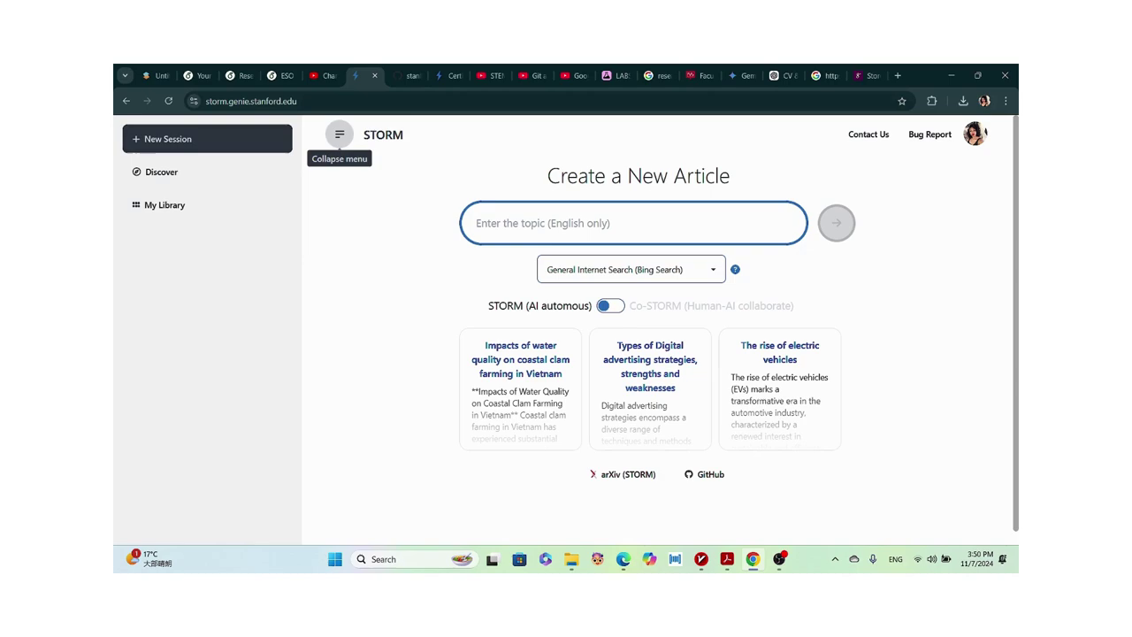
# View the saved articles in My Library and return to the new session page.
pyautogui.click(340, 135)
pyautogui.click(205, 134)
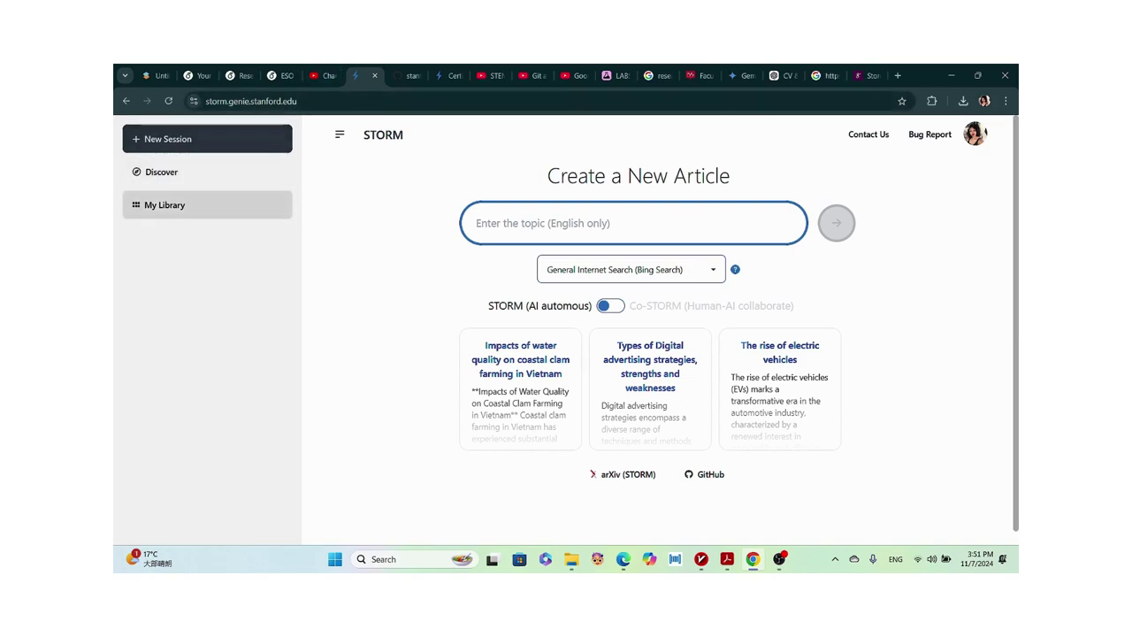
pyautogui.click(177, 204)
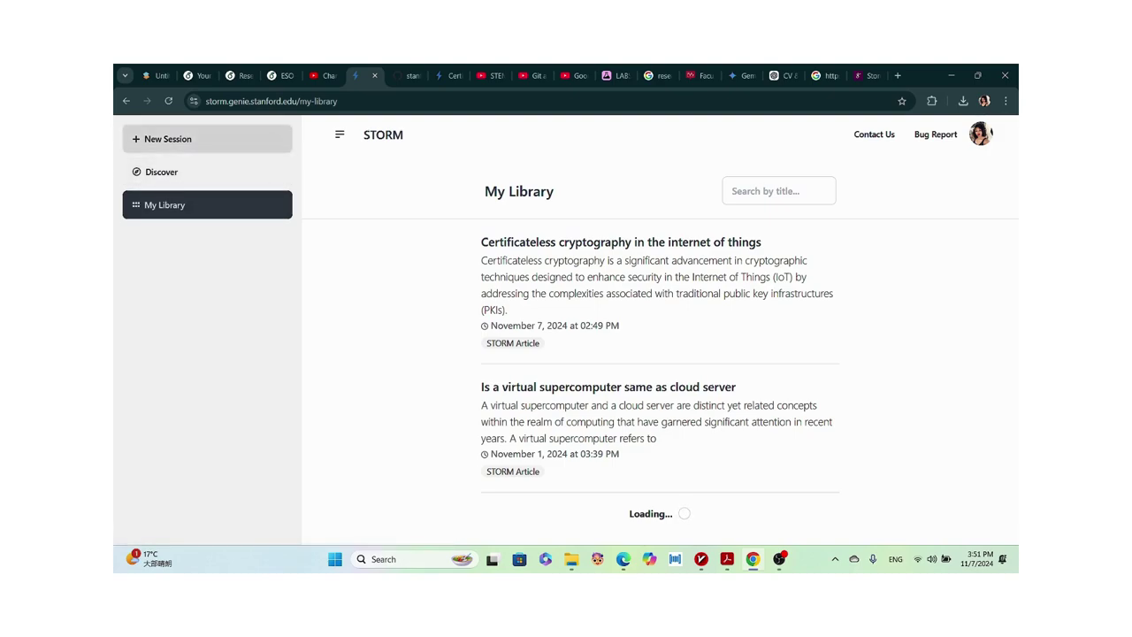
pyautogui.click(168, 139)
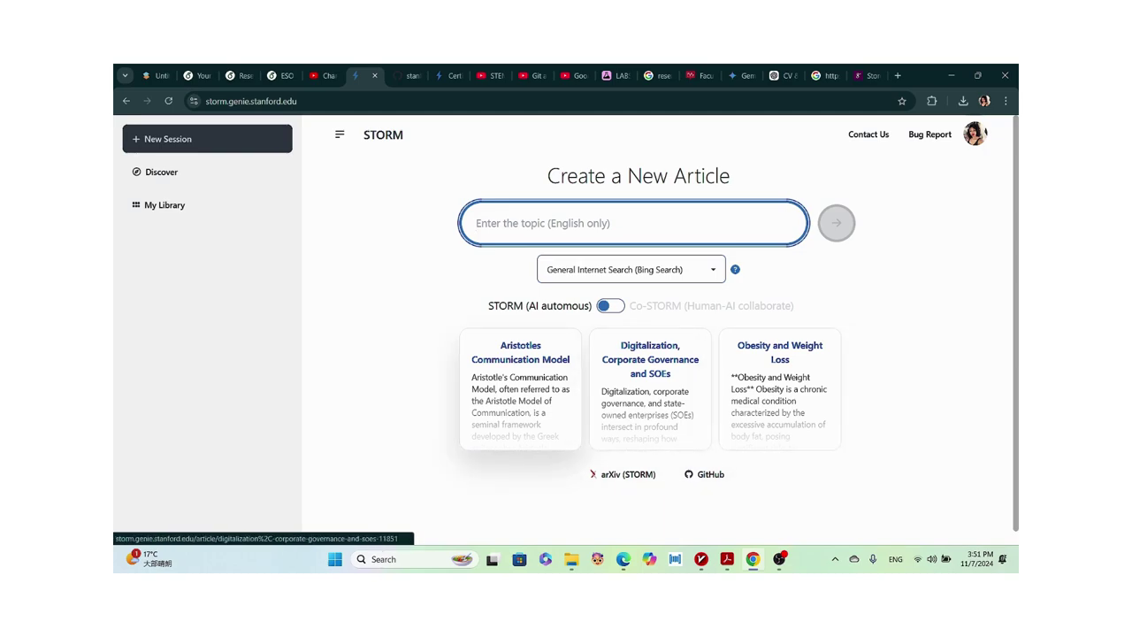
# Open the sample article "Obesity and Weight Loss" and skim its sections through to the feedback form.
pyautogui.click(779, 390)
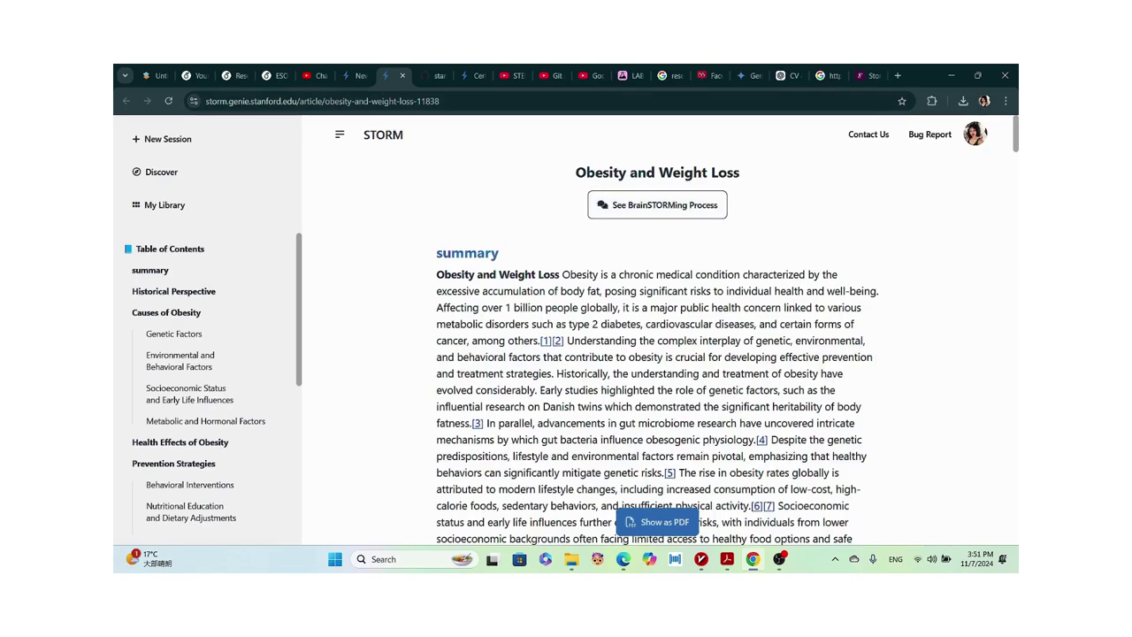
pyautogui.scroll(-1, 657, 350)
pyautogui.scroll(-15, 657, 353)
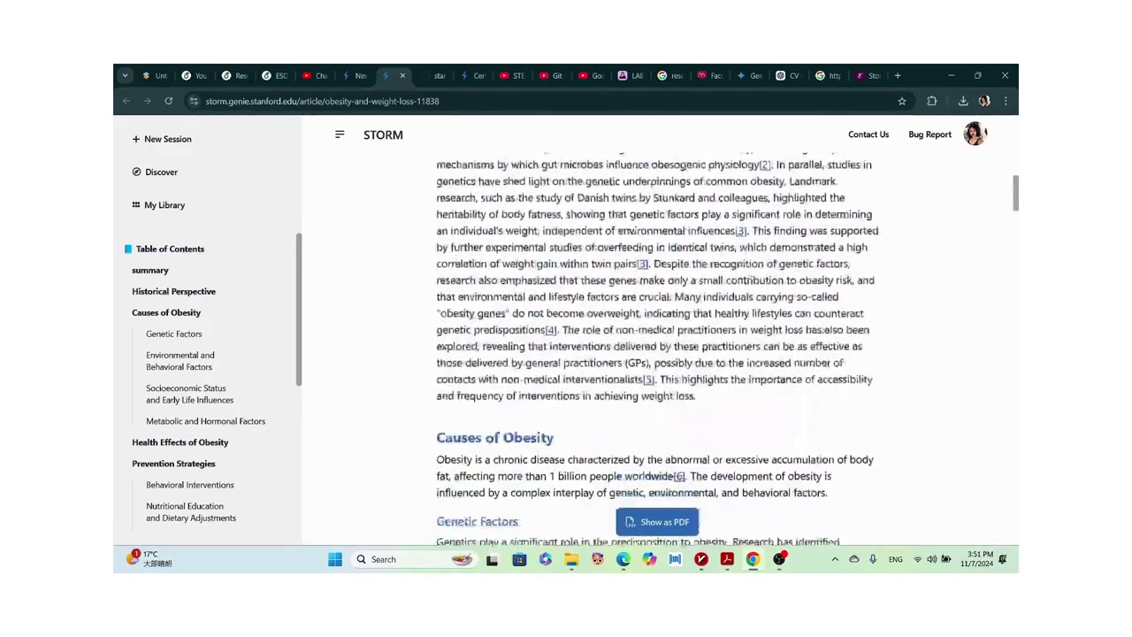
pyautogui.scroll(-20, 657, 354)
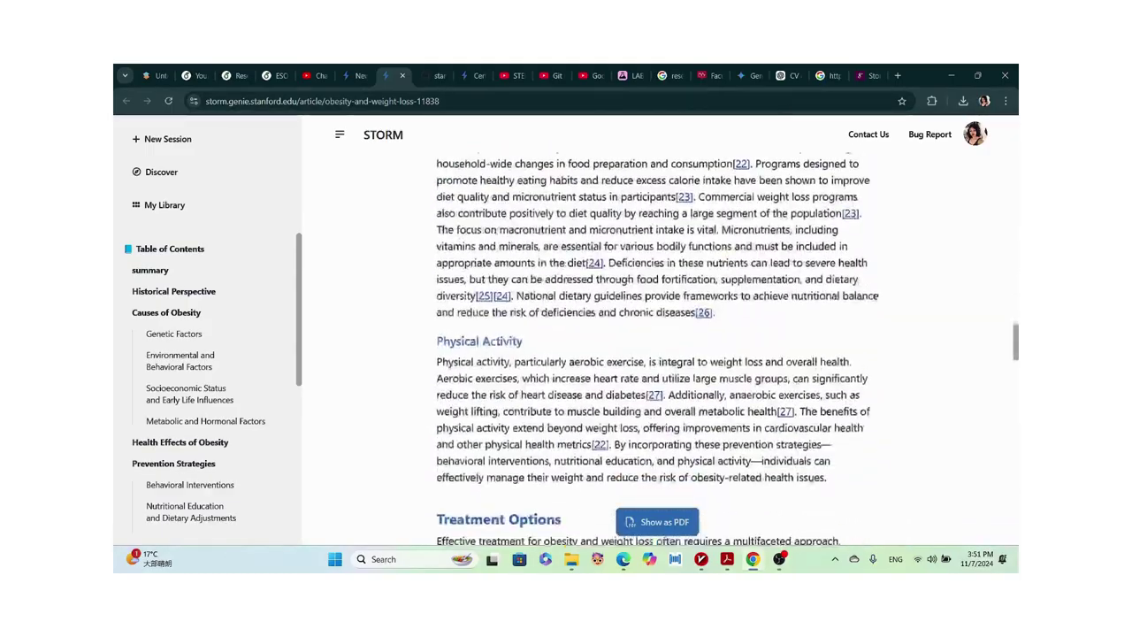
pyautogui.scroll(-15, 657, 353)
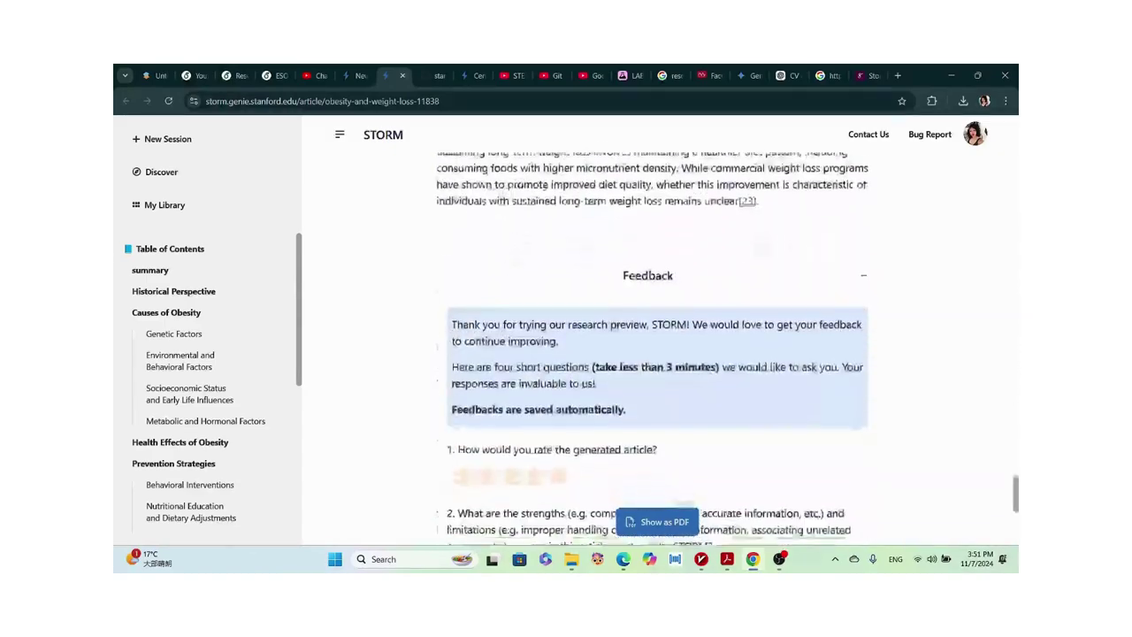
# Preview the article as a PDF, examine its body and reference list, and close the preview.
pyautogui.click(657, 521)
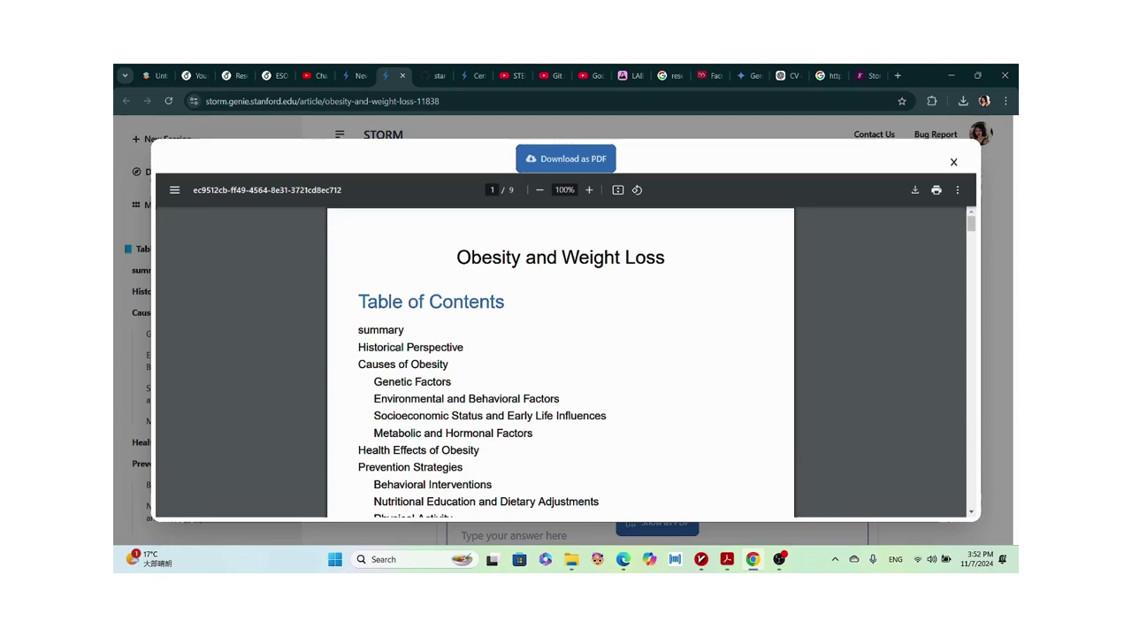
pyautogui.scroll(-20, 561, 363)
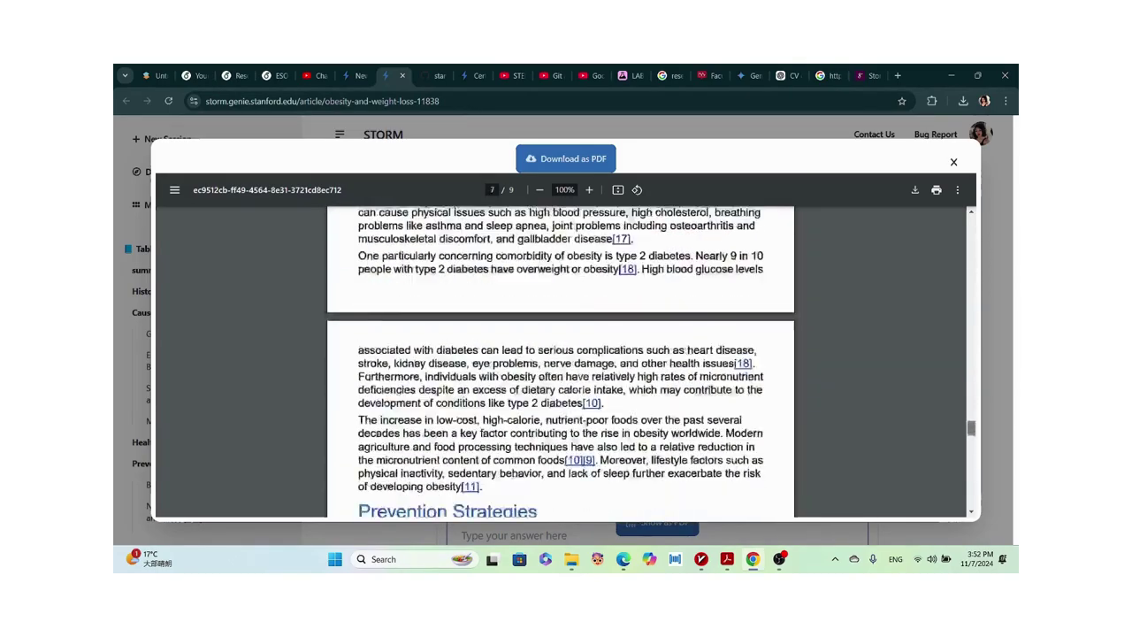
pyautogui.scroll(-20, 560, 362)
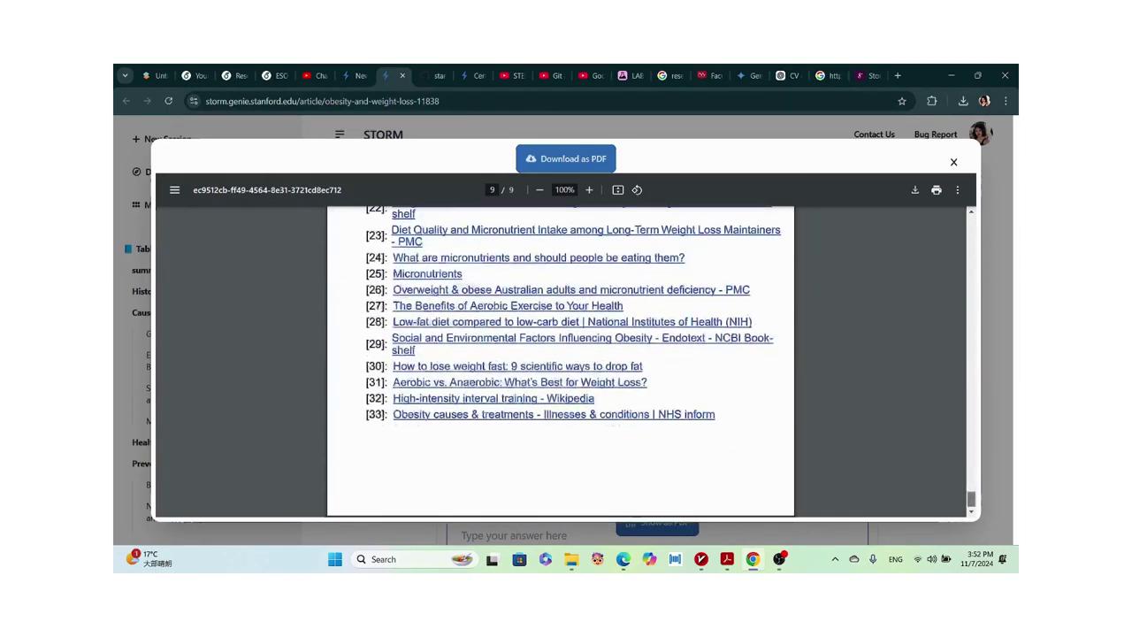
pyautogui.scroll(4, 560, 363)
pyautogui.scroll(15, 561, 362)
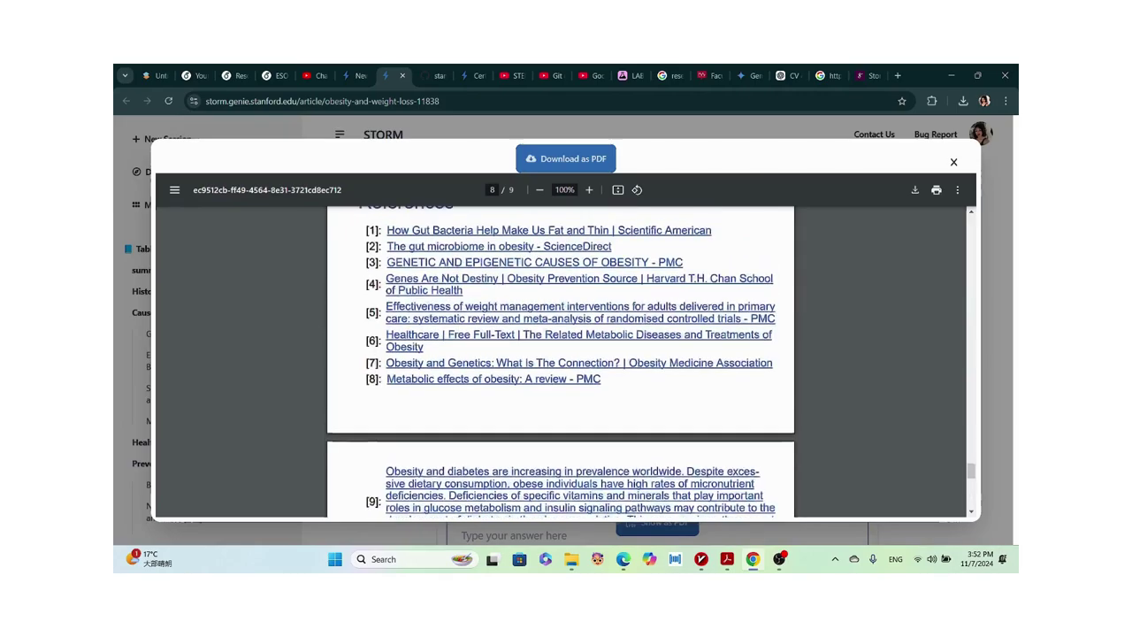
pyautogui.scroll(20, 560, 363)
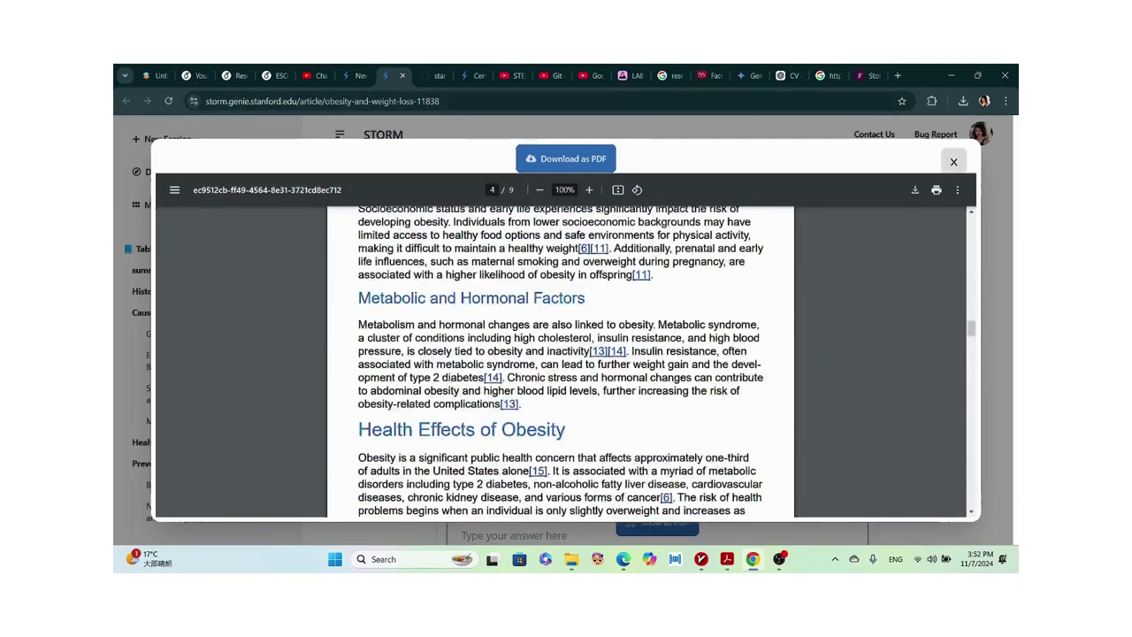
pyautogui.click(953, 162)
pyautogui.scroll(15, 656, 336)
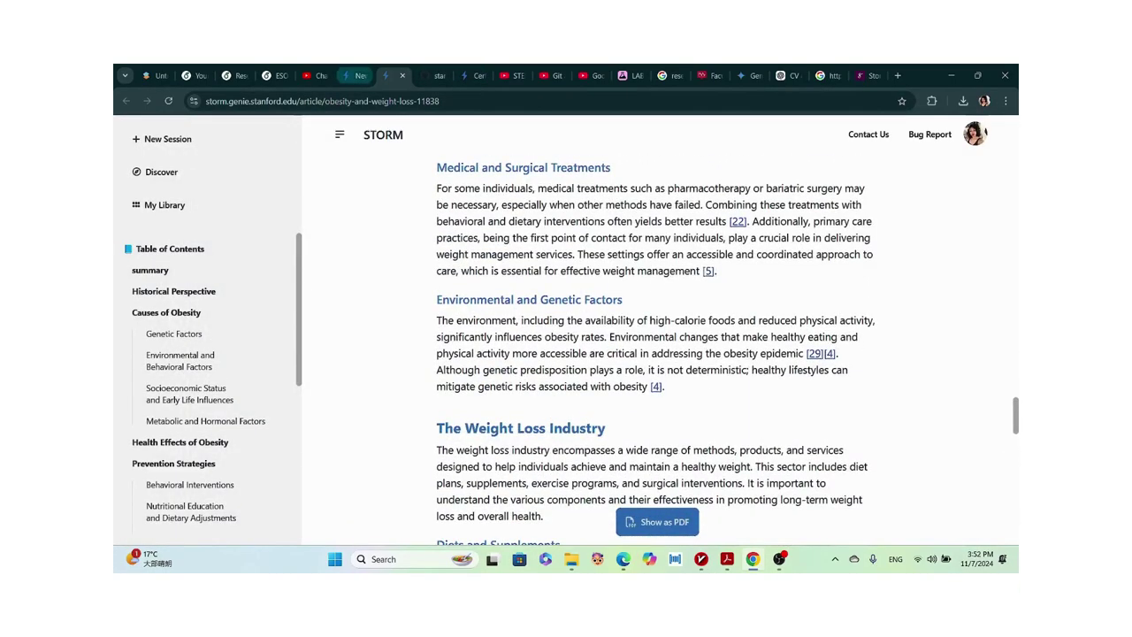
# Open the STORM paper on arXiv from the new article page, view its abstract, and return to that page.
pyautogui.click(353, 75)
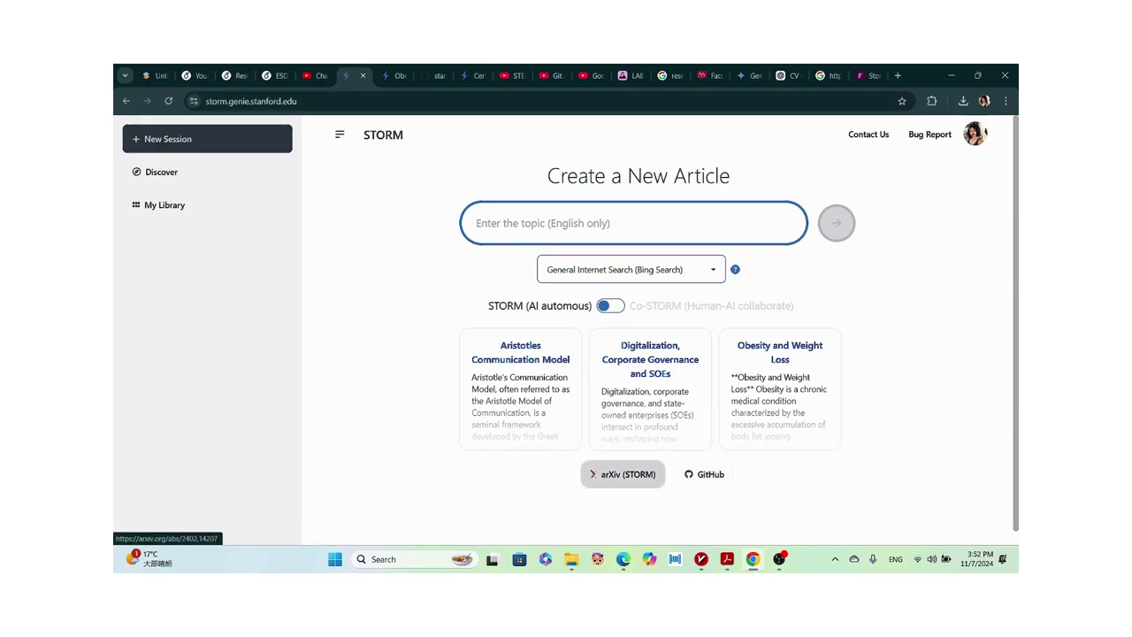
pyautogui.click(622, 474)
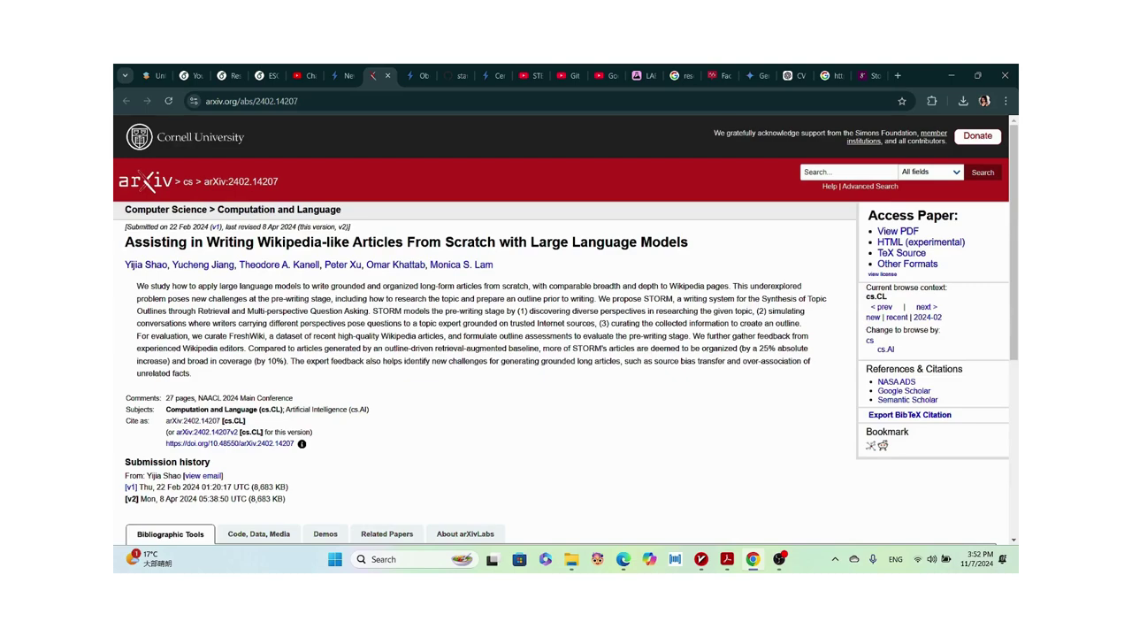
pyautogui.click(341, 75)
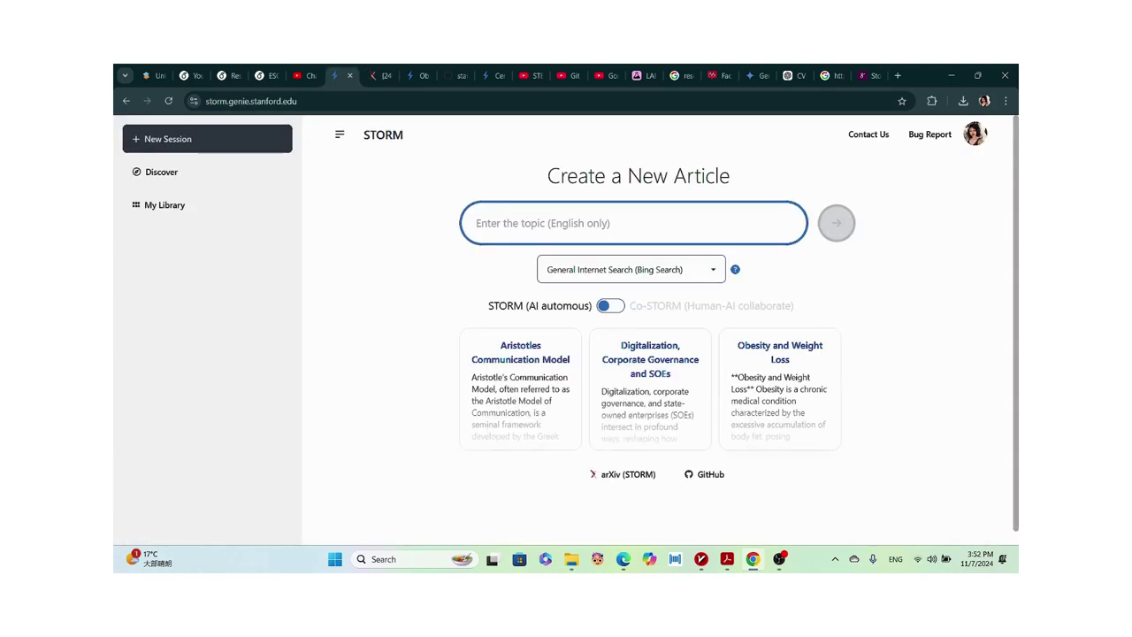
# Open STORM's GitHub repository and read the README's news, overview and explanation of how STORM works.
pyautogui.click(703, 474)
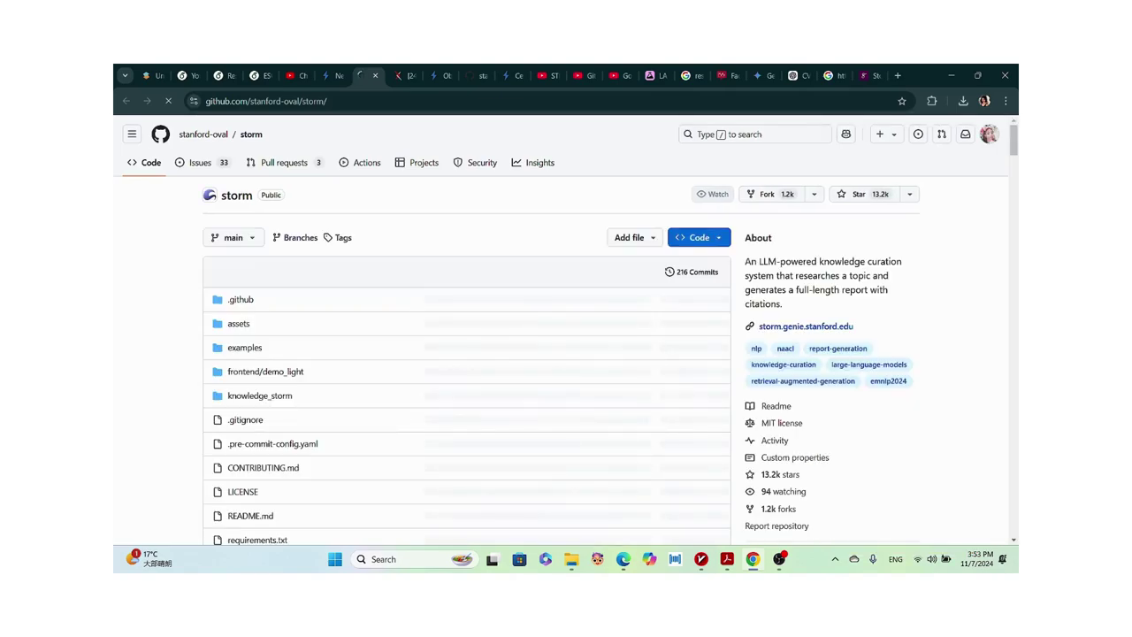
pyautogui.scroll(-5, 466, 354)
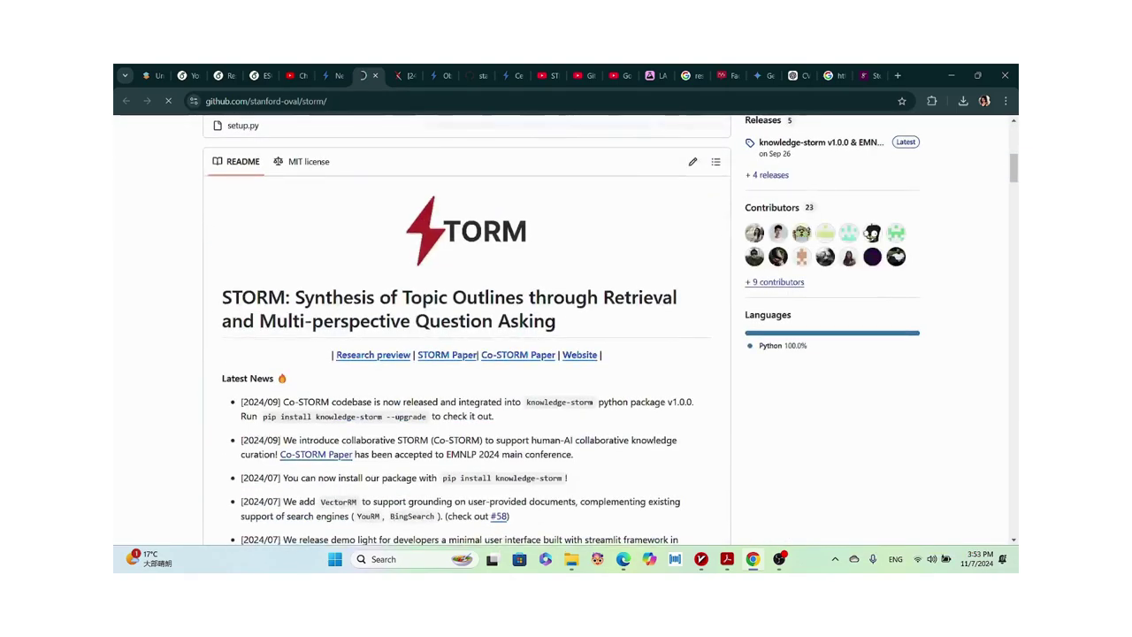
pyautogui.scroll(-2, 466, 354)
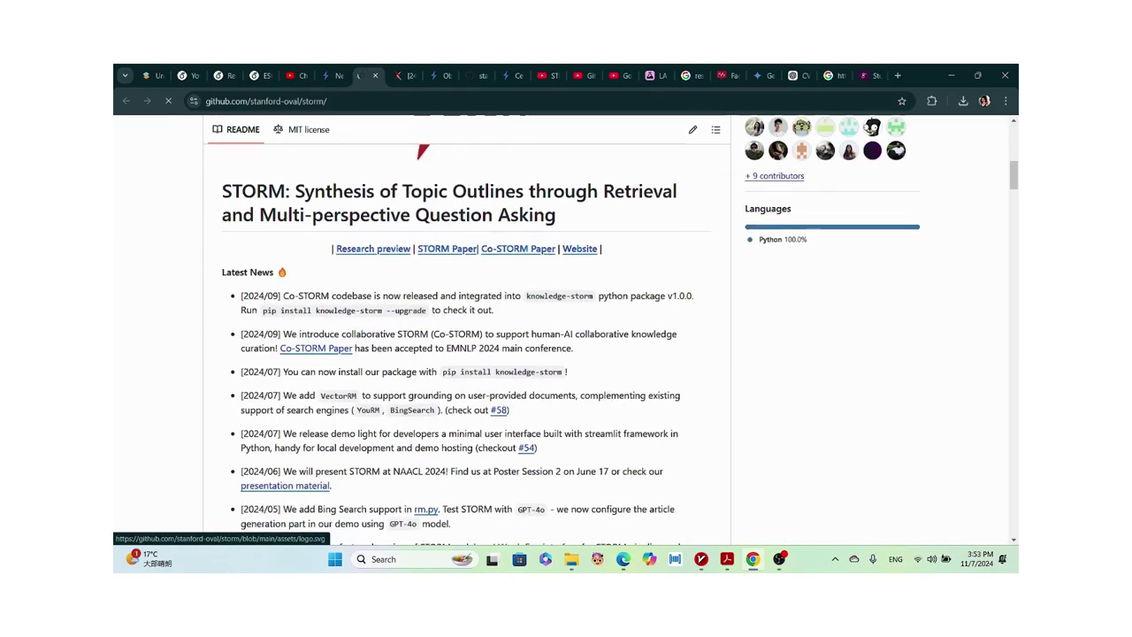
pyautogui.scroll(-4, 429, 245)
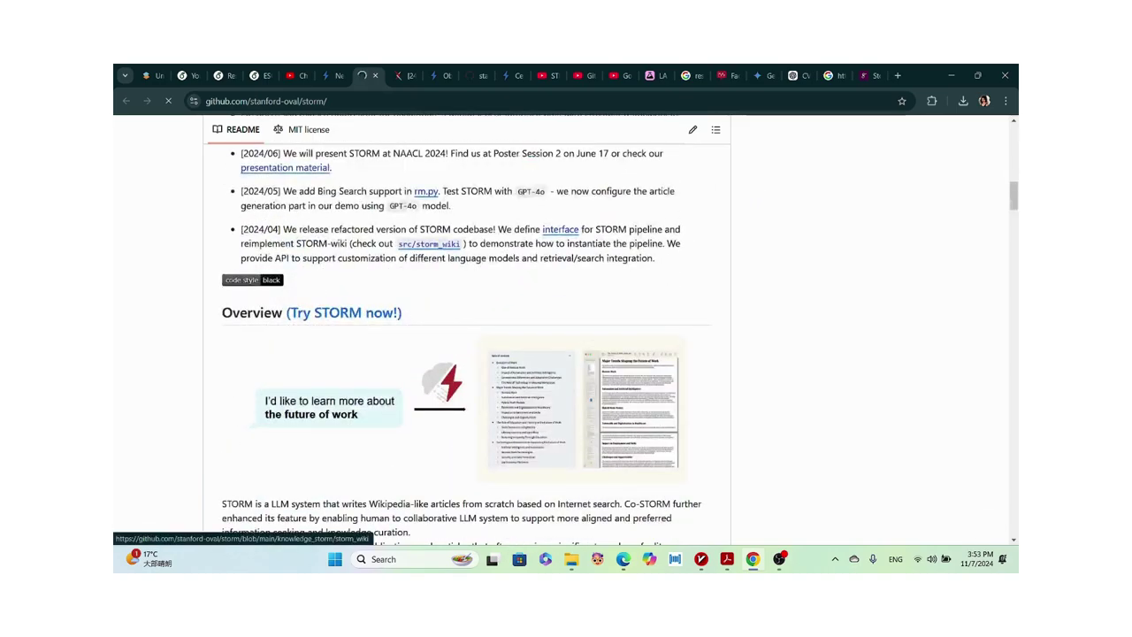
pyautogui.scroll(-2, 429, 244)
pyautogui.scroll(1, 429, 245)
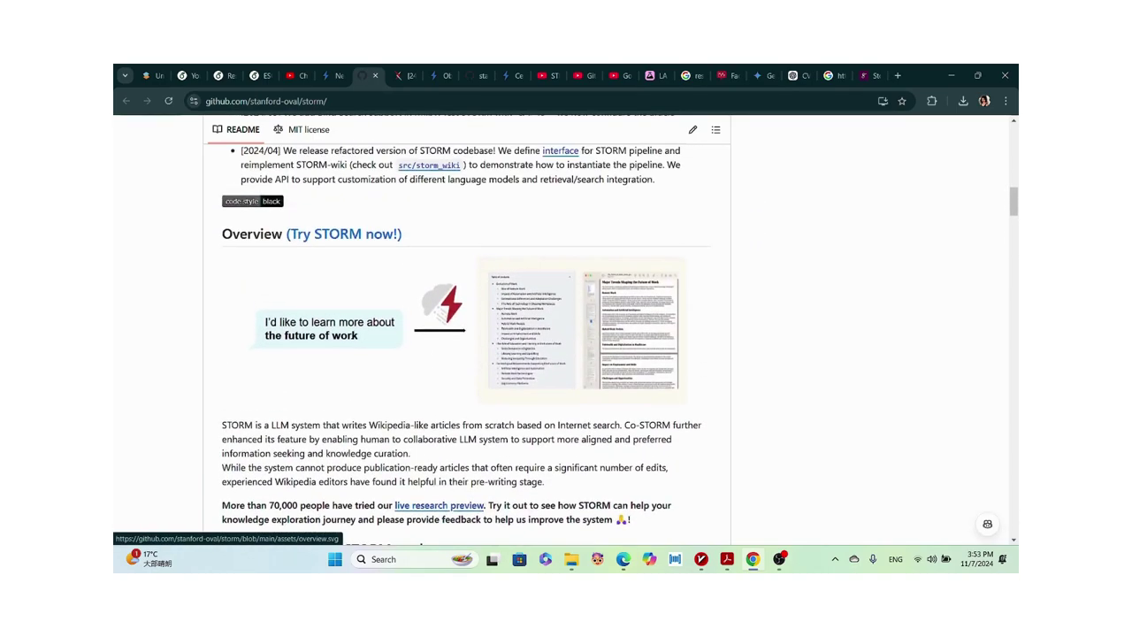
pyautogui.scroll(-1, 466, 322)
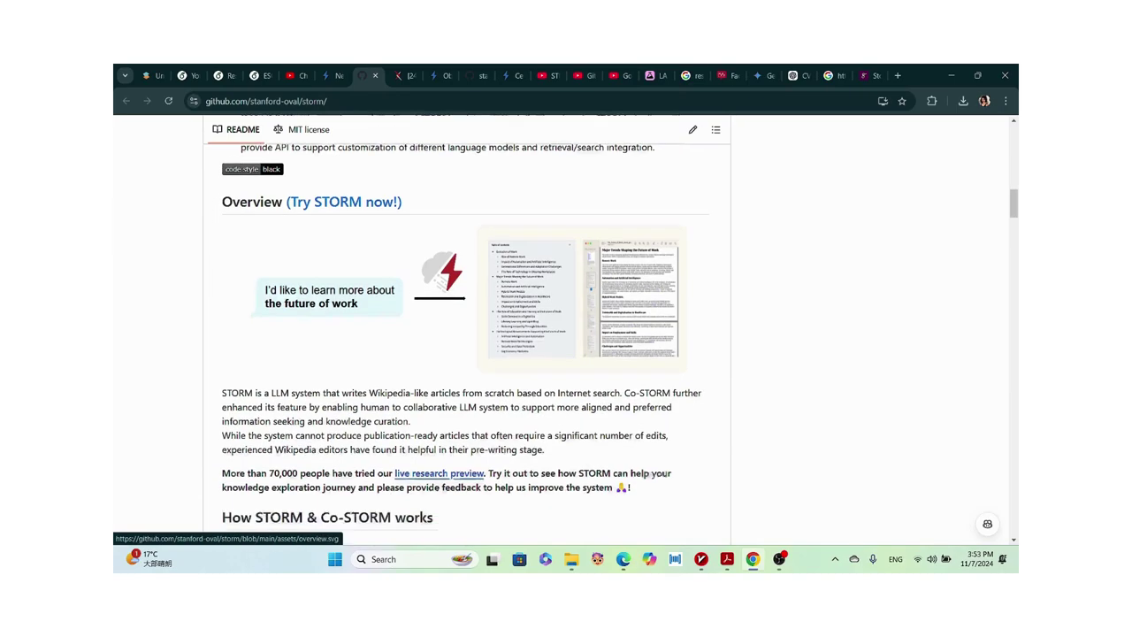
pyautogui.scroll(-2, 466, 322)
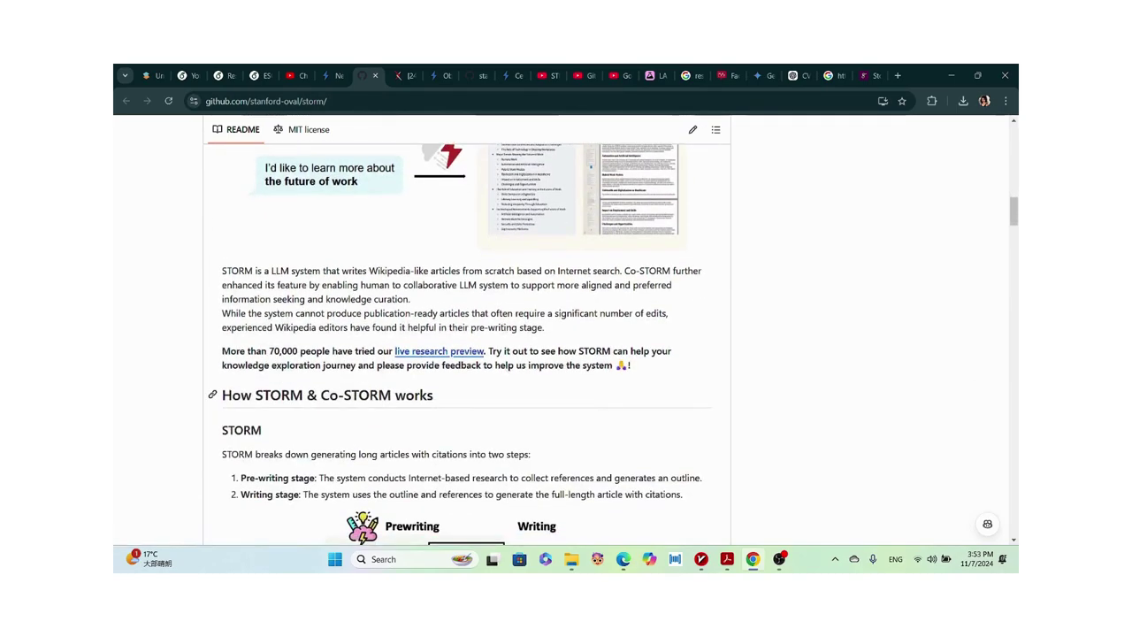
pyautogui.scroll(-3, 466, 322)
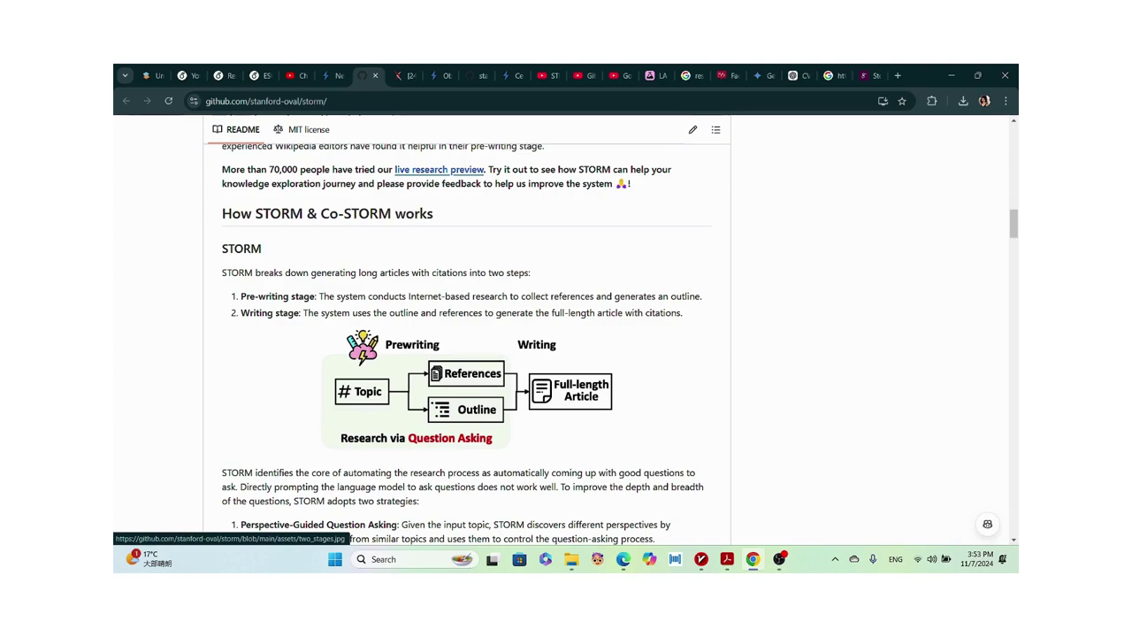
# Go back to the obesity article and preview its PDF, examining the table of contents and summary.
pyautogui.click(439, 75)
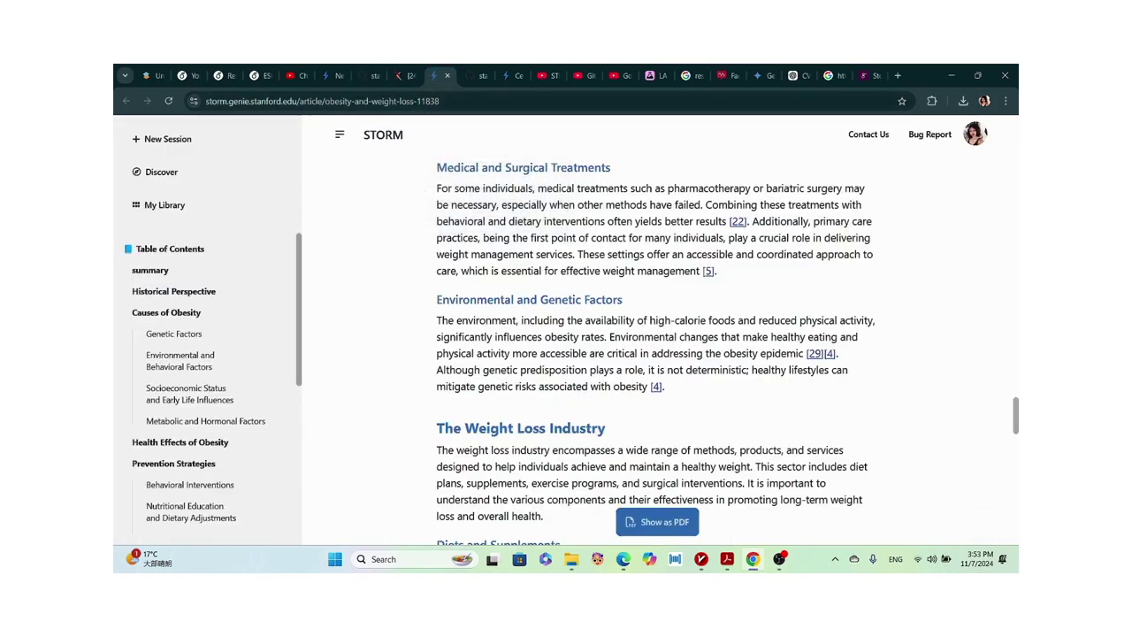
pyautogui.click(657, 521)
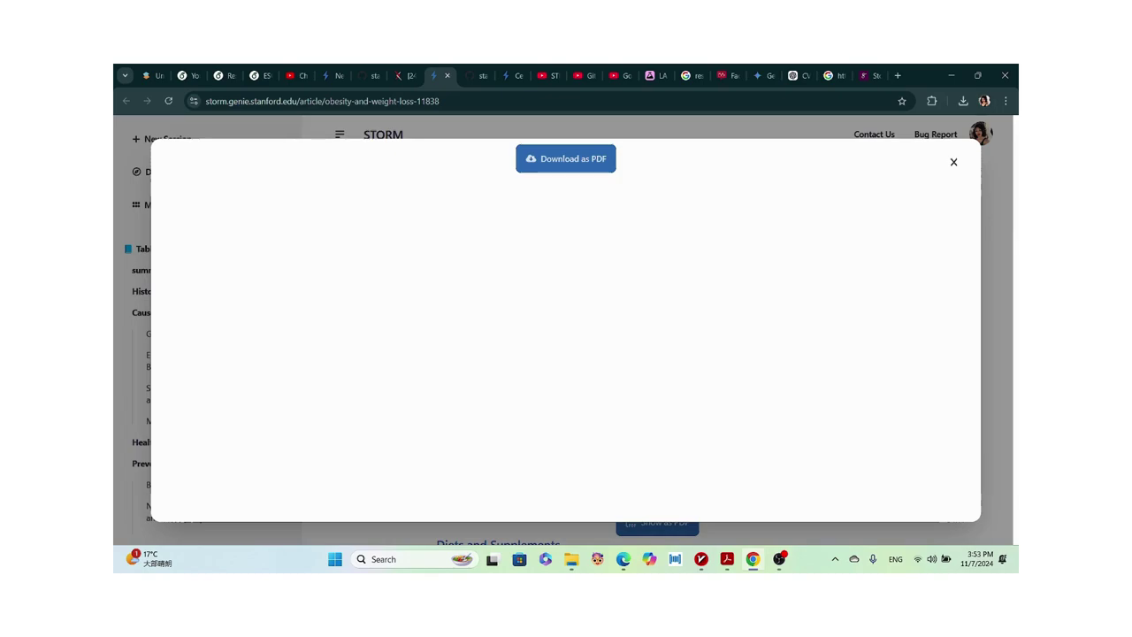
pyautogui.scroll(-1, 559, 361)
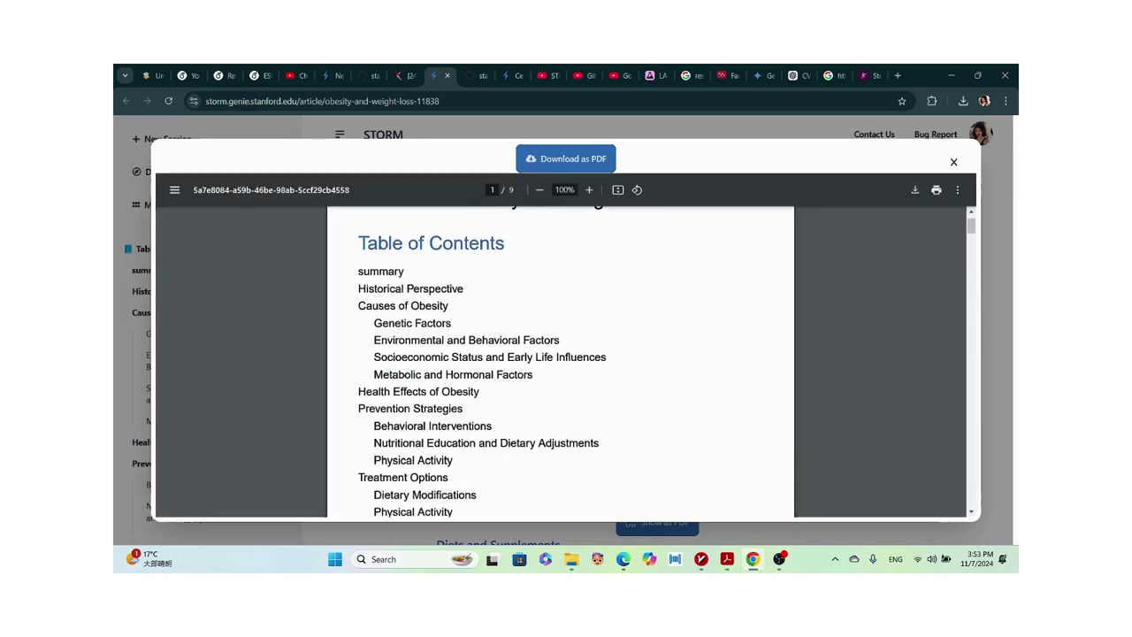
pyautogui.scroll(-5, 561, 363)
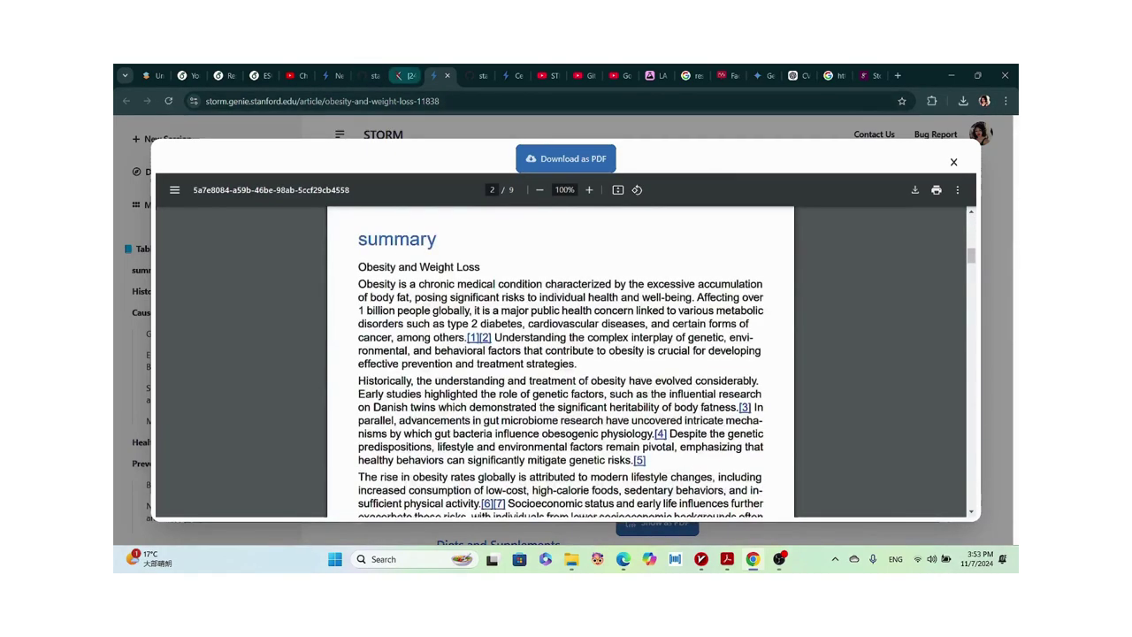
# Return to the GitHub README and examine STORM's two-stage diagram and question-asking strategies.
pyautogui.click(399, 75)
pyautogui.click(364, 75)
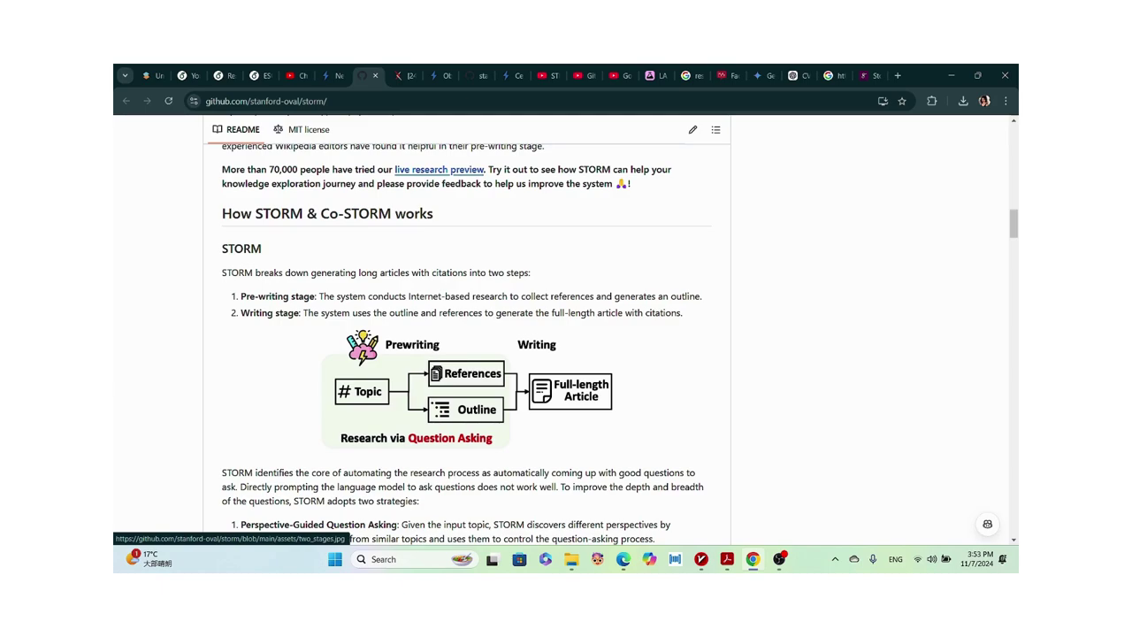
pyautogui.scroll(-3, 466, 389)
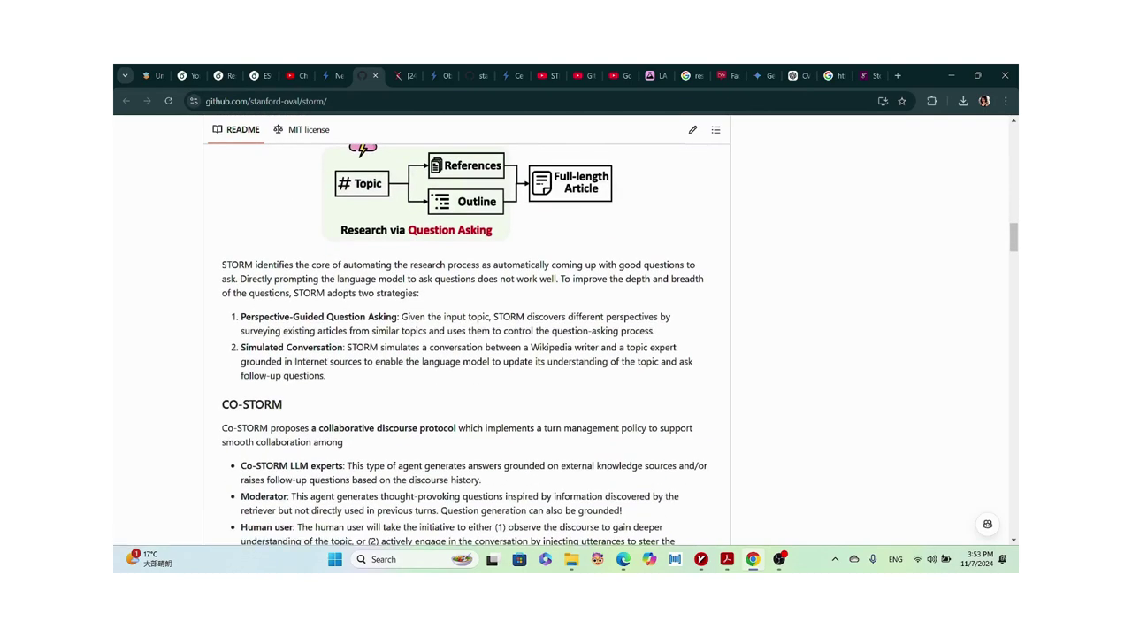
pyautogui.scroll(2, 466, 389)
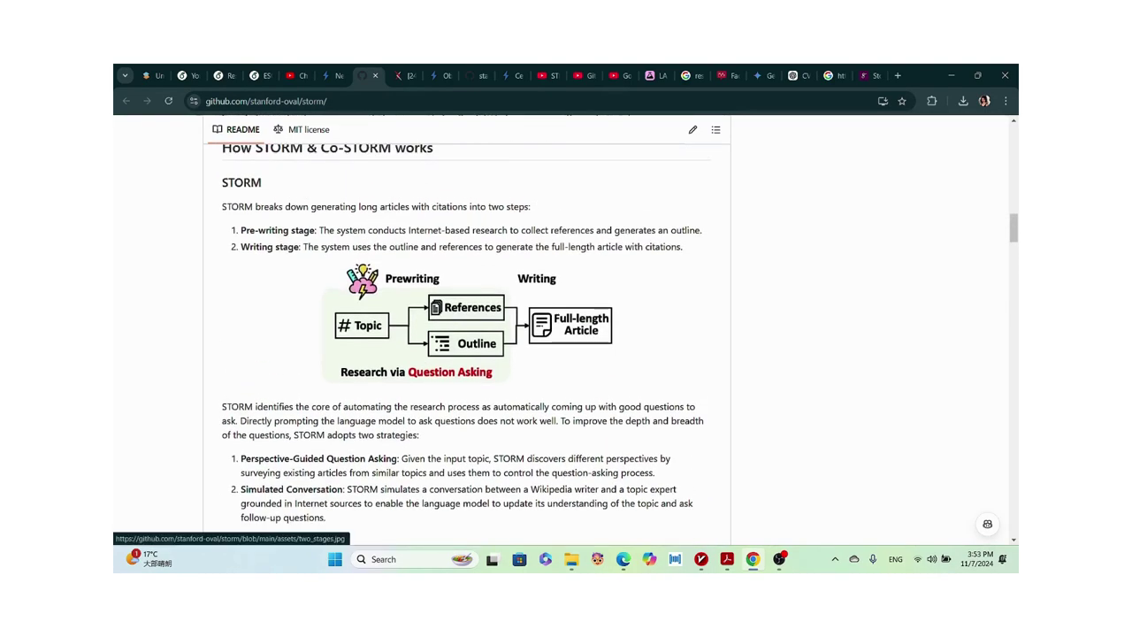
# On the new session page, switch to Co-STORM (Human-AI collaborate) mode and back to autonomous STORM mode.
pyautogui.click(334, 75)
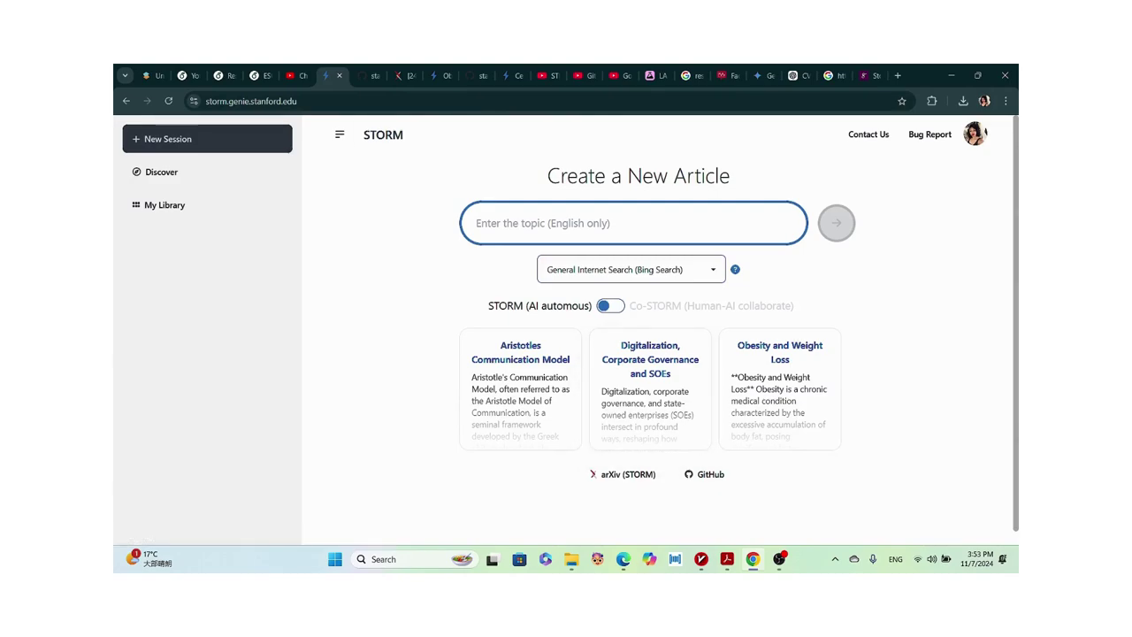
pyautogui.click(611, 305)
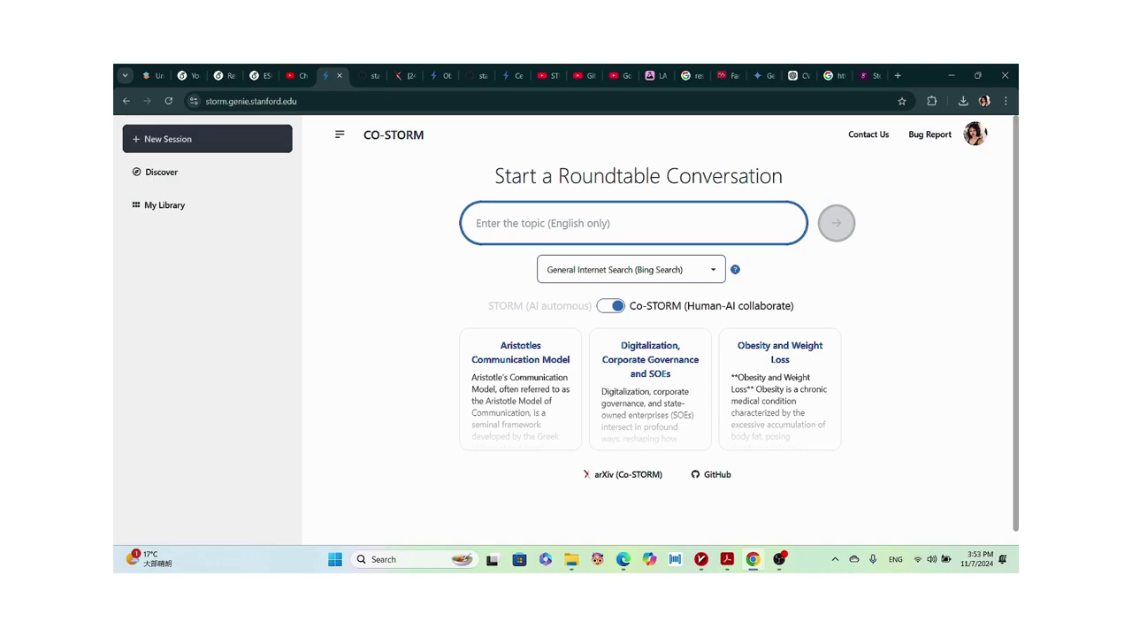
pyautogui.click(610, 305)
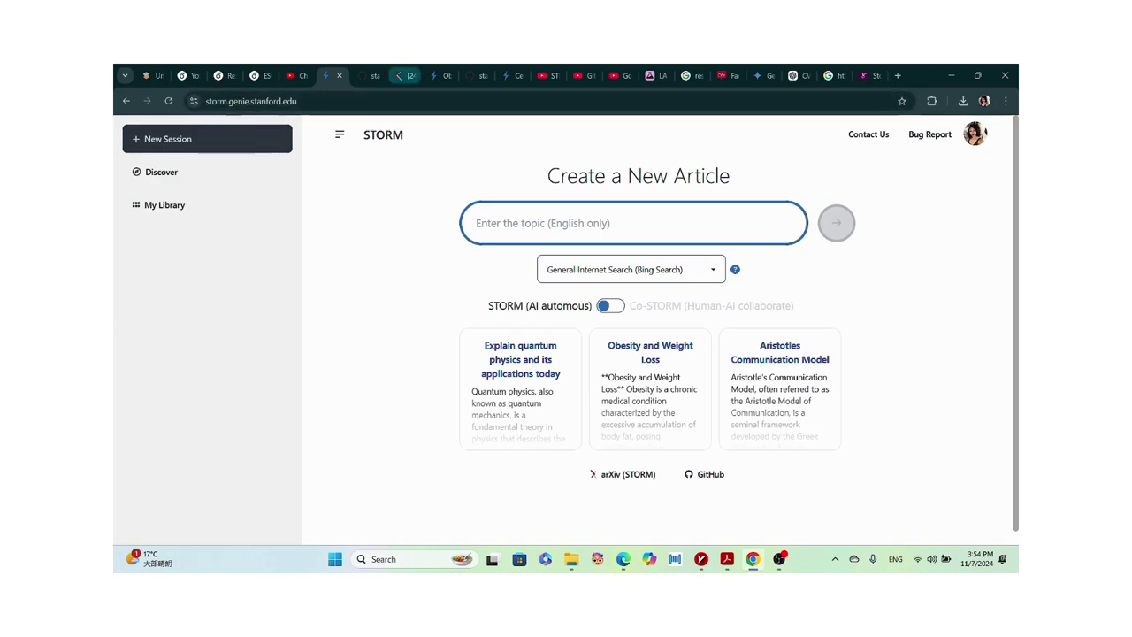
# Return to the GitHub README and read the two question-asking strategies and the Co-STORM introduction.
pyautogui.click(364, 75)
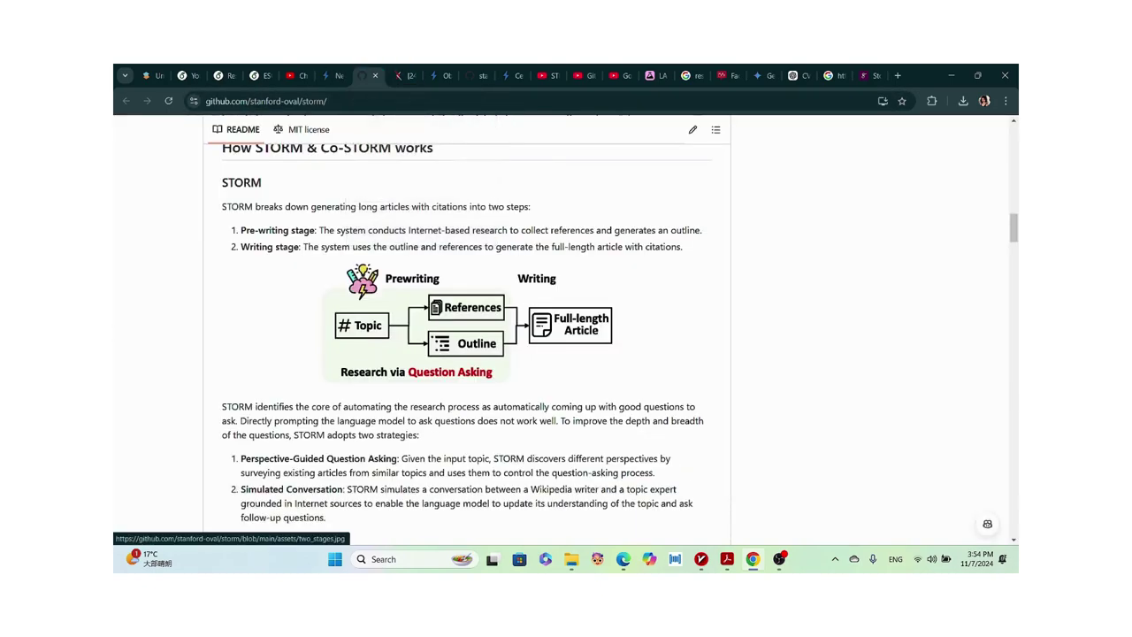
pyautogui.scroll(-3, 469, 327)
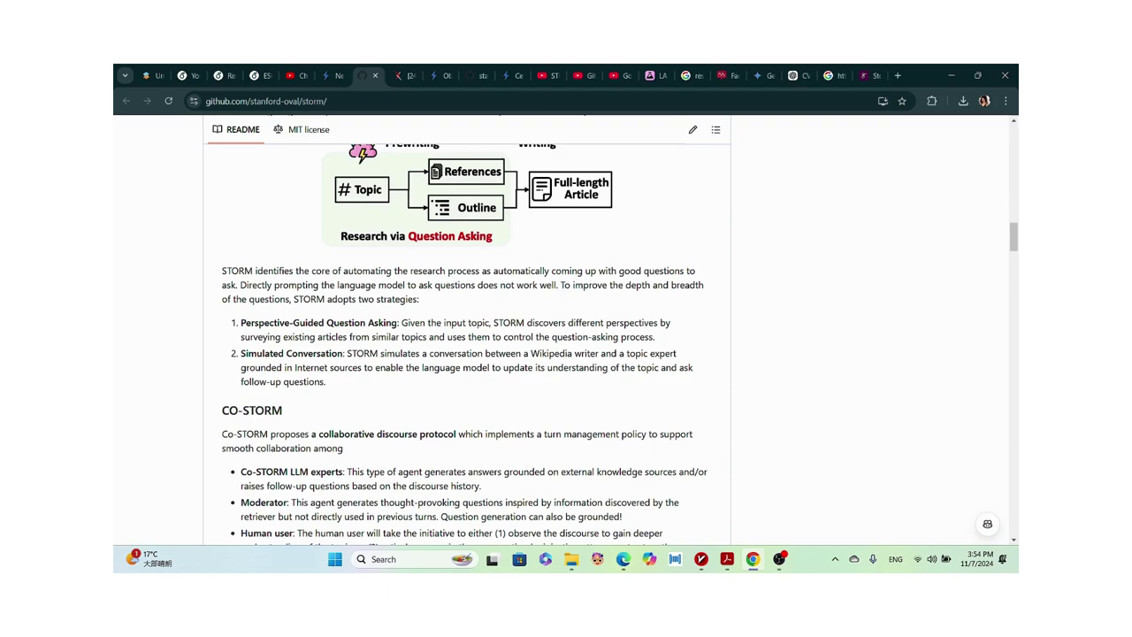
pyautogui.scroll(-1, 467, 345)
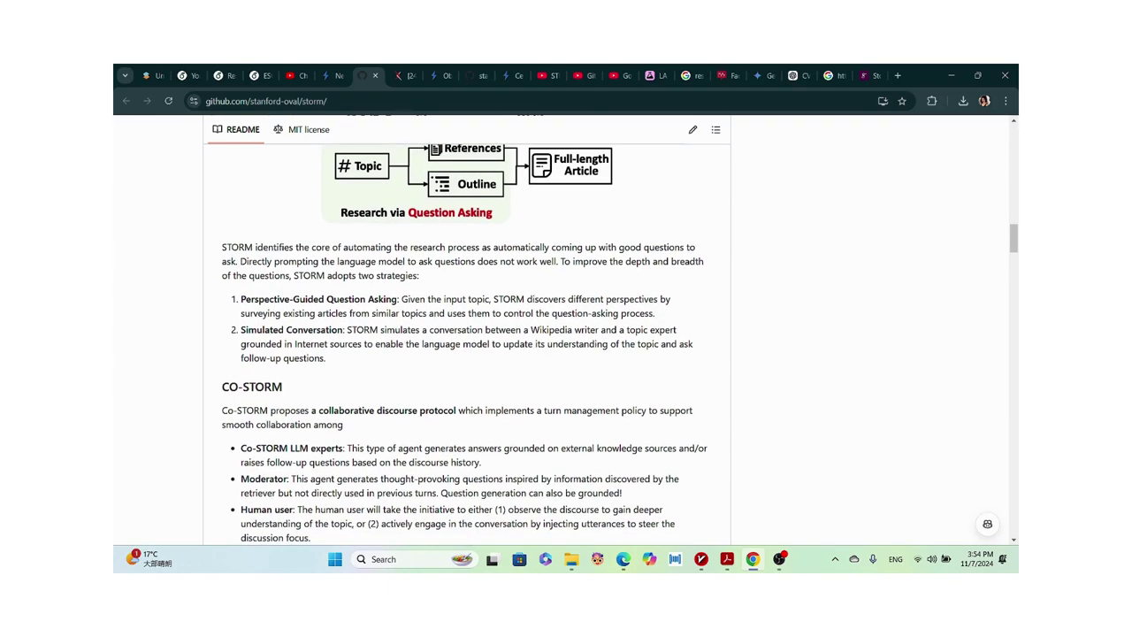
pyautogui.scroll(-1, 467, 345)
# Glance at the STORM session page, then skim the README from the Co-STORM section through the code examples to the citation.
pyautogui.click(332, 75)
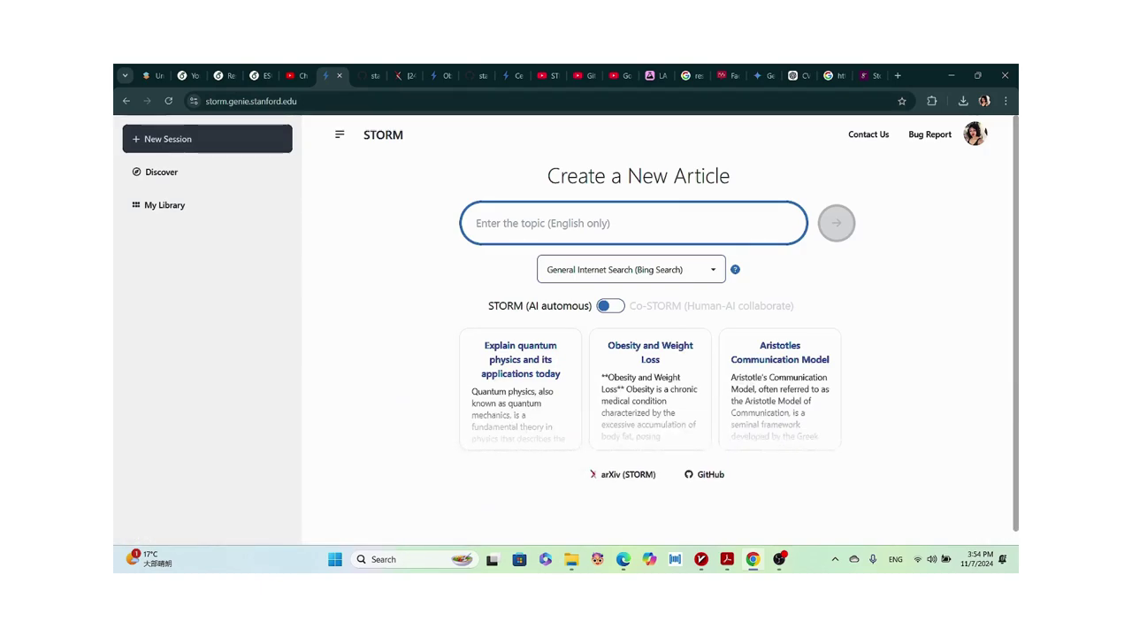
pyautogui.hotkey('ctrl', 'Tab')
pyautogui.scroll(-3, 467, 345)
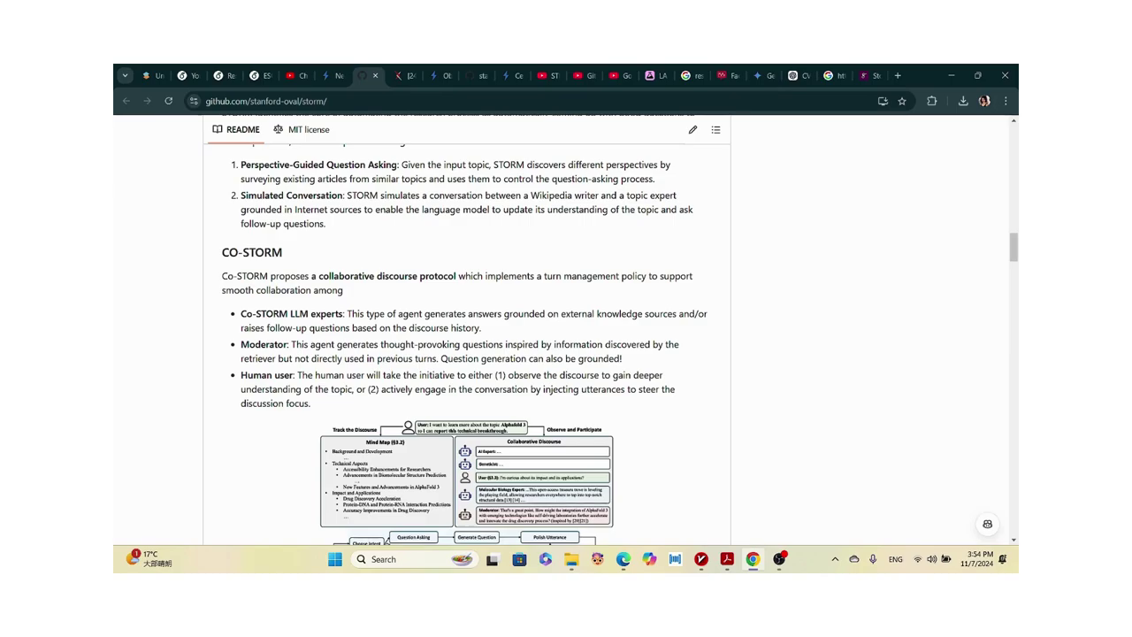
pyautogui.scroll(-10, 466, 332)
pyautogui.scroll(-15, 466, 331)
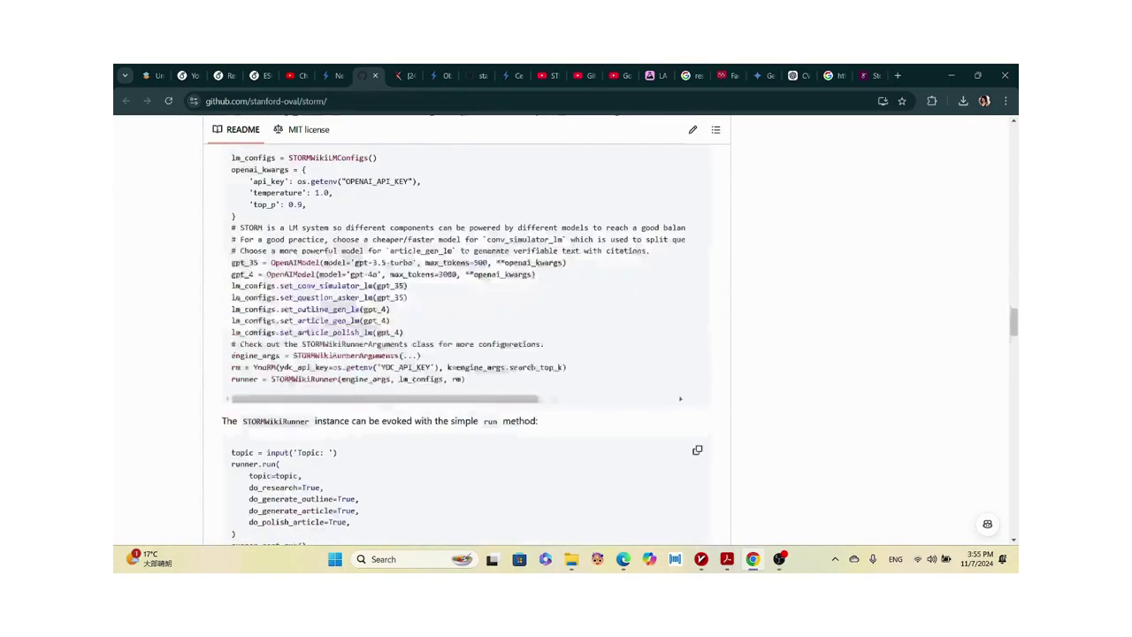
pyautogui.scroll(-15, 466, 331)
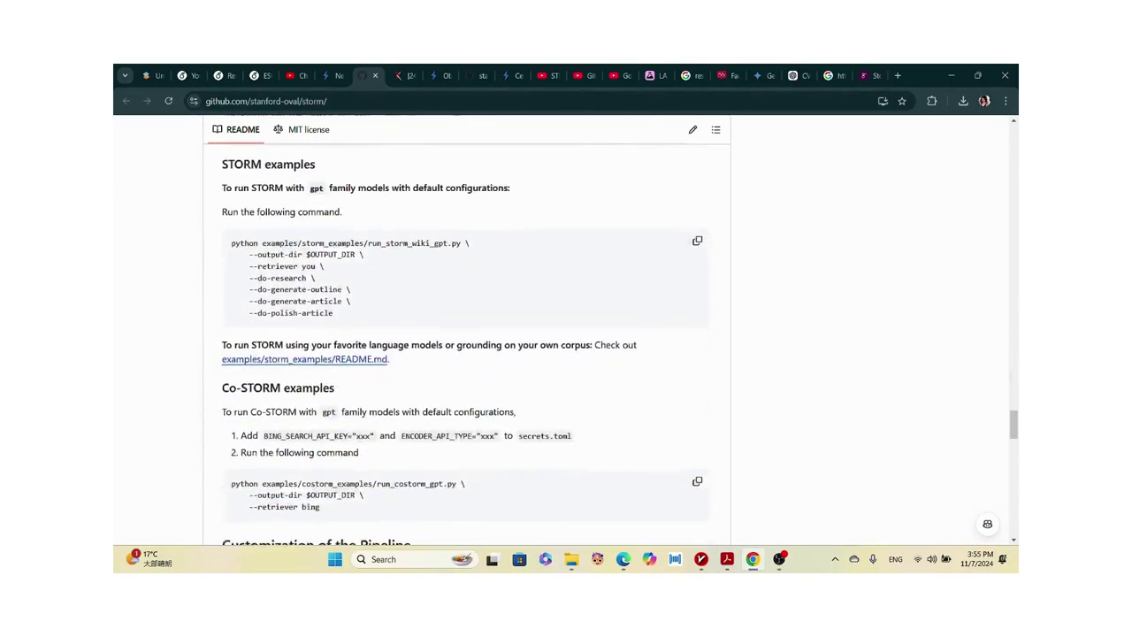
pyautogui.scroll(-12, 466, 331)
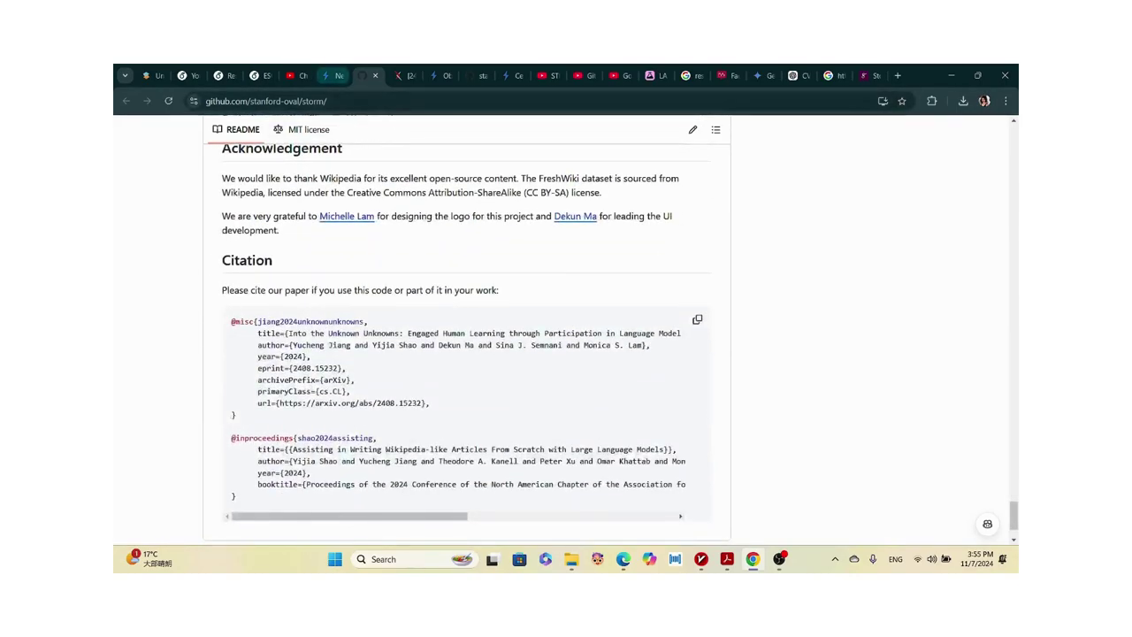
# Switch the new session page to Co-STORM (Human-AI collaborate) mode and open the "Obesity and Weight Loss" conversation.
pyautogui.click(332, 75)
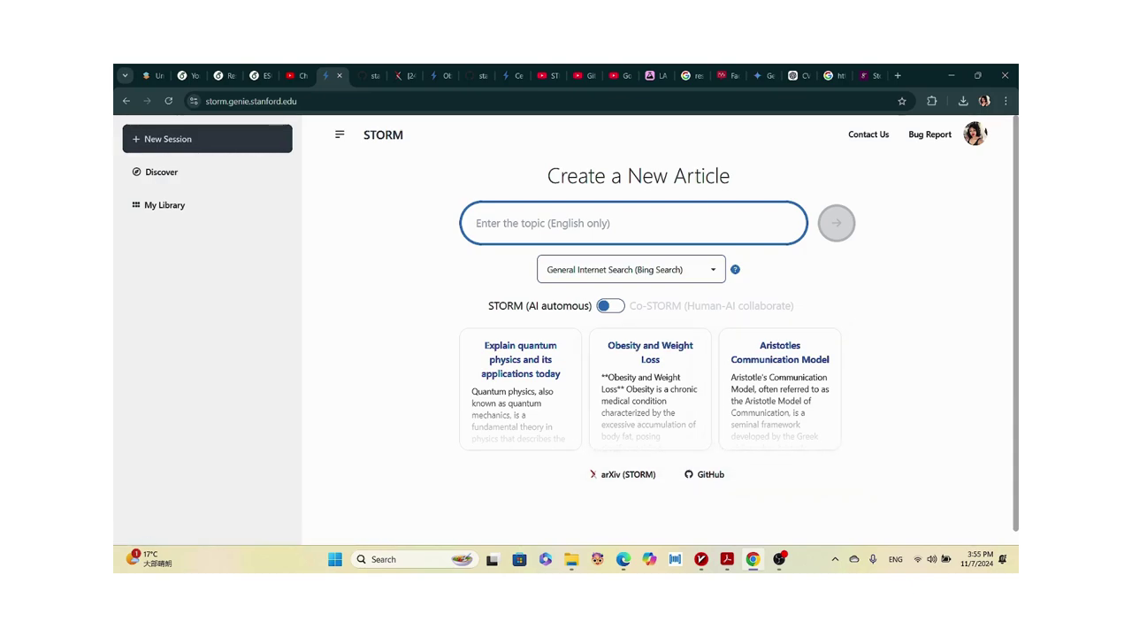
pyautogui.click(610, 305)
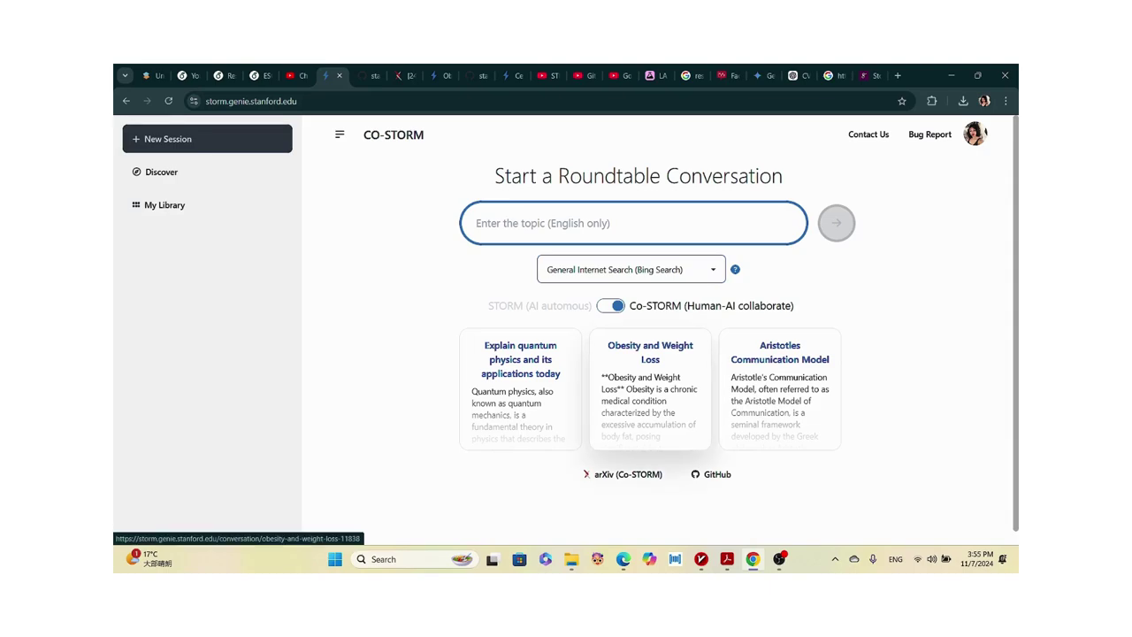
pyautogui.click(650, 389)
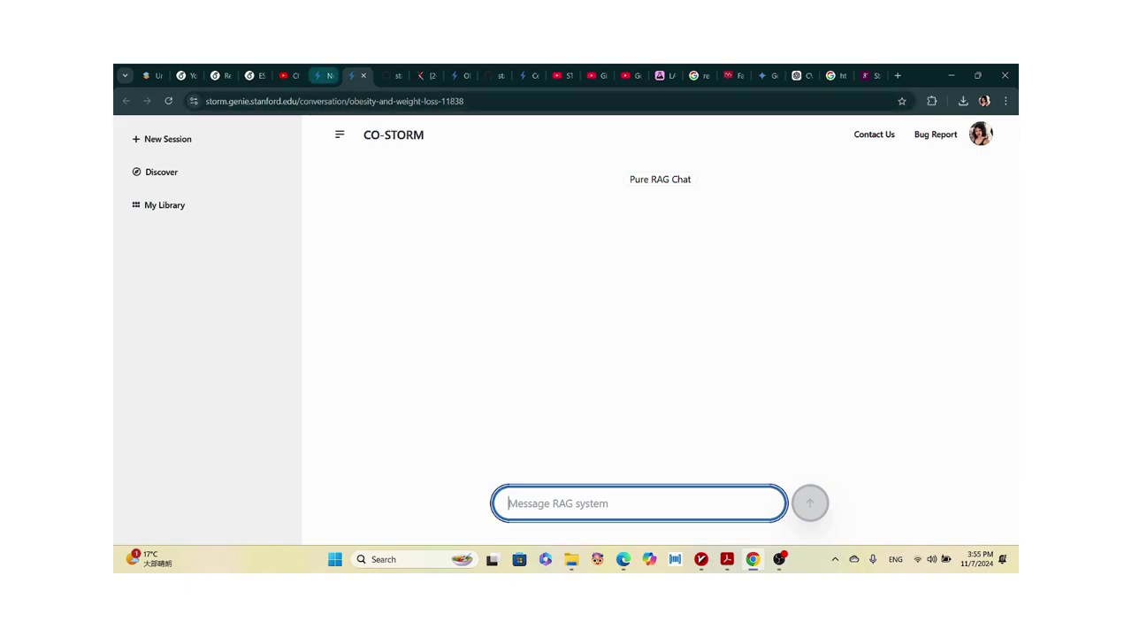
pyautogui.click(324, 75)
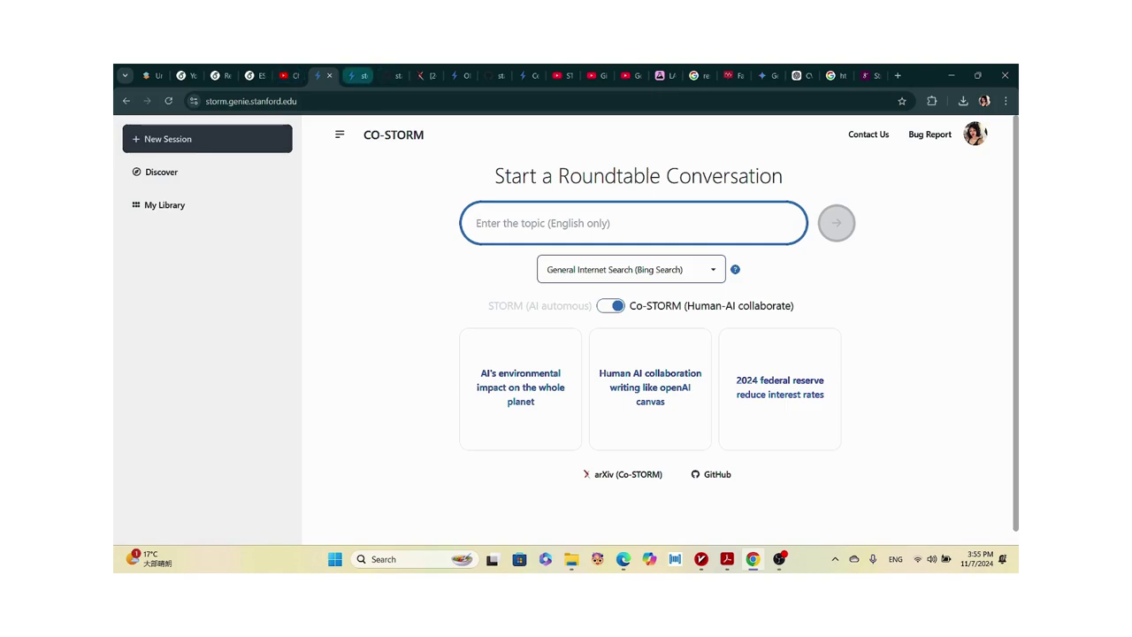
pyautogui.click(358, 76)
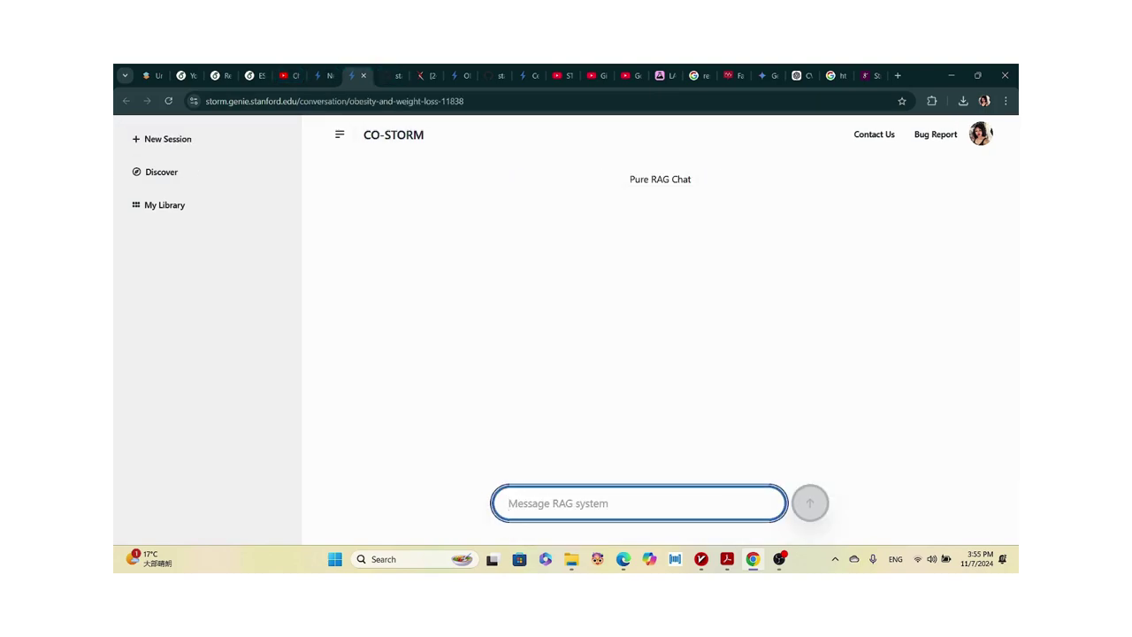
# Try to send the message "Can You tell us the things to do to stay fit and not become obese" to the RAG system.
pyautogui.write('Can ')
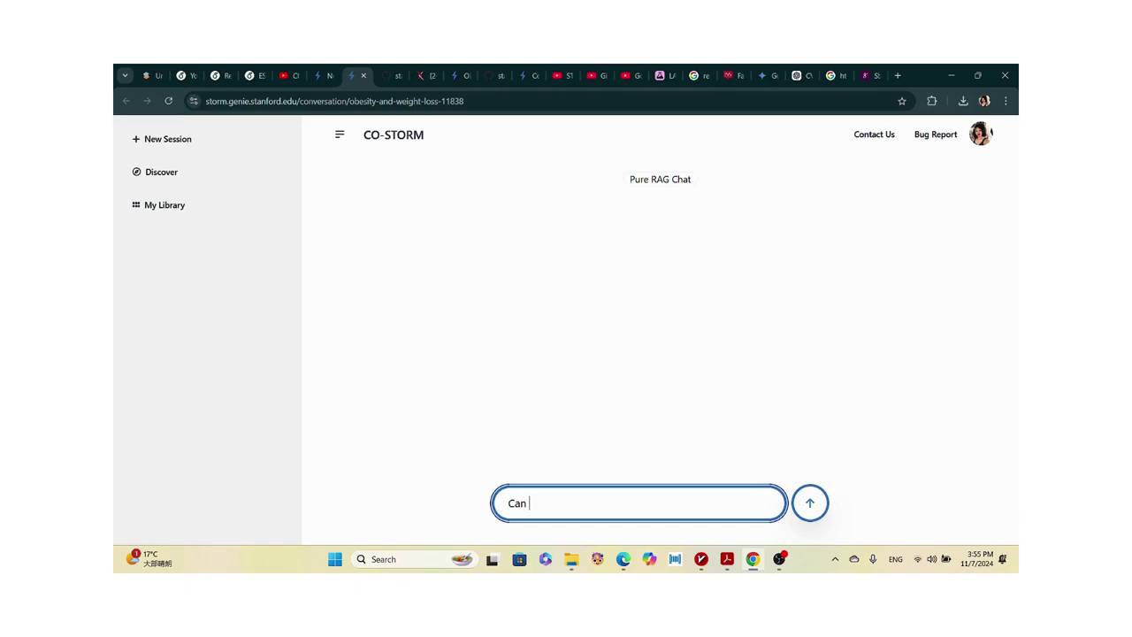
pyautogui.write('You tell us the things to do ')
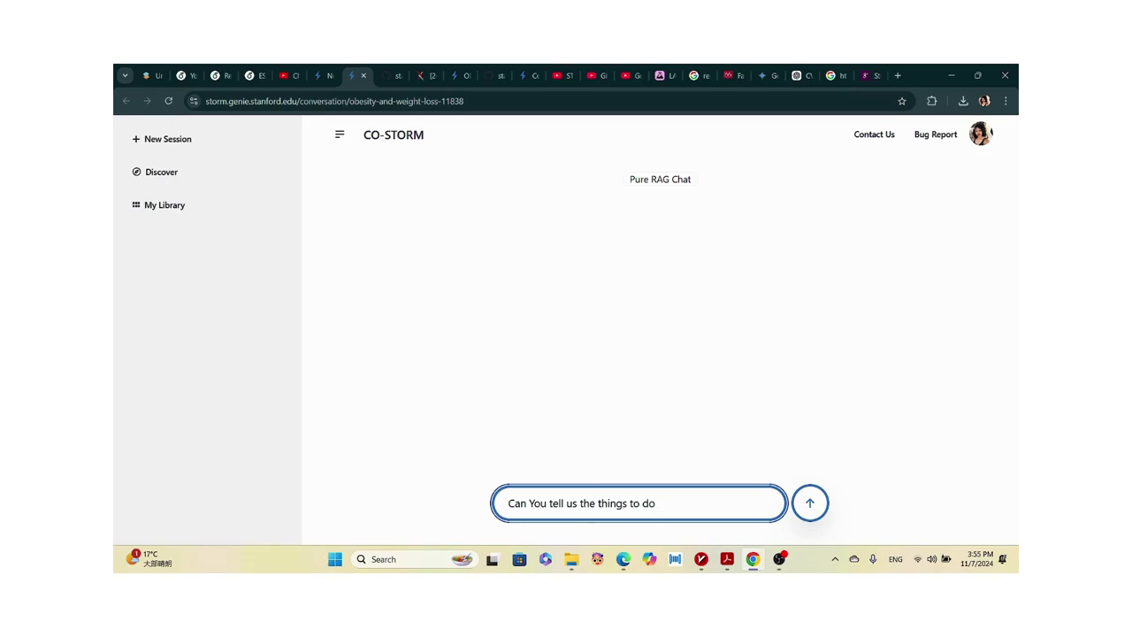
pyautogui.write('to stay fit and not become ov')
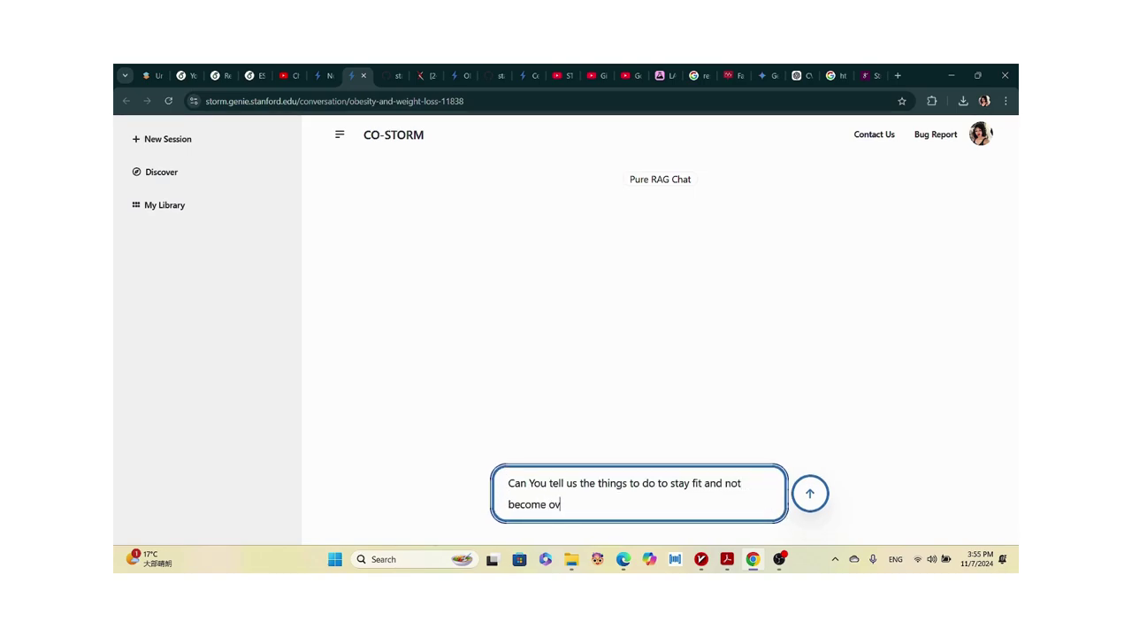
pyautogui.press('BackSpace')
pyautogui.write('bese')
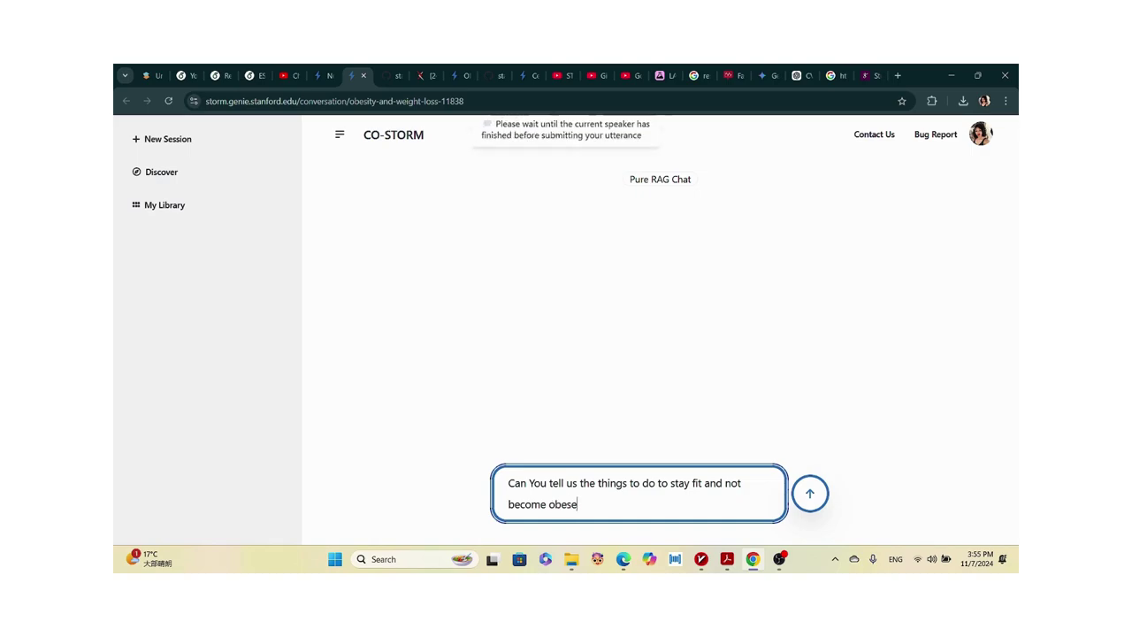
pyautogui.click(810, 493)
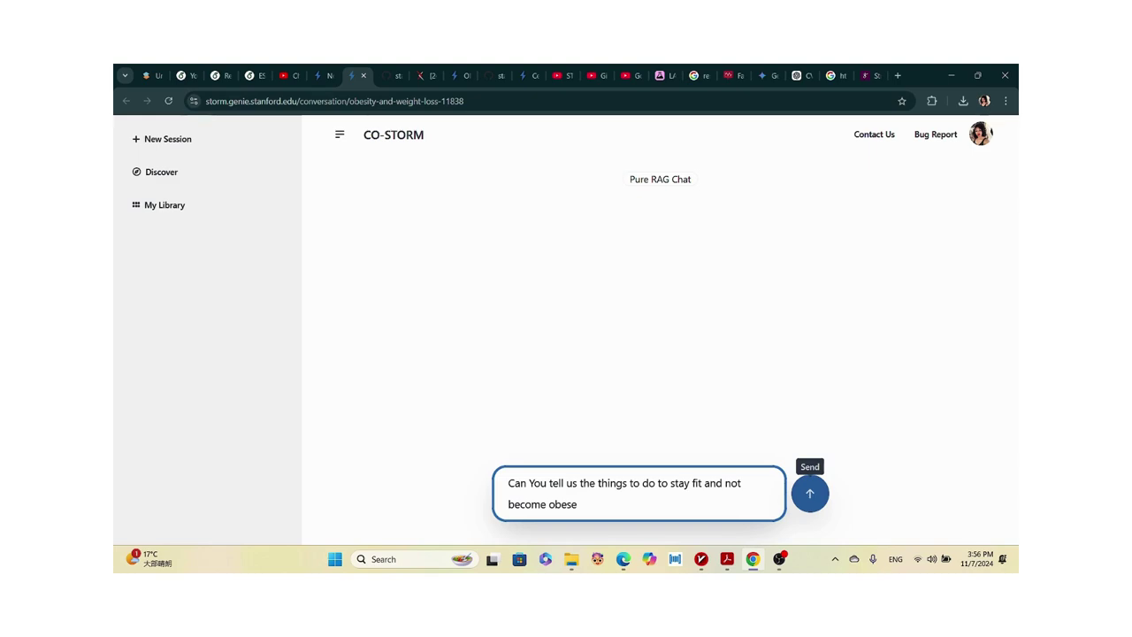
pyautogui.click(809, 494)
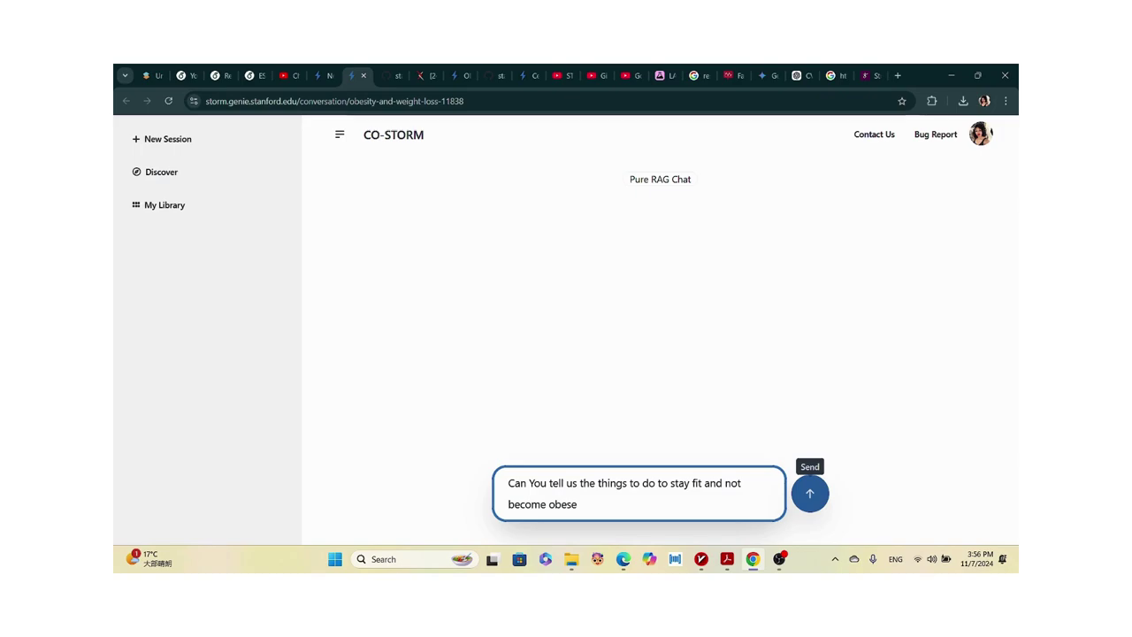
pyautogui.press('Return')
# Return to the obesity article, close its PDF preview, and switch to the article "Certificateless cryptography in the internet of things".
pyautogui.click(323, 75)
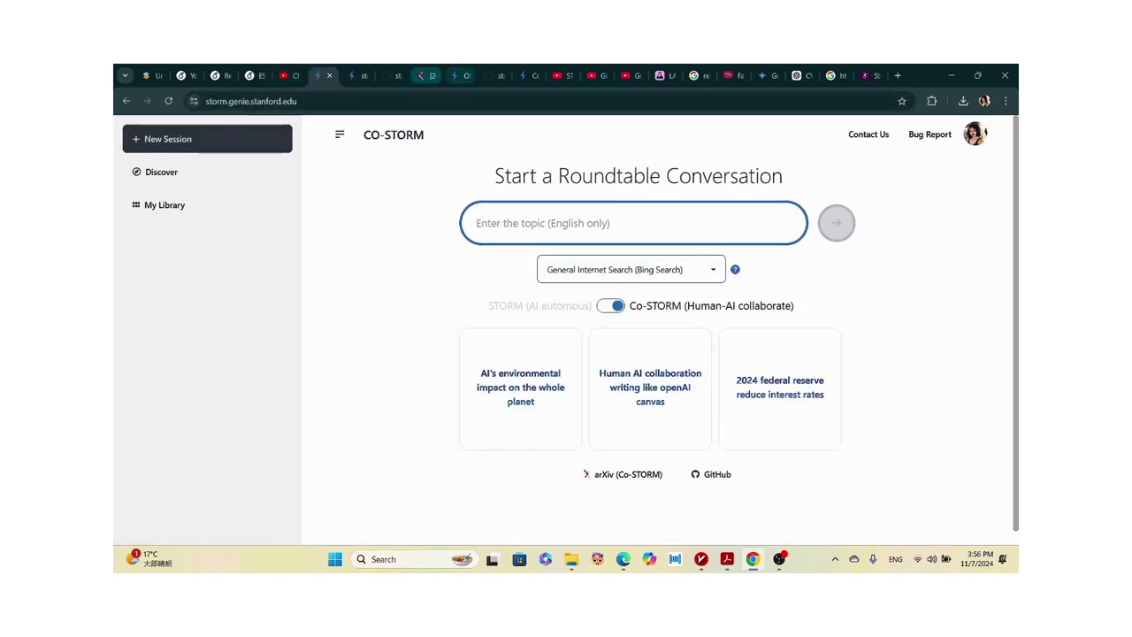
pyautogui.click(456, 75)
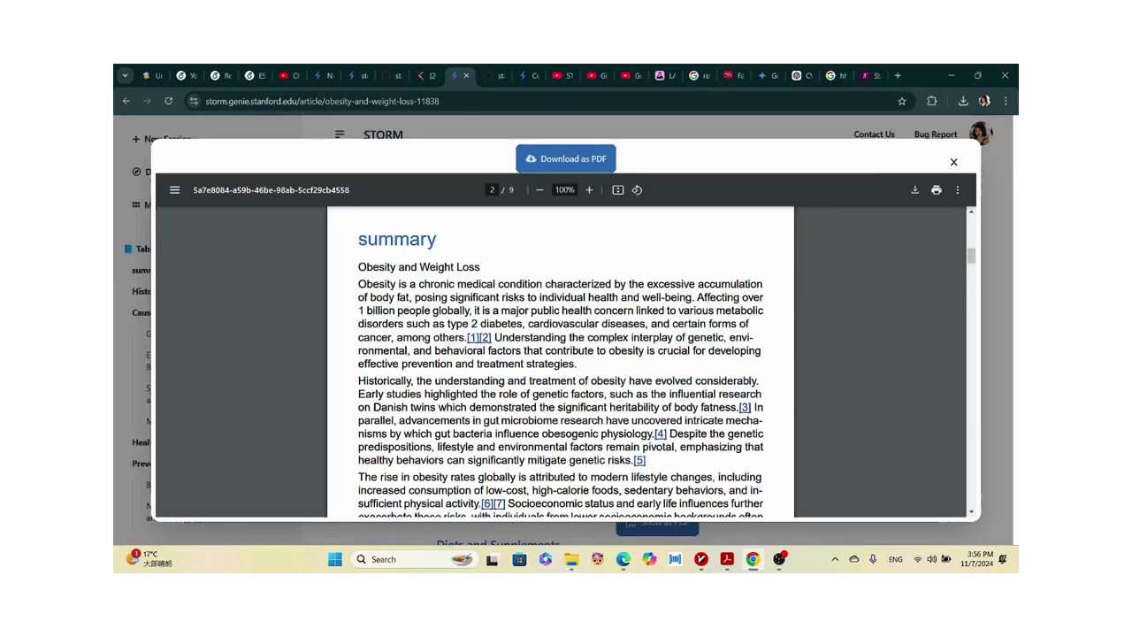
pyautogui.press('Escape')
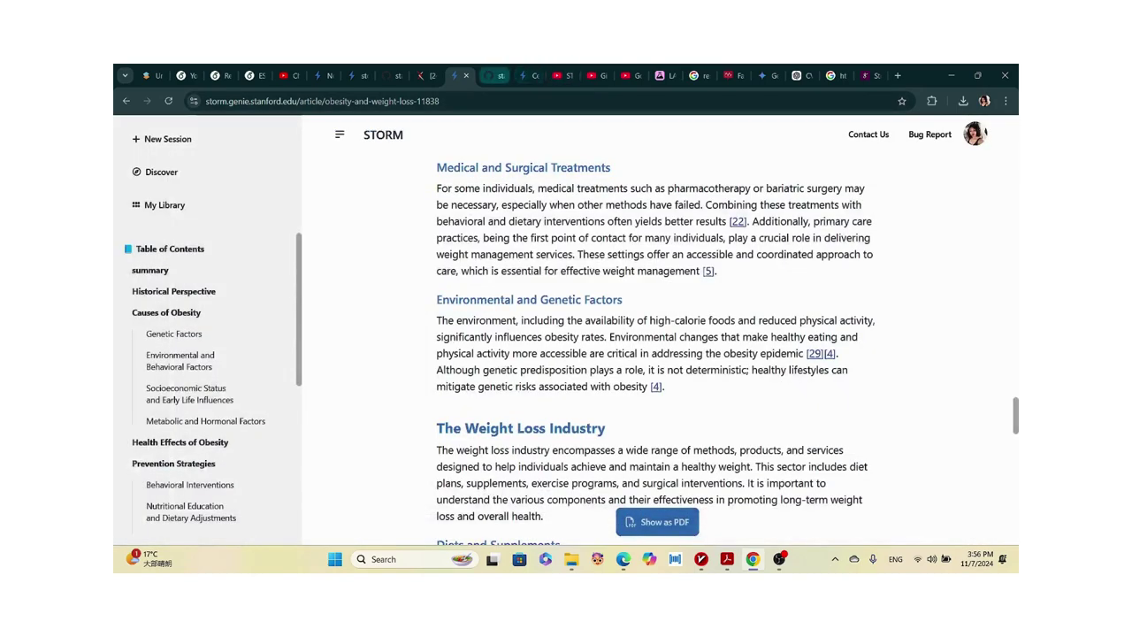
pyautogui.click(529, 75)
# Read the certificateless cryptography article from its summary through key generation, public key distribution, security model and IoT applications.
pyautogui.scroll(20, 657, 328)
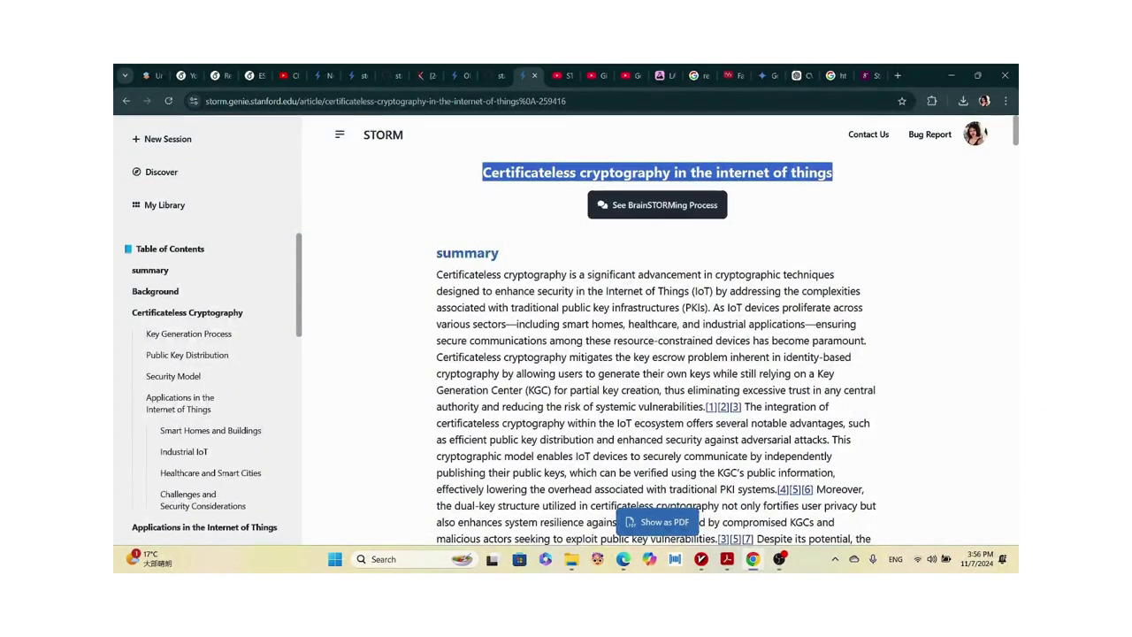
pyautogui.scroll(-1, 657, 328)
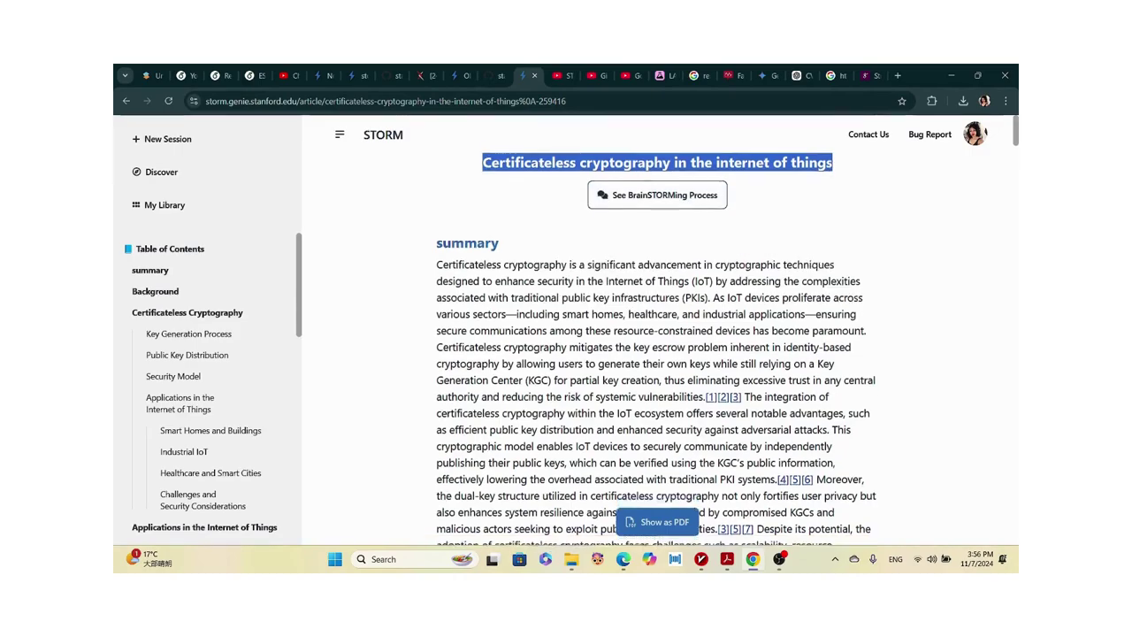
pyautogui.scroll(-10, 656, 344)
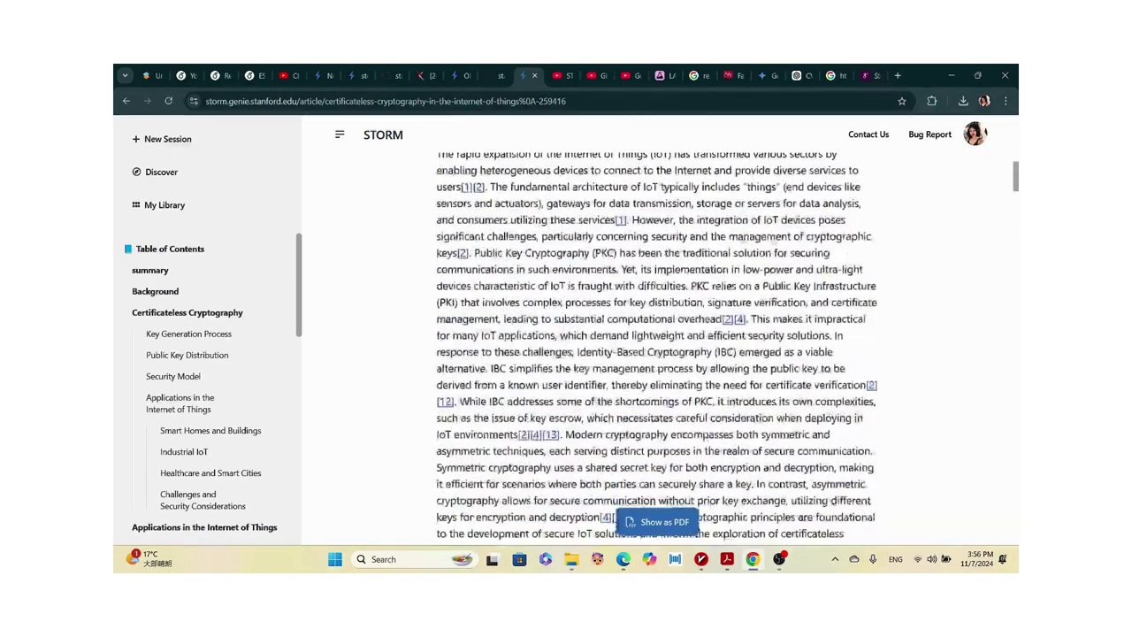
pyautogui.scroll(-1, 656, 349)
pyautogui.scroll(5, 656, 349)
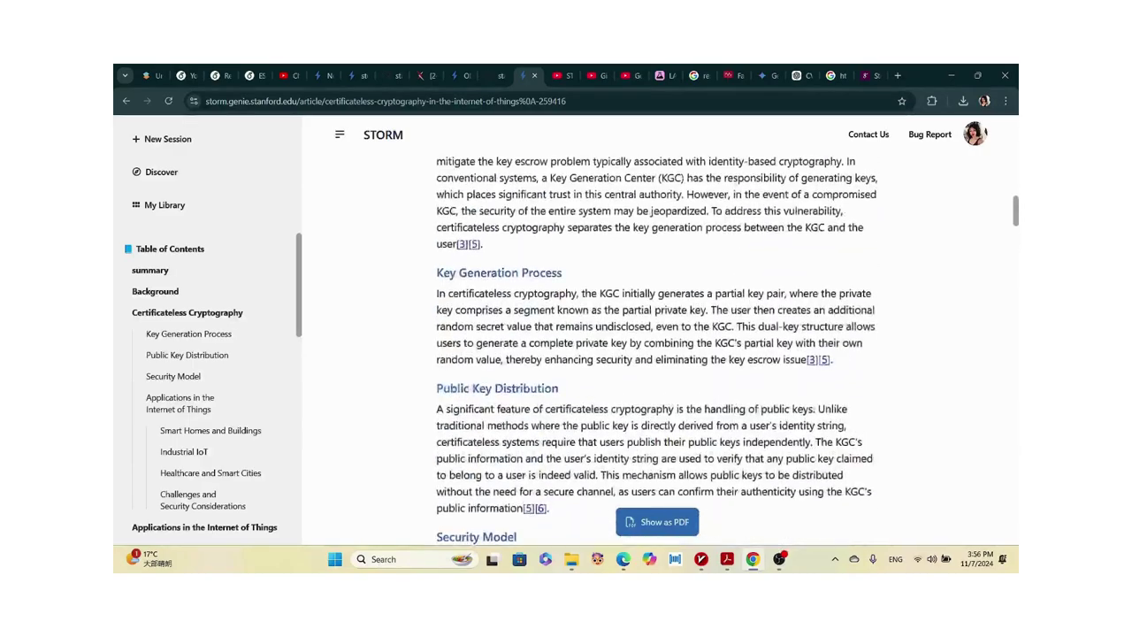
pyautogui.scroll(-4, 656, 349)
pyautogui.scroll(3, 656, 354)
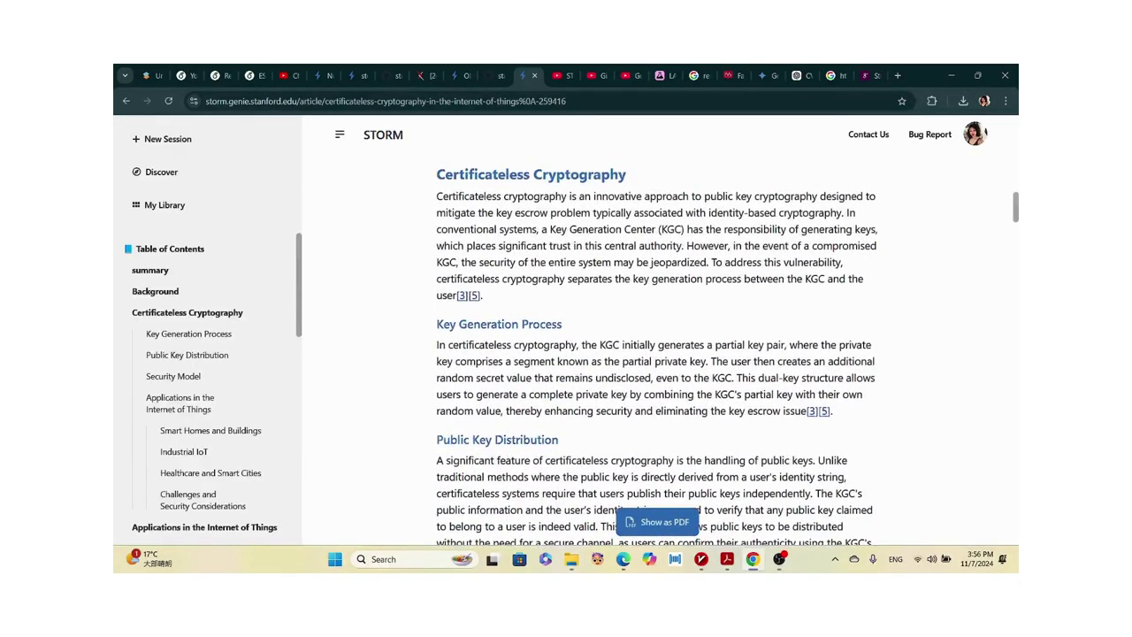
pyautogui.scroll(-3, 656, 345)
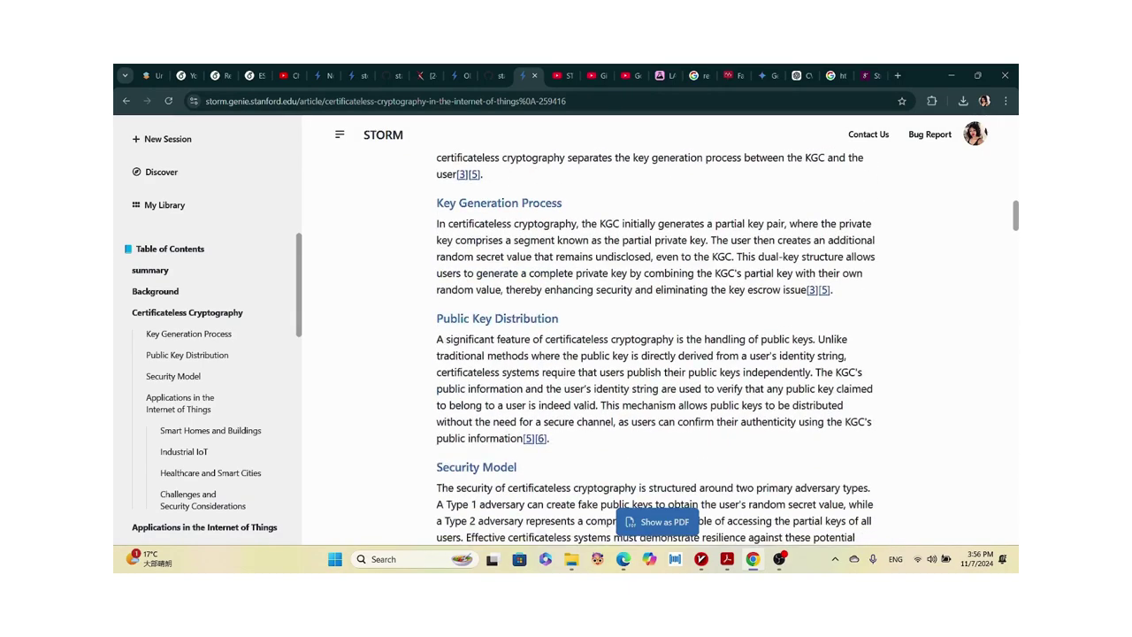
pyautogui.scroll(-2, 656, 344)
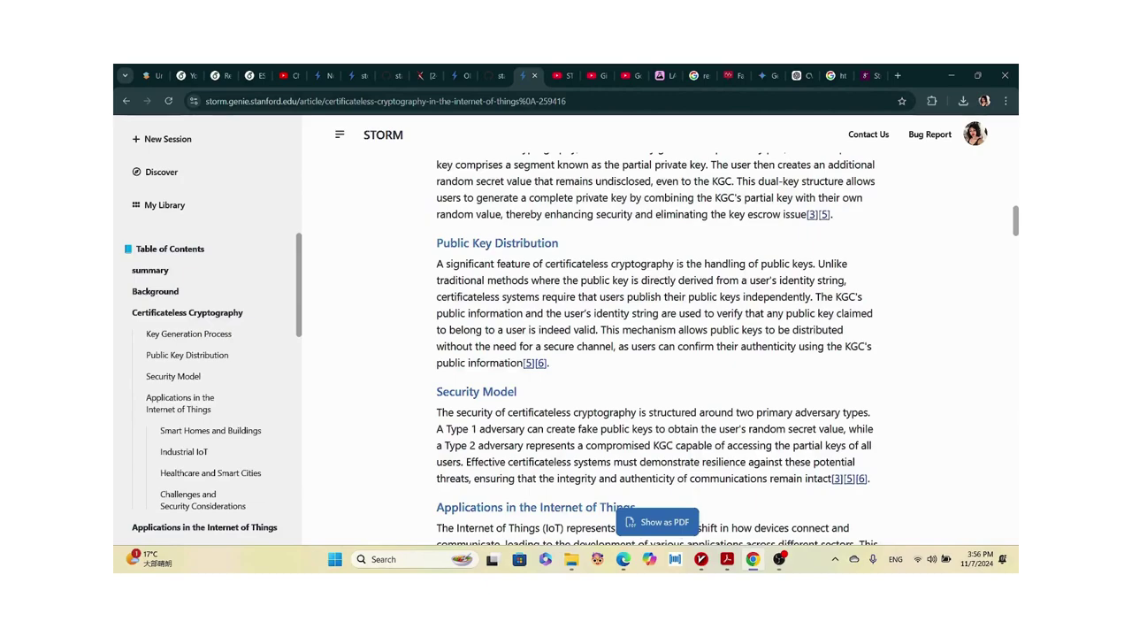
pyautogui.scroll(-4, 656, 345)
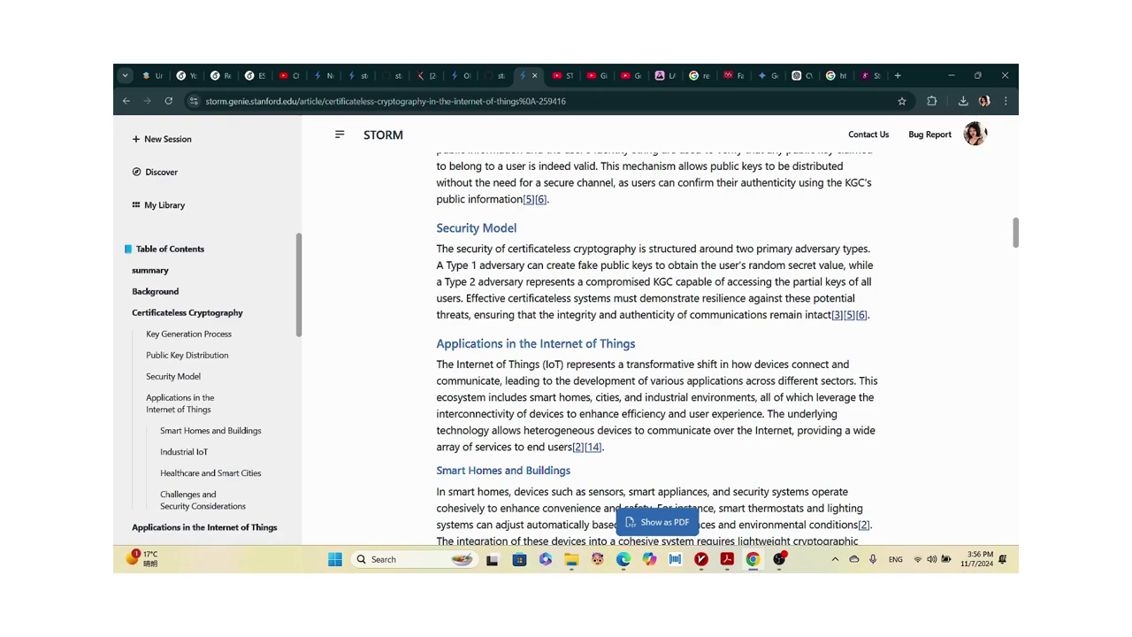
# Examine the source previews for the references cited at the end of the Security Model section and reference [2] under Applications in the Internet of Things.
pyautogui.moveTo(837, 315)
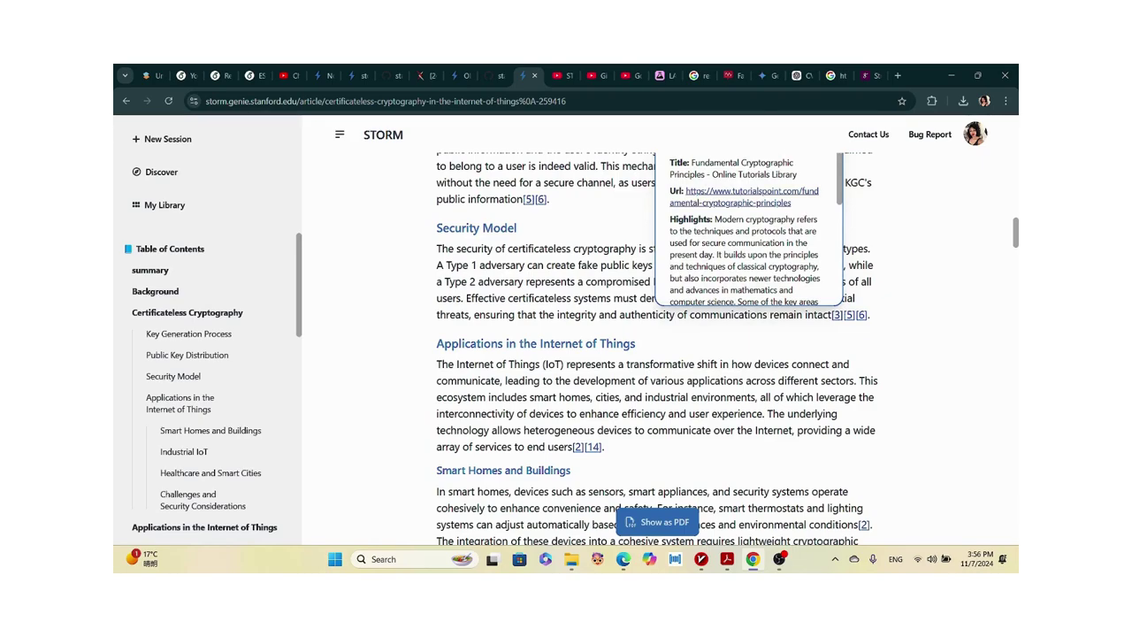
pyautogui.scroll(-2, 750, 230)
pyautogui.scroll(-2, 750, 230)
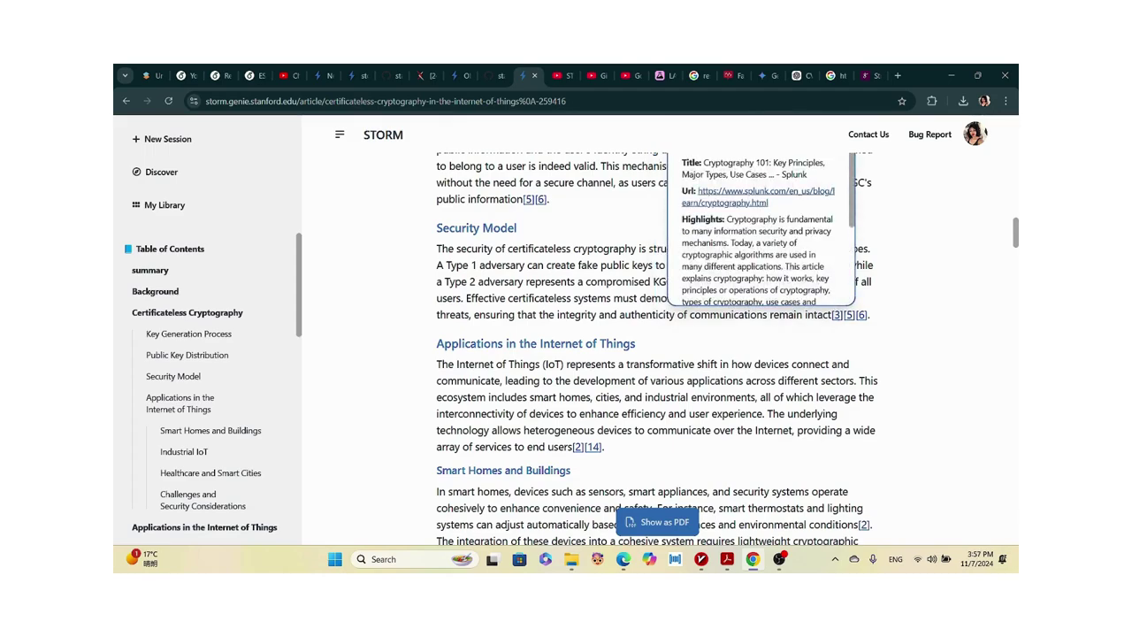
pyautogui.scroll(1, 760, 239)
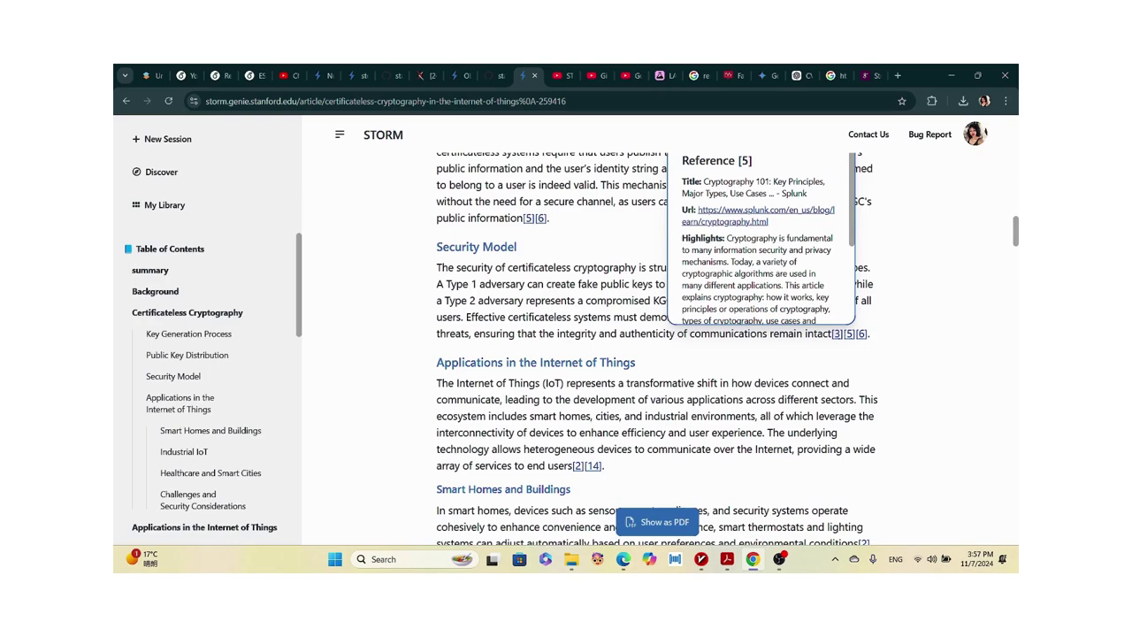
pyautogui.moveTo(860, 333)
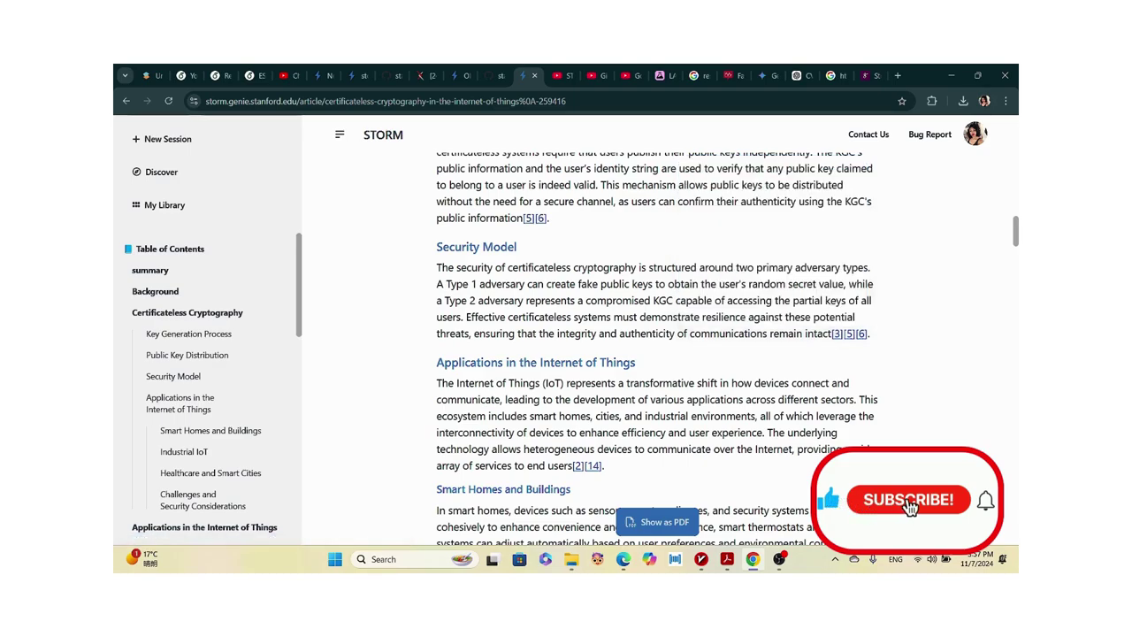
pyautogui.moveTo(577, 465)
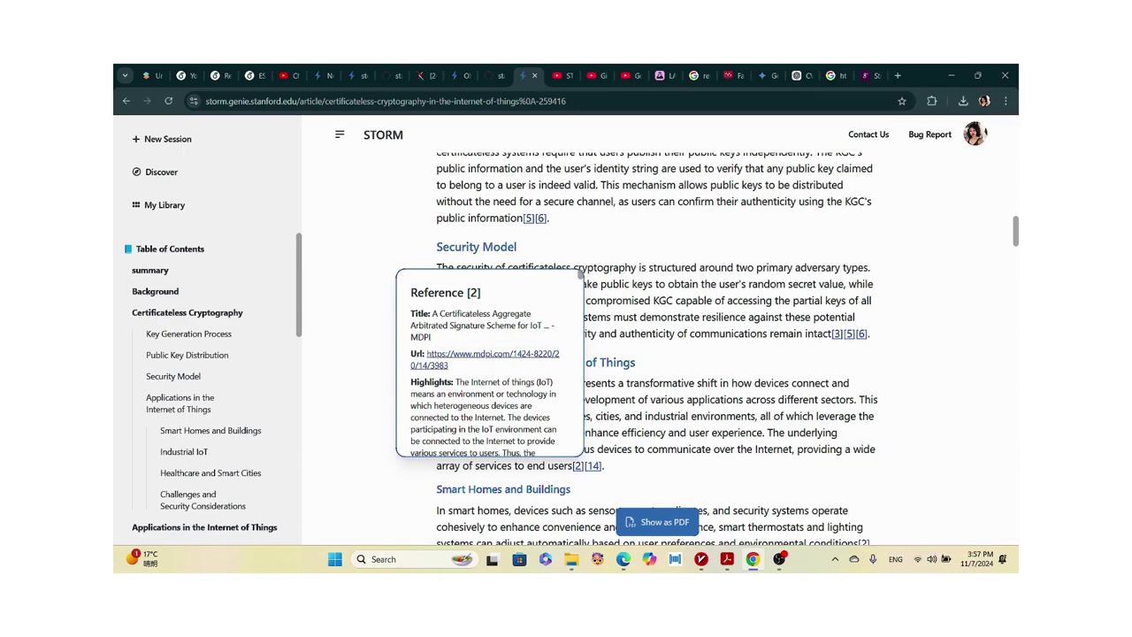
# Read the certificateless cryptography article from Smart Homes and Buildings through Industrial IoT, Healthcare and Smart Cities, Resource Limitations and Security Vulnerabilities.
pyautogui.scroll(-1, 486, 362)
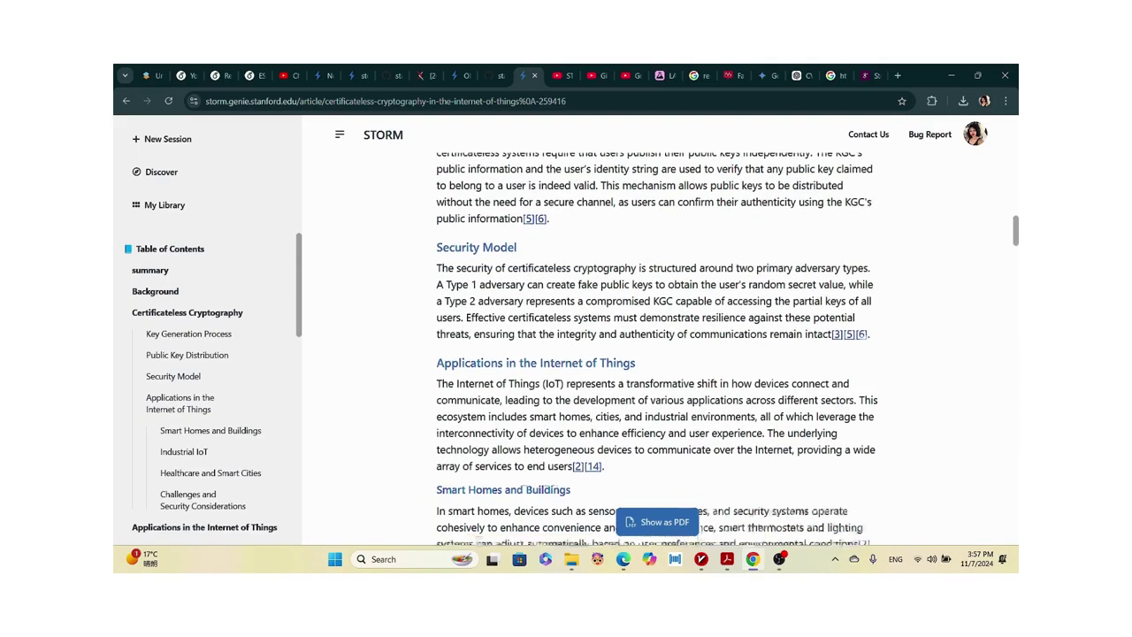
pyautogui.scroll(-5, 657, 353)
pyautogui.scroll(-10, 492, 312)
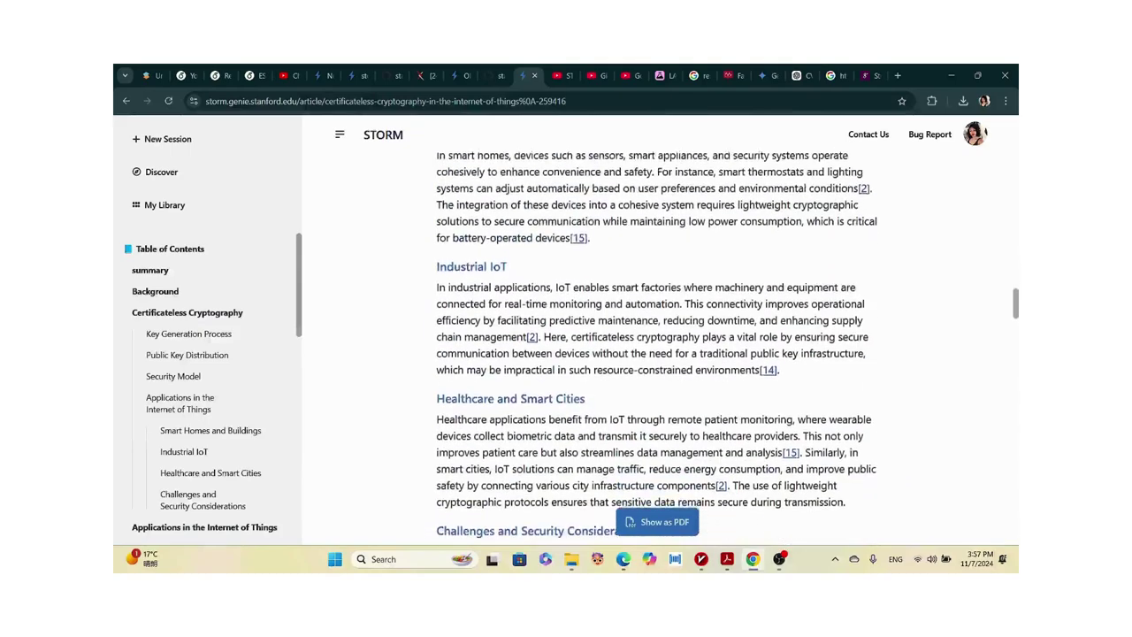
pyautogui.scroll(-1, 492, 311)
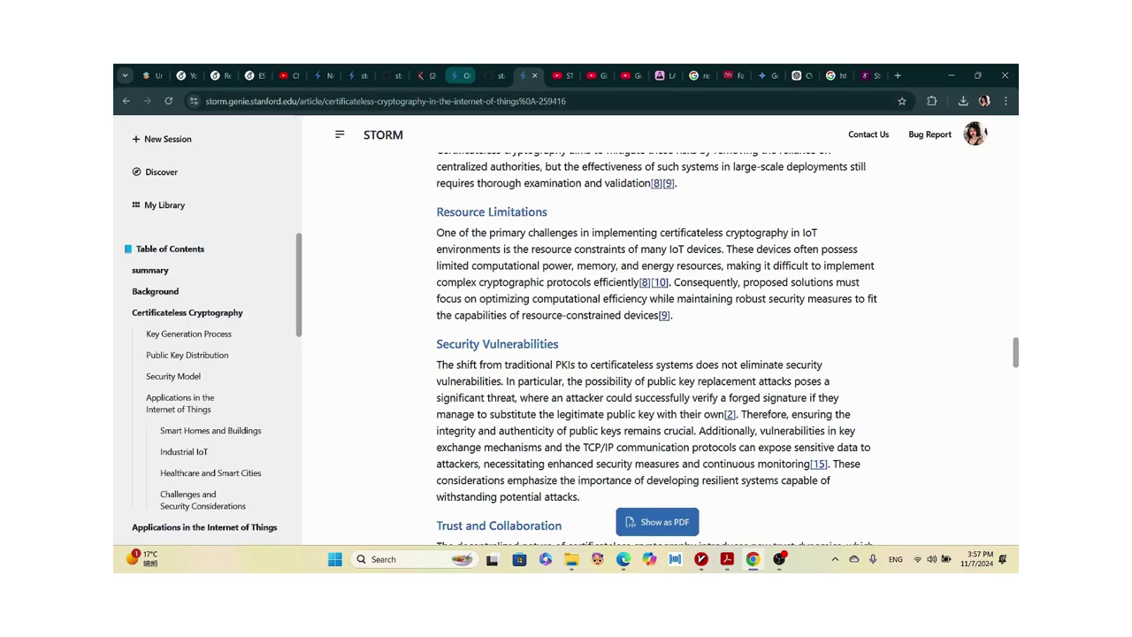
# Return to the Co-STORM chat for the obesity and weight loss article and try to send the waiting message again.
pyautogui.click(458, 76)
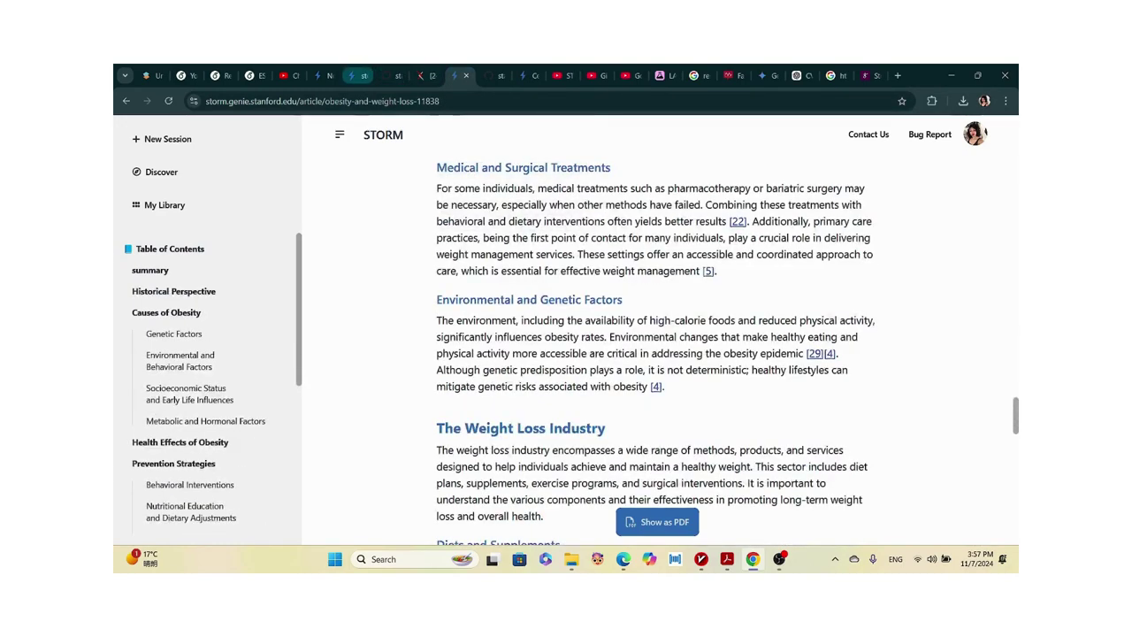
pyautogui.click(354, 75)
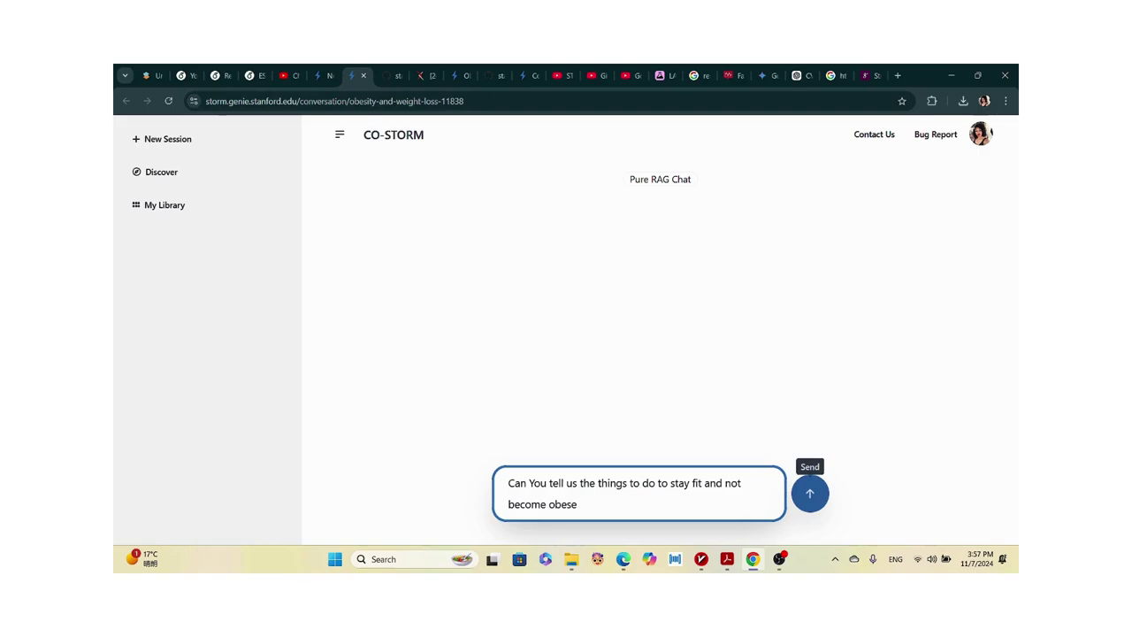
pyautogui.click(809, 493)
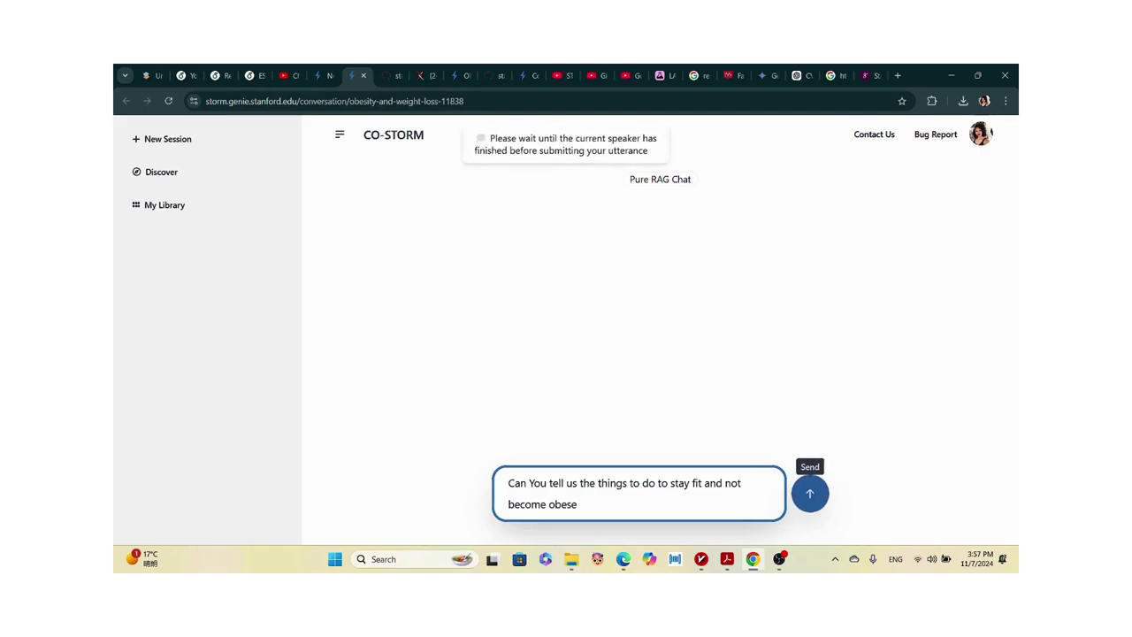
# Copy the message, reload the chat, and try to send "Can You tell us the things to do to stay fit and not become obese".
pyautogui.moveTo(576, 504); pyautogui.dragTo(509, 483)
pyautogui.hotkey('ctrl', 'c')
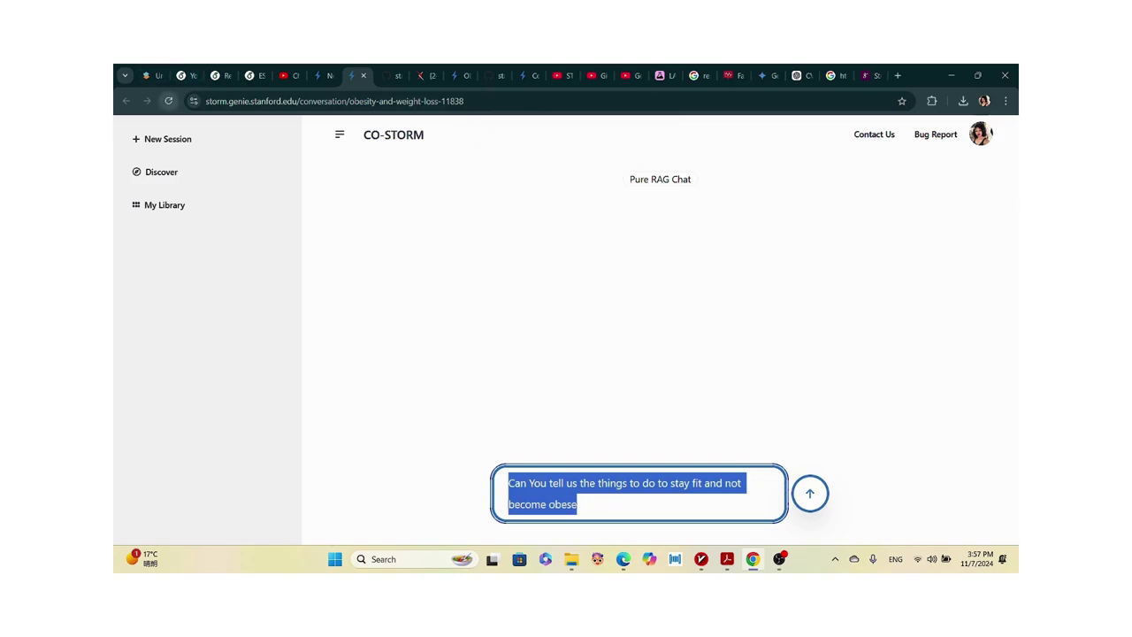
pyautogui.click(168, 101)
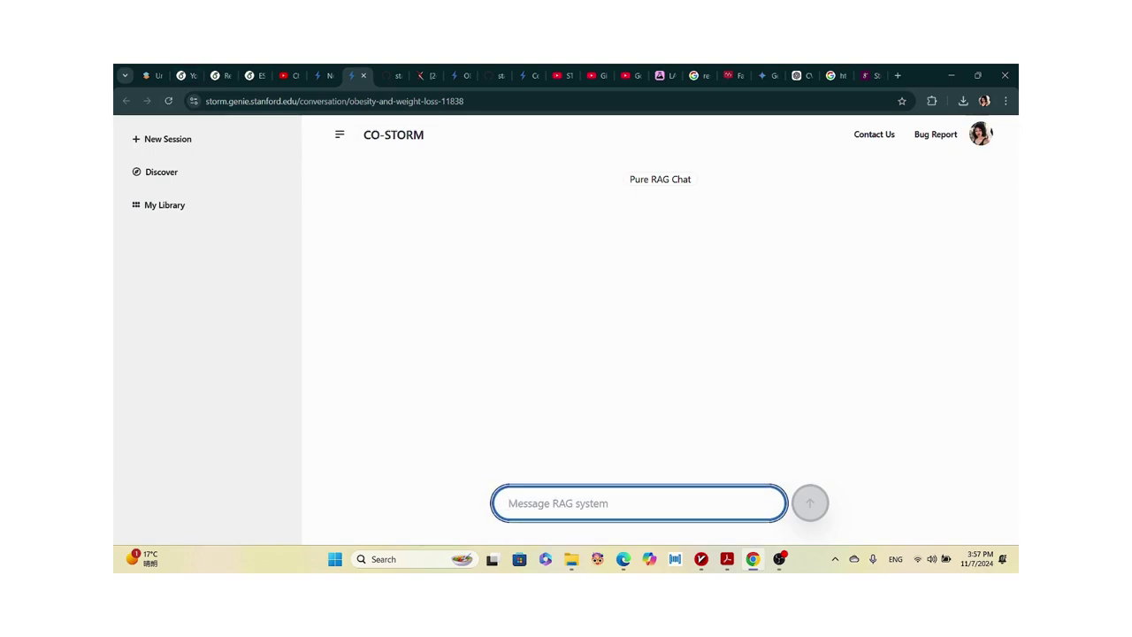
pyautogui.hotkey('ctrl', 'v')
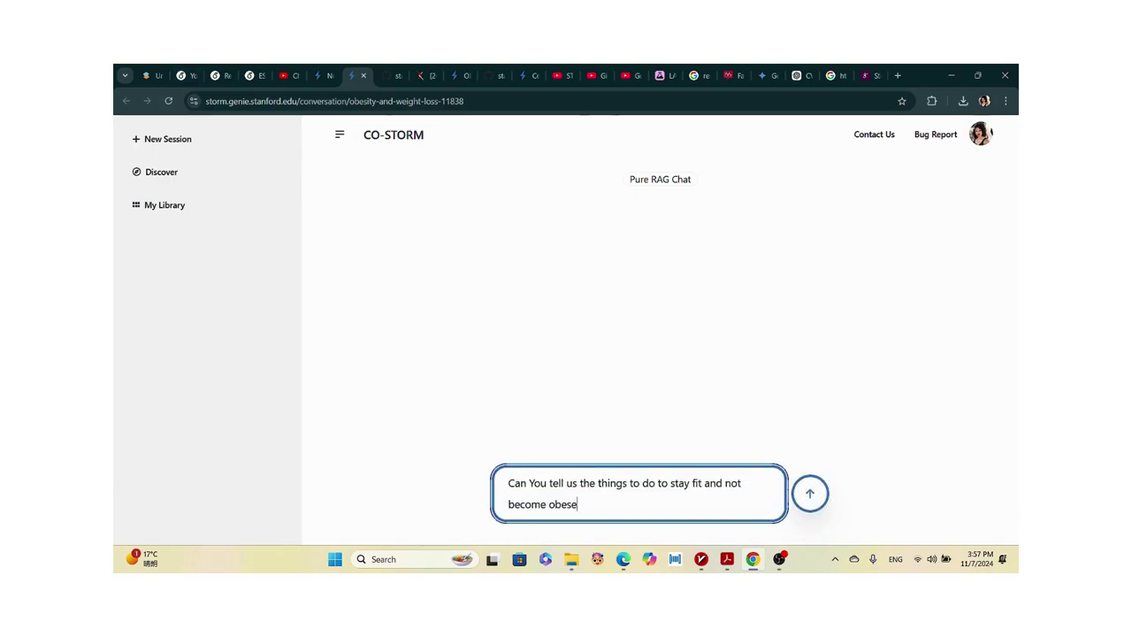
pyautogui.press('Return')
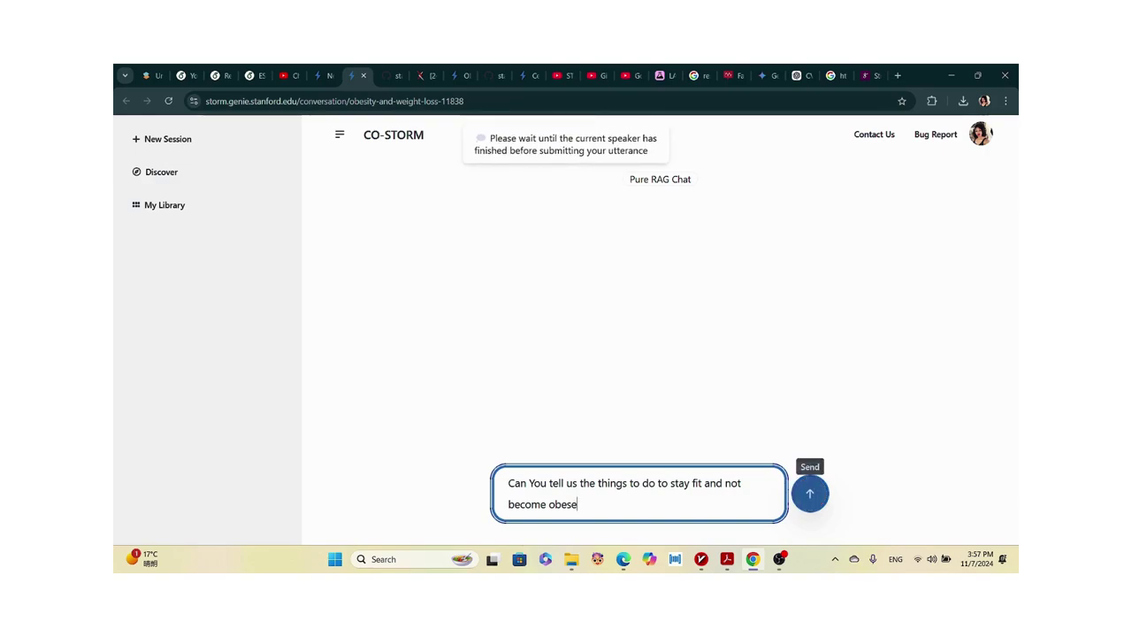
pyautogui.click(809, 493)
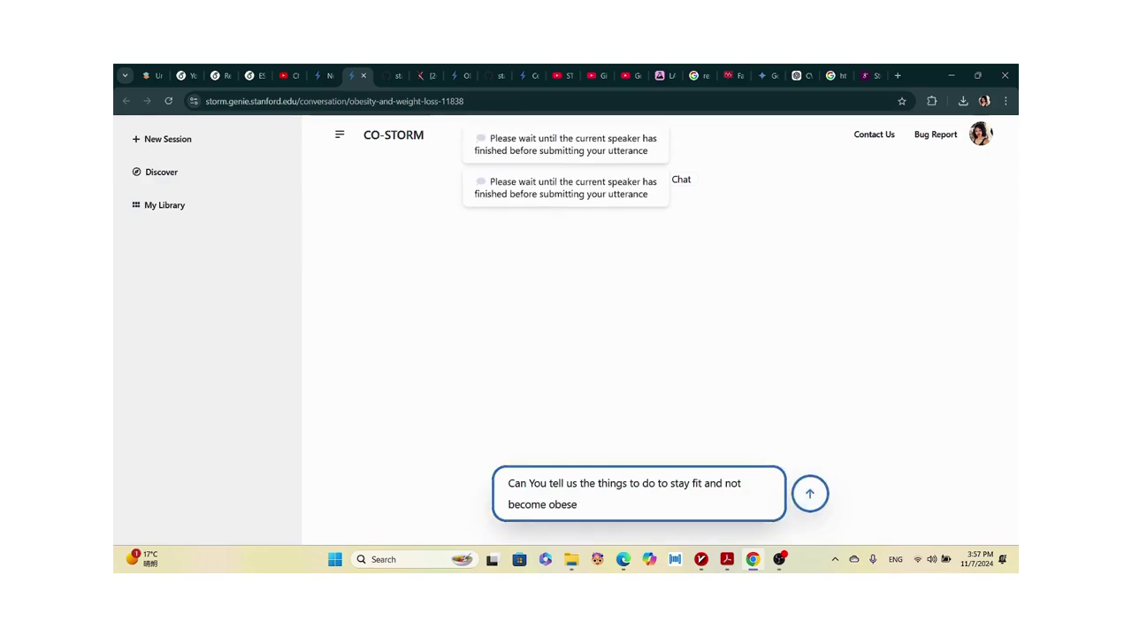
# Switch back to the certificateless cryptography article and open the BrainSTORMing process from beneath its title.
pyautogui.click(492, 76)
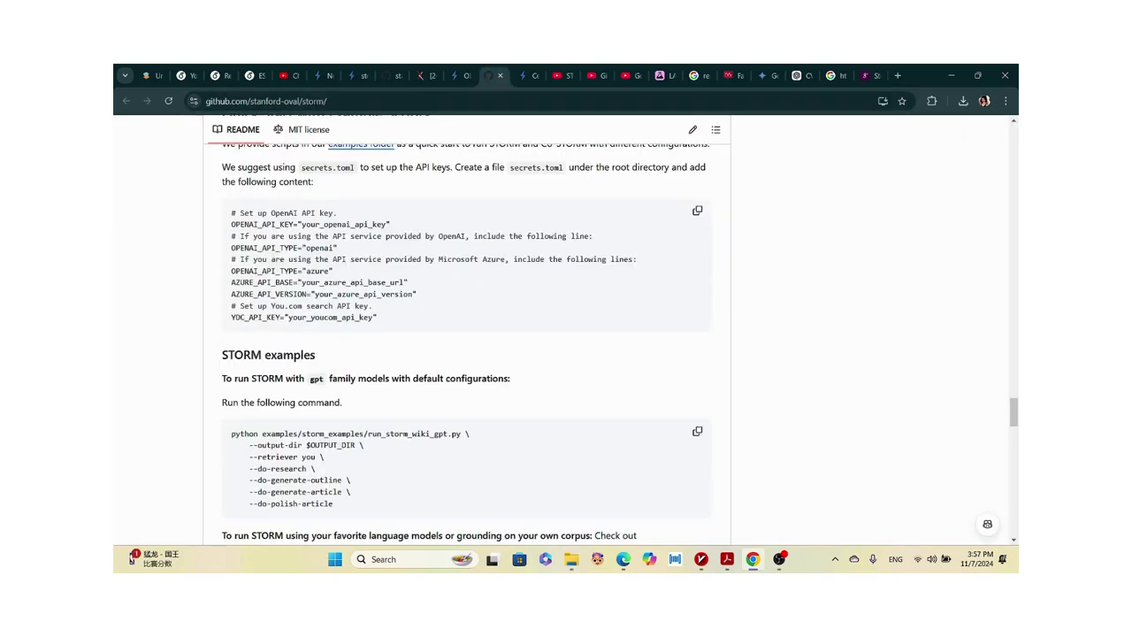
pyautogui.click(457, 75)
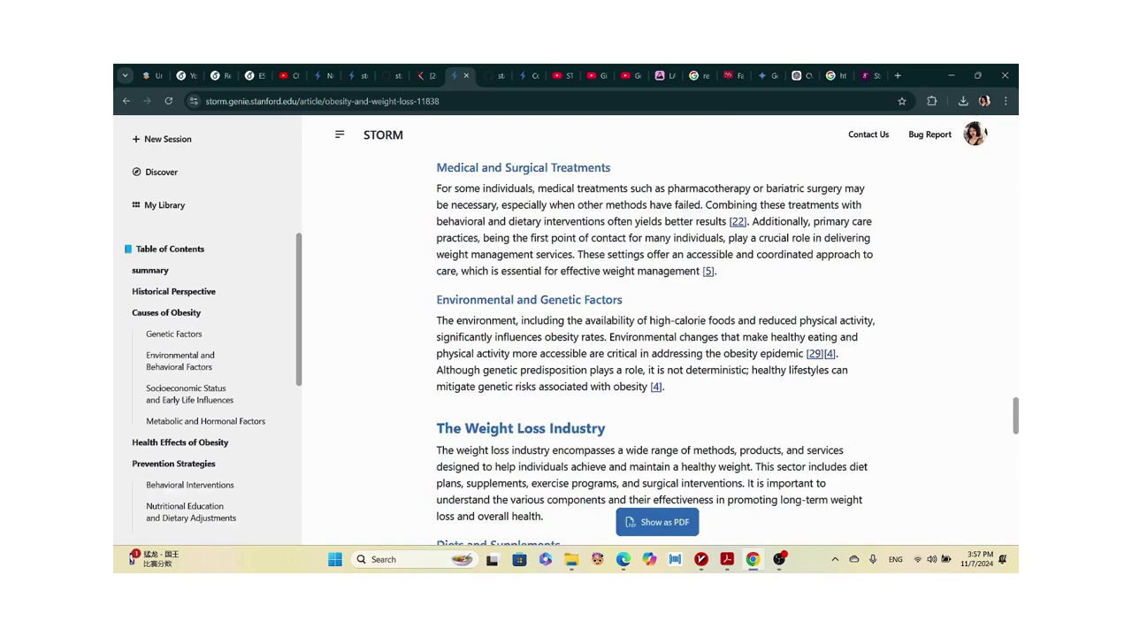
pyautogui.click(525, 75)
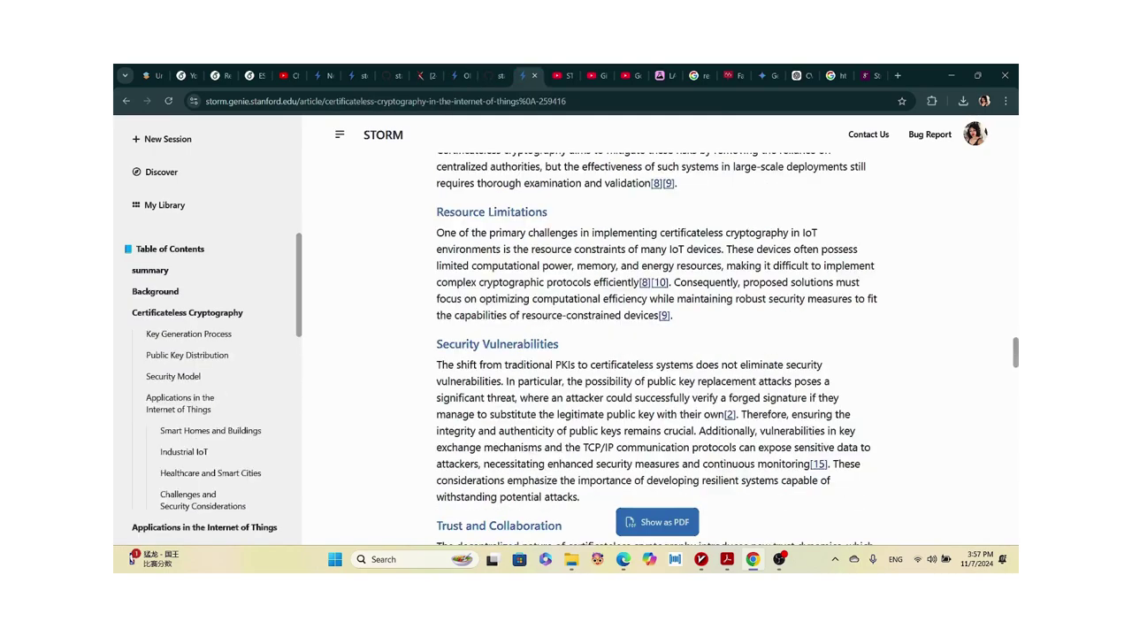
pyautogui.scroll(-15, 656, 348)
pyautogui.scroll(20, 656, 349)
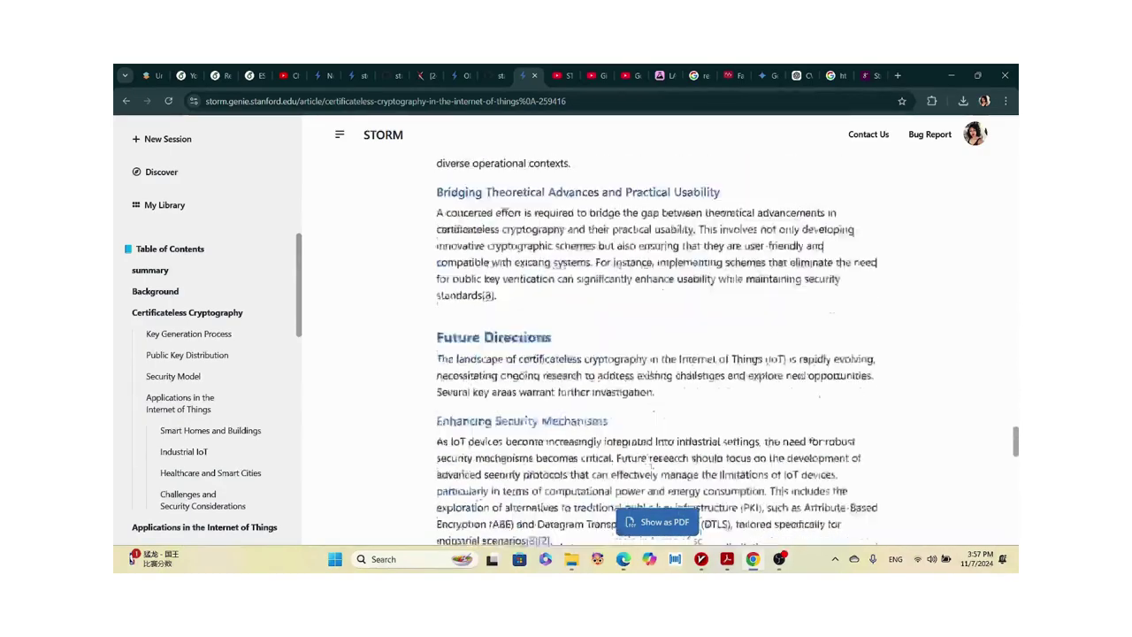
pyautogui.scroll(15, 656, 344)
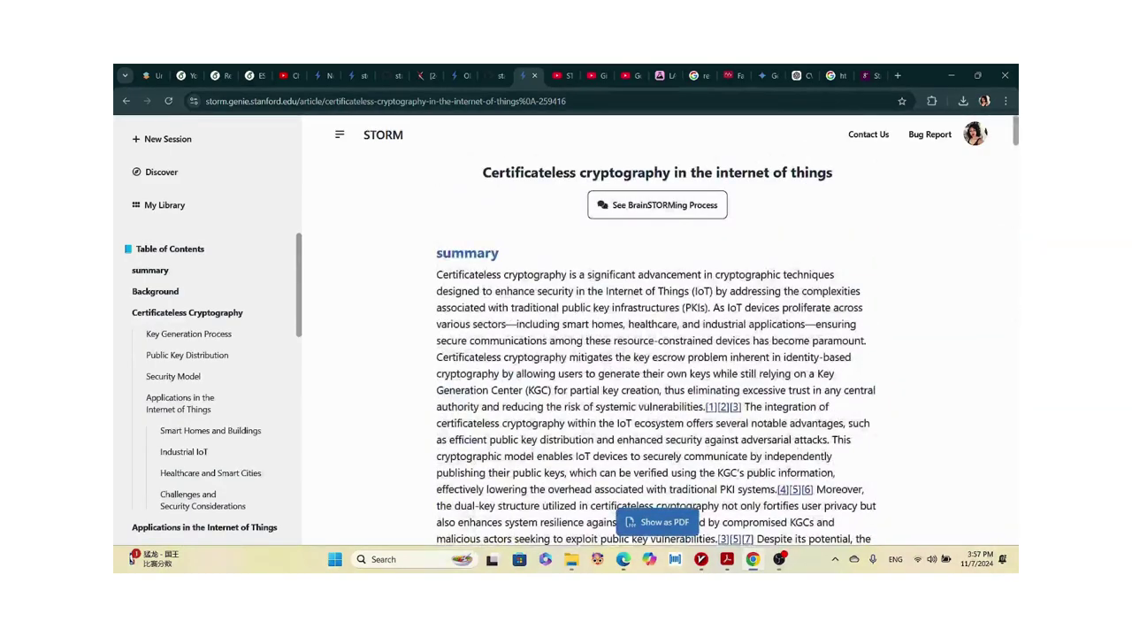
pyautogui.click(657, 204)
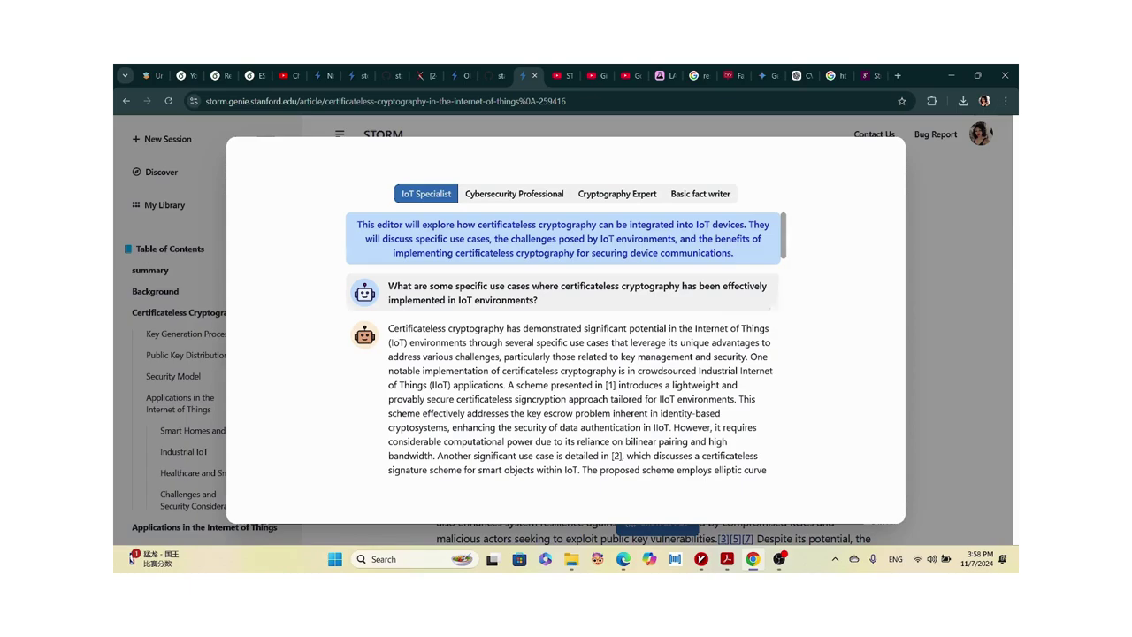
# Compare the IoT Specialist and Cybersecurity Professional conversations, including each editor's focus, questions and answers.
pyautogui.scroll(-10, 566, 345)
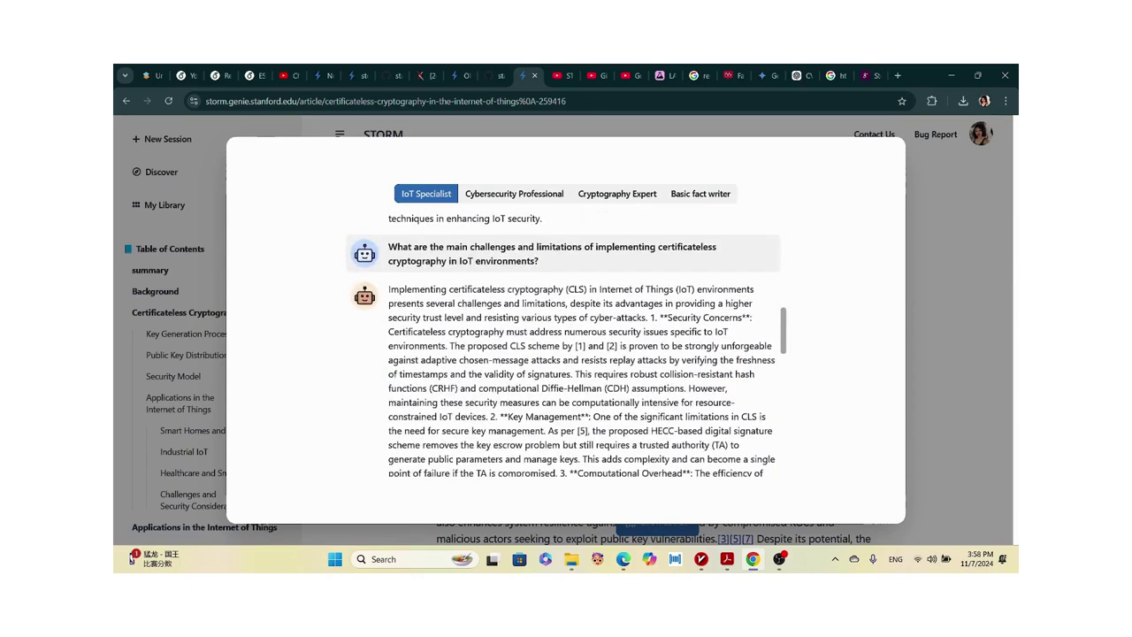
pyautogui.scroll(-3, 566, 354)
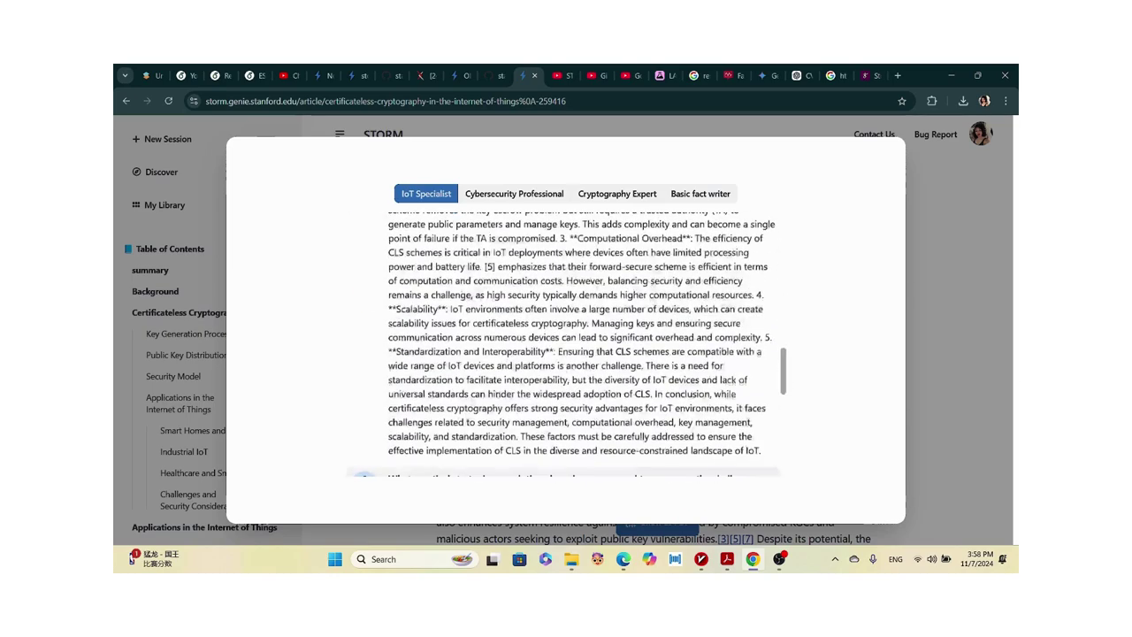
pyautogui.click(514, 193)
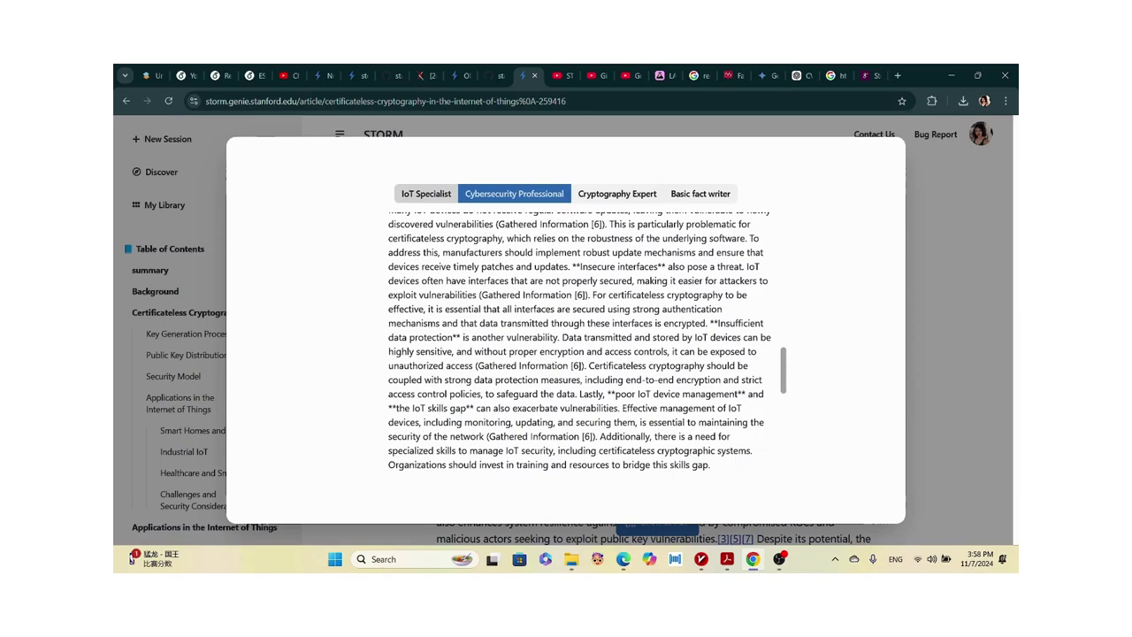
pyautogui.scroll(8, 566, 345)
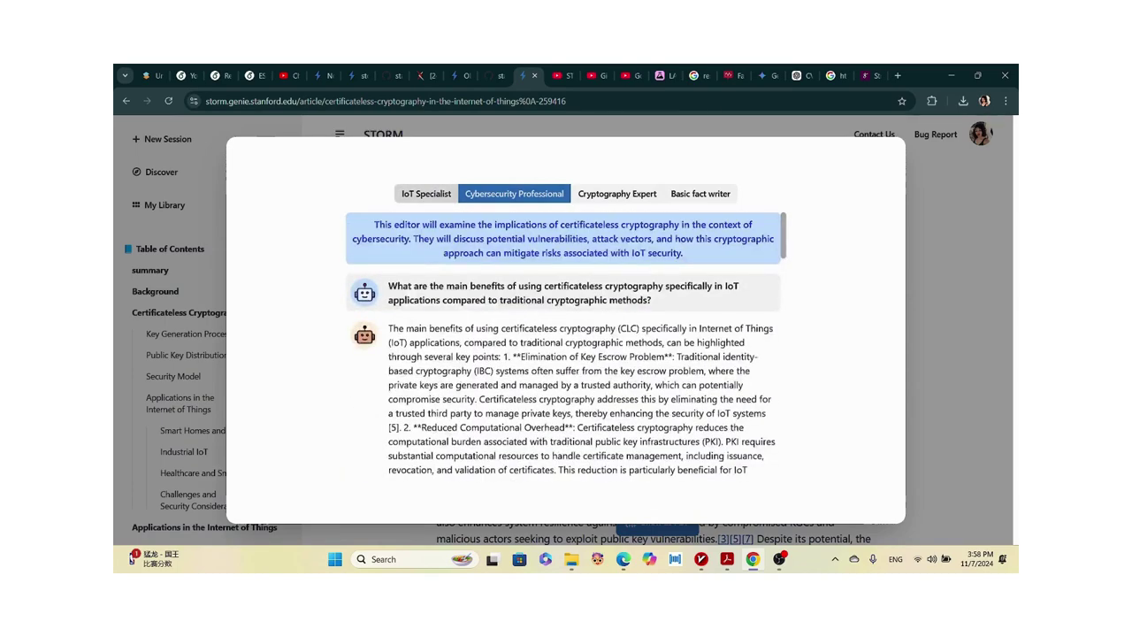
pyautogui.click(426, 194)
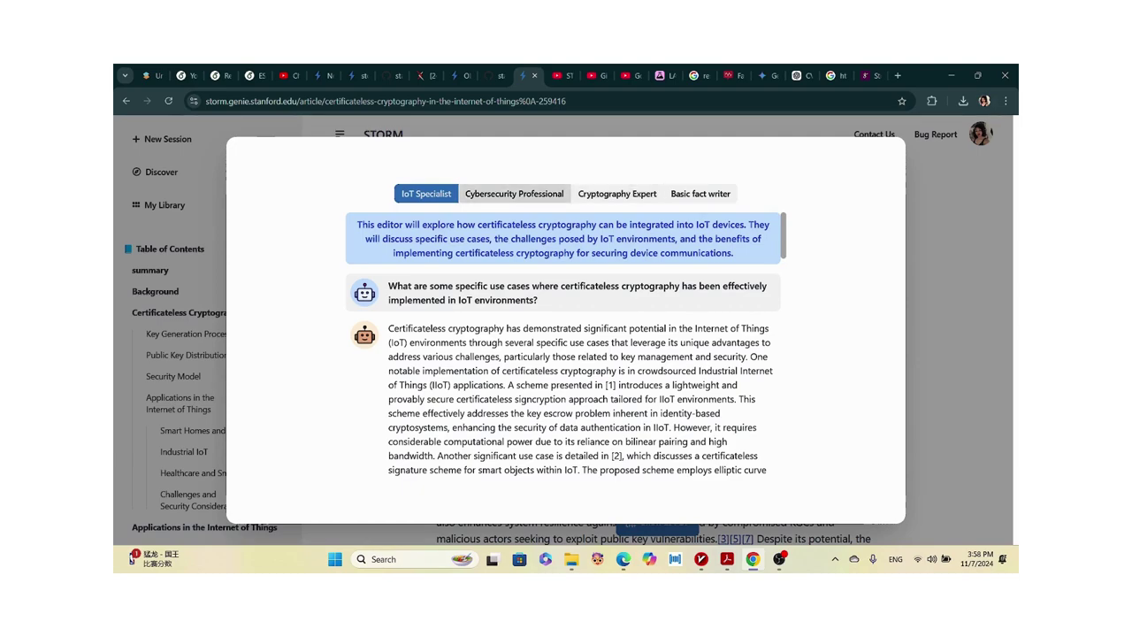
pyautogui.click(513, 193)
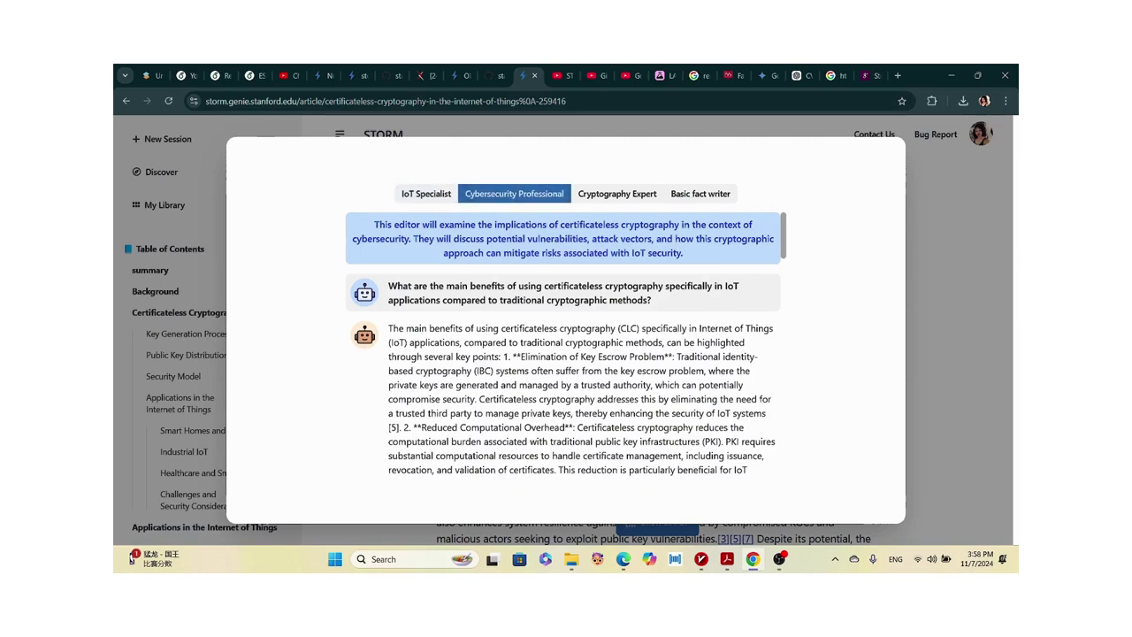
pyautogui.scroll(-3, 584, 354)
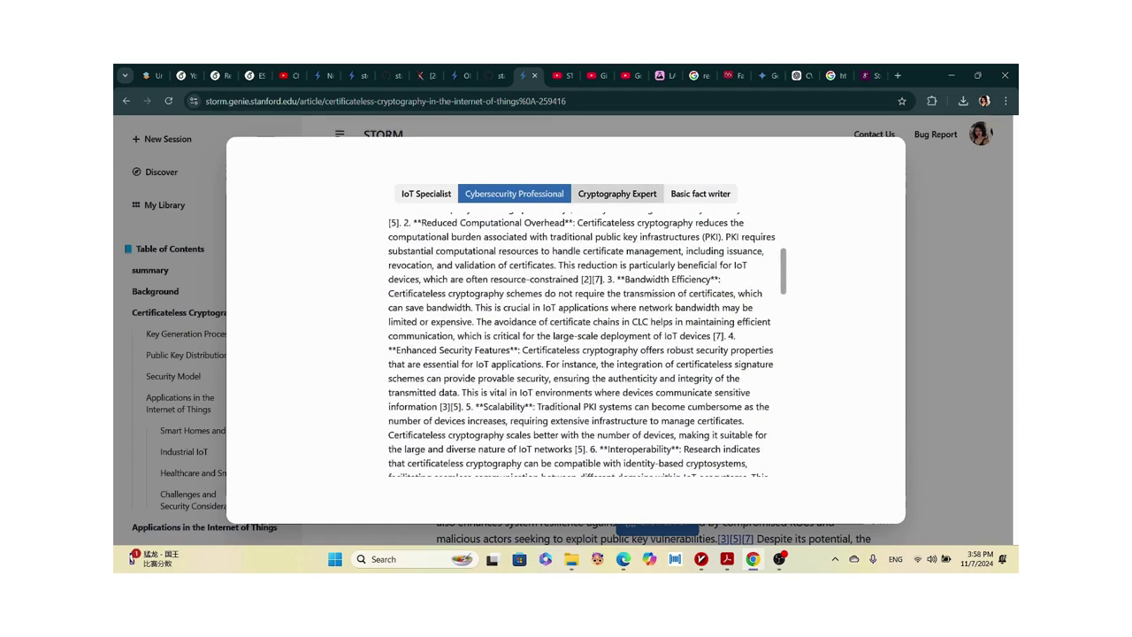
# Review the Cryptography Expert and Basic fact writer conversations, then close the BrainSTORMing process.
pyautogui.click(617, 194)
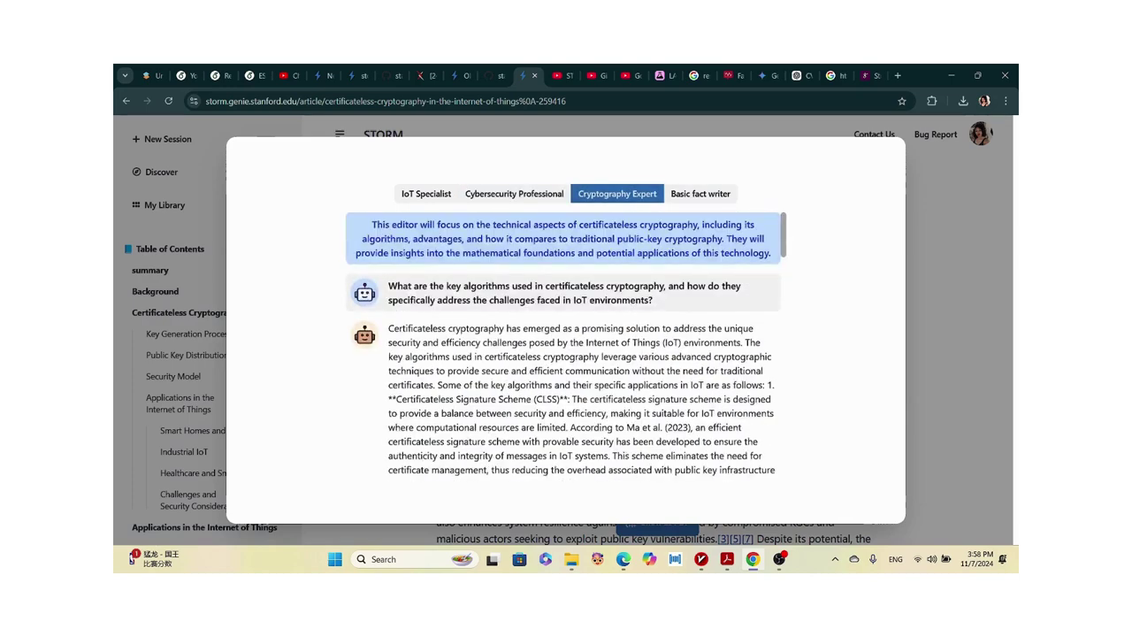
pyautogui.click(701, 194)
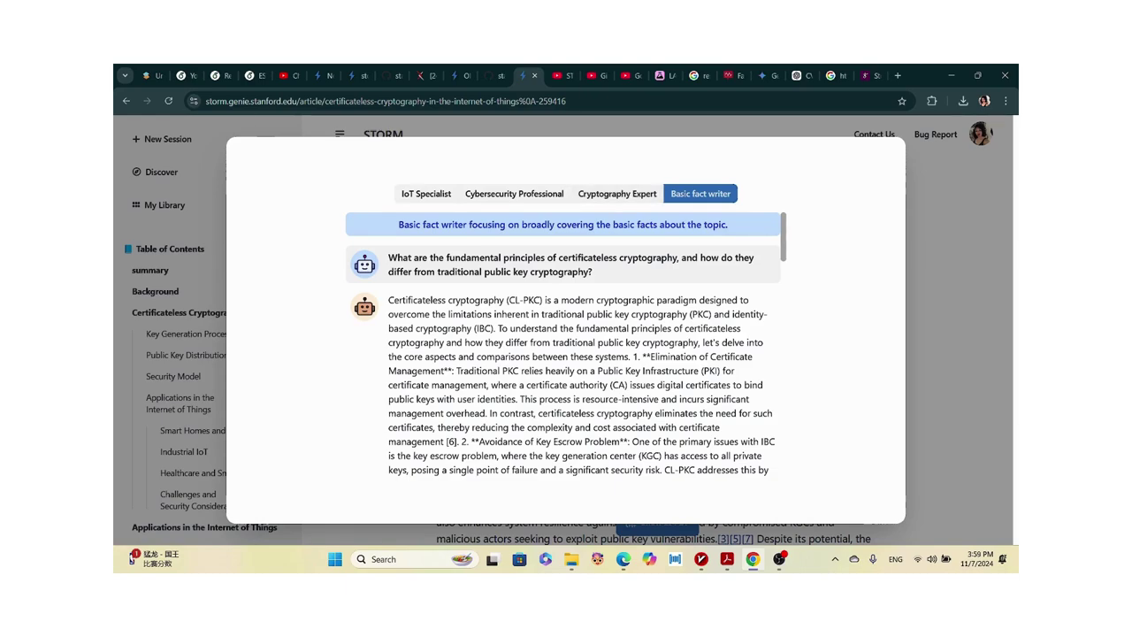
pyautogui.scroll(-1, 563, 345)
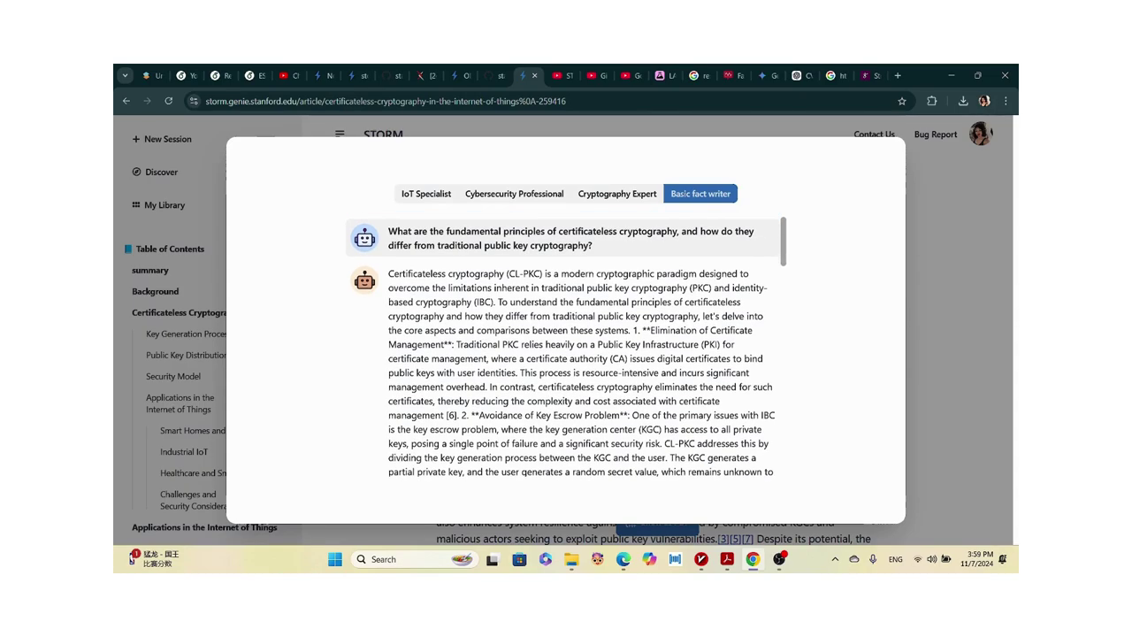
pyautogui.scroll(-3, 563, 345)
pyautogui.scroll(-7, 581, 344)
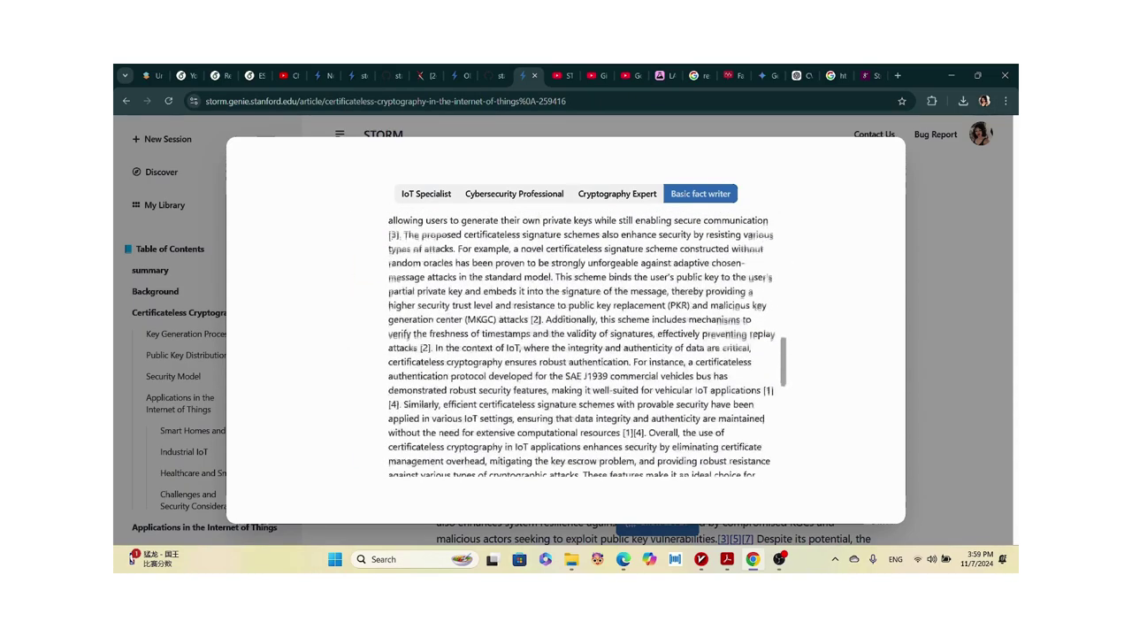
pyautogui.scroll(4, 581, 345)
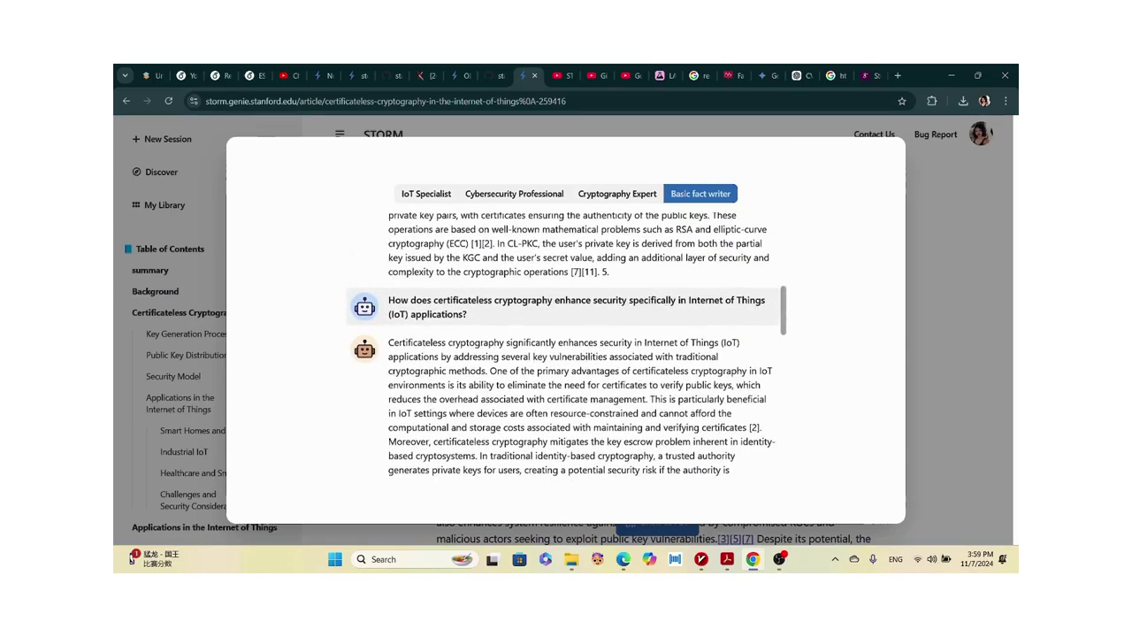
pyautogui.scroll(3, 582, 345)
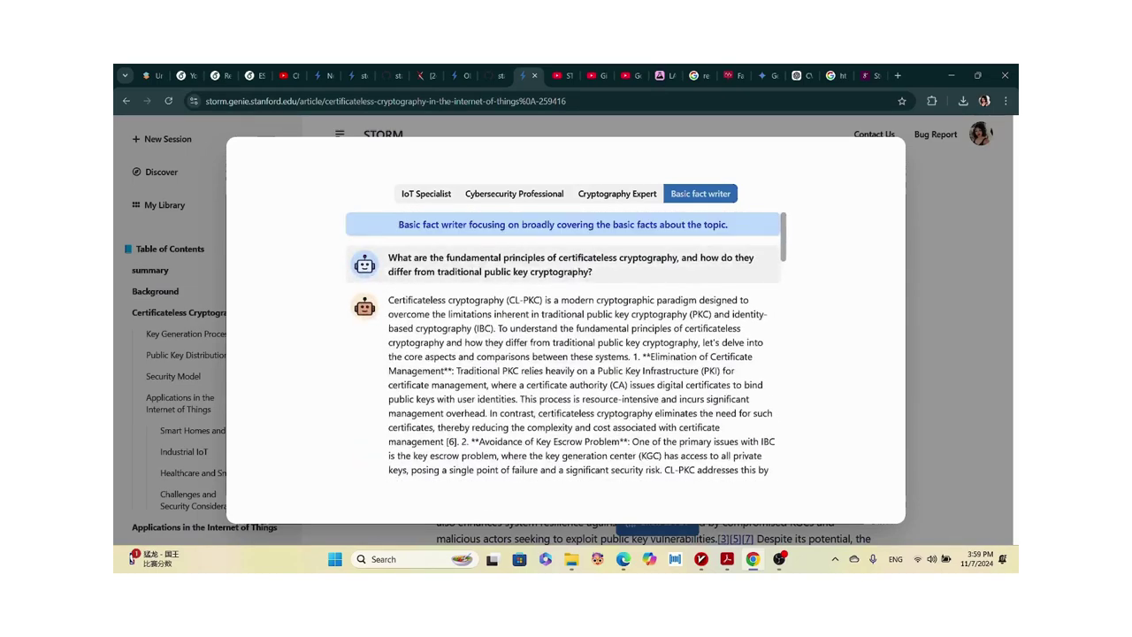
pyautogui.press('Escape')
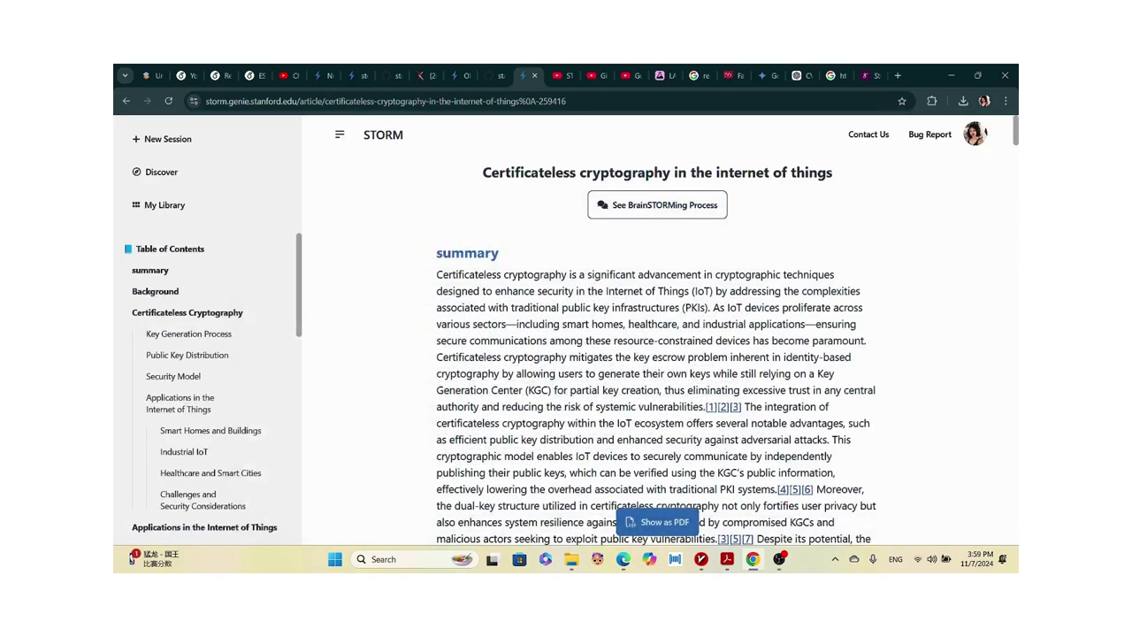
# Jump to the article's Future Directions section through the table of contents and read about security mechanisms and blockchain integration.
pyautogui.scroll(-3, 208, 353)
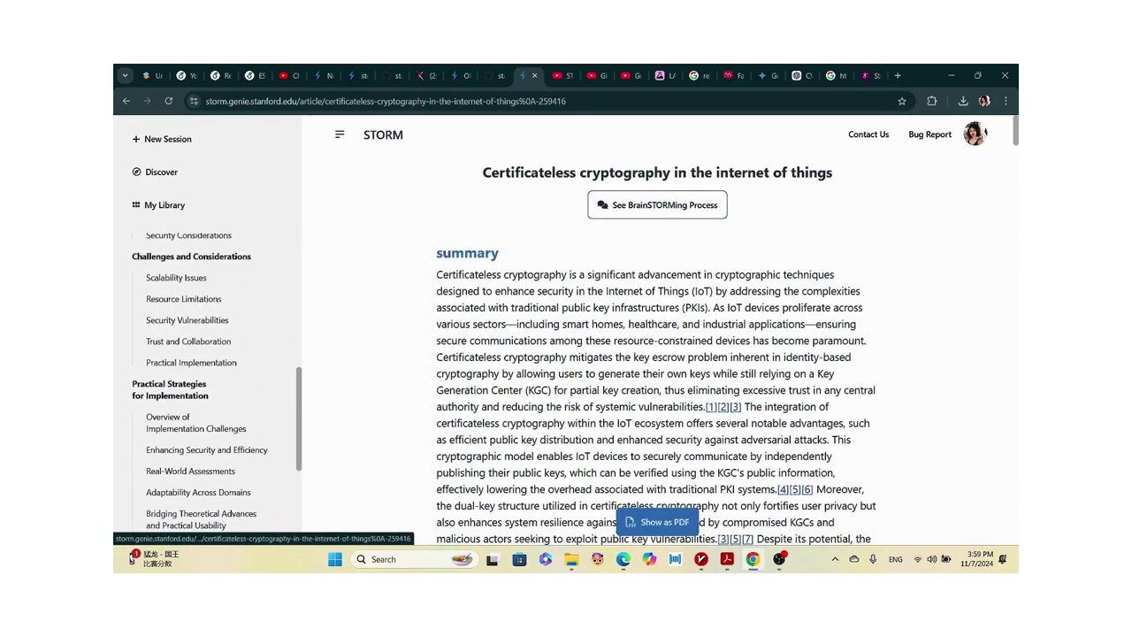
pyautogui.scroll(-2, 203, 371)
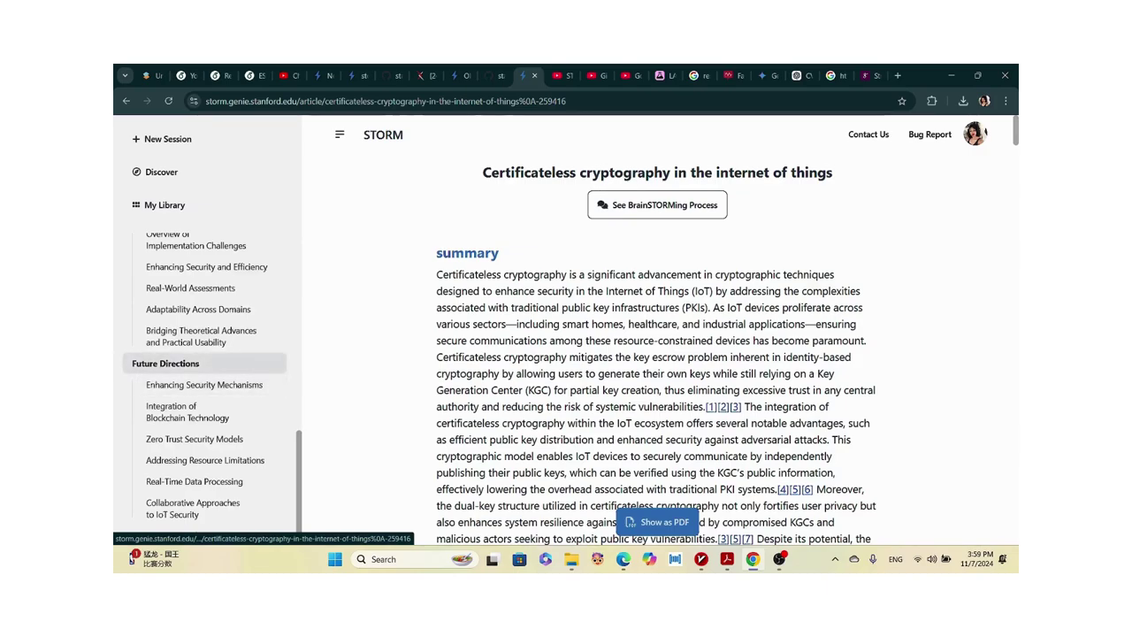
pyautogui.click(177, 364)
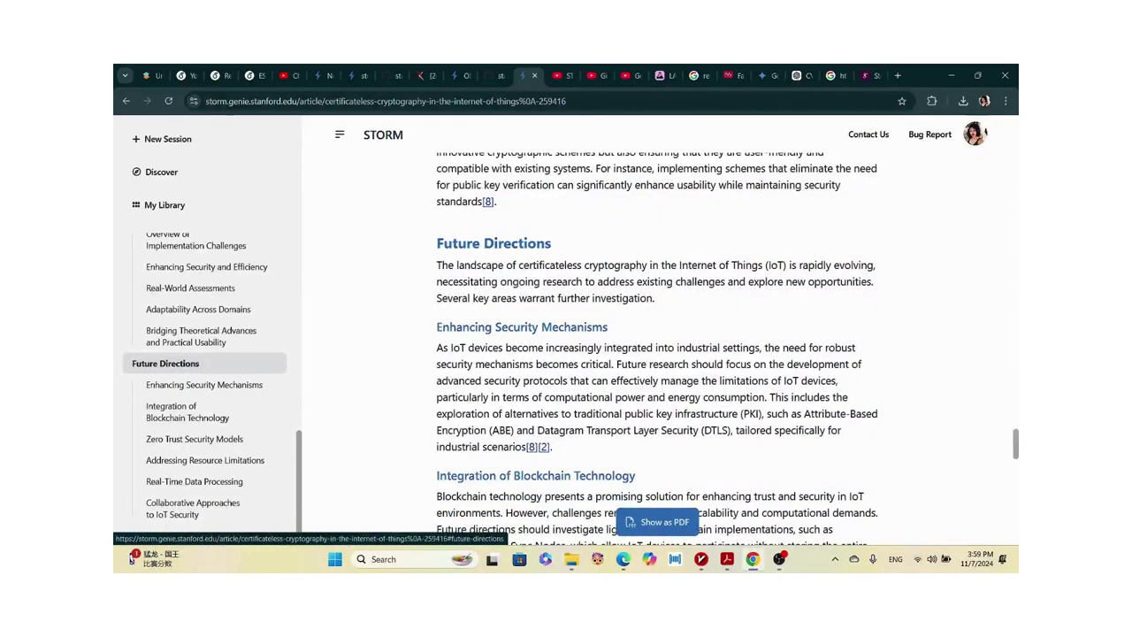
pyautogui.scroll(-1, 657, 349)
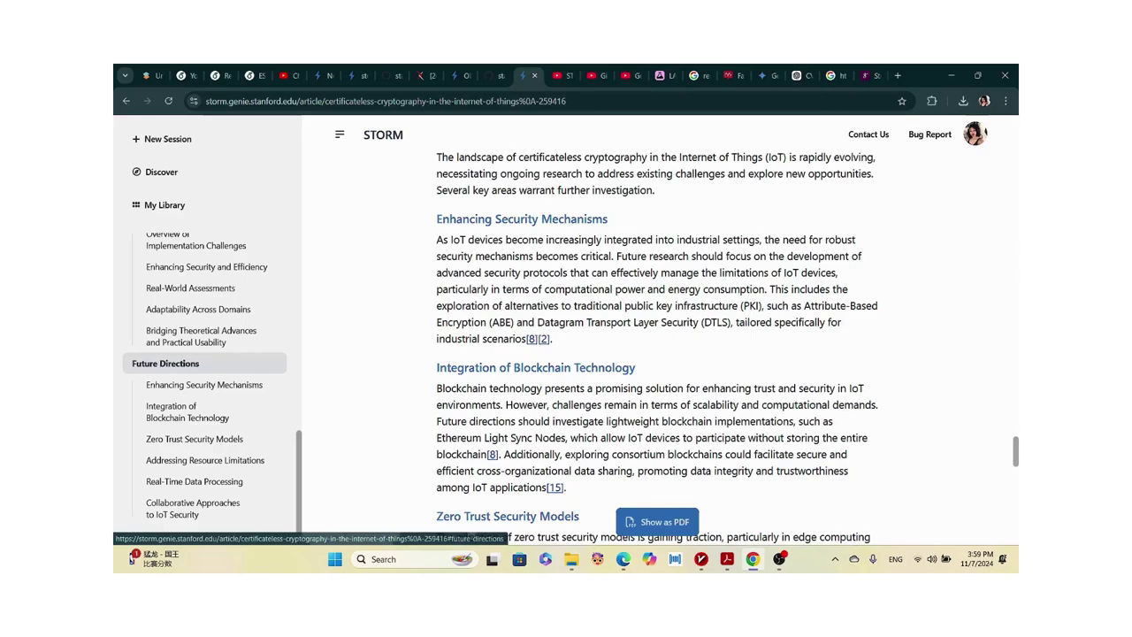
# Read the article's zero trust and resource limitation sections, then switch to STORM's page for creating a new article.
pyautogui.scroll(-3, 657, 350)
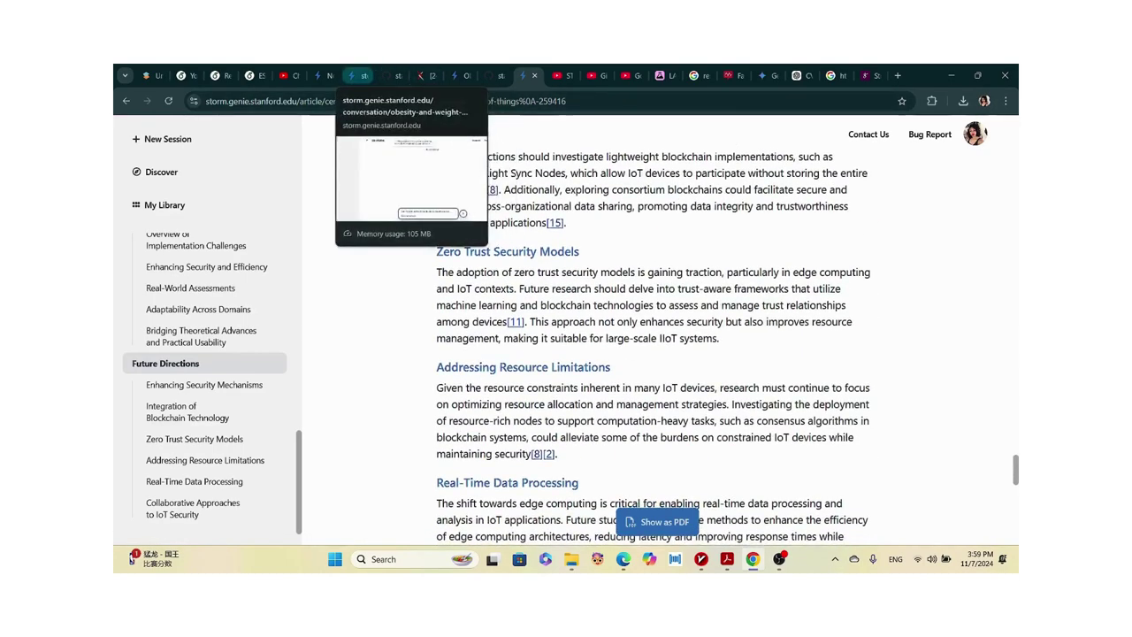
pyautogui.click(357, 75)
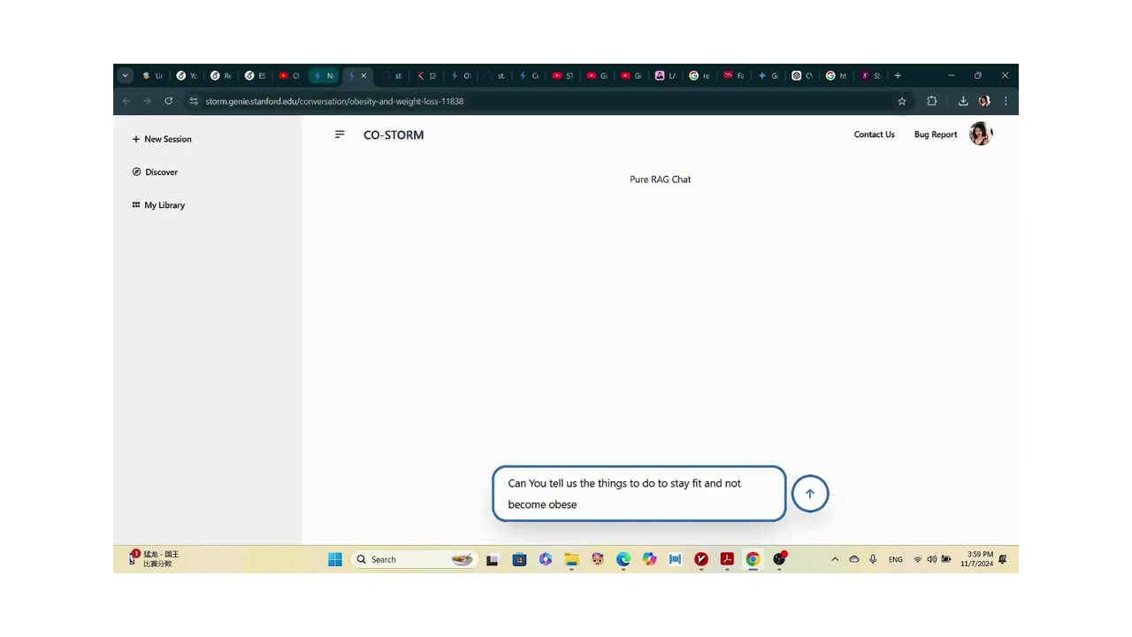
pyautogui.click(322, 76)
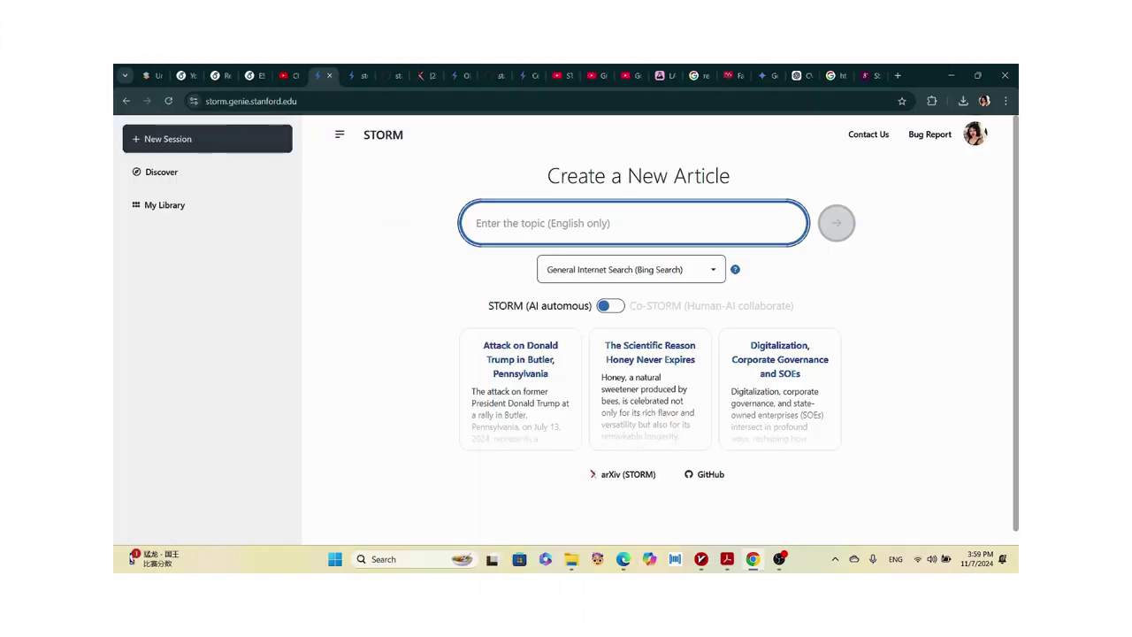
# Enter the topic "Differences between a fit model and obese model" and switch the session to Co-STORM (Human-AI collaborate) mode.
pyautogui.write('Differ')
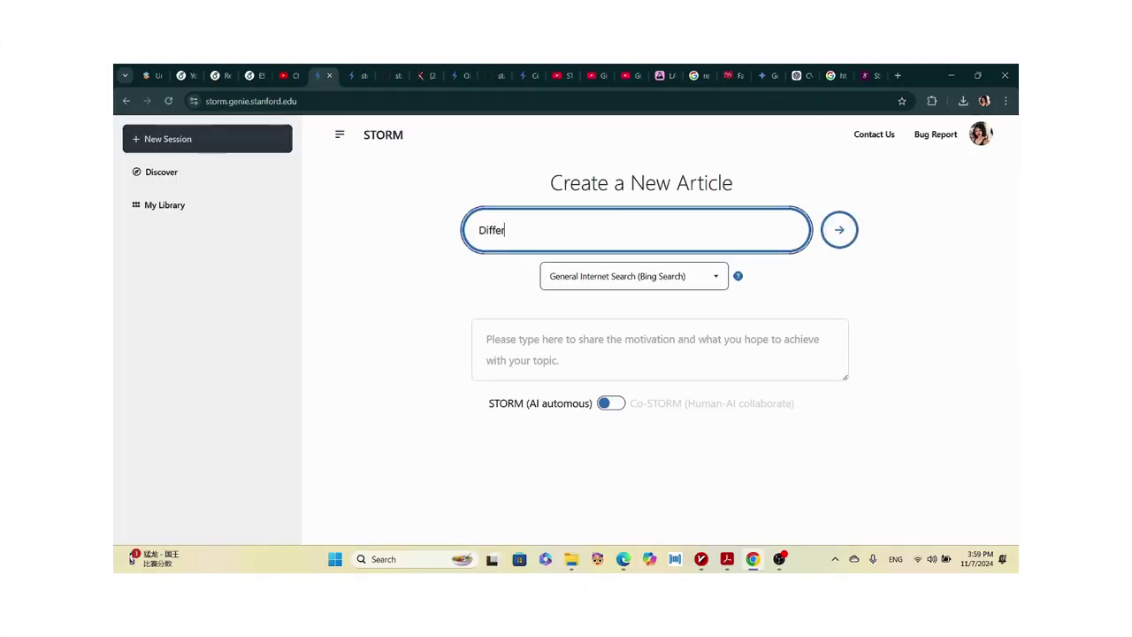
pyautogui.write('ences betwe')
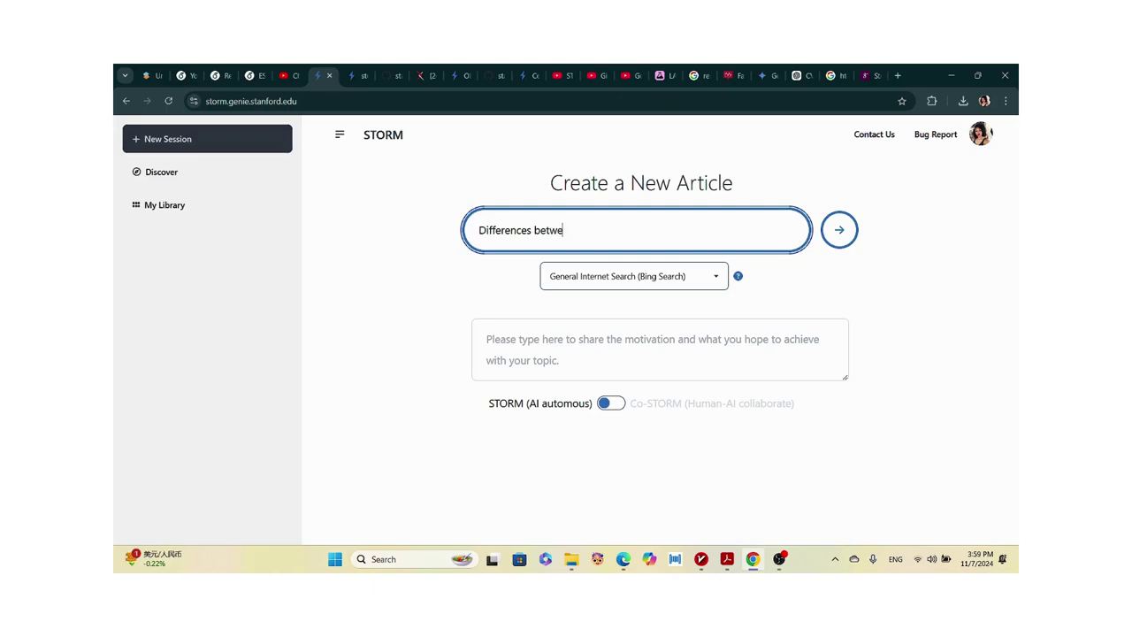
pyautogui.write('en a fit modleel and obese m')
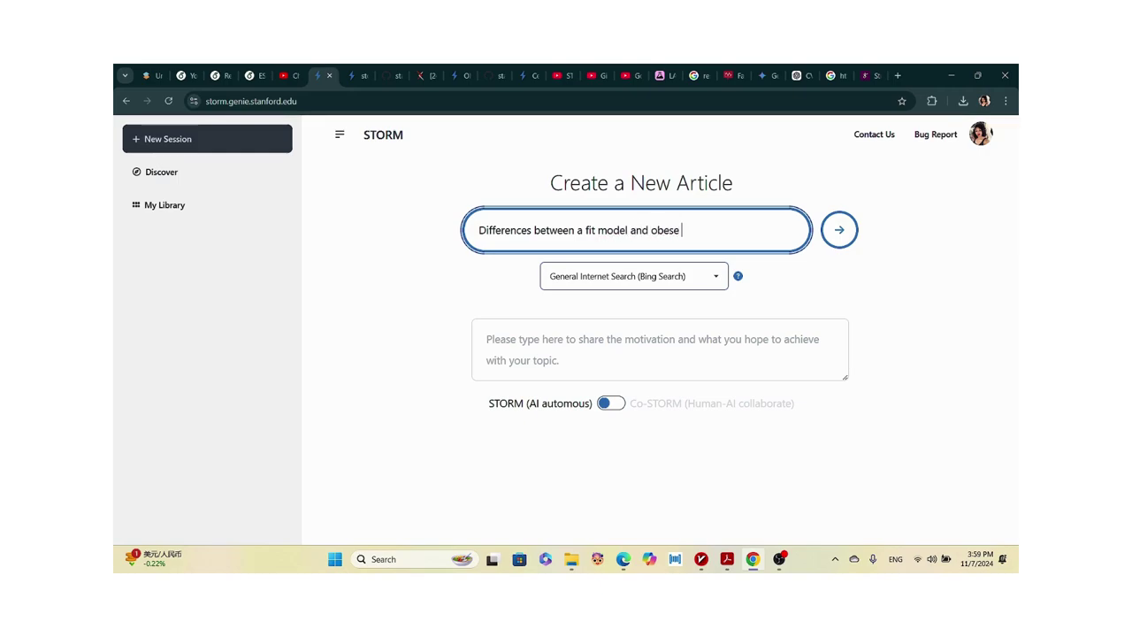
pyautogui.press('BackSpace')
pyautogui.write('model')
pyautogui.click(611, 402)
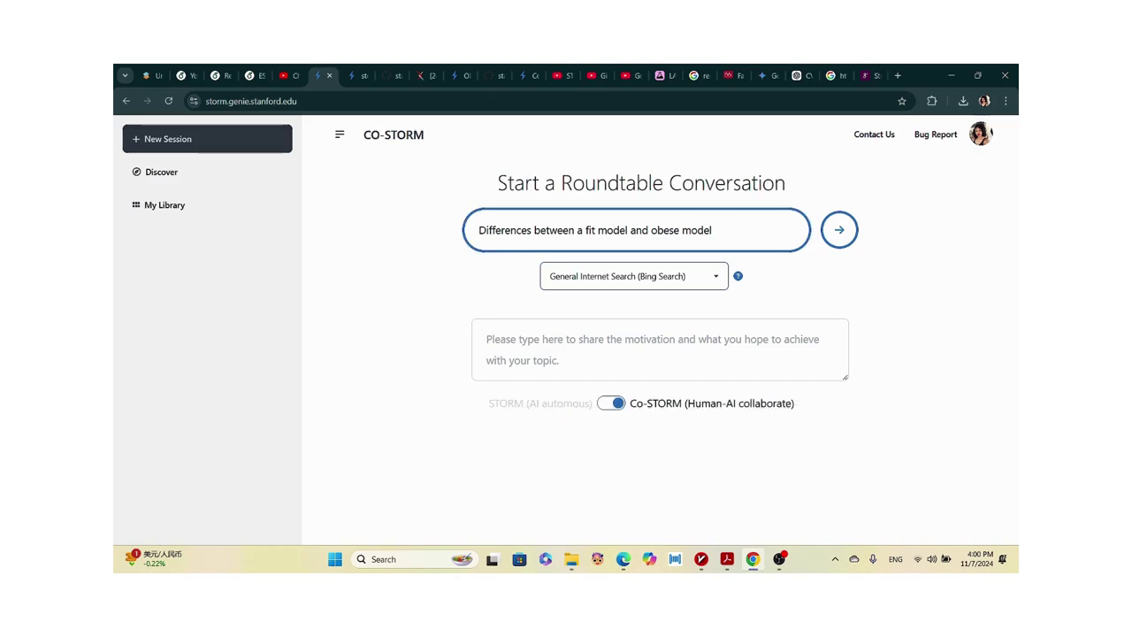
# State the motivation "Can you outline what slim models go through and what fat models also go through" and start the roundtable conversation.
pyautogui.click(486, 339)
pyautogui.write('Can ')
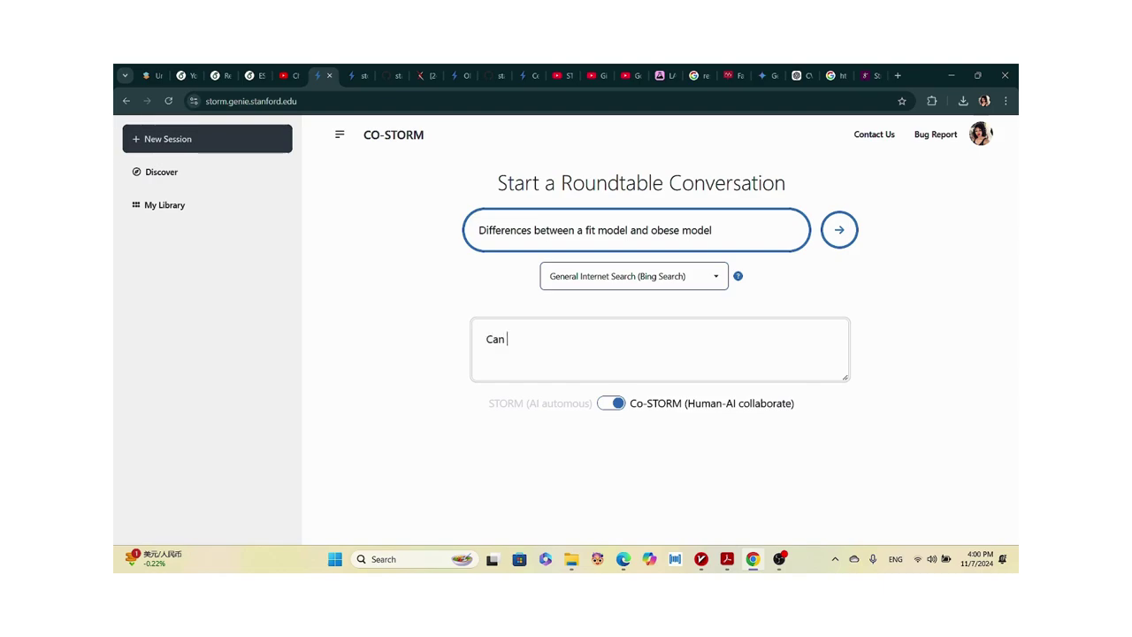
pyautogui.write('you outline waht mak')
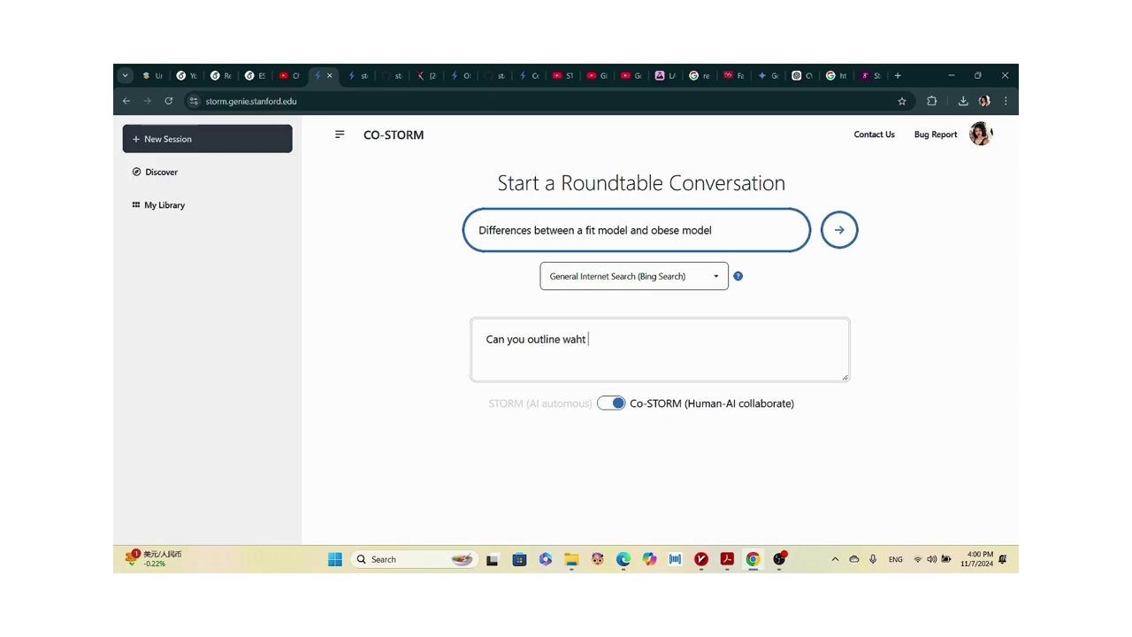
pyautogui.press('BackSpace')
pyautogui.press('BackSpace')
pyautogui.press('BackSpace')
pyautogui.press('BackSpace')
pyautogui.press('BackSpace')
pyautogui.press('BackSpace')
pyautogui.press('BackSpace')
pyautogui.write('hat slim models go throuhg a')
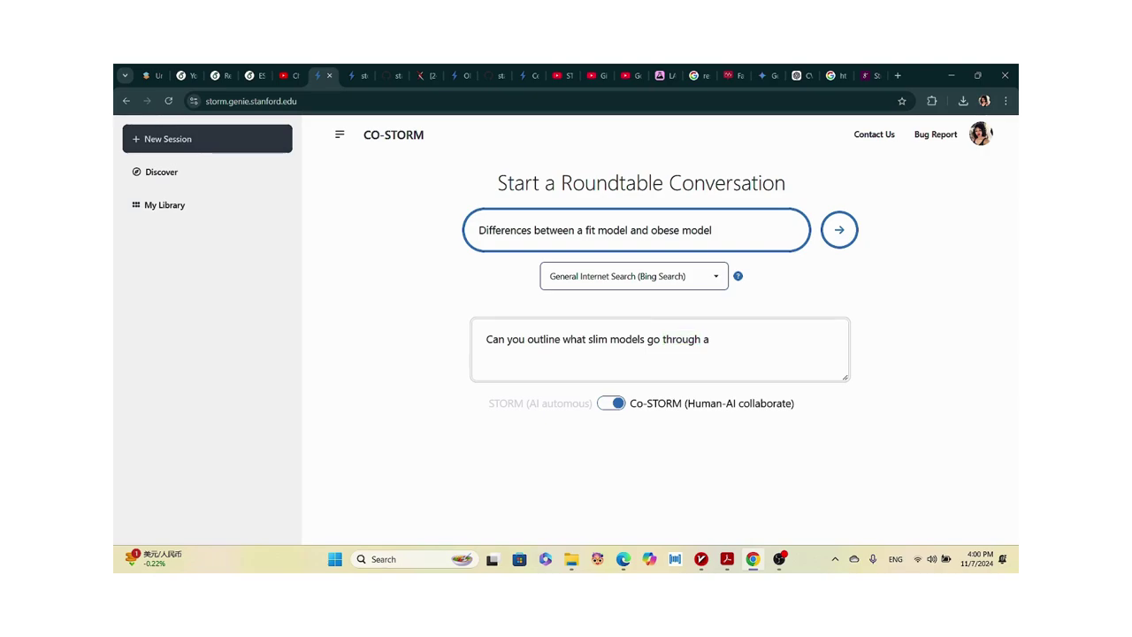
pyautogui.write('nd ')
pyautogui.write('what fat ob')
pyautogui.press('BackSpace')
pyautogui.press('BackSpace')
pyautogui.write('mo')
pyautogui.press('BackSpace')
pyautogui.press('BackSpace')
pyautogui.write('models also ')
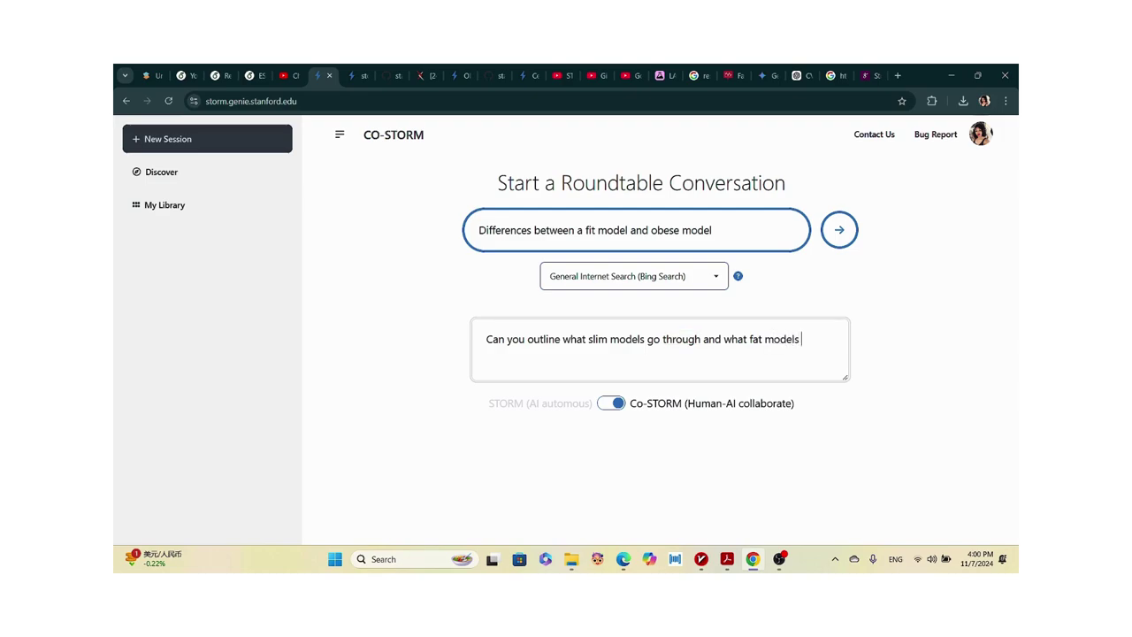
pyautogui.write('go tho')
pyautogui.press('BackSpace')
pyautogui.write('o')
pyautogui.press('BackSpace')
pyautogui.write('roght')
pyautogui.press('BackSpace')
pyautogui.press('BackSpace')
pyautogui.write('ugh')
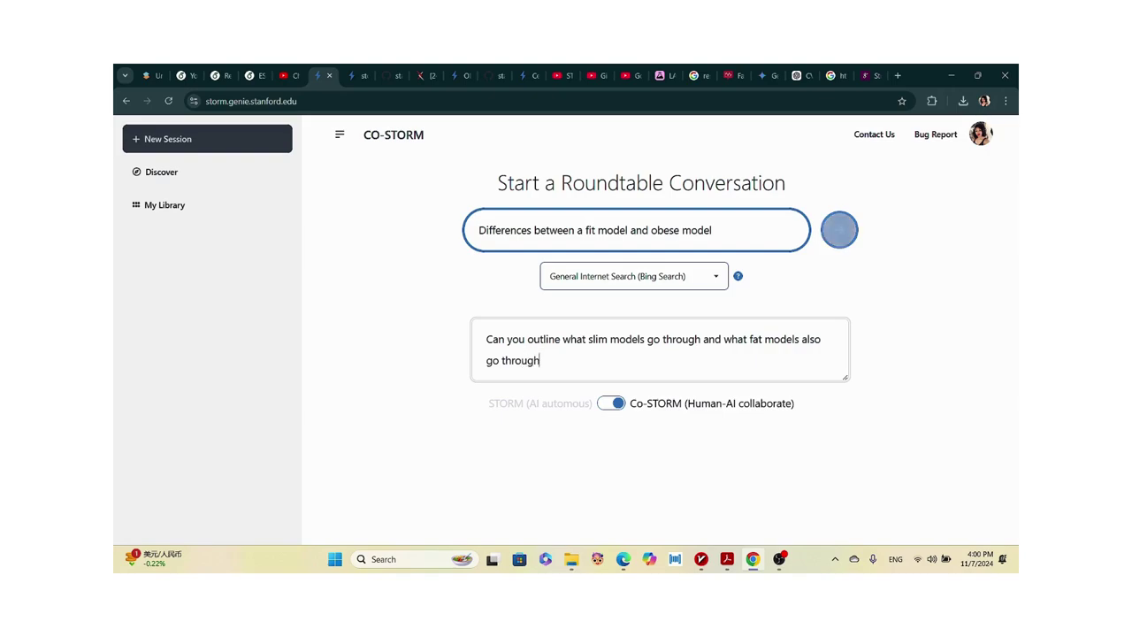
pyautogui.click(839, 230)
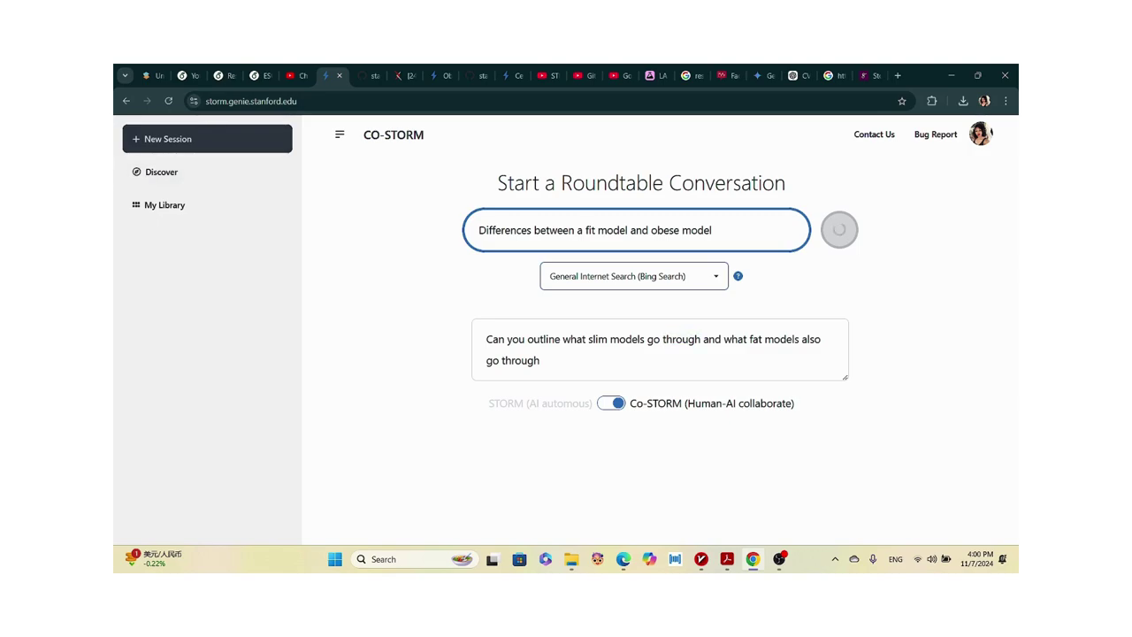
# Switch to the SciSpace notebook, skim its IoT text, open the SciSpace home page and review the list of available research tools.
pyautogui.click(152, 75)
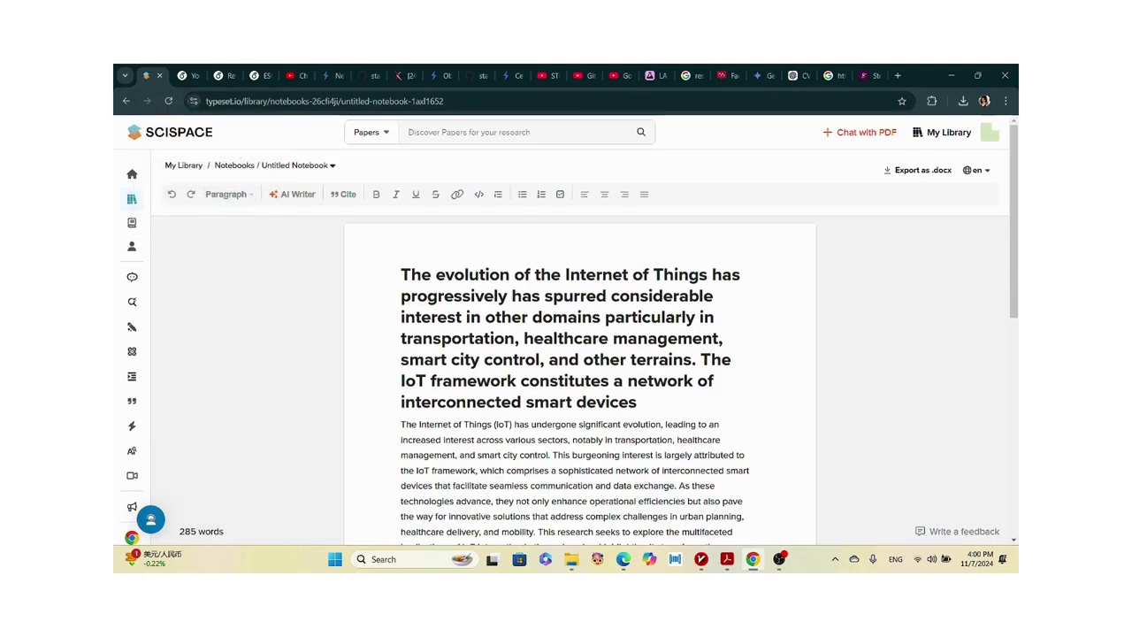
pyautogui.scroll(-2, 579, 380)
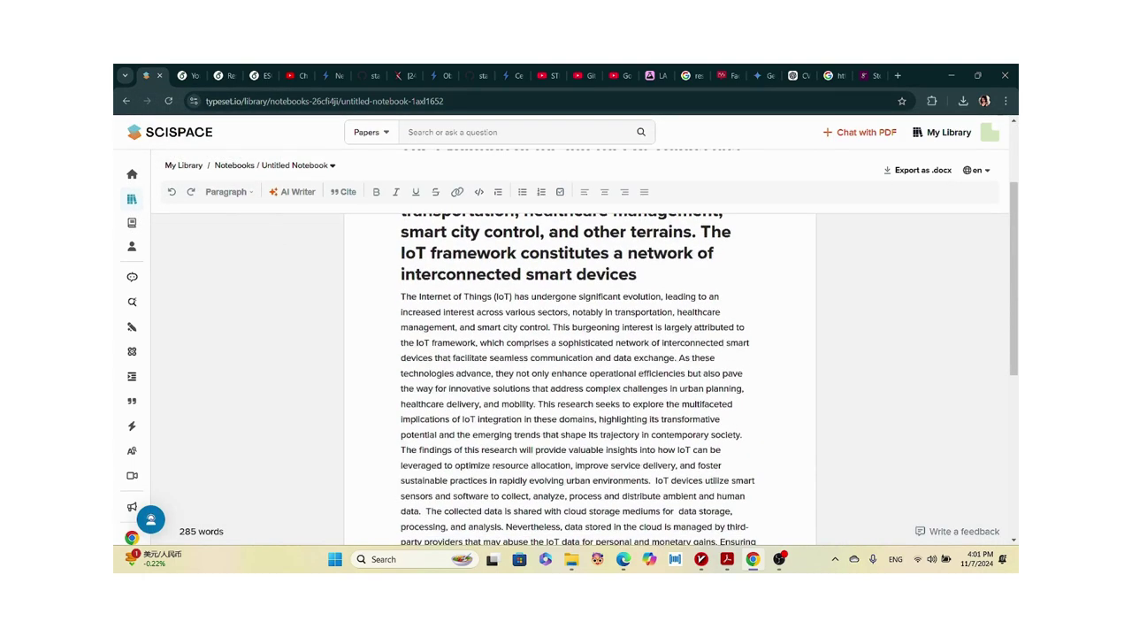
pyautogui.click(135, 174)
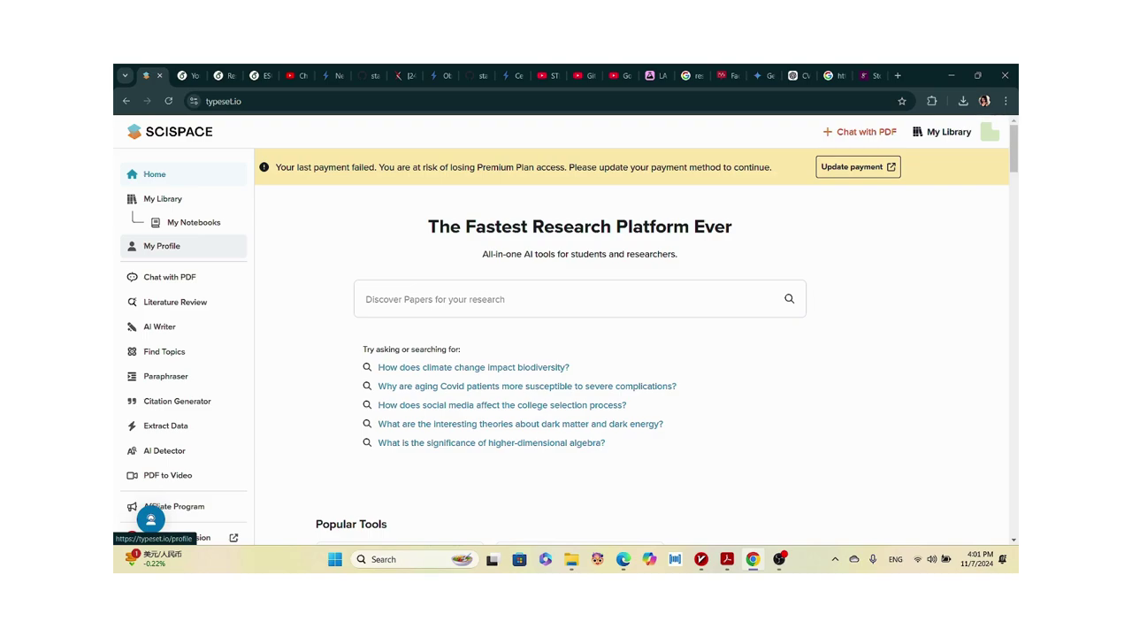
pyautogui.scroll(-1, 176, 248)
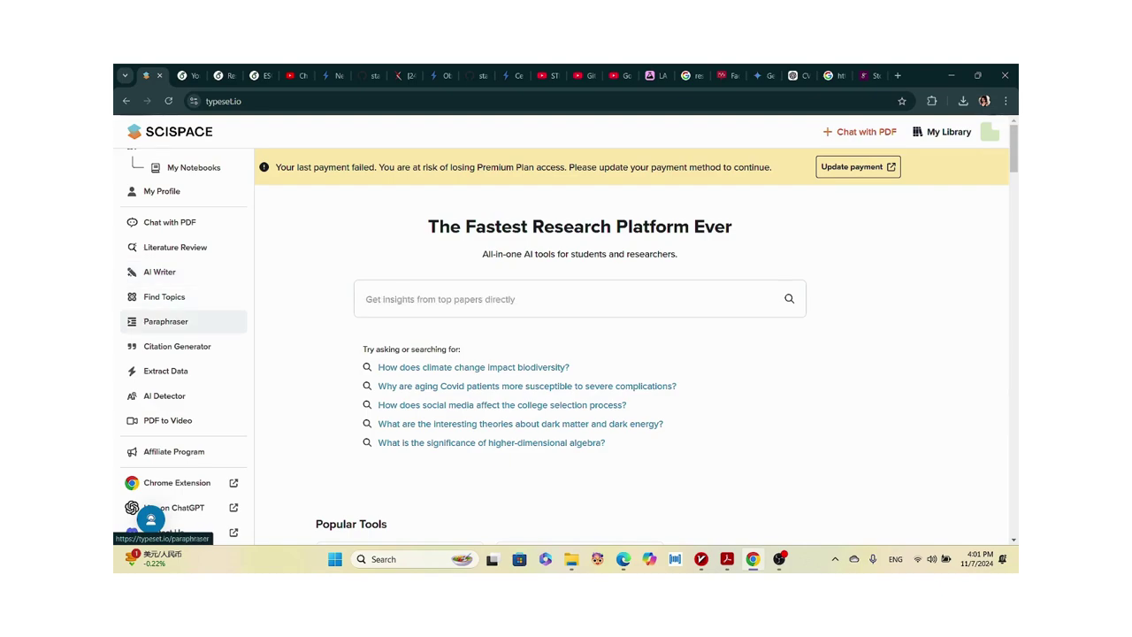
pyautogui.scroll(-1, 177, 320)
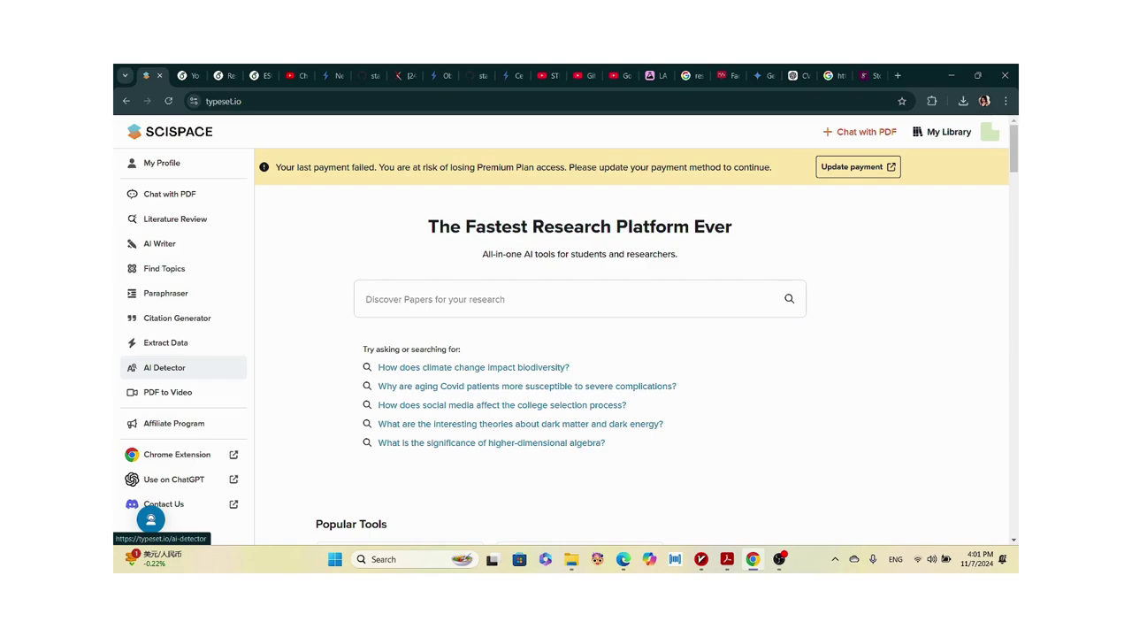
pyautogui.scroll(2, 176, 372)
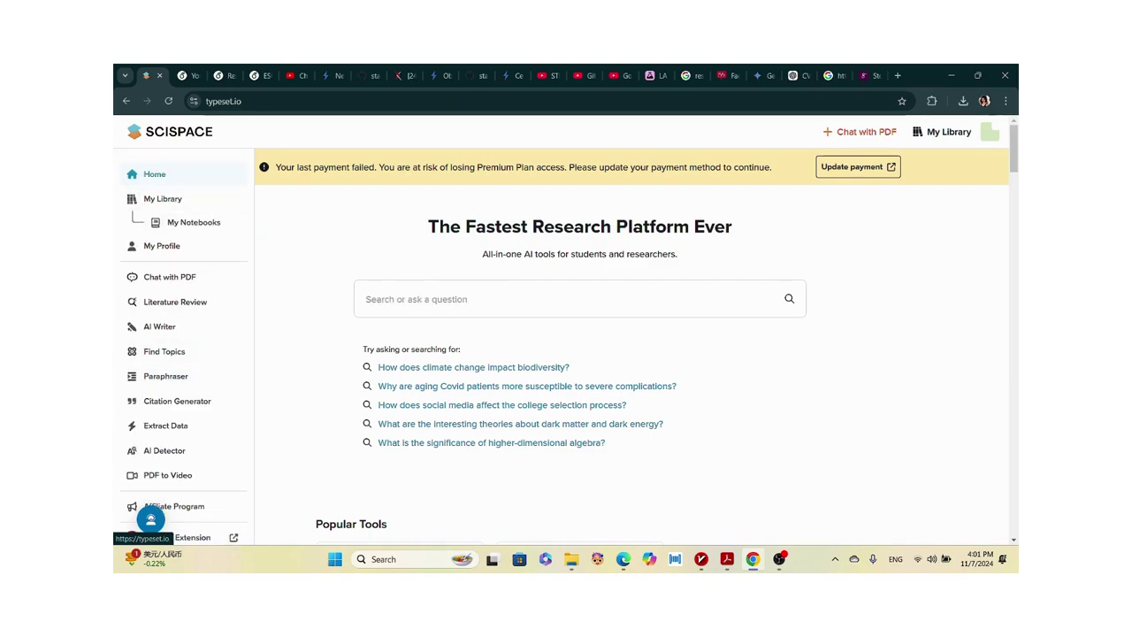
# Open My Library and examine the stored PDFs, their TL;DR summaries and the suggested columns.
pyautogui.click(162, 198)
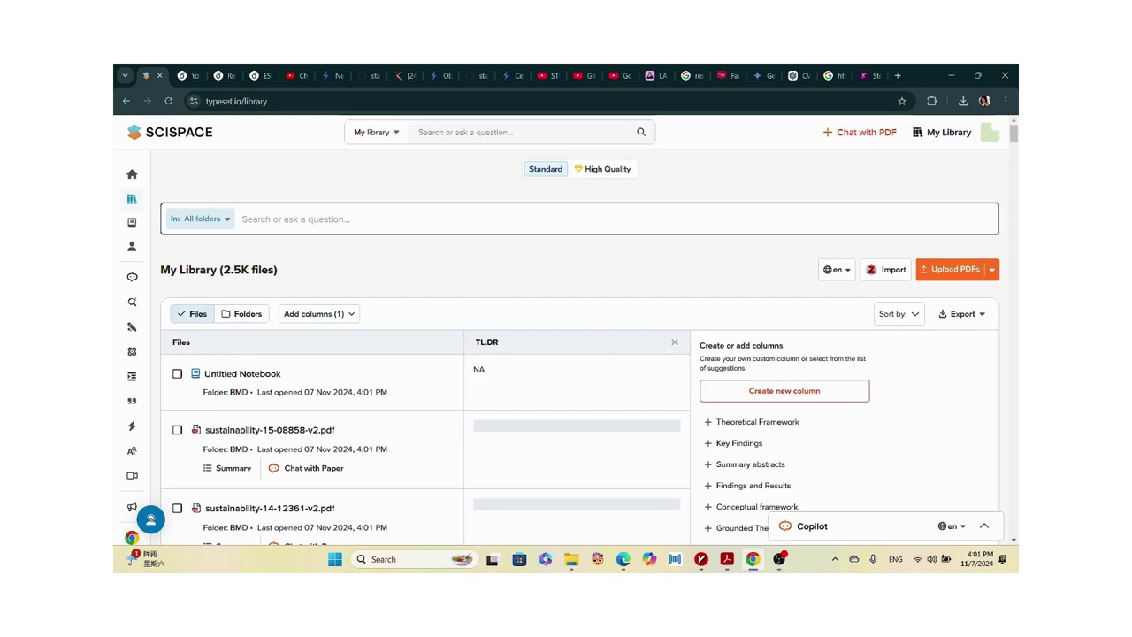
pyautogui.scroll(-3, 580, 354)
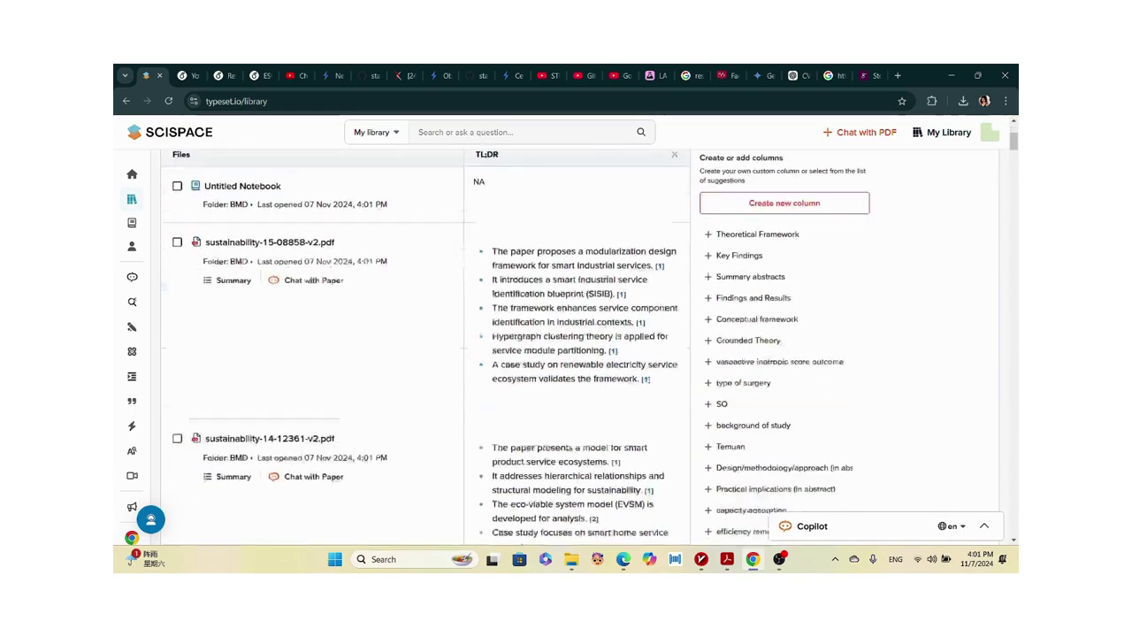
pyautogui.scroll(-6, 516, 347)
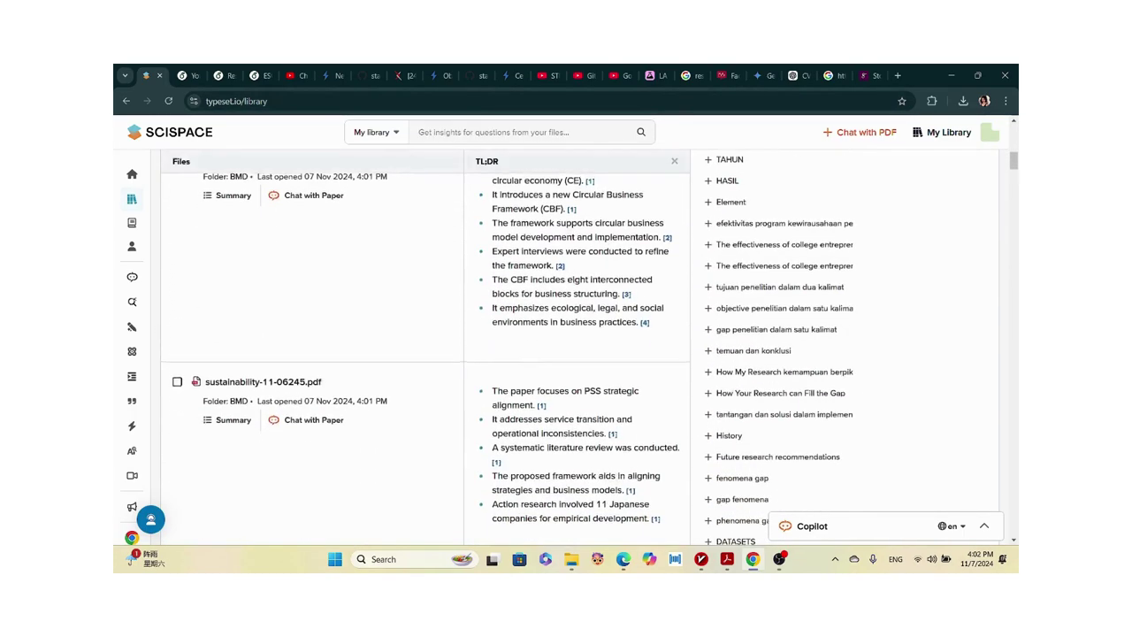
pyautogui.scroll(-4, 424, 348)
pyautogui.scroll(3, 425, 347)
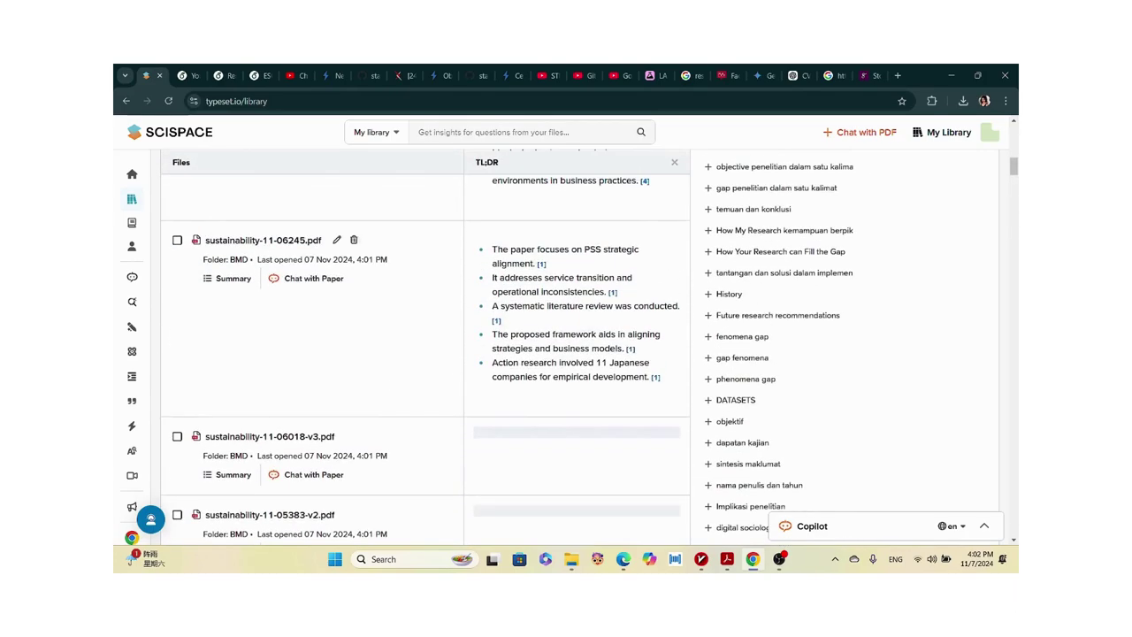
# Open My Profile, look through the publications list and open the Energy Strategy Reviews paper.
pyautogui.moveTo(132, 203)
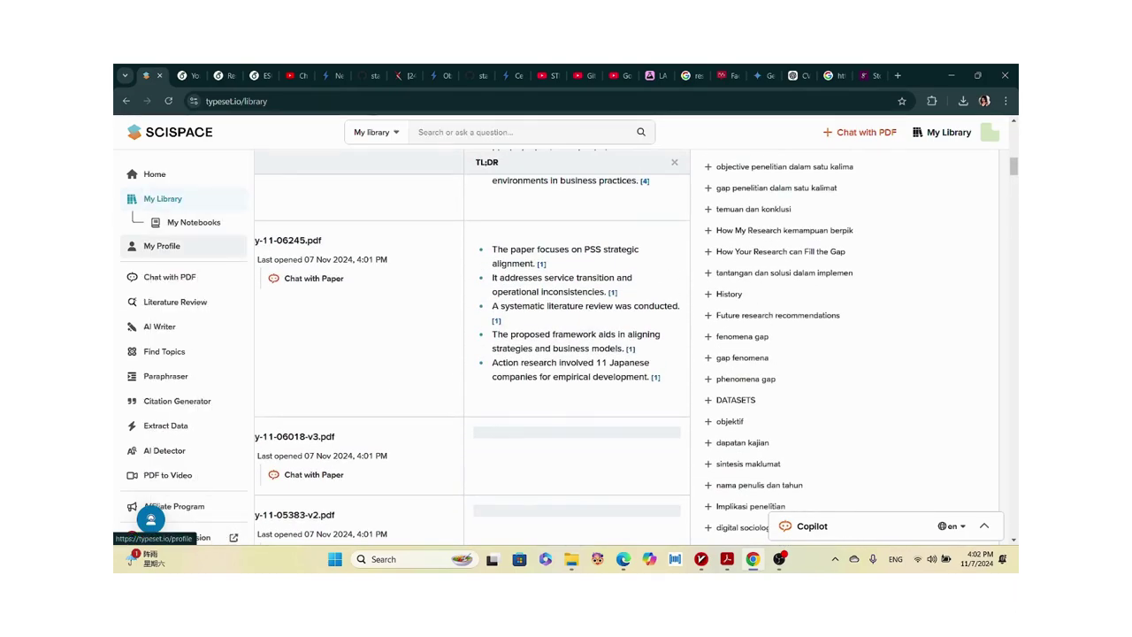
pyautogui.click(162, 246)
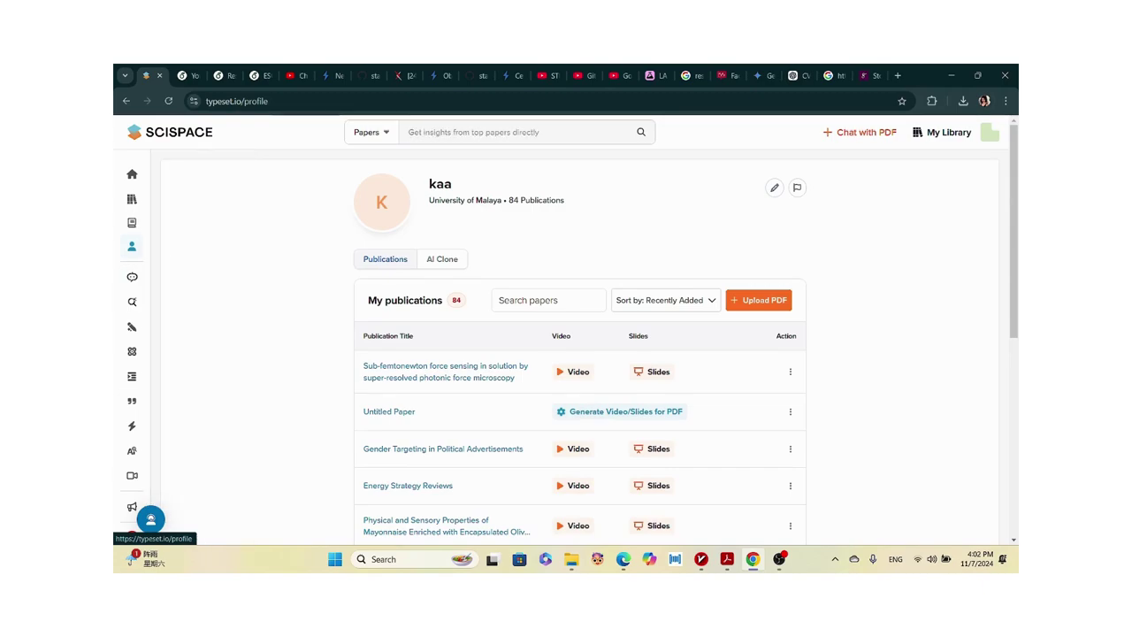
pyautogui.scroll(-2, 442, 371)
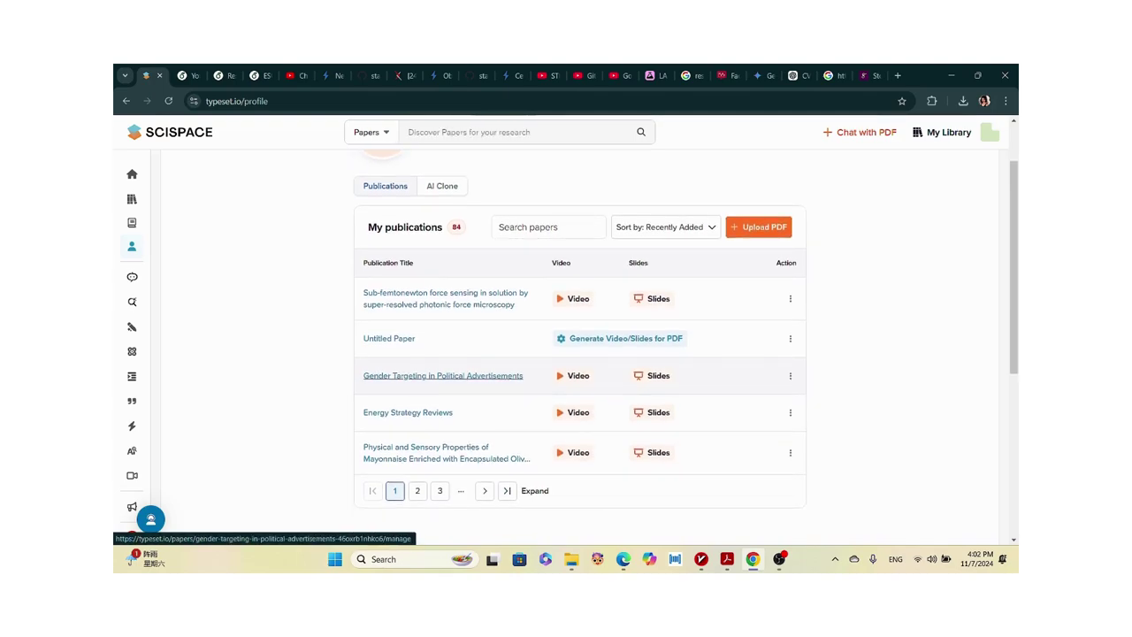
pyautogui.scroll(-1, 442, 377)
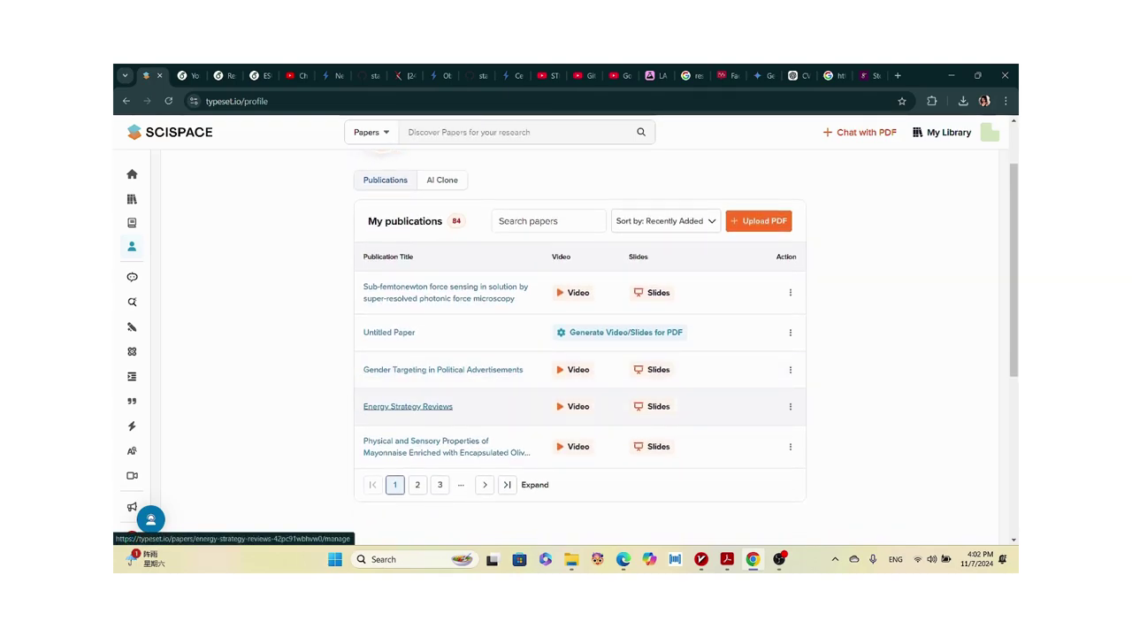
pyautogui.click(408, 406)
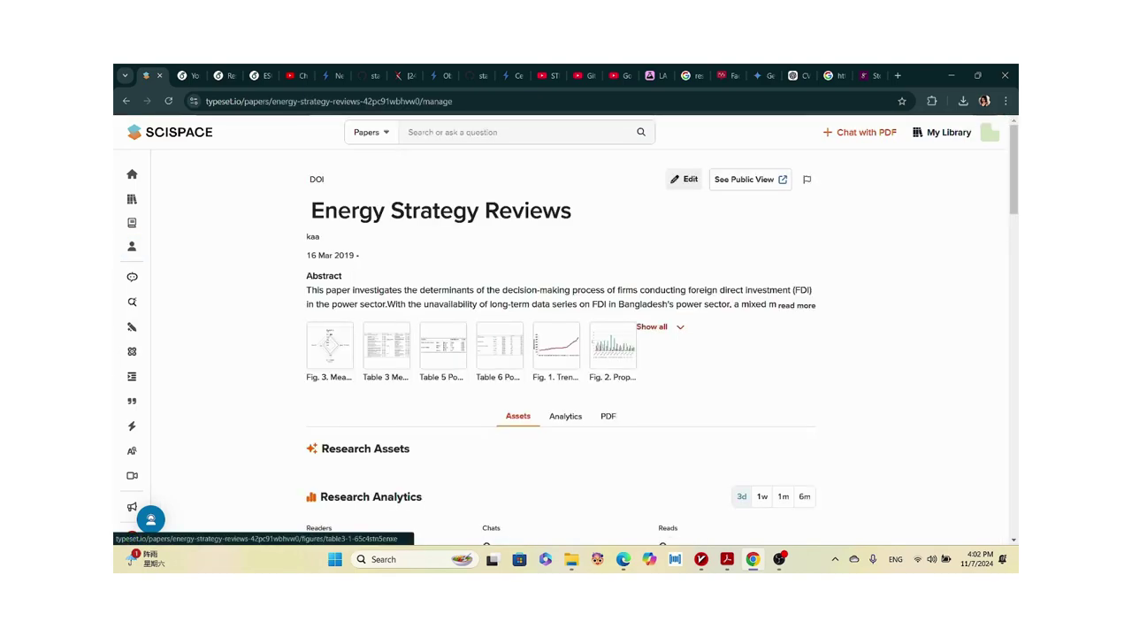
# View the video generated for the Energy Strategy Reviews paper and expand its transcript to read it through to the conclusion.
pyautogui.scroll(-1, 442, 353)
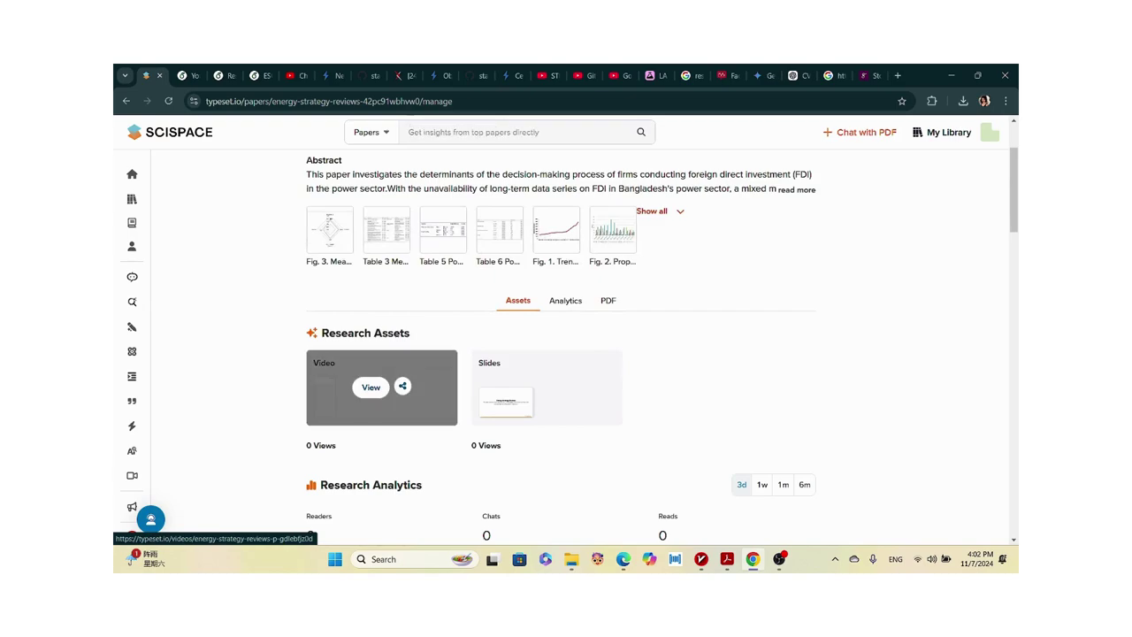
pyautogui.scroll(-1, 380, 386)
pyautogui.scroll(1, 381, 354)
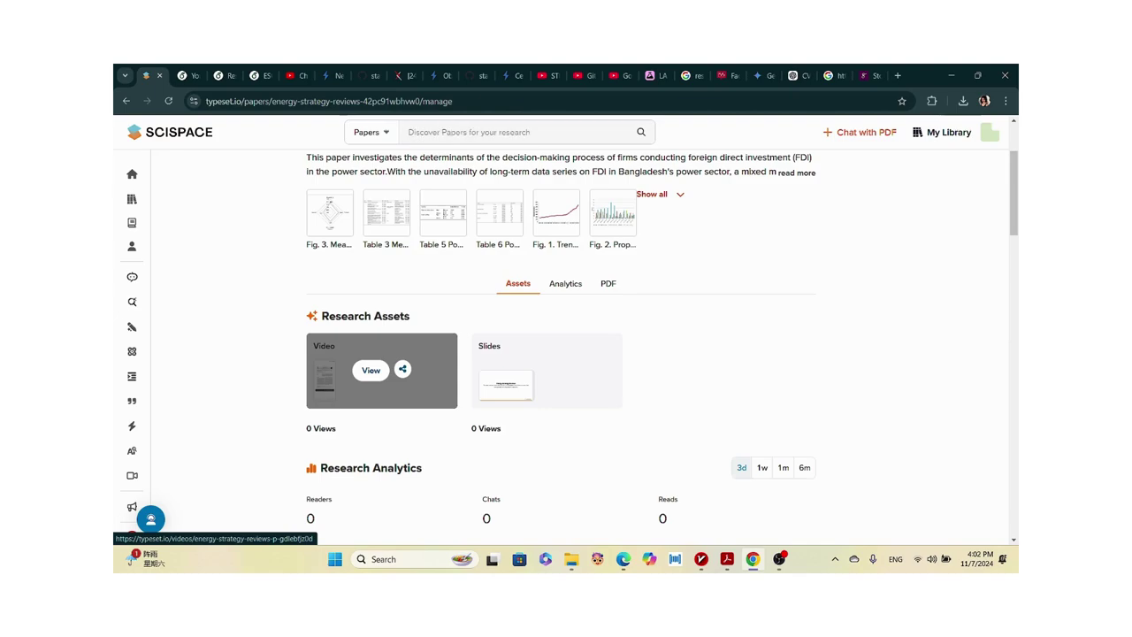
pyautogui.click(370, 370)
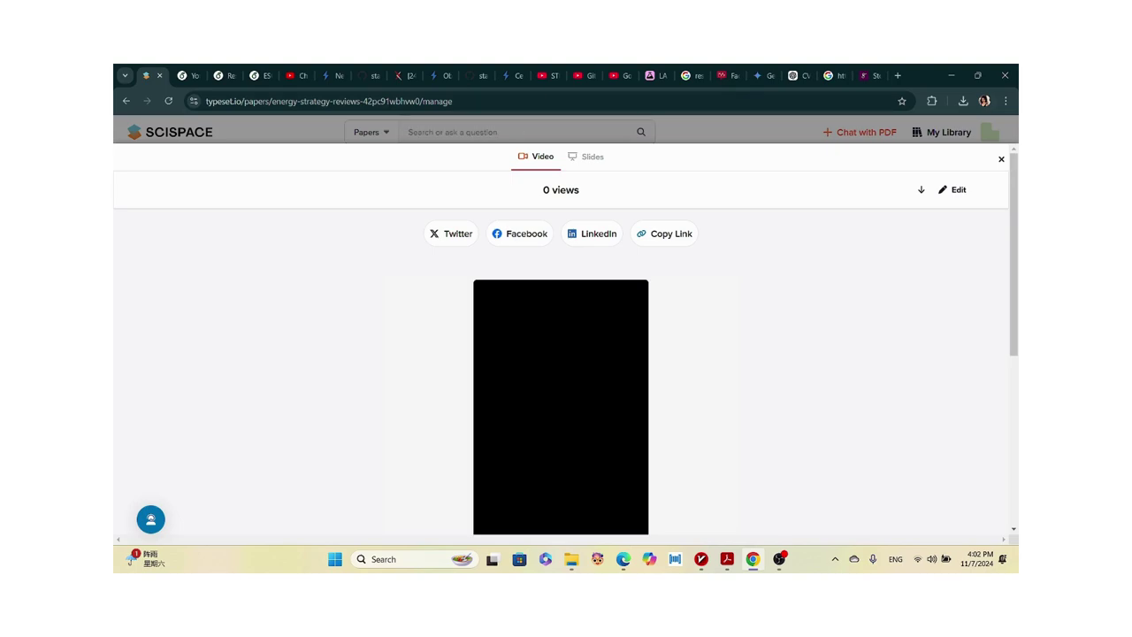
pyautogui.scroll(-3, 566, 371)
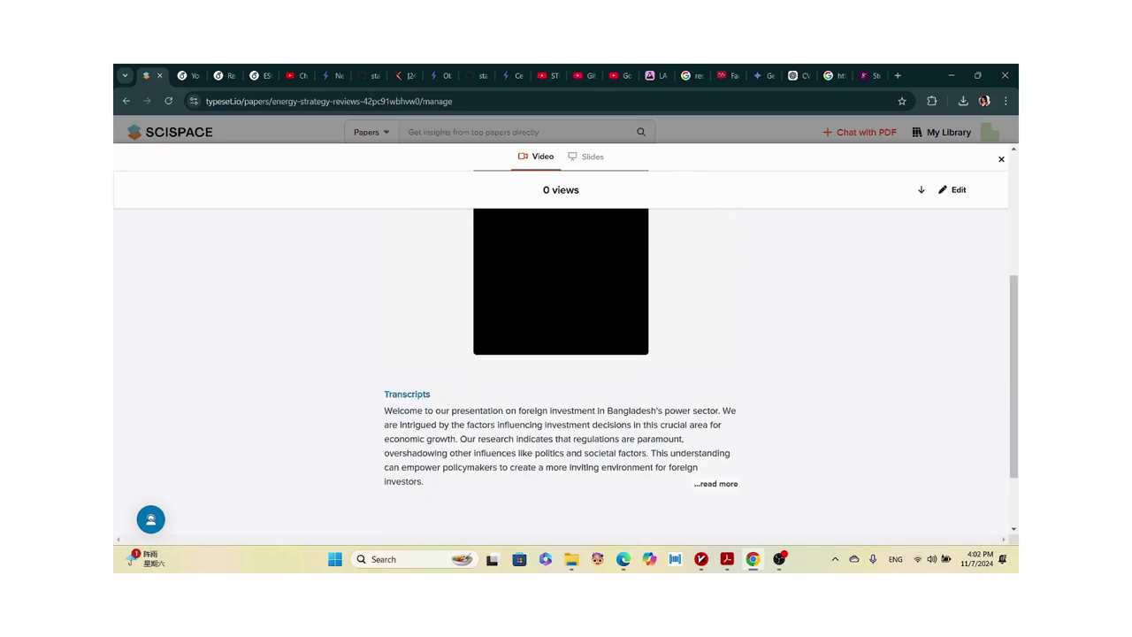
pyautogui.click(716, 483)
pyautogui.scroll(-5, 560, 372)
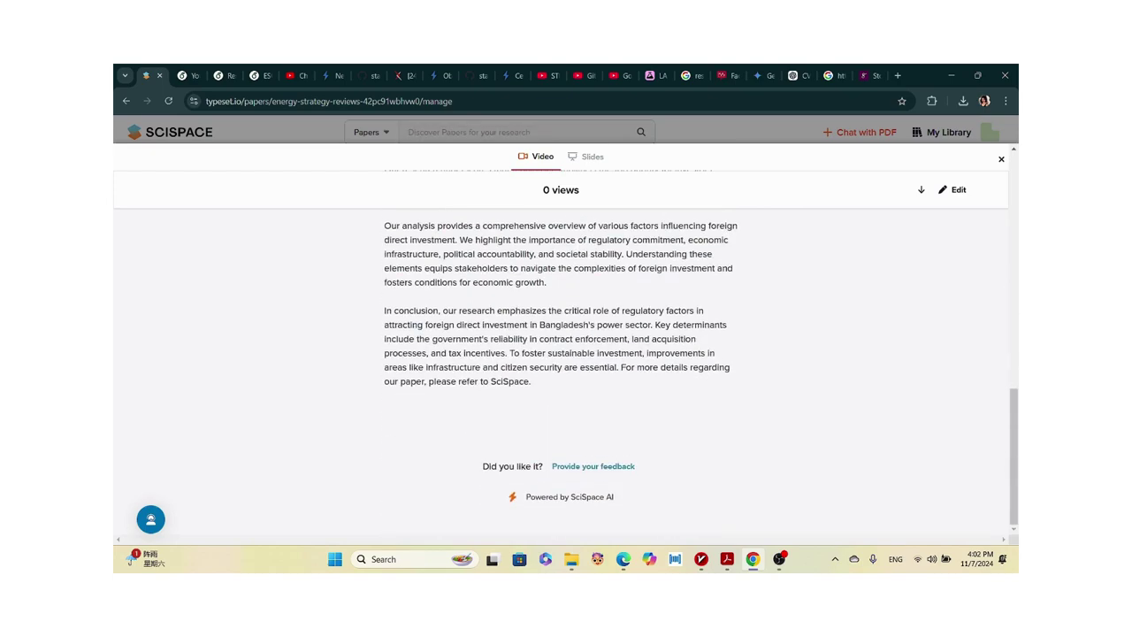
# View the generated slides for the Energy Strategy Reviews paper, look through the slide list, open the Foreign investment slide and close the viewer.
pyautogui.scroll(10, 566, 372)
pyautogui.click(585, 157)
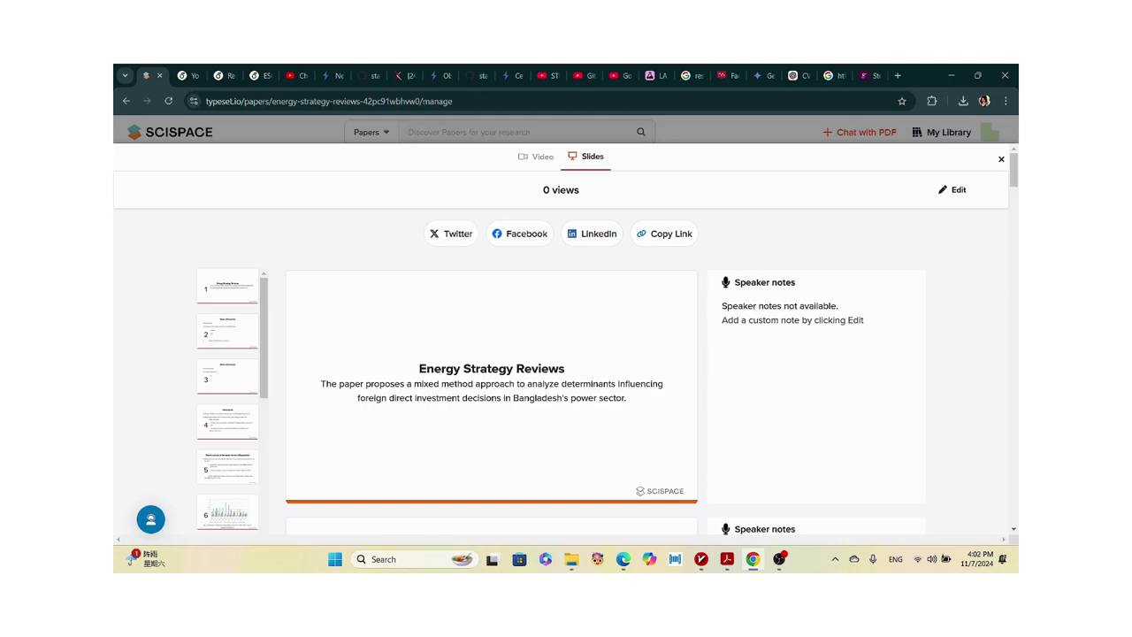
pyautogui.scroll(-1, 566, 371)
pyautogui.click(535, 157)
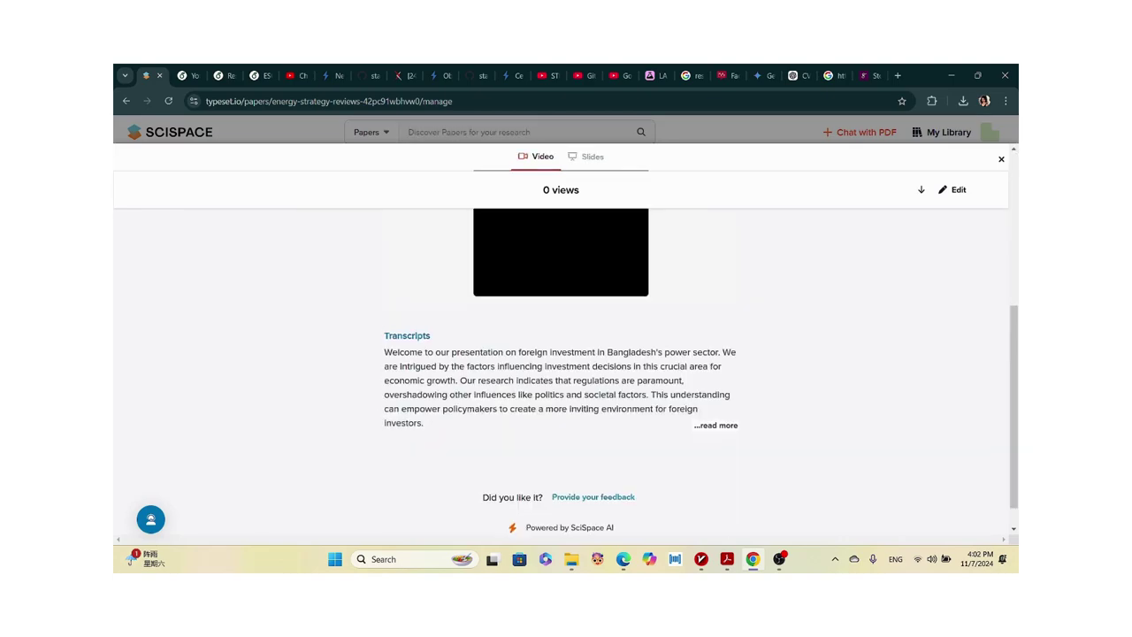
pyautogui.click(585, 157)
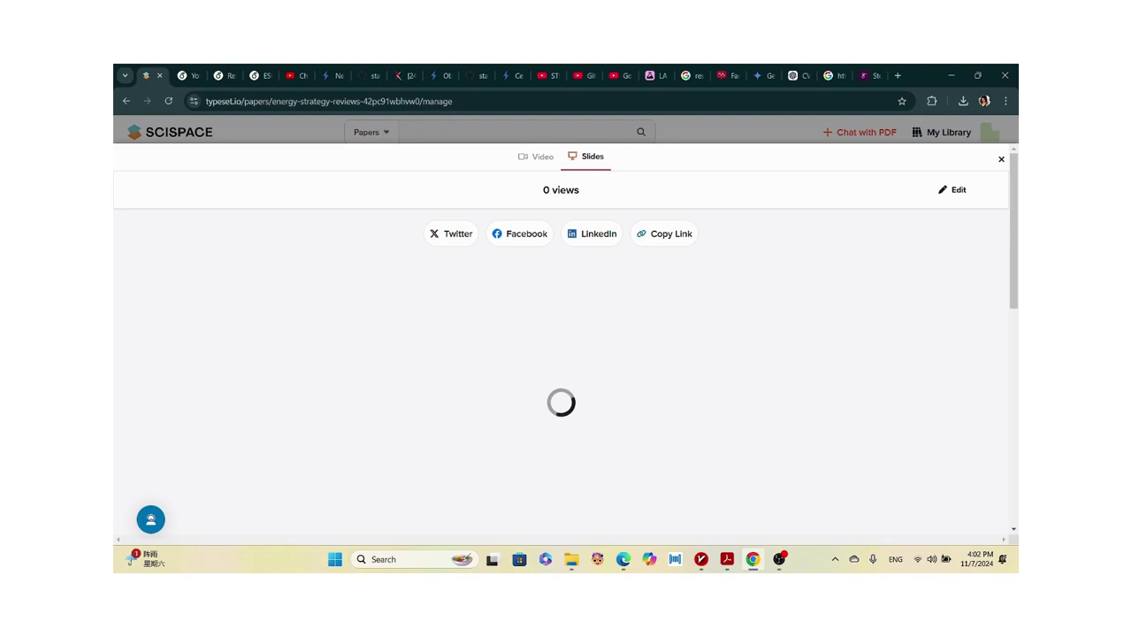
pyautogui.scroll(-3, 227, 398)
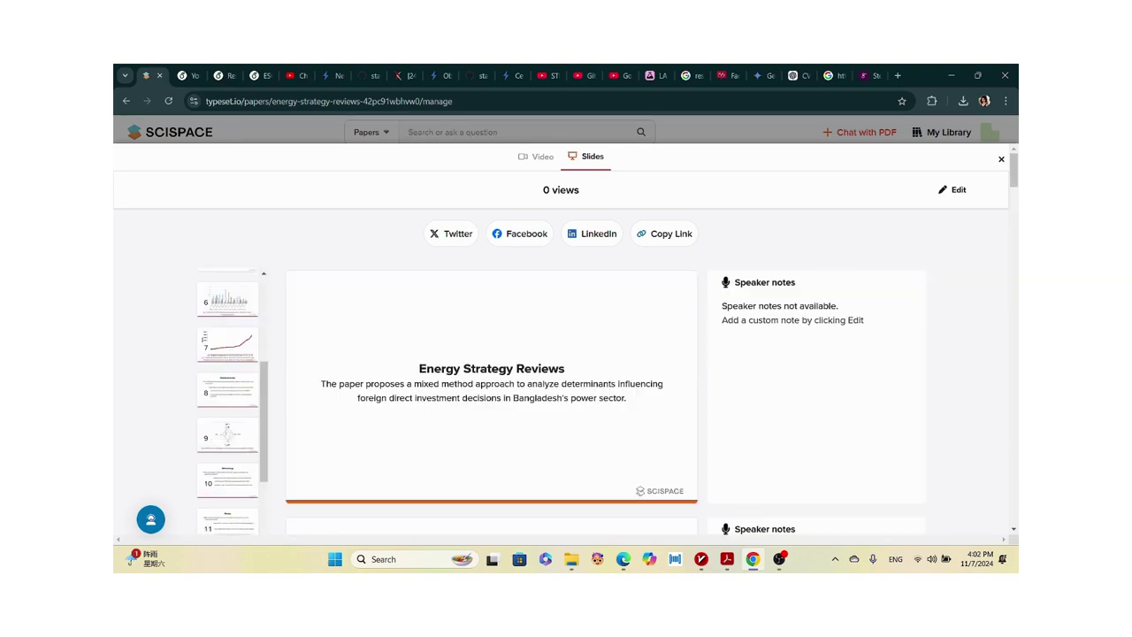
pyautogui.scroll(-3, 227, 398)
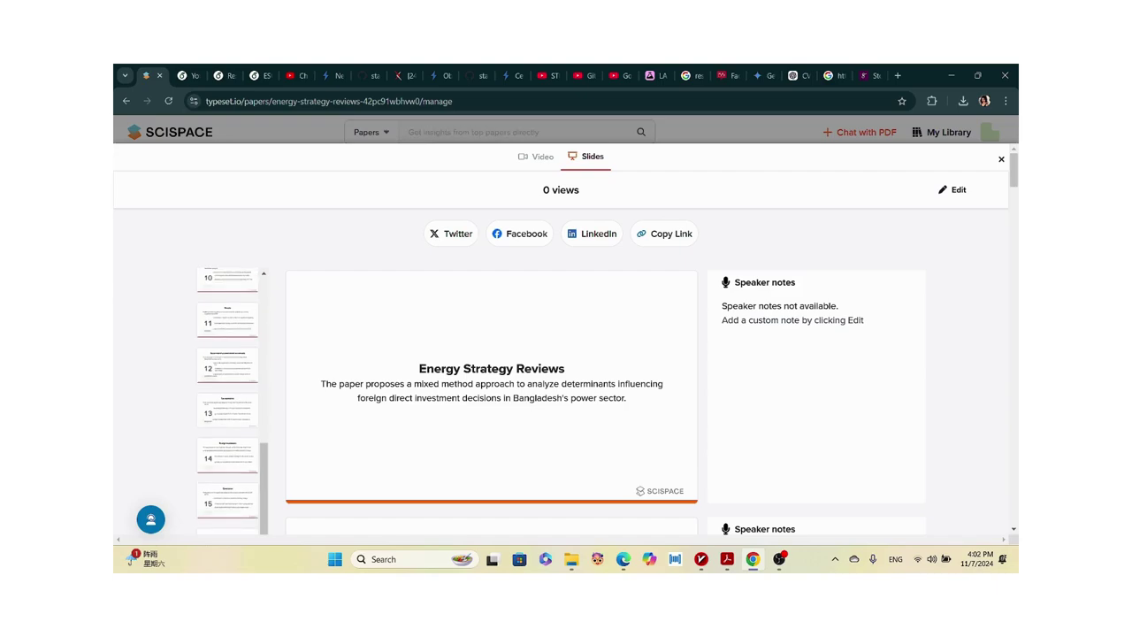
pyautogui.click(227, 457)
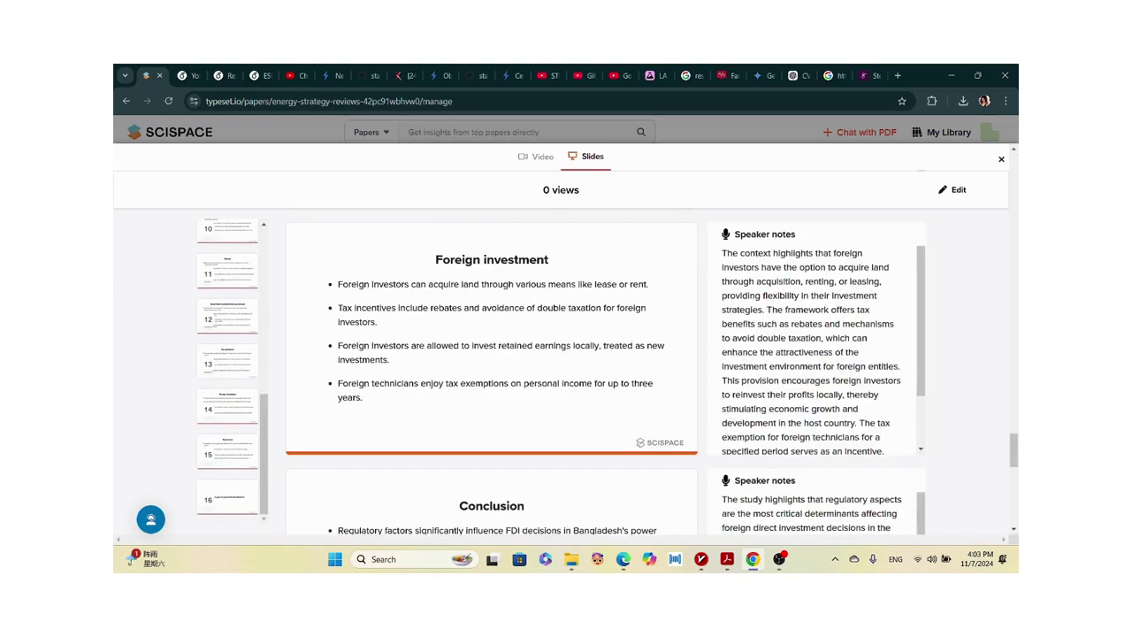
pyautogui.press('Escape')
pyautogui.moveTo(132, 198)
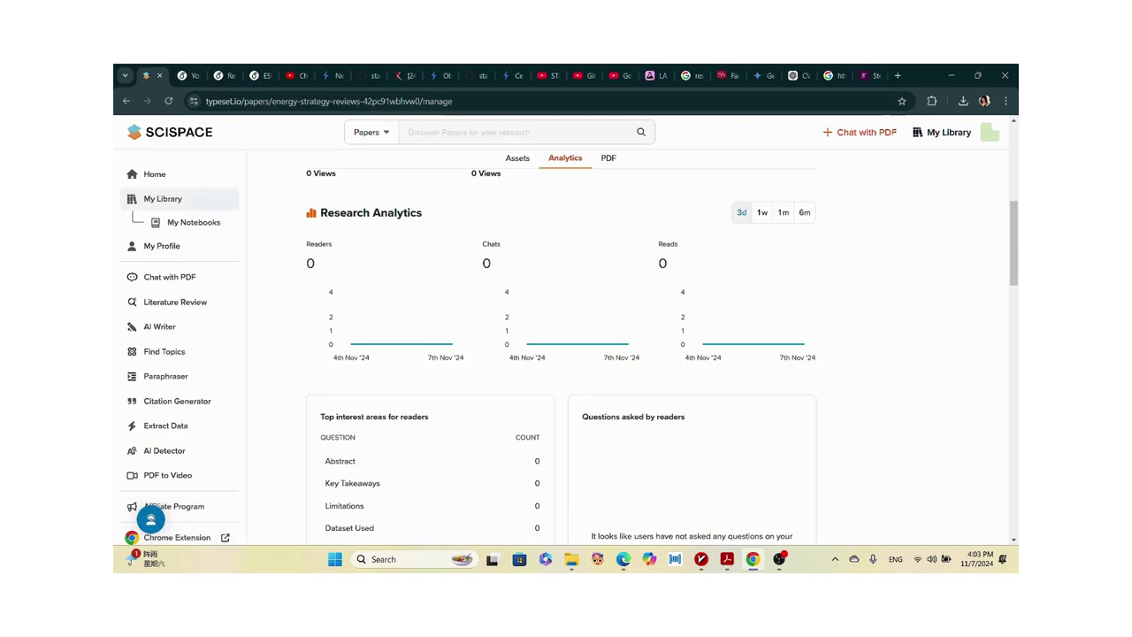
pyautogui.click(169, 277)
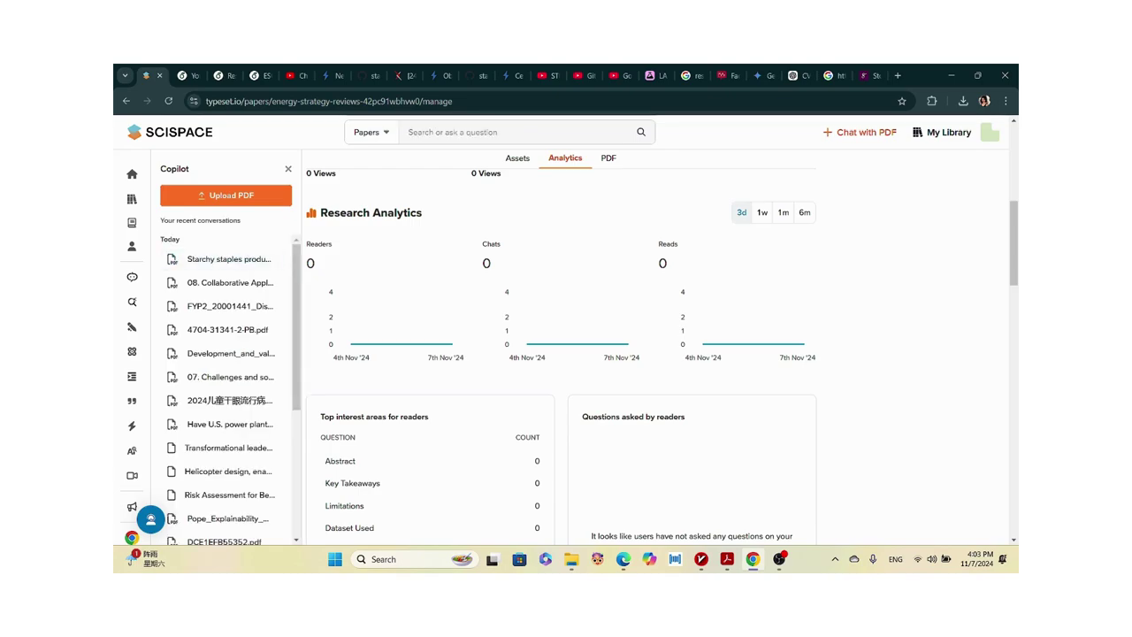
pyautogui.click(226, 194)
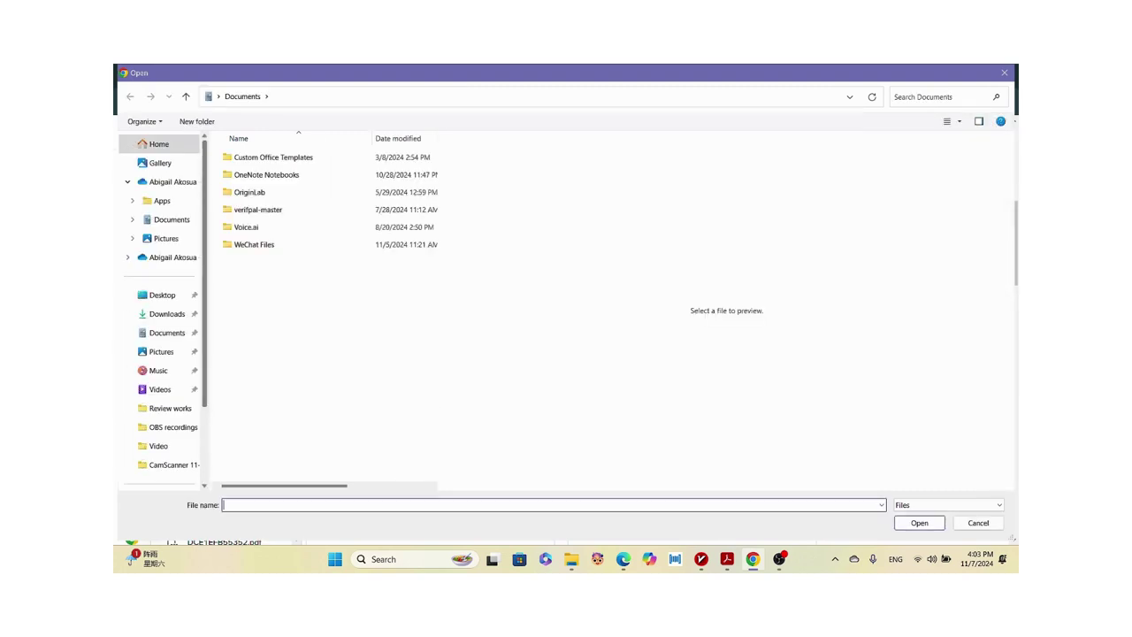
pyautogui.scroll(-2, 159, 354)
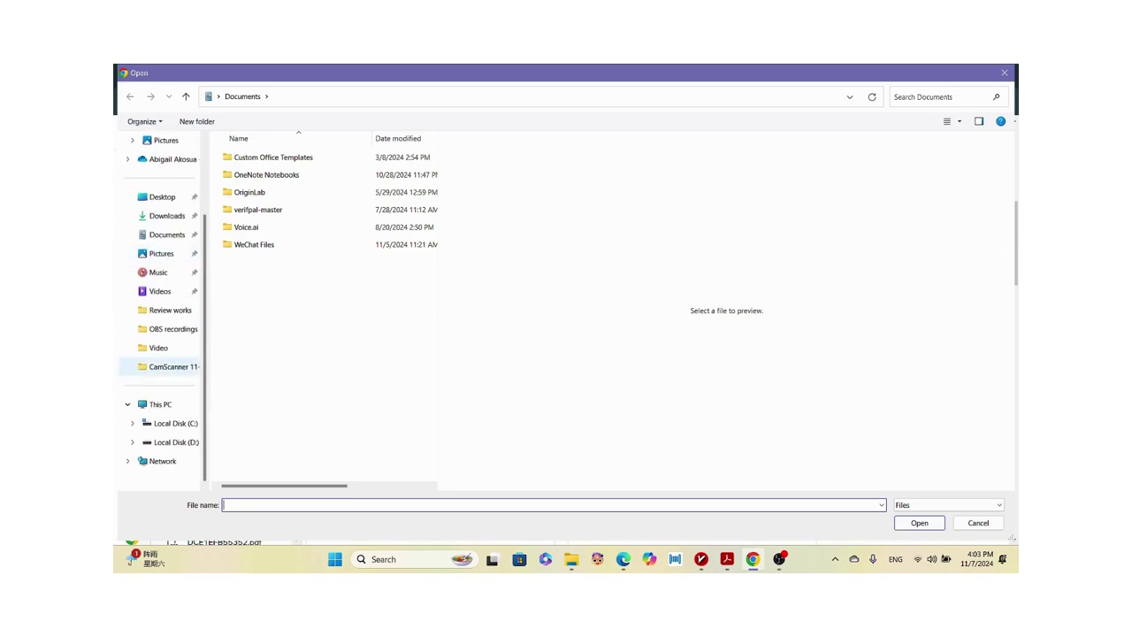
pyautogui.click(168, 441)
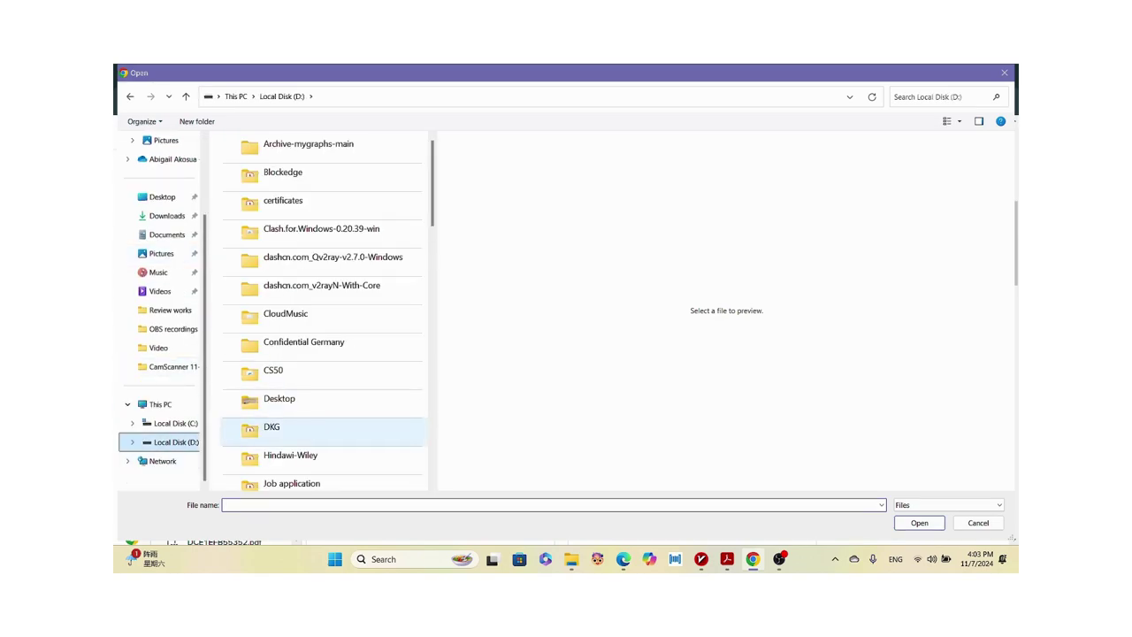
pyautogui.scroll(-5, 323, 419)
pyautogui.scroll(2, 323, 226)
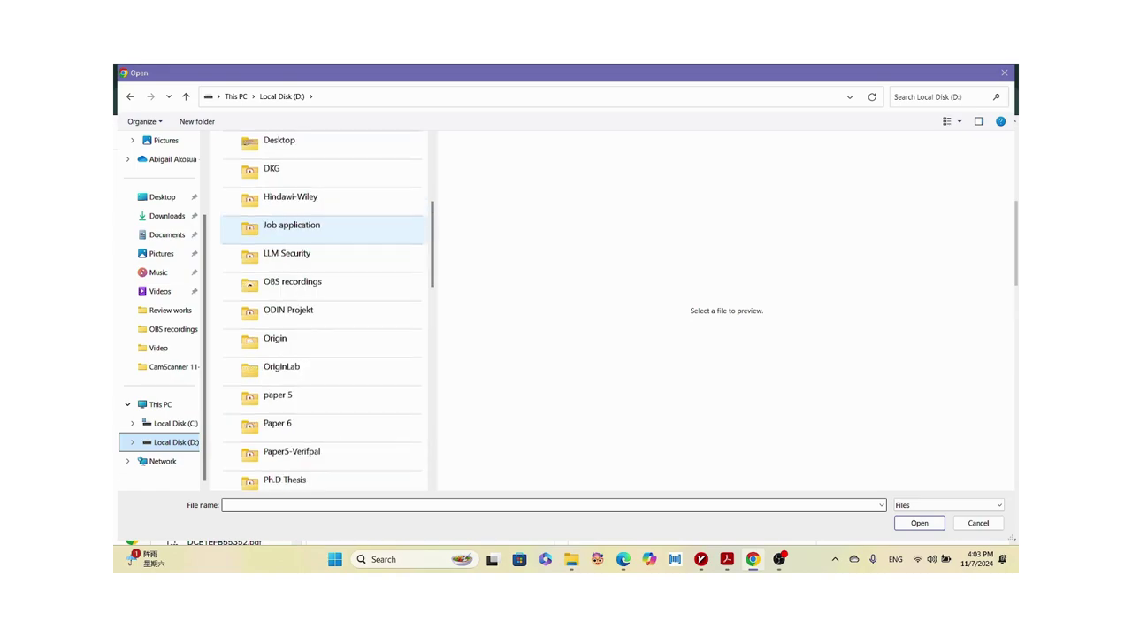
pyautogui.scroll(-2, 323, 225)
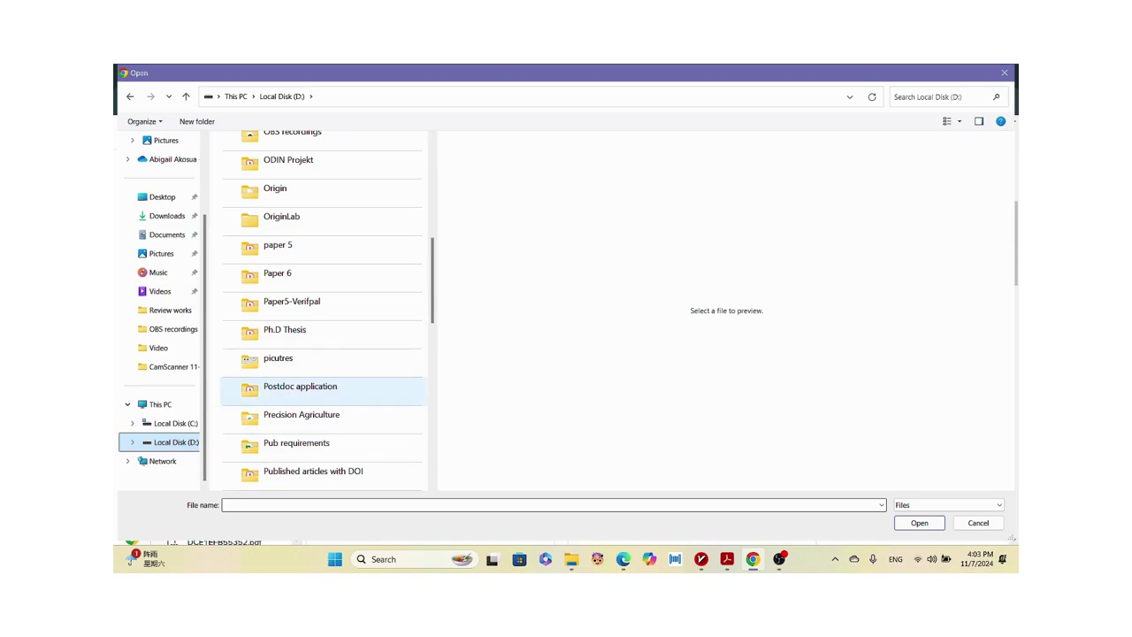
pyautogui.scroll(-5, 323, 385)
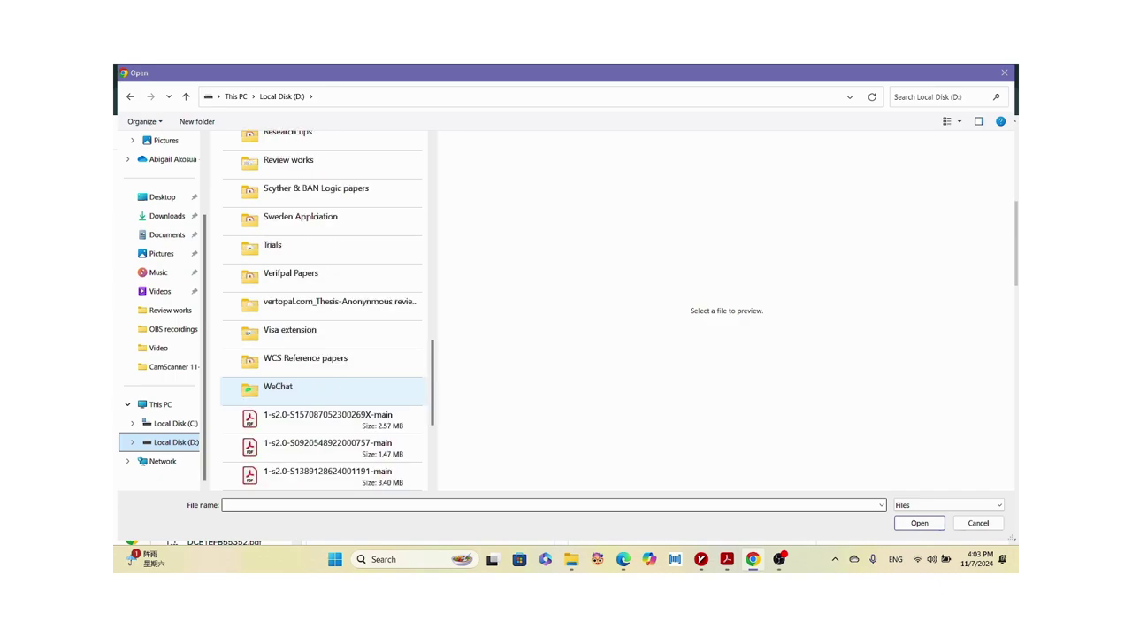
pyautogui.click(327, 416)
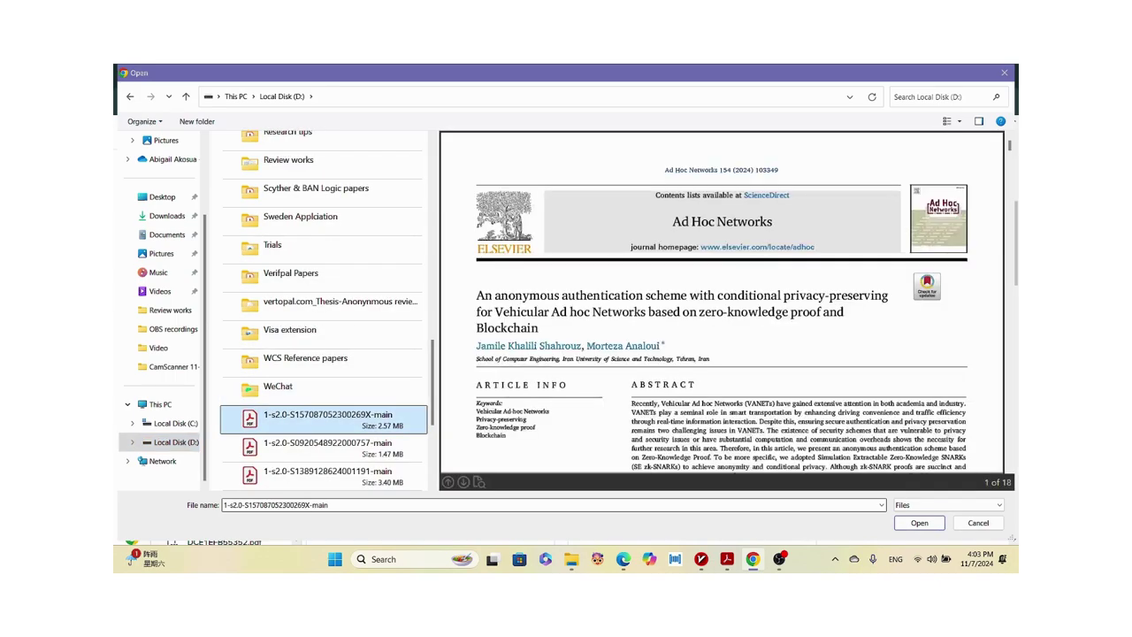
pyautogui.click(919, 523)
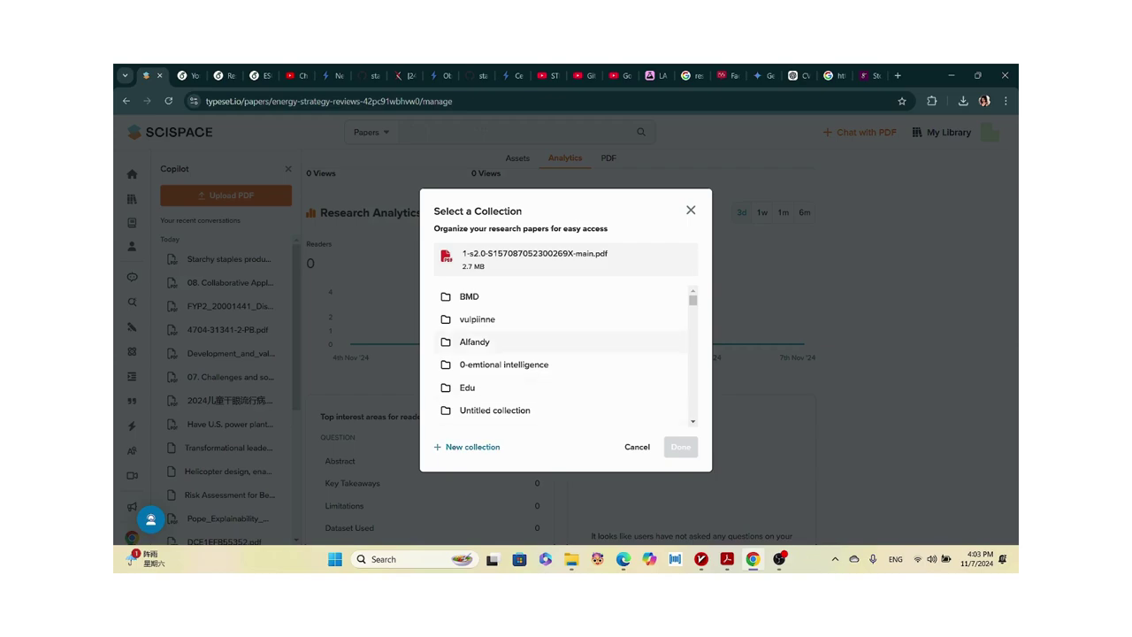
# Look through the existing collections and create a new collection named "mine don't delete" for the uploaded PDF.
pyautogui.scroll(-5, 531, 354)
pyautogui.scroll(-5, 531, 345)
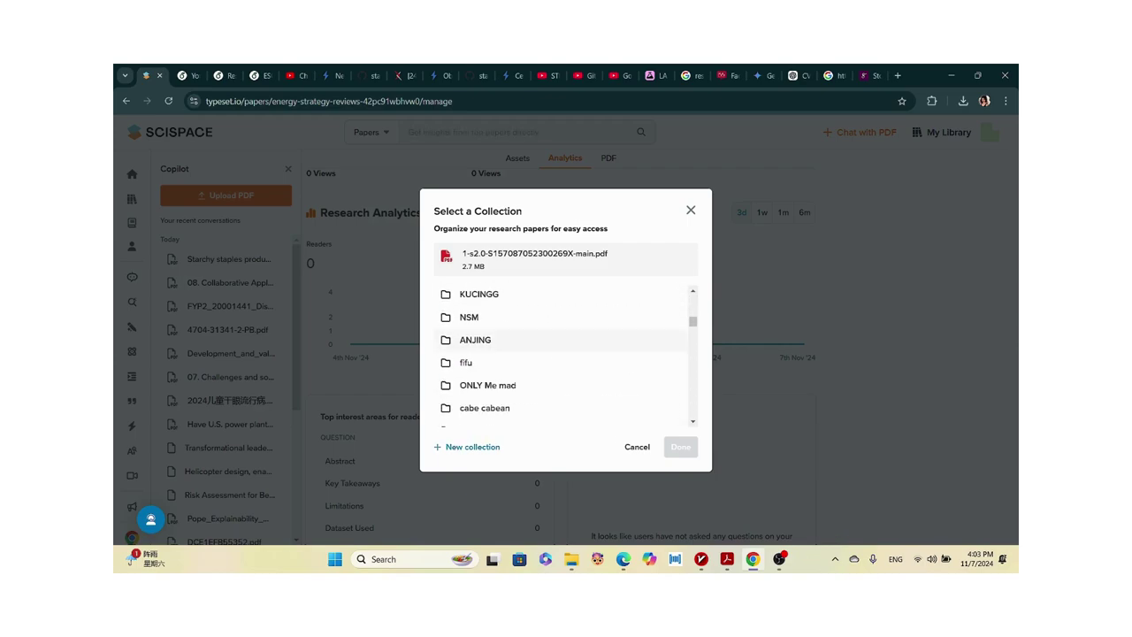
pyautogui.scroll(-10, 562, 354)
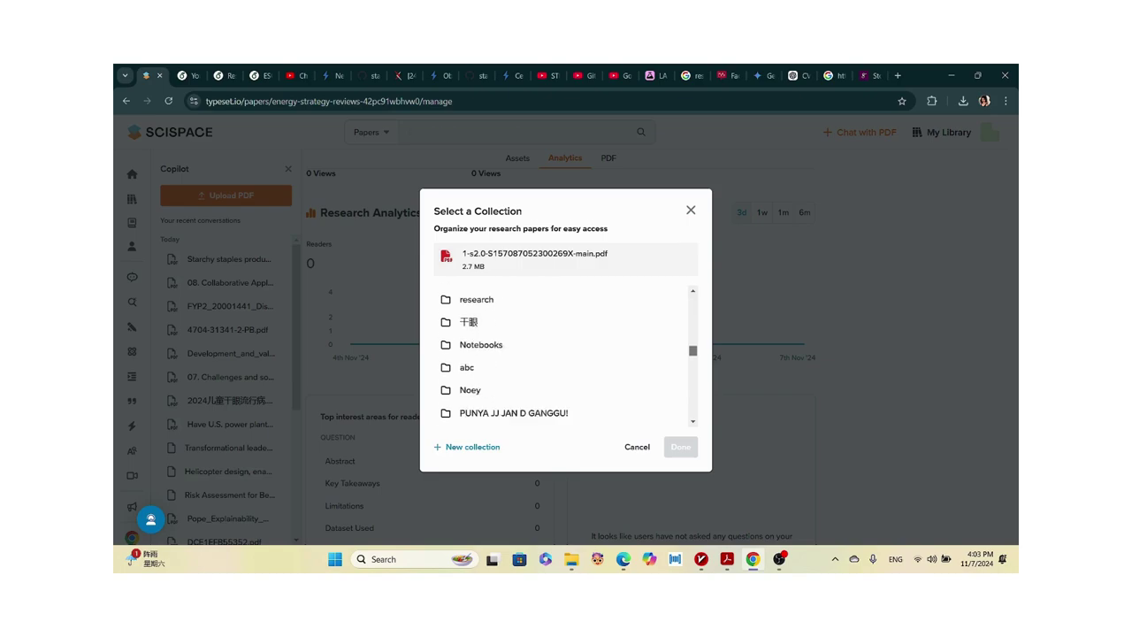
pyautogui.scroll(-10, 548, 389)
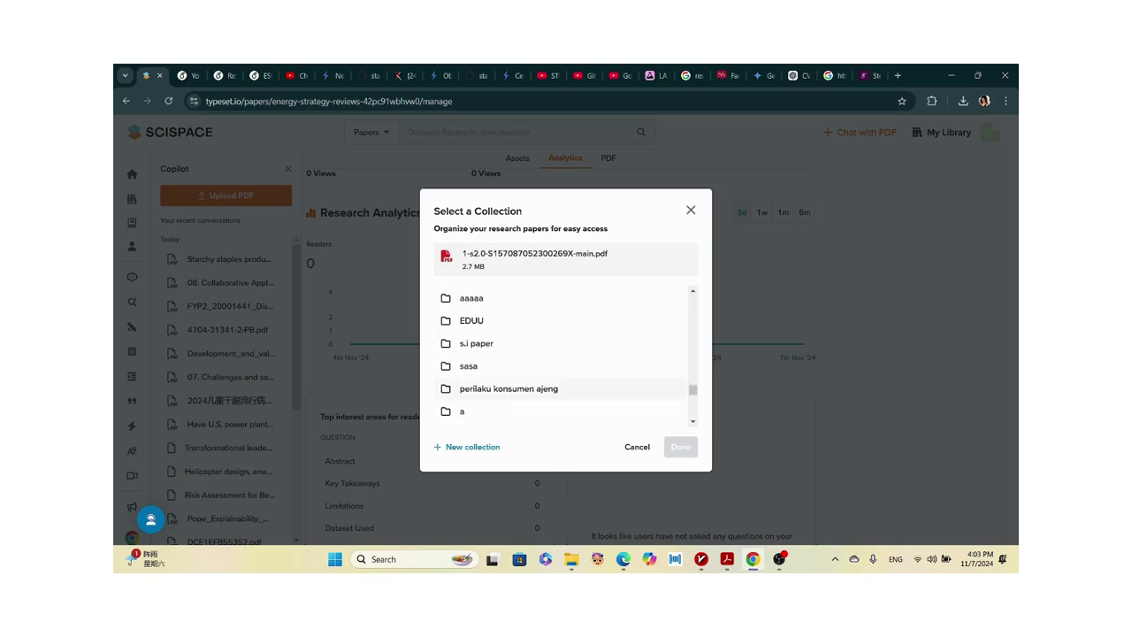
pyautogui.click(471, 447)
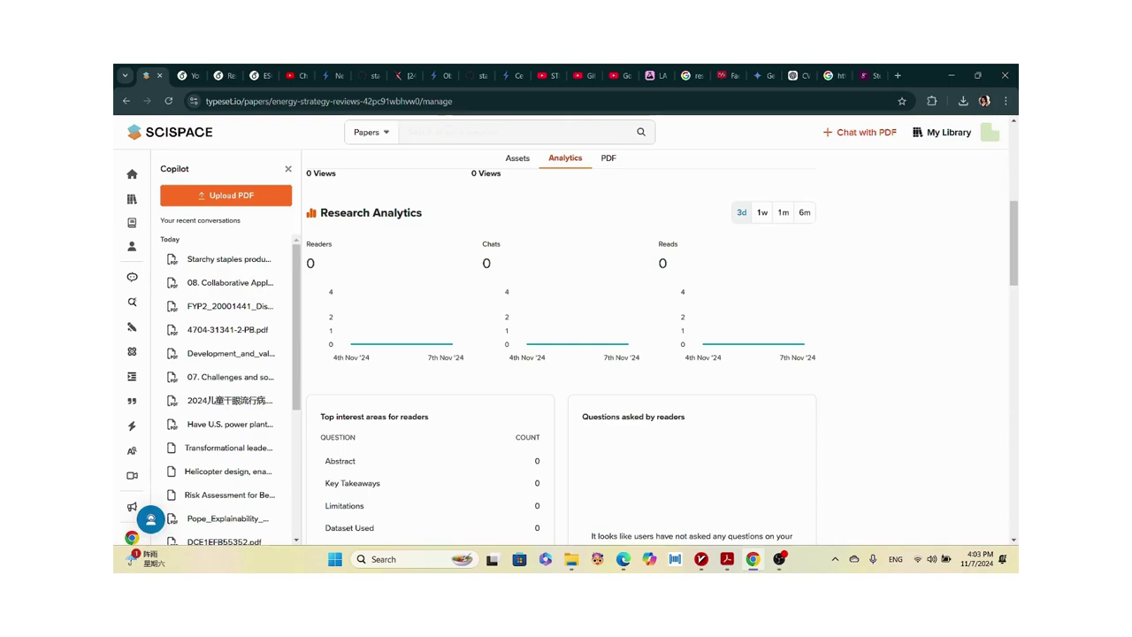
pyautogui.write('min')
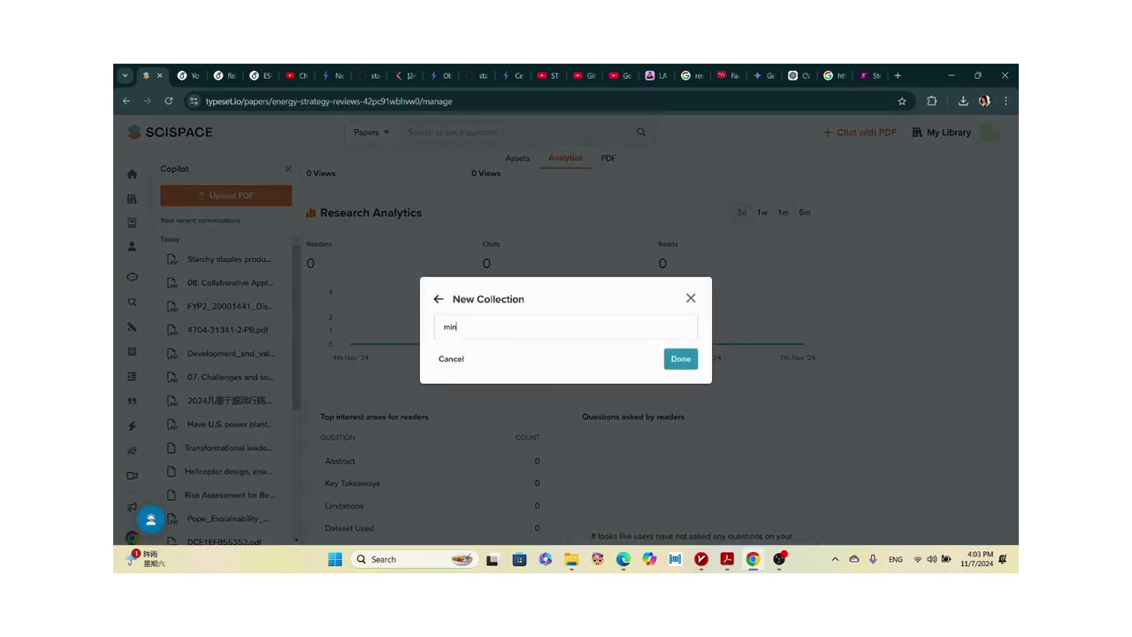
pyautogui.write("e don't delete")
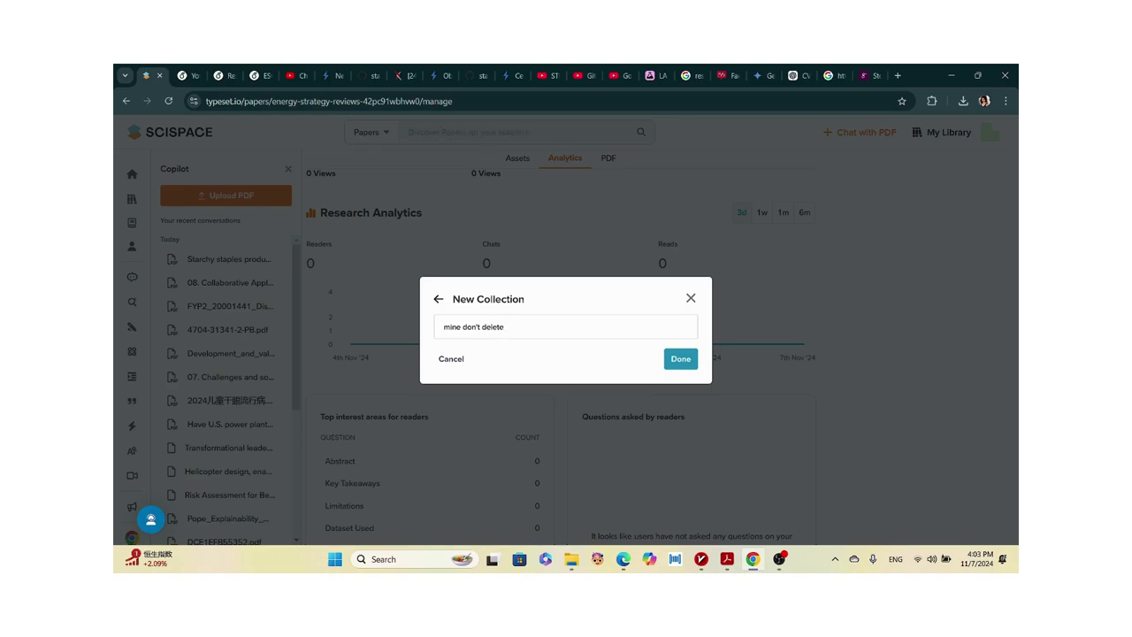
pyautogui.press('Return')
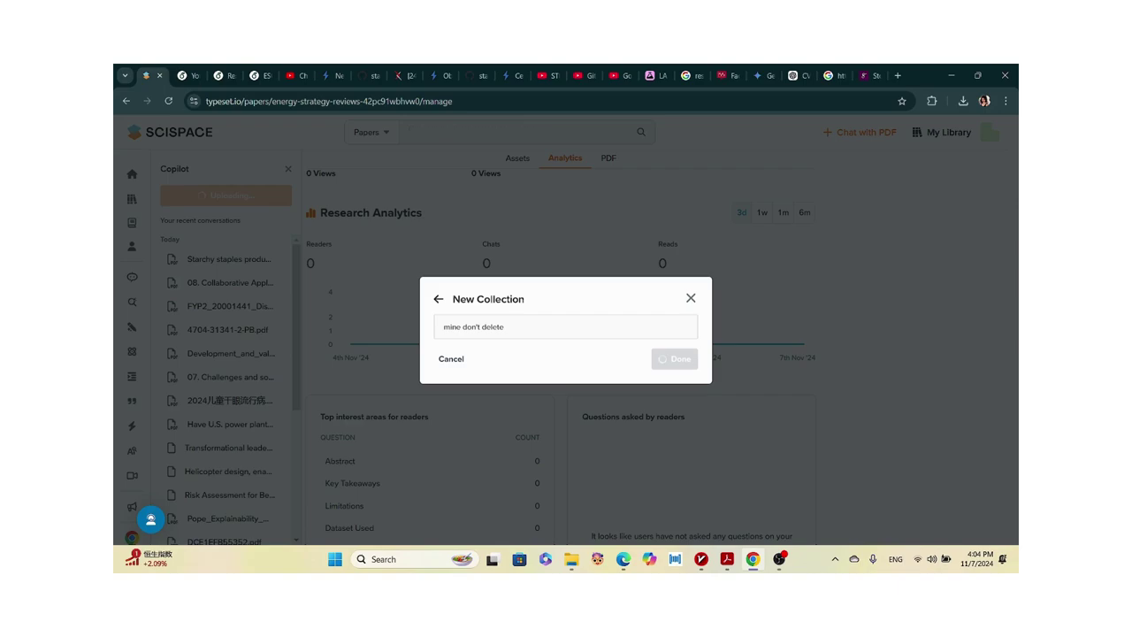
# Glance at the Co-STORM page, return to the uploaded paper and ask Copilot for the methods used and a summary.
pyautogui.click(333, 75)
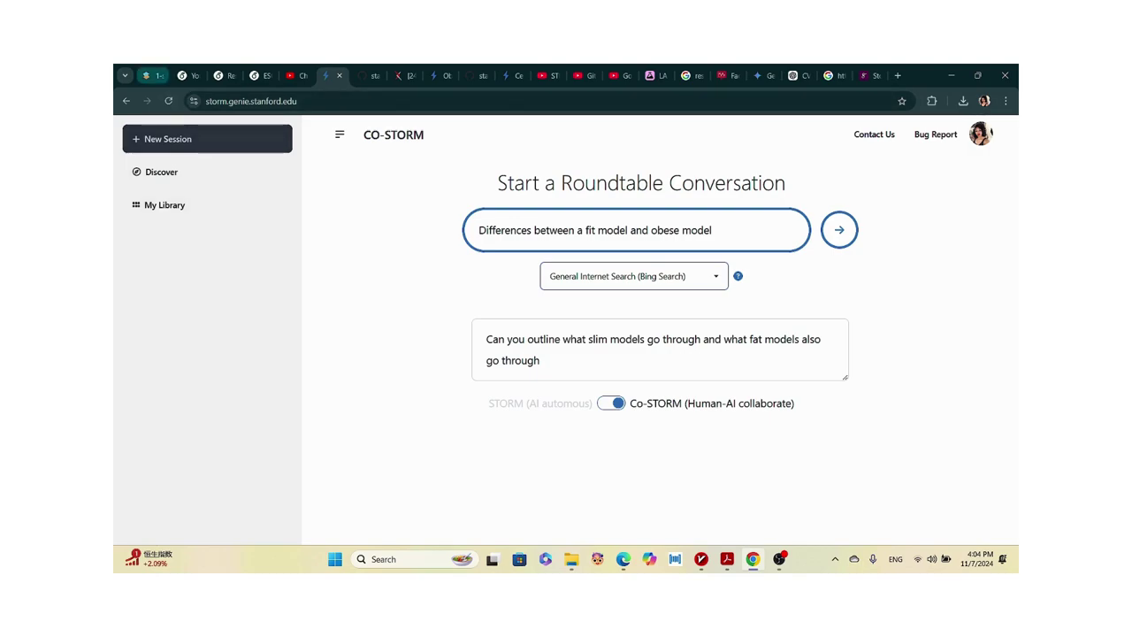
pyautogui.click(152, 75)
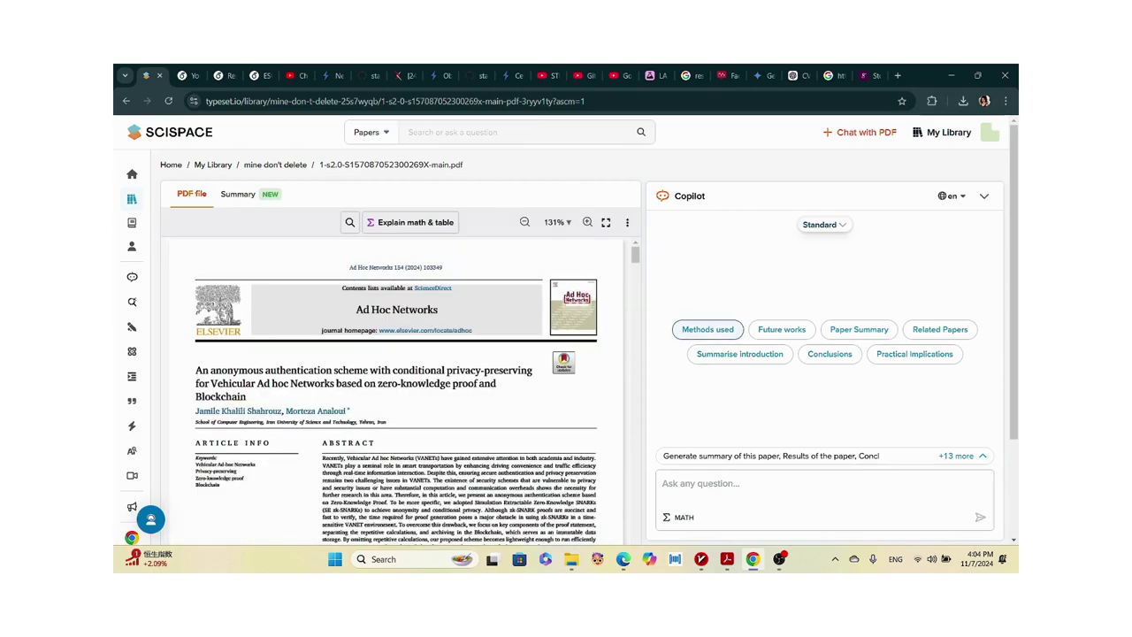
pyautogui.click(706, 329)
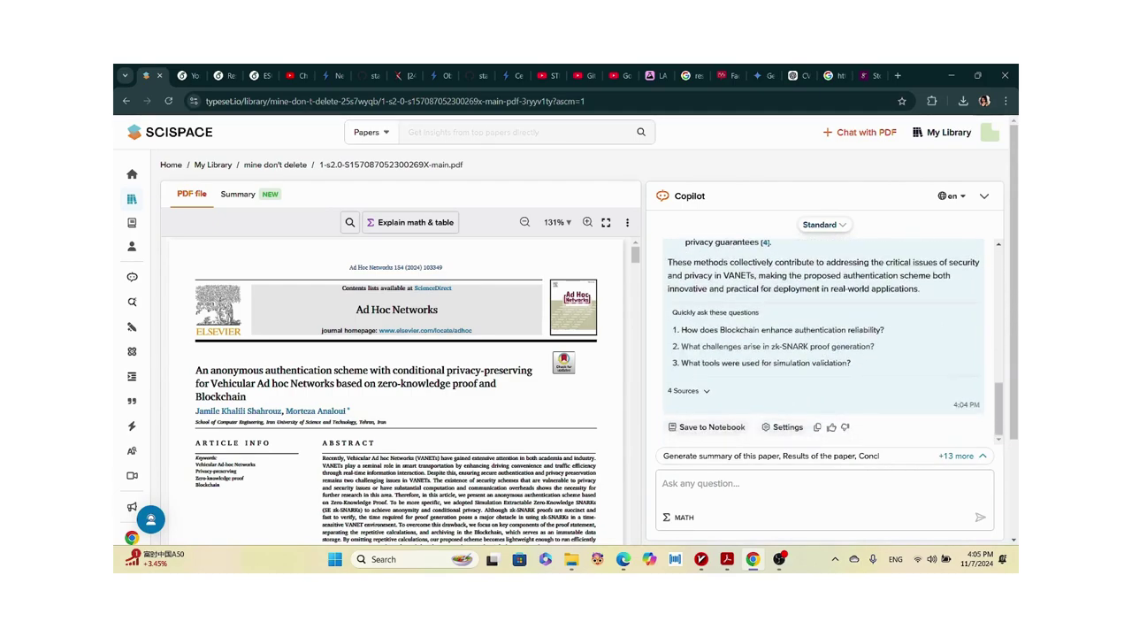
pyautogui.click(961, 455)
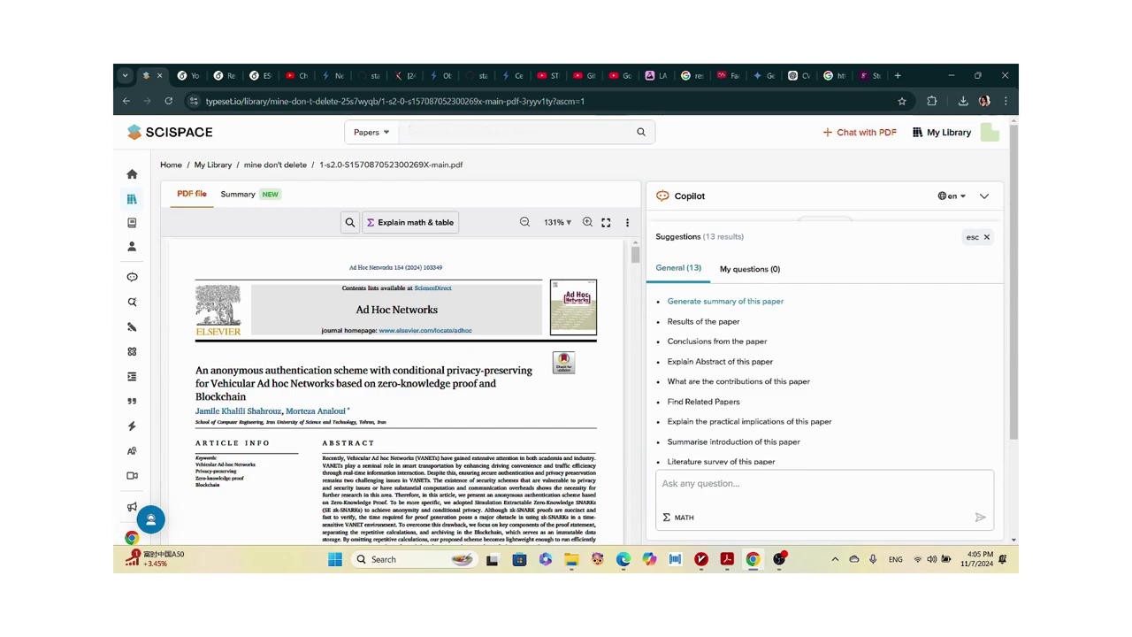
pyautogui.press('Return')
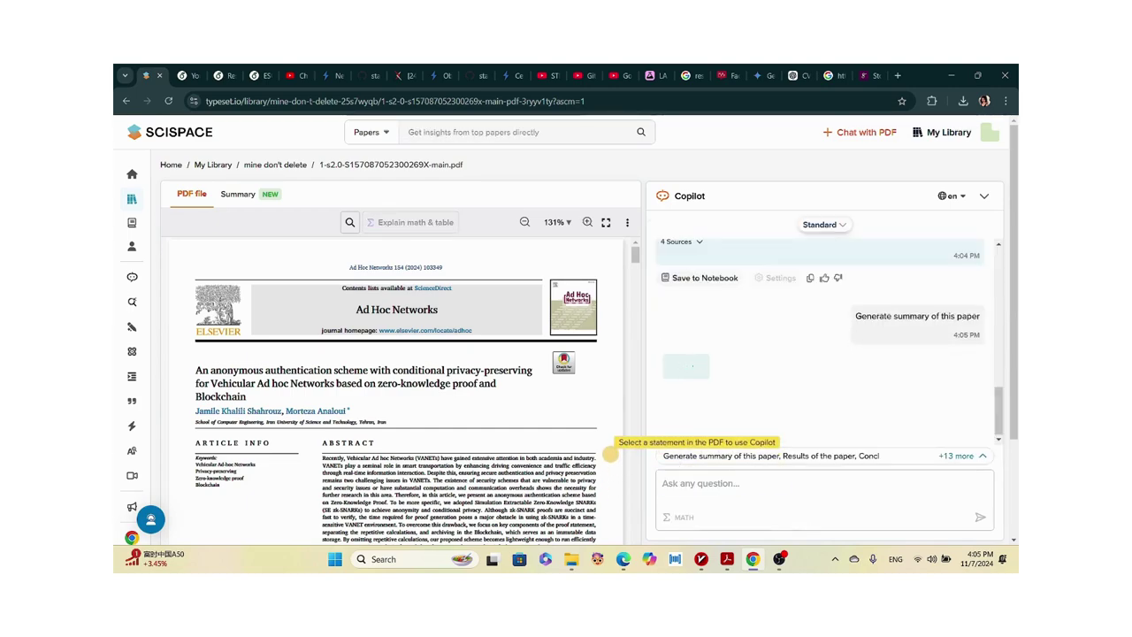
# Skim the paper's PDF from the system model through the building blocks to the proposed scheme while Copilot generates the summary.
pyautogui.scroll(-15, 610, 453)
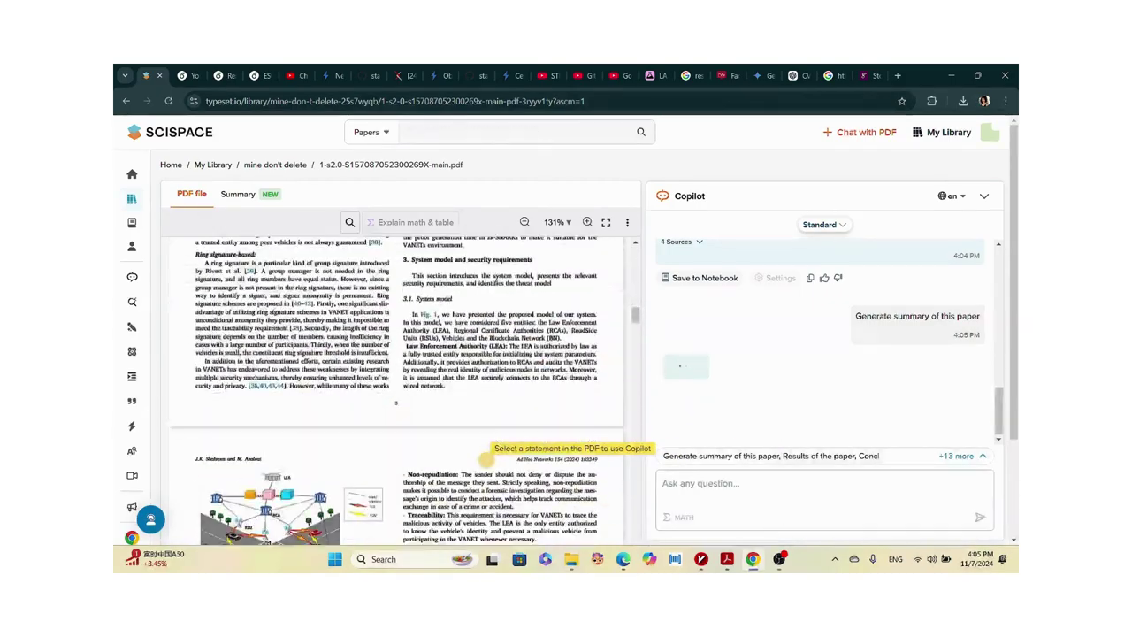
pyautogui.scroll(-10, 484, 458)
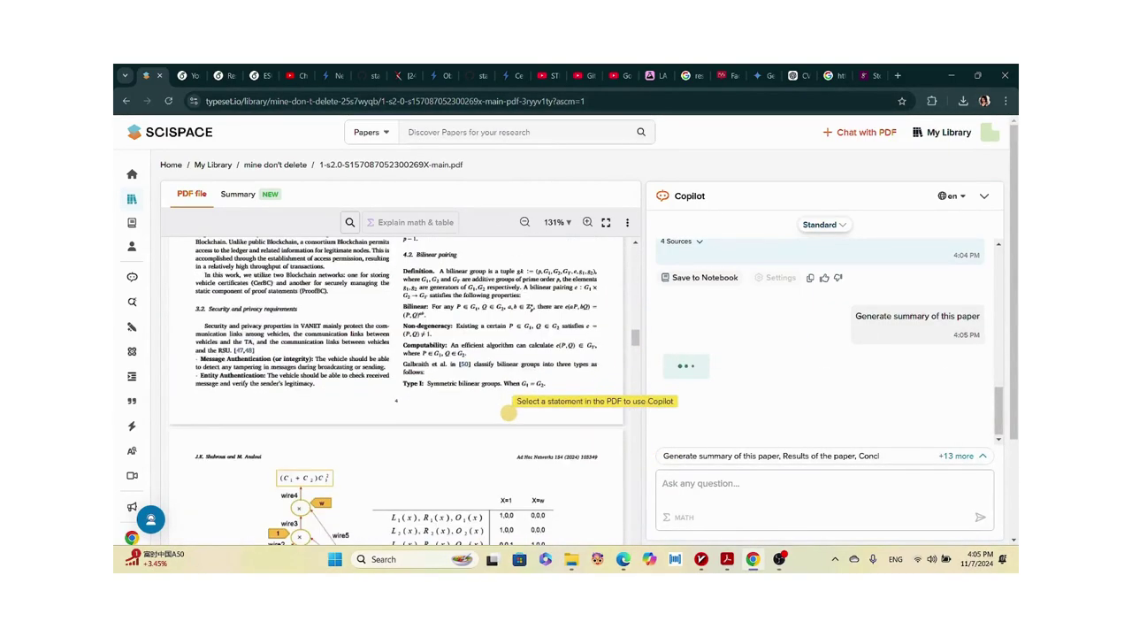
pyautogui.scroll(3, 508, 412)
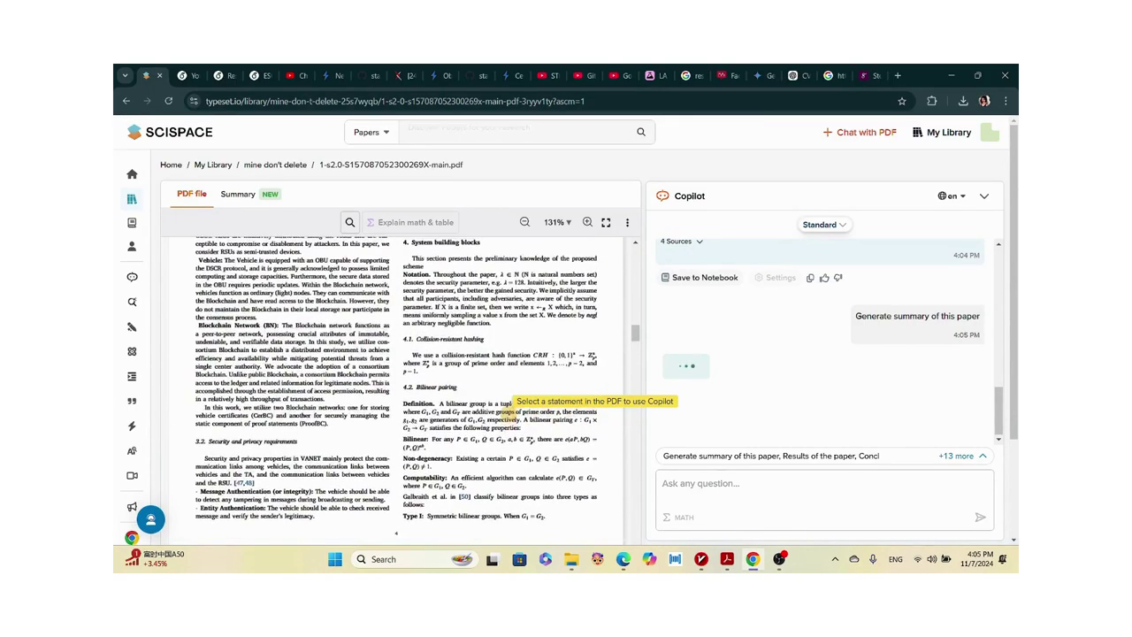
pyautogui.scroll(-8, 509, 412)
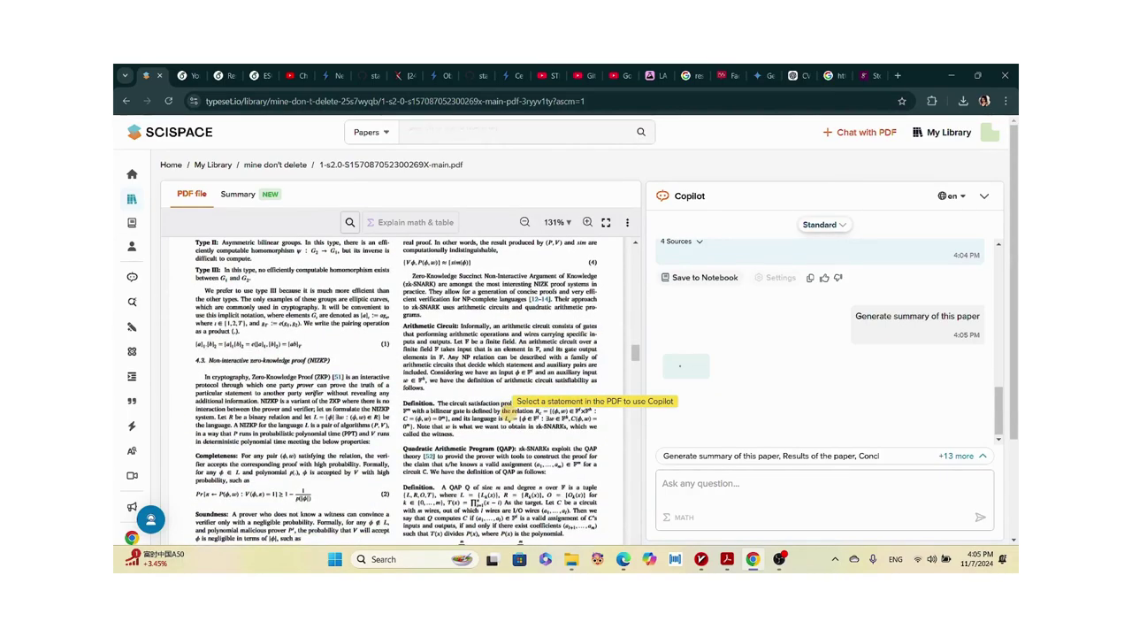
pyautogui.scroll(-5, 508, 412)
pyautogui.scroll(-5, 509, 412)
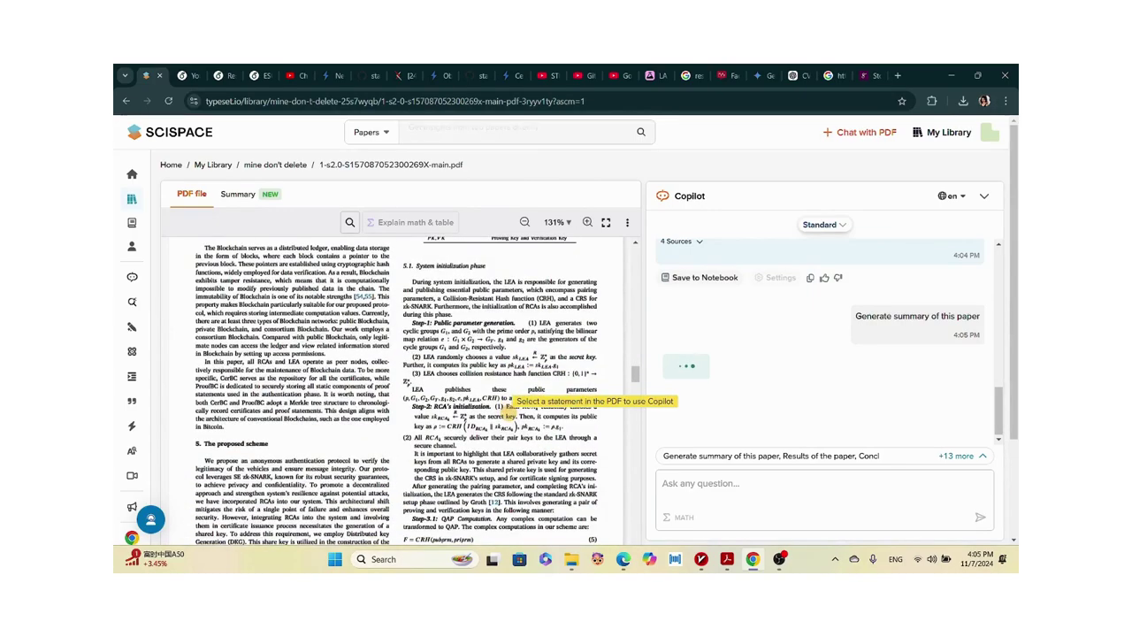
pyautogui.scroll(-1, 508, 412)
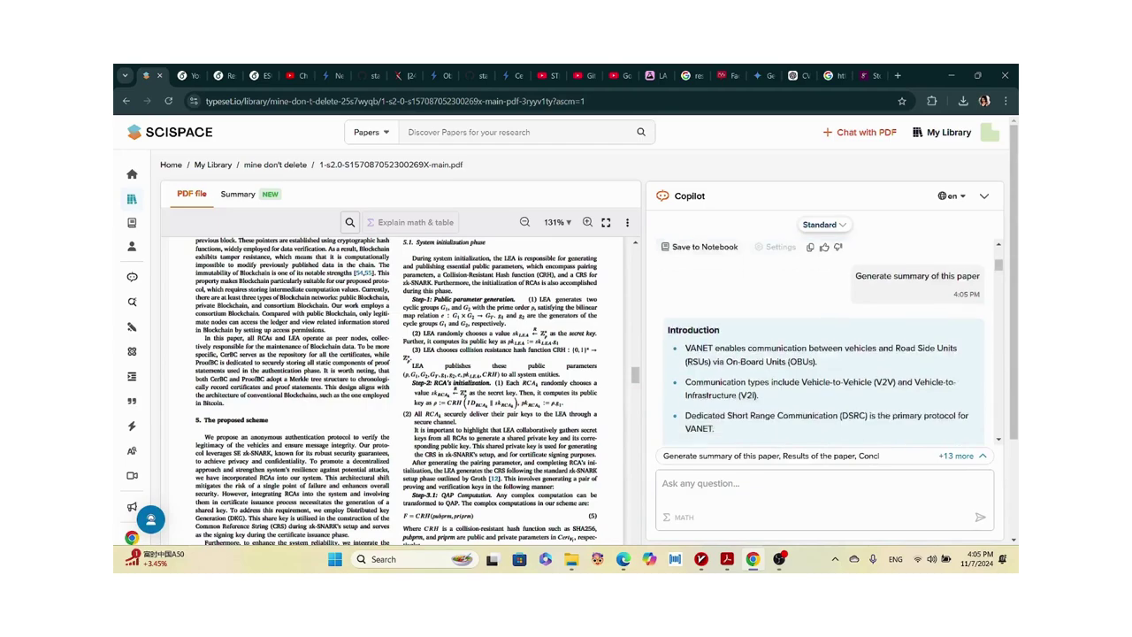
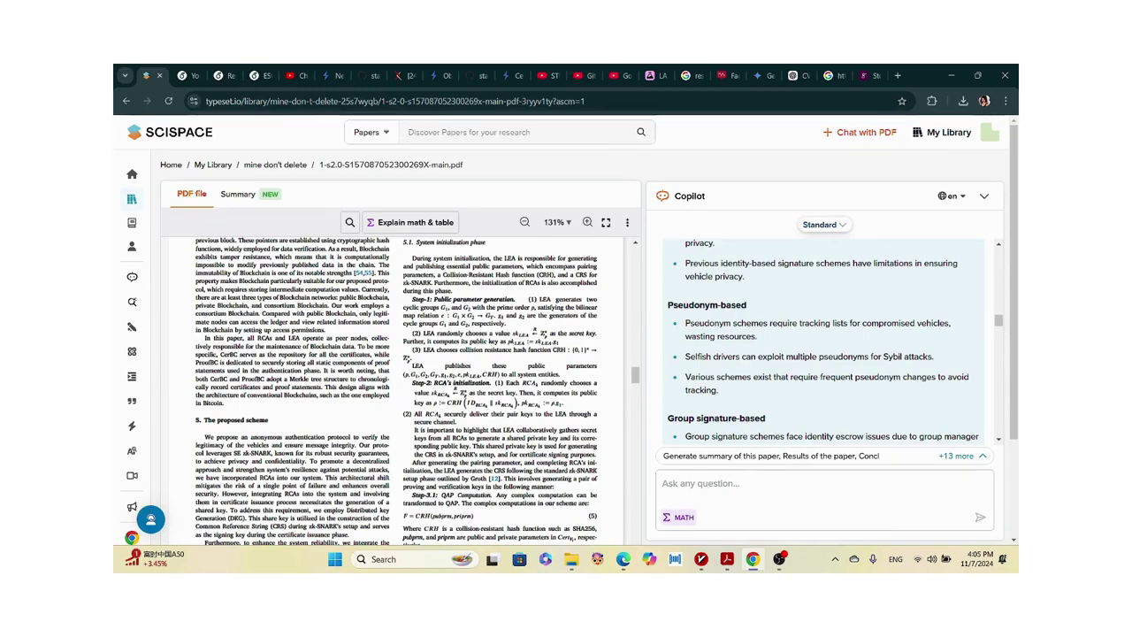
# Have Copilot explain the math in the paper's System initialization phase section, capturing that region of the PDF.
pyautogui.click(680, 517)
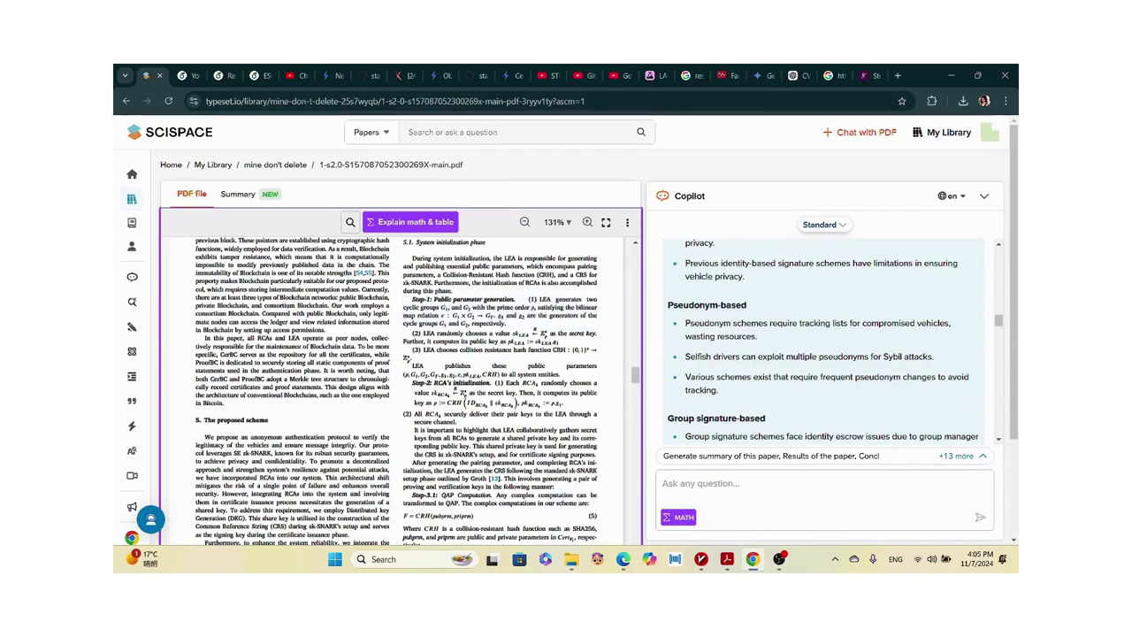
pyautogui.moveTo(400, 237); pyautogui.dragTo(573, 520)
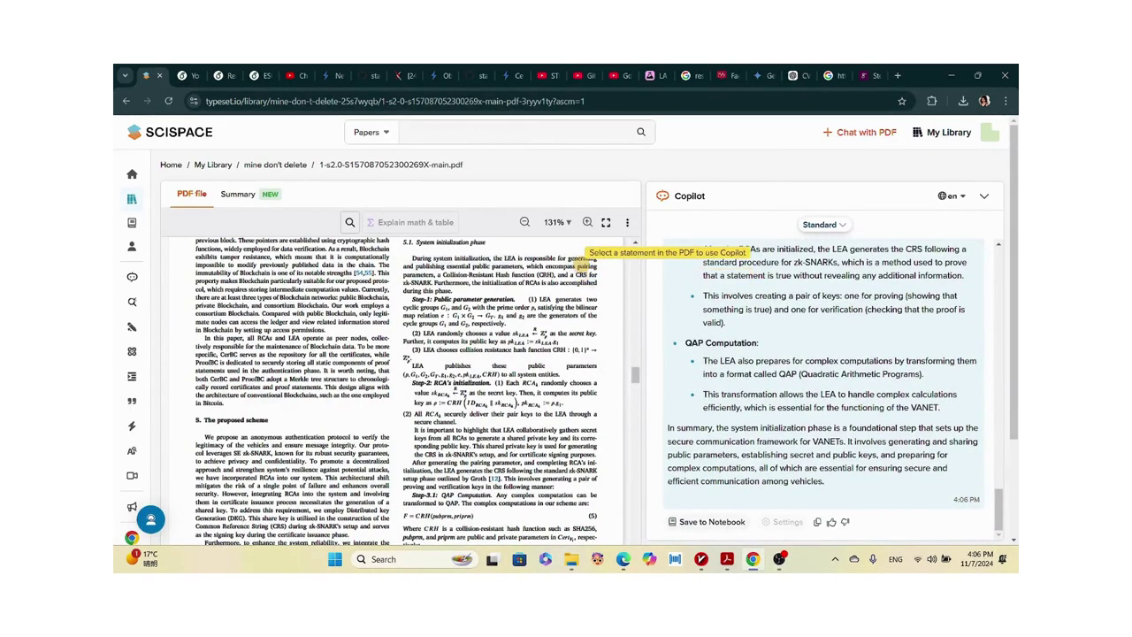
# Run a Literature Review search for "Effects of GMO on humans".
pyautogui.moveTo(140, 253)
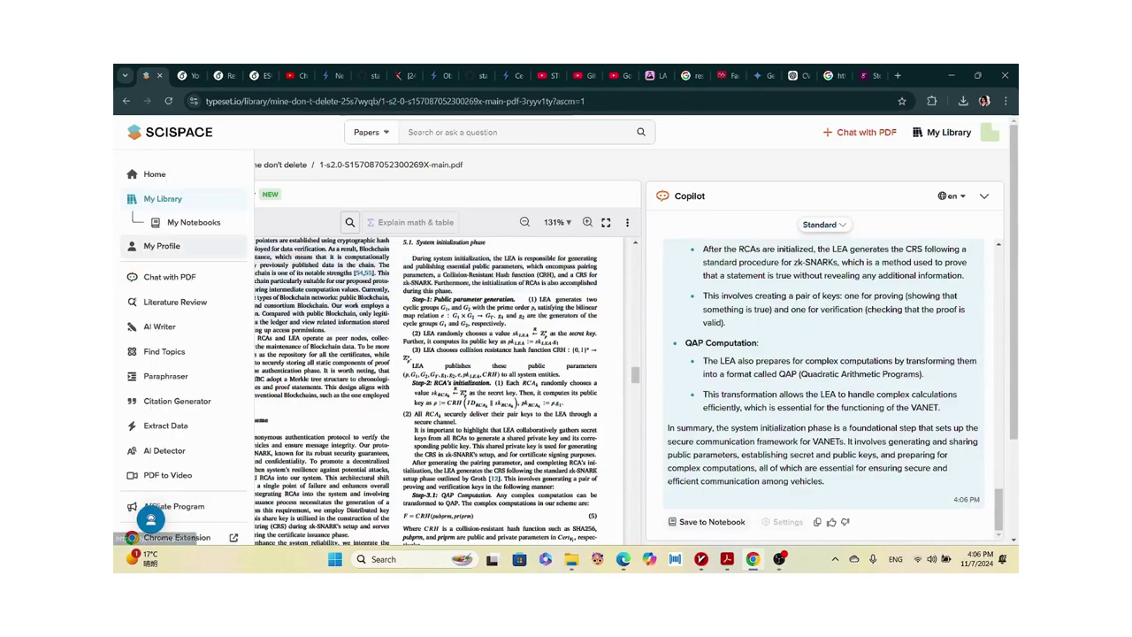
pyautogui.click(175, 302)
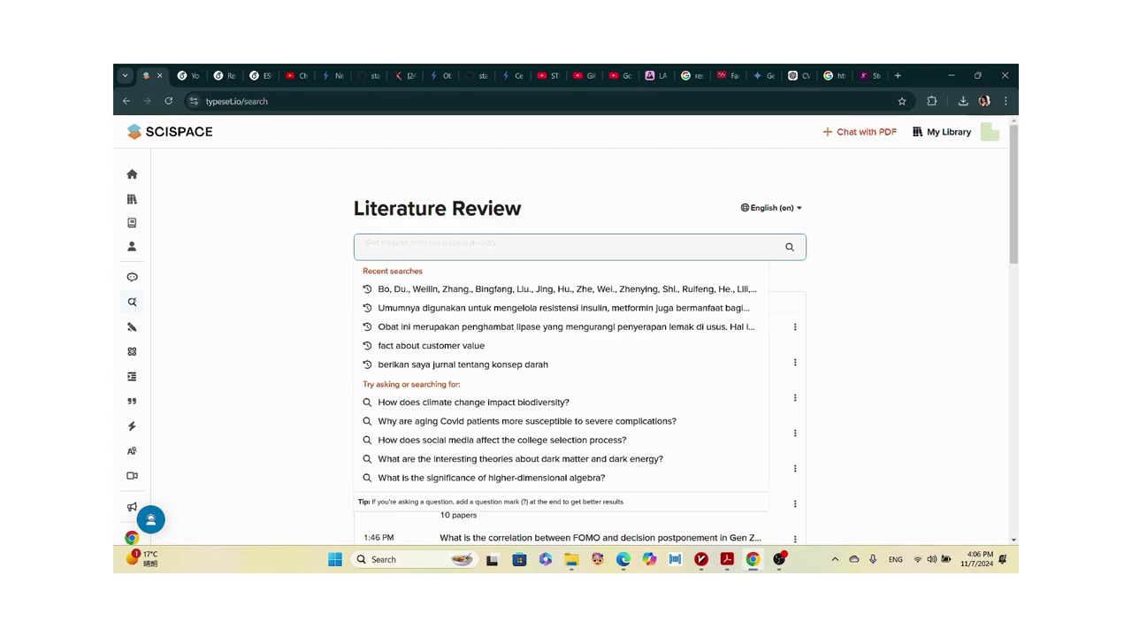
pyautogui.write('Effects of')
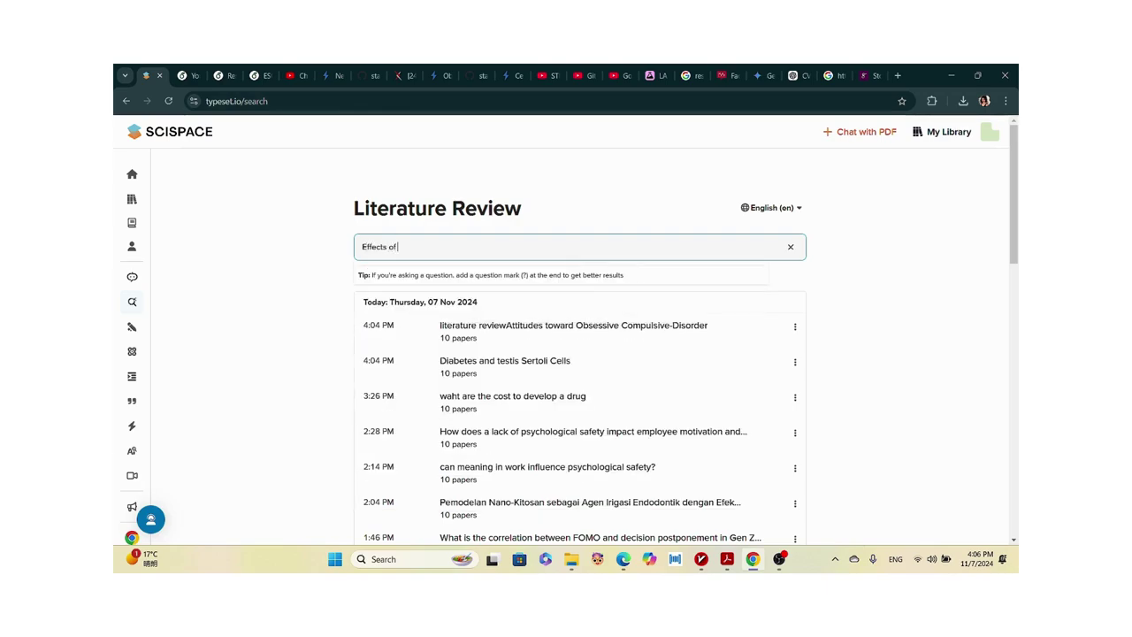
pyautogui.write(' GMO on j')
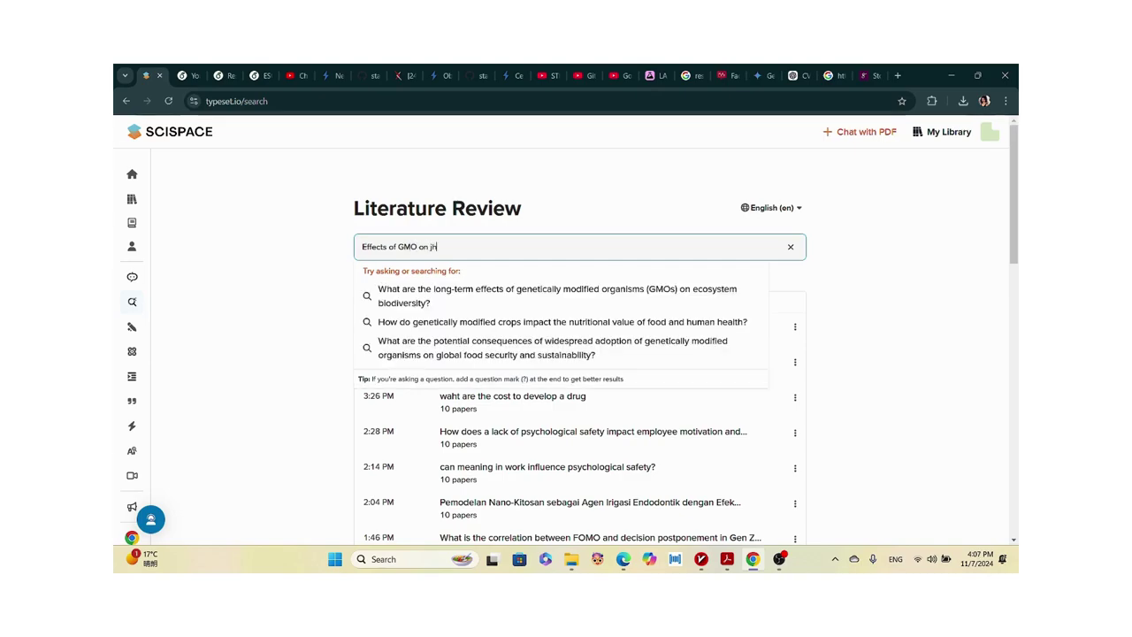
pyautogui.press('BackSpace')
pyautogui.write('humans')
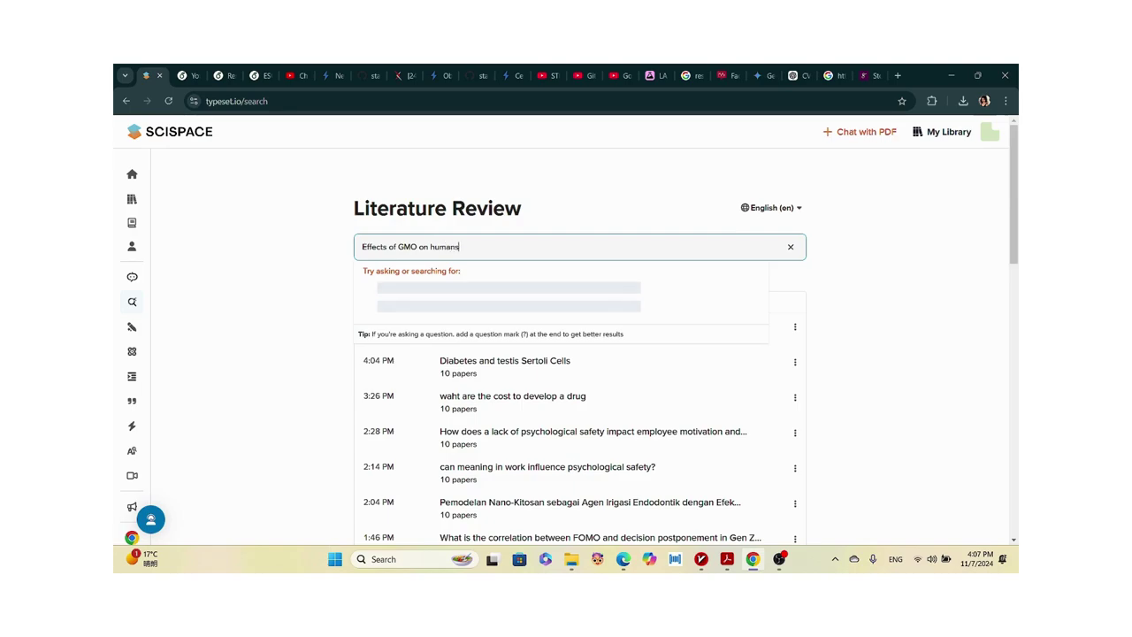
pyautogui.press('Return')
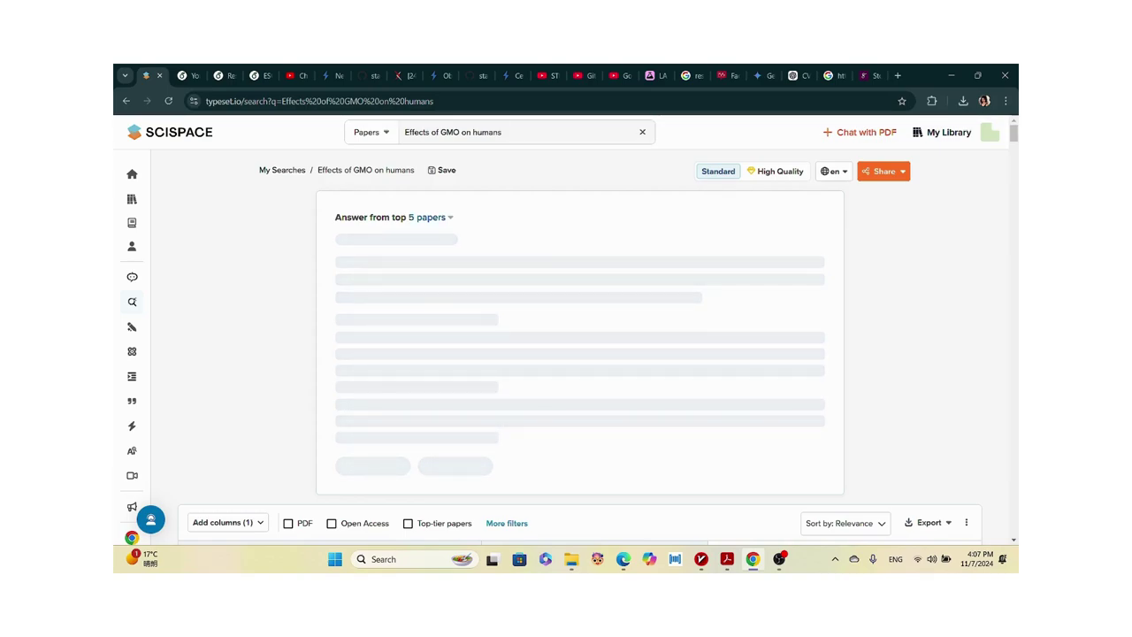
# Review the table of papers below the answer and choose XML file as its export format.
pyautogui.scroll(-3, 579, 347)
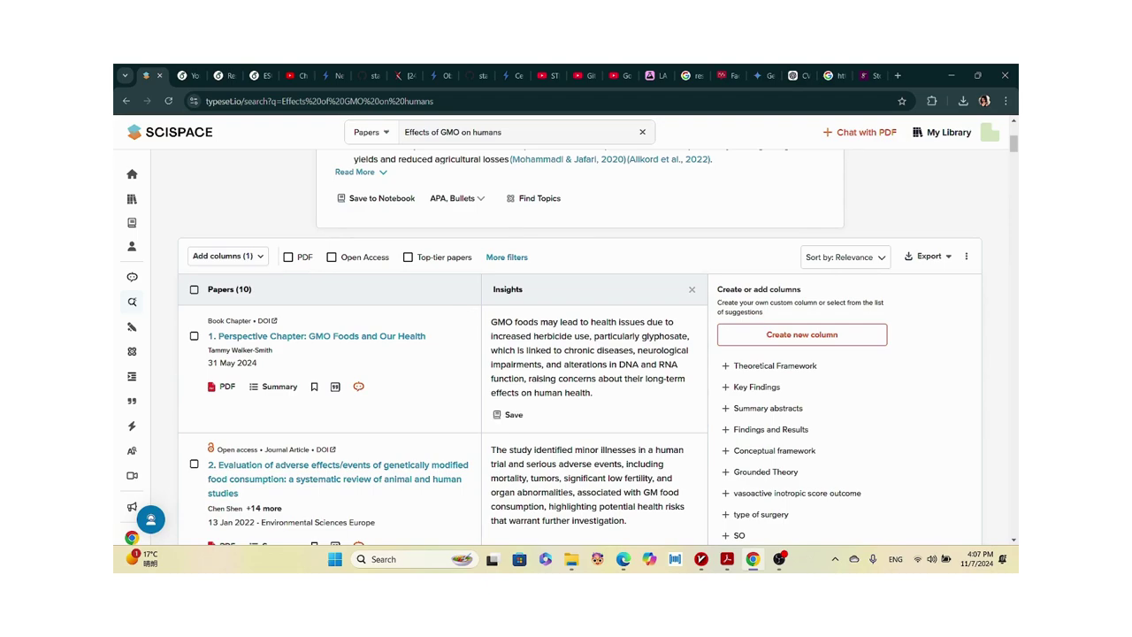
pyautogui.scroll(-1, 579, 351)
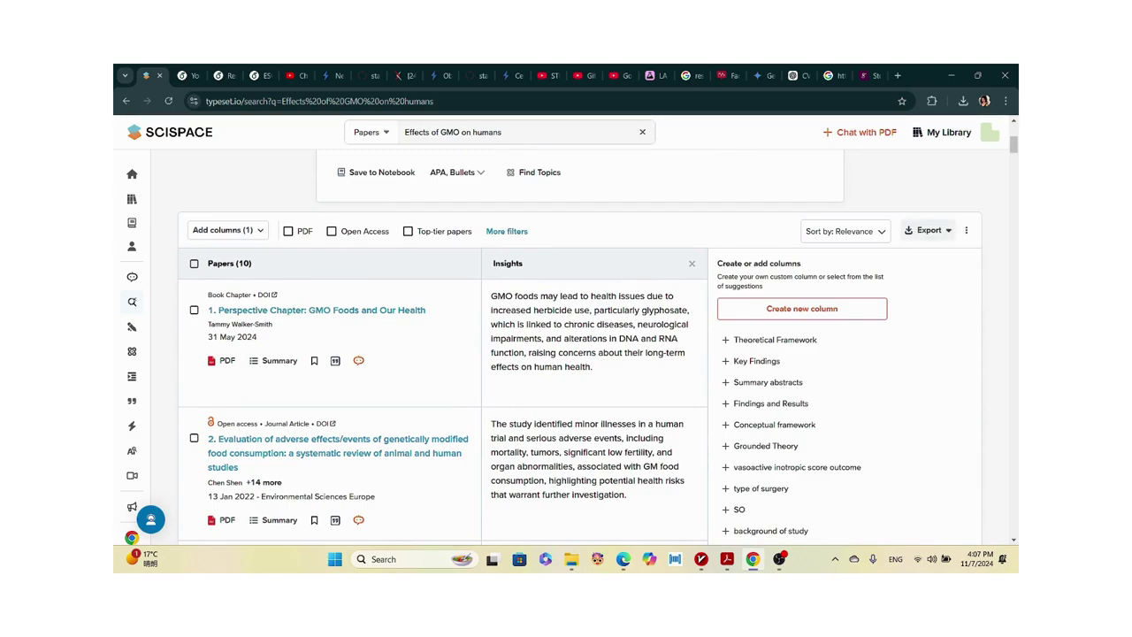
pyautogui.click(927, 229)
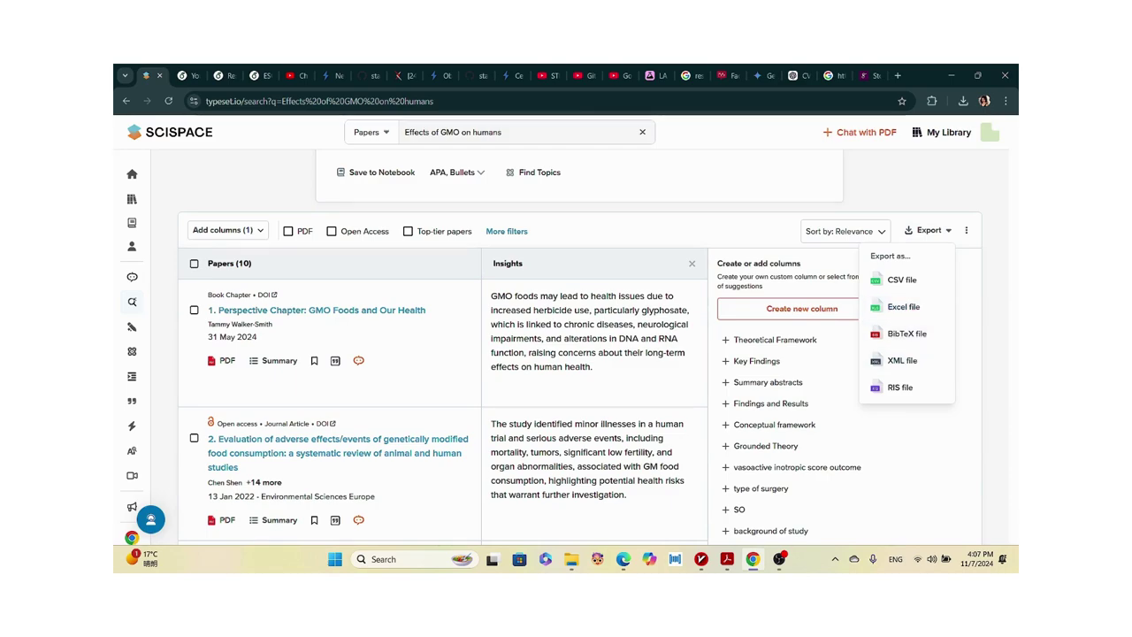
pyautogui.click(902, 360)
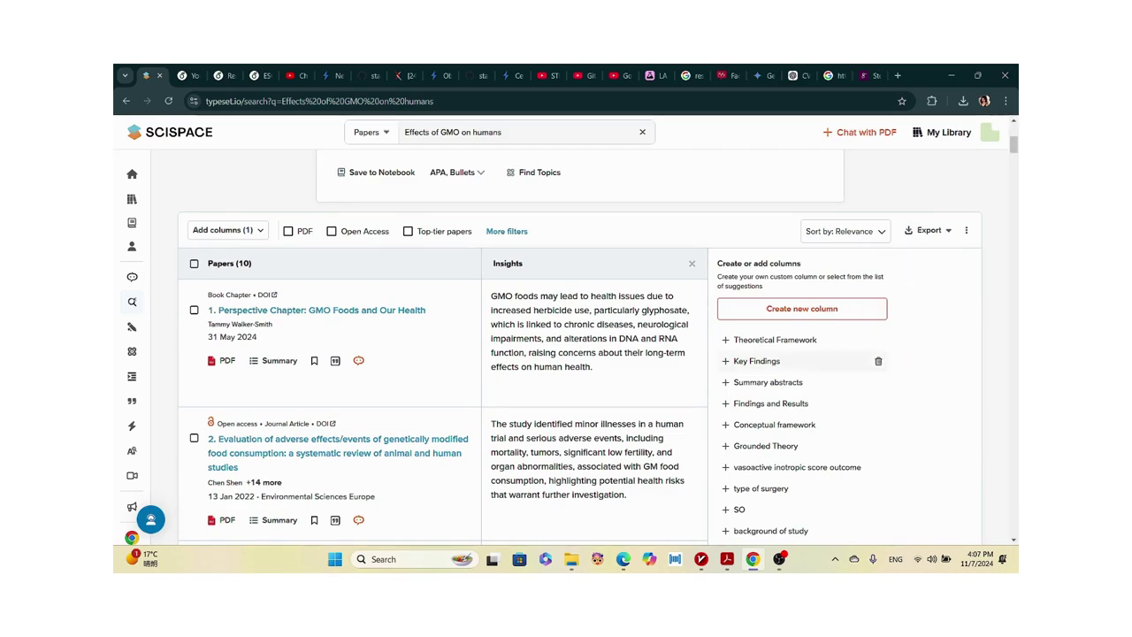
# Add the Theoretical Framework, Key Findings and Summary abstracts columns to the results table.
pyautogui.click(775, 339)
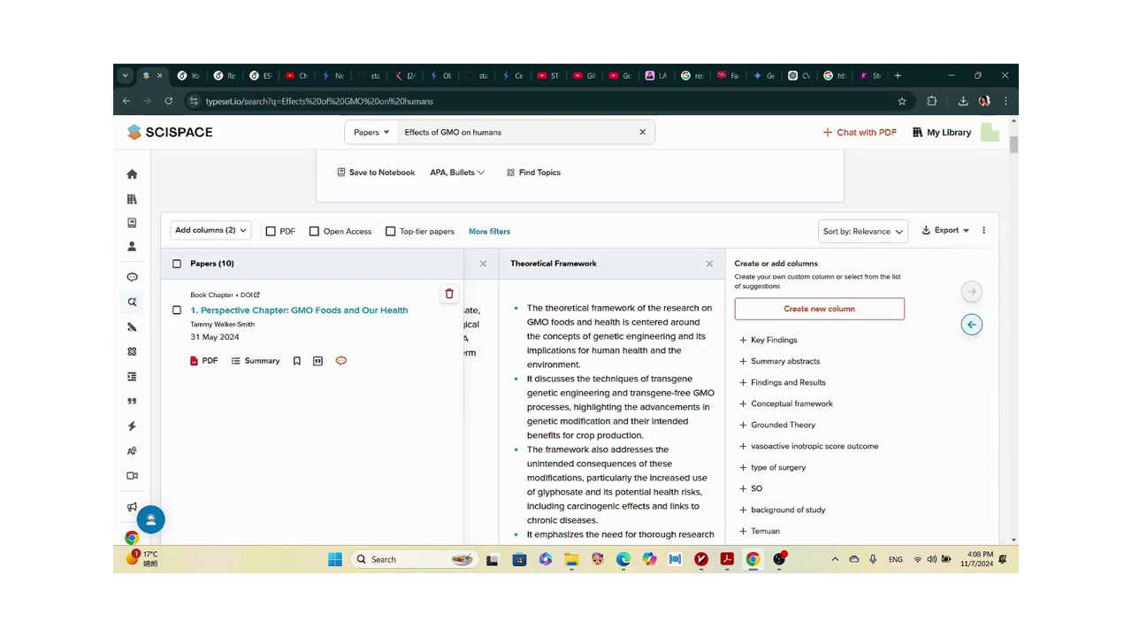
pyautogui.hscroll(-1, 608, 398)
pyautogui.hscroll(-1, 607, 398)
pyautogui.hscroll(1, 608, 398)
pyautogui.hscroll(-1, 715, 397)
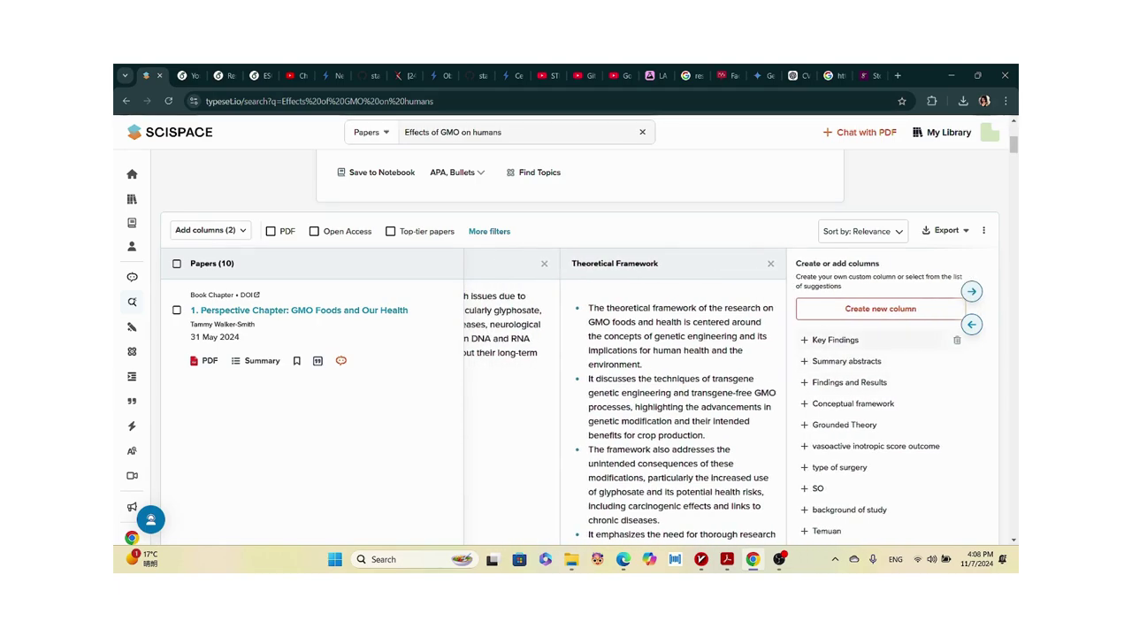
pyautogui.click(835, 339)
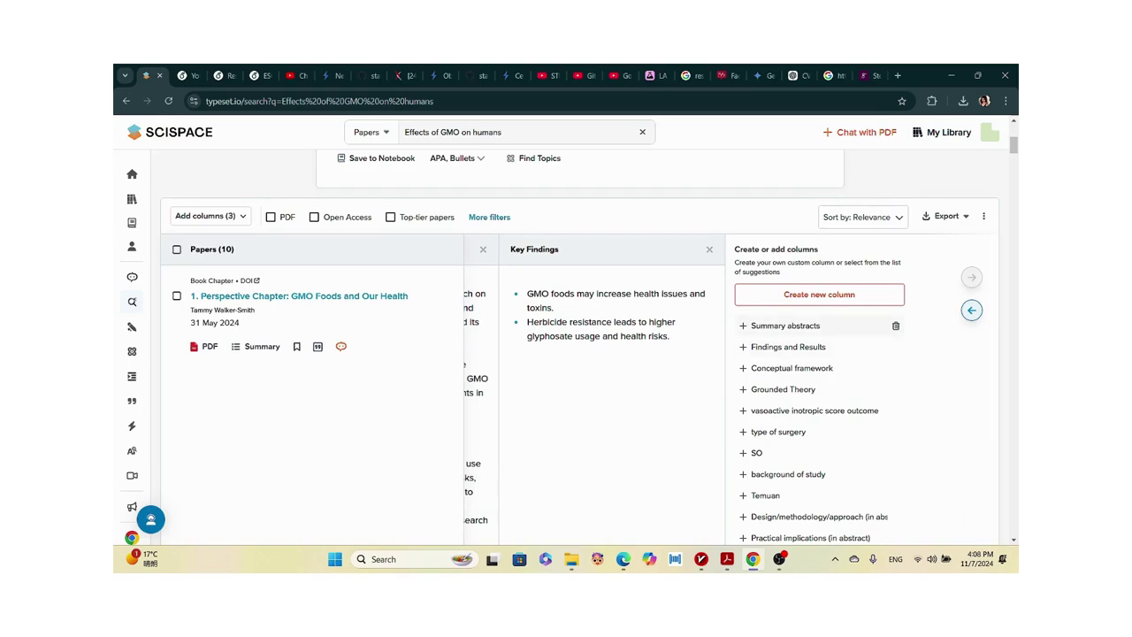
pyautogui.click(786, 325)
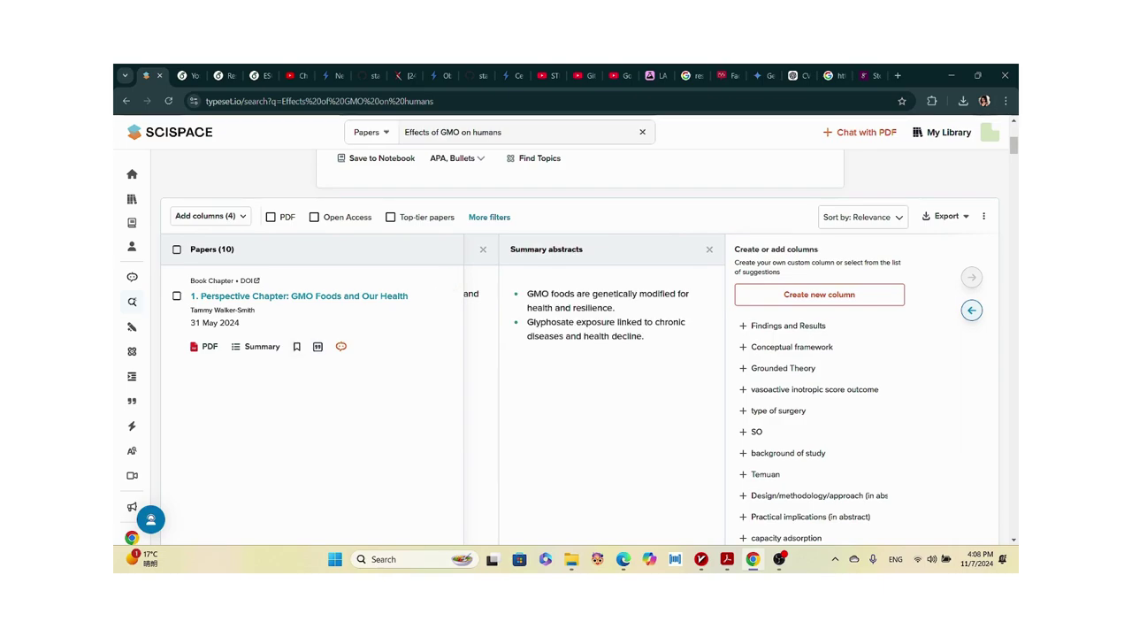
# Check the notebook save options for the first paper's abstract summary and remove the Summary abstracts, Key Findings and Insights columns.
pyautogui.hscroll(-1, 725, 389)
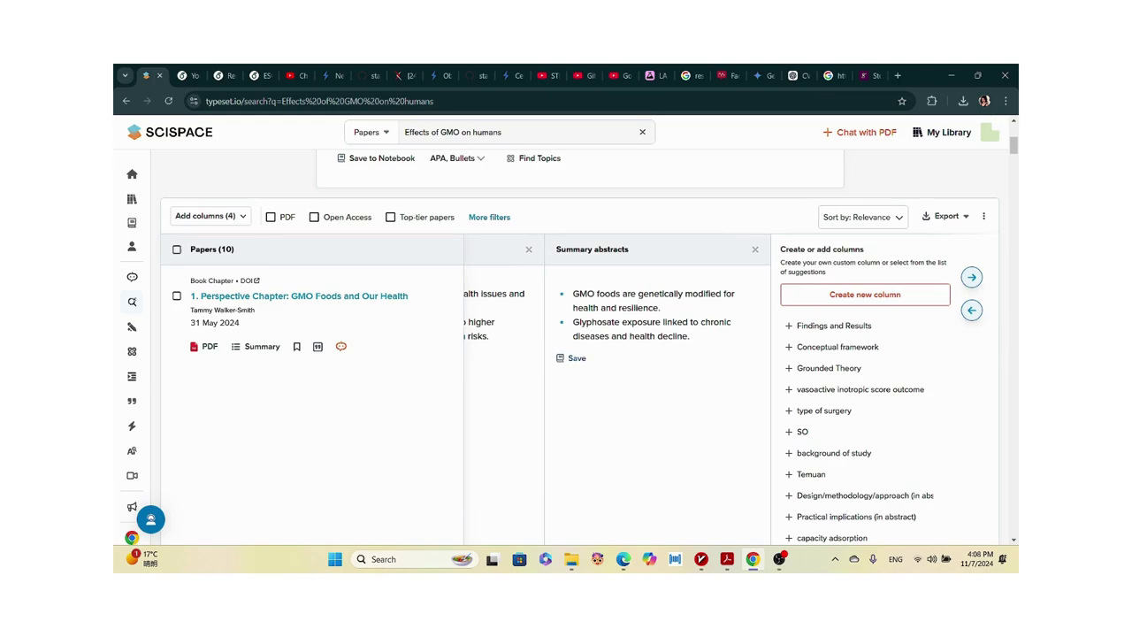
pyautogui.click(572, 357)
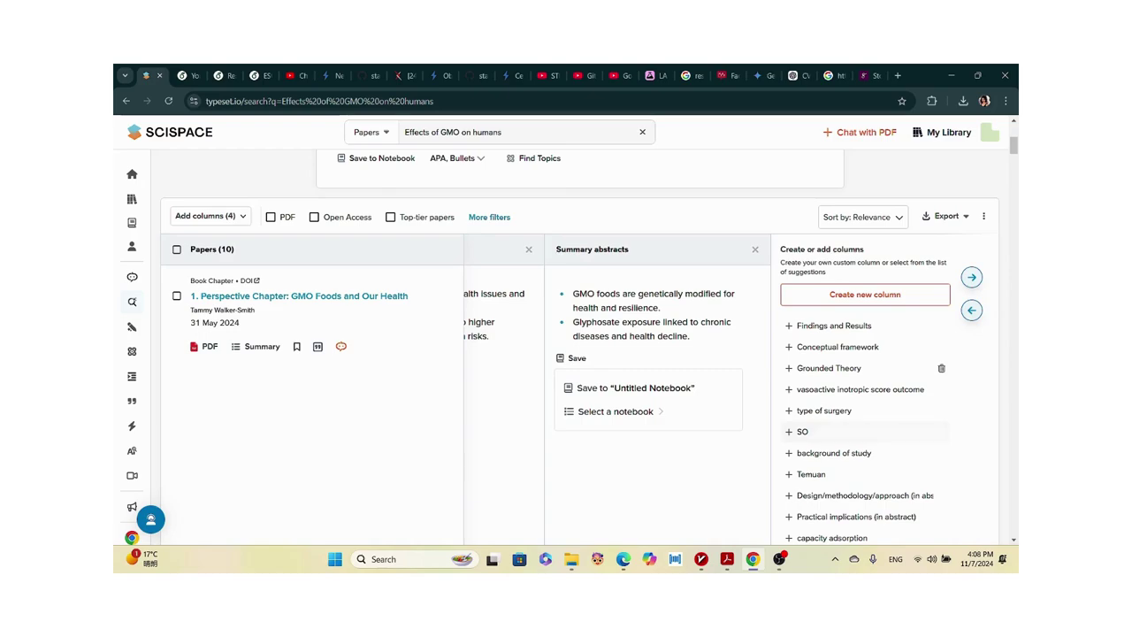
pyautogui.scroll(2, 579, 354)
pyautogui.click(755, 352)
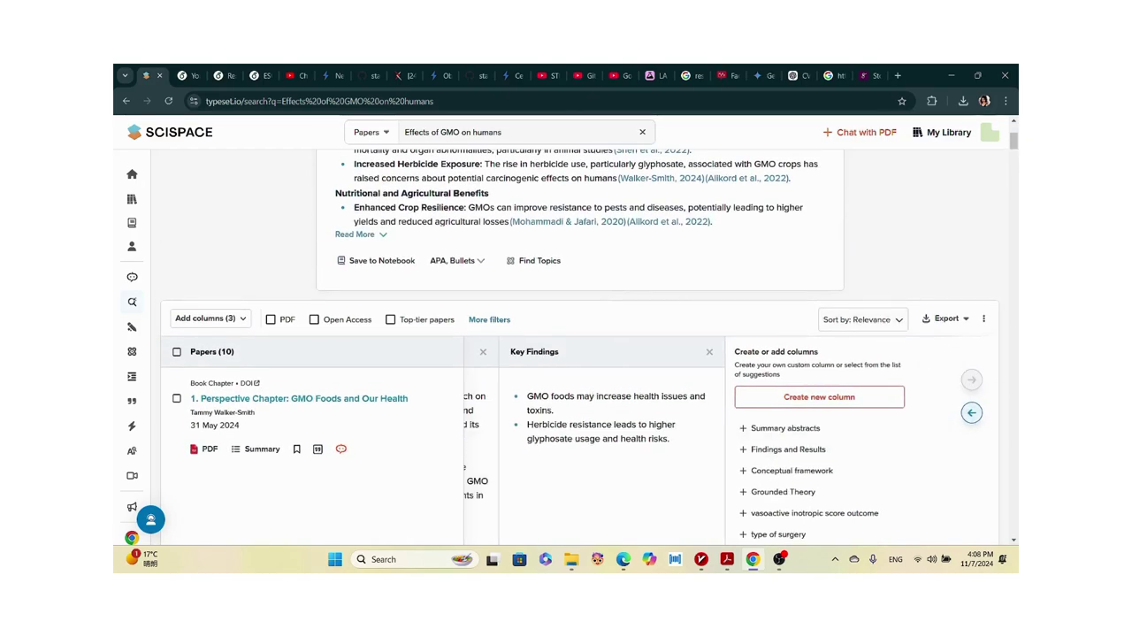
pyautogui.click(709, 351)
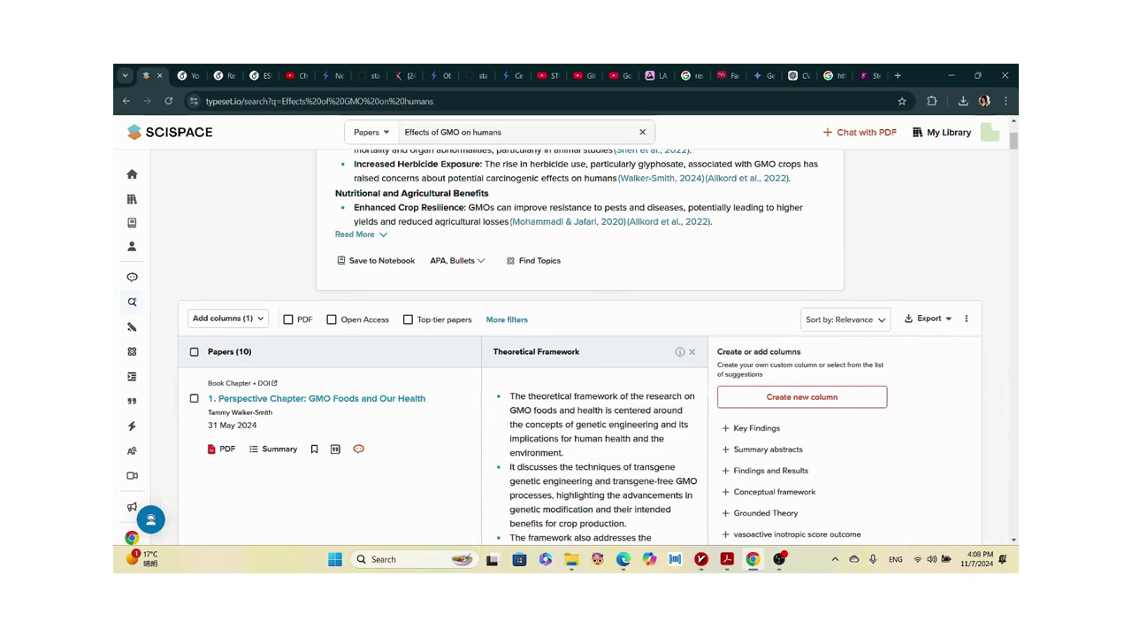
# Look through the listed papers and the suggested column types, returning to the generated answer.
pyautogui.scroll(-10, 566, 353)
pyautogui.scroll(-10, 566, 354)
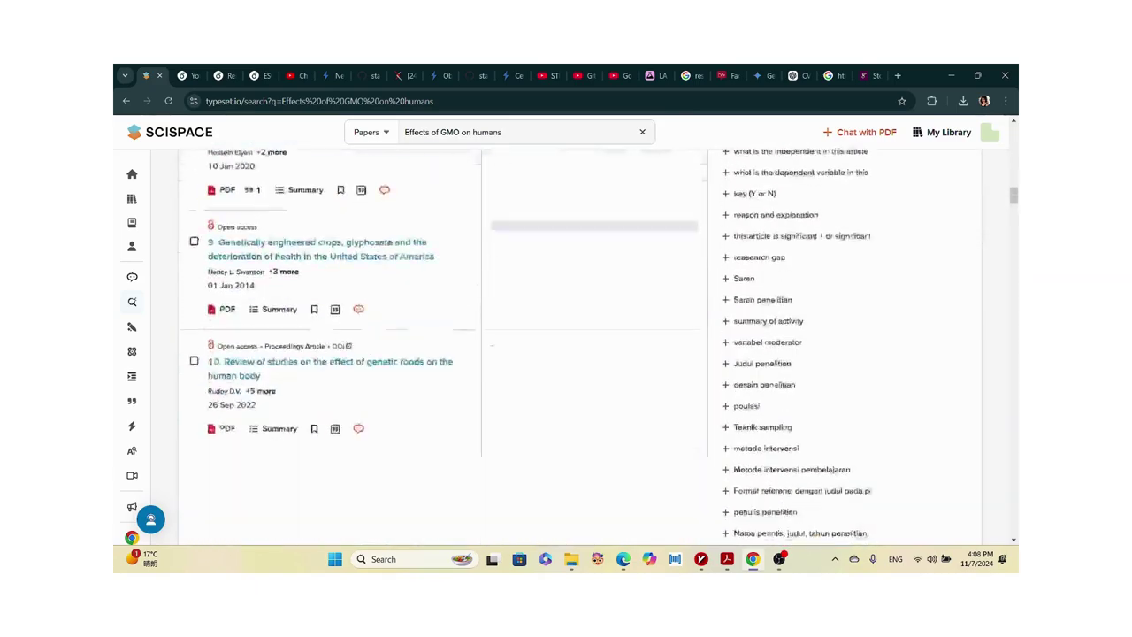
pyautogui.scroll(-15, 566, 354)
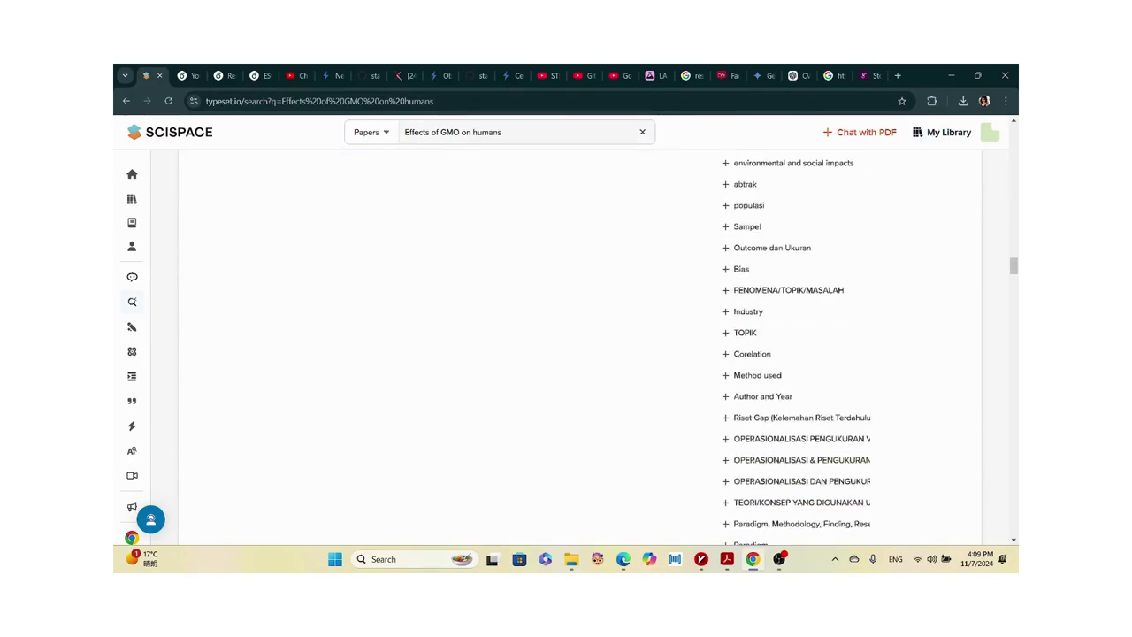
pyautogui.scroll(20, 566, 354)
pyautogui.scroll(15, 566, 353)
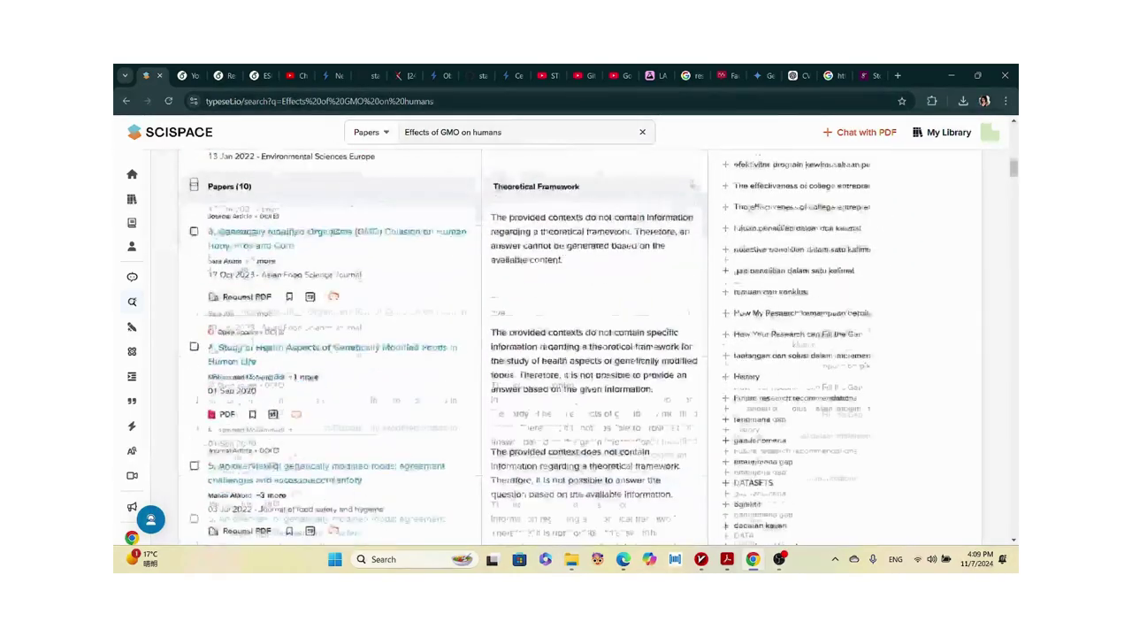
pyautogui.scroll(1, 565, 354)
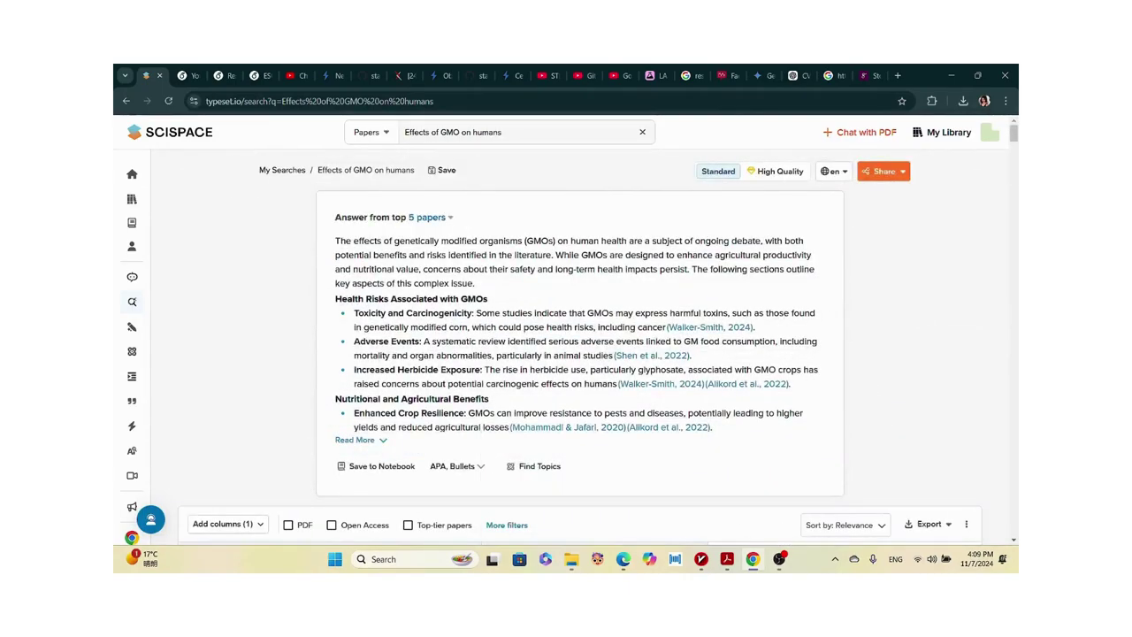
# Open a blank AI Writer notebook and switch to Overleaf to find the Introduction in the ESO Phase1 Scientific Rationale Template 2 project.
pyautogui.moveTo(134, 327)
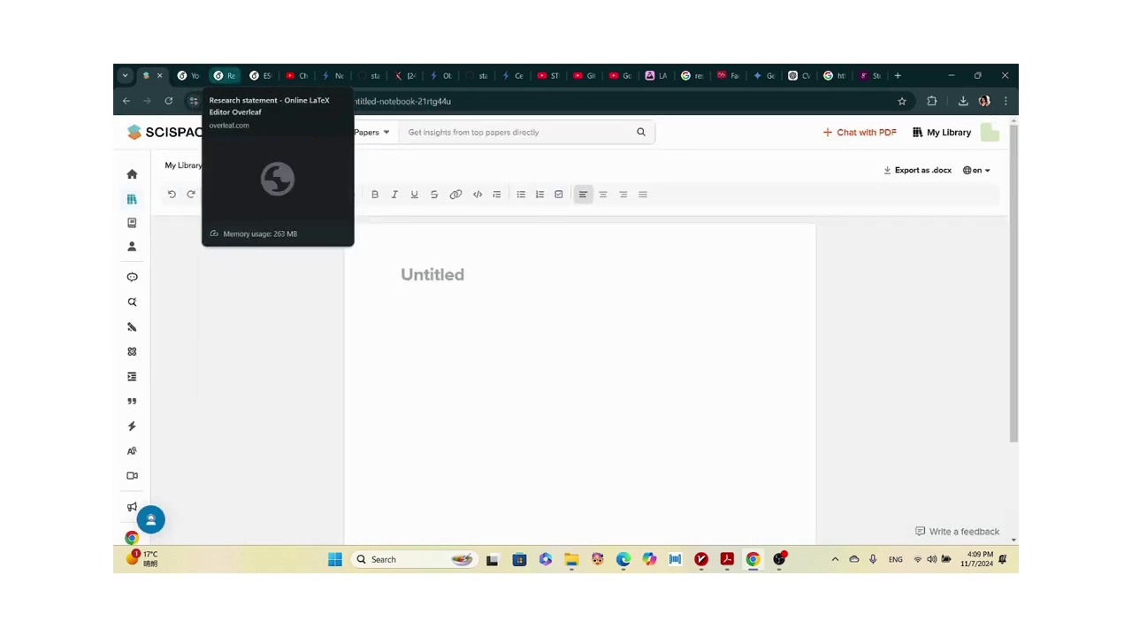
pyautogui.click(222, 75)
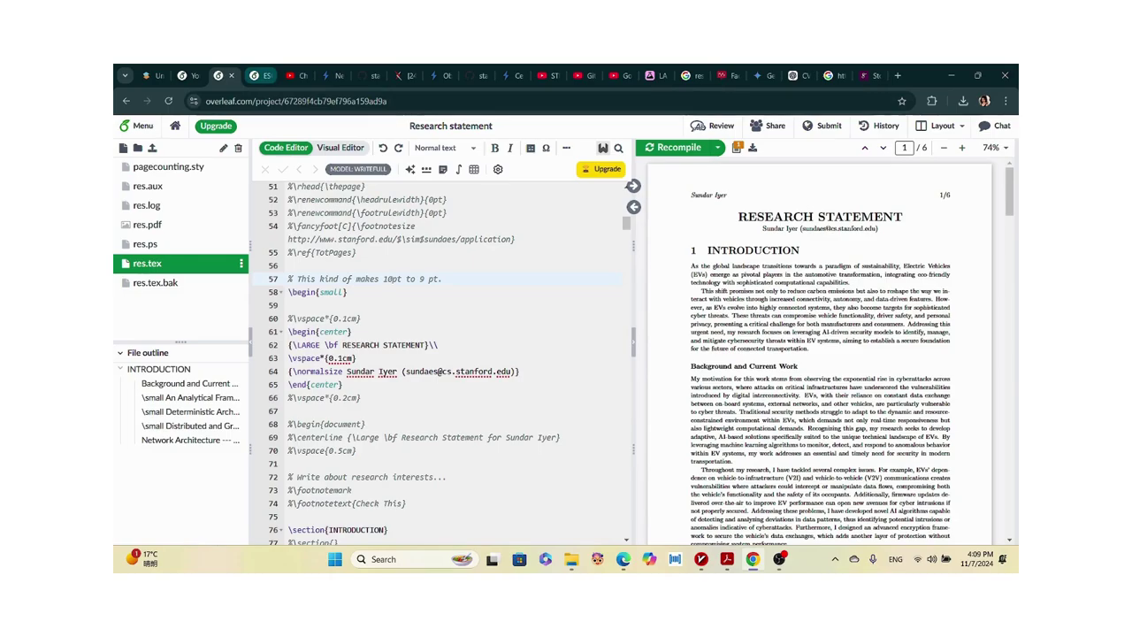
pyautogui.click(258, 75)
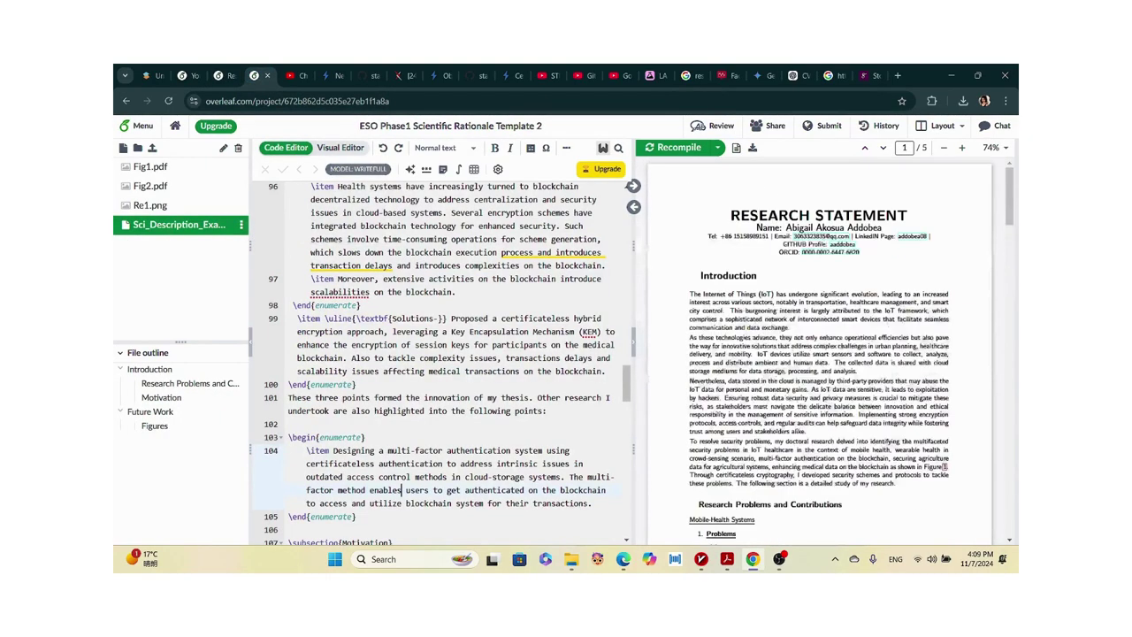
pyautogui.scroll(18, 442, 363)
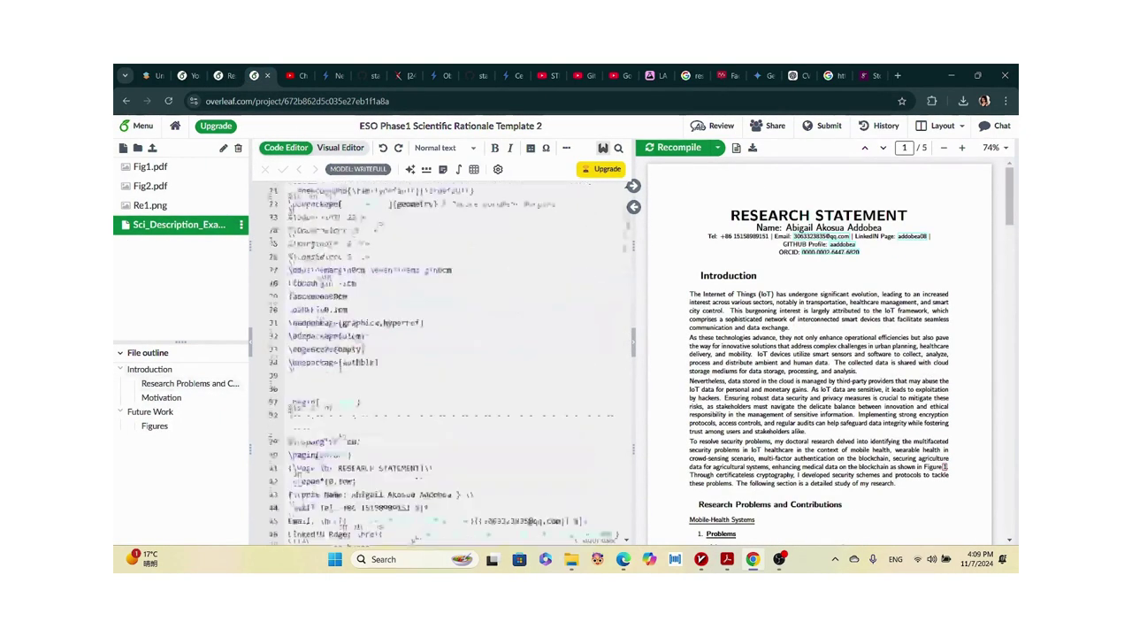
pyautogui.scroll(-2, 442, 363)
pyautogui.scroll(-5, 404, 305)
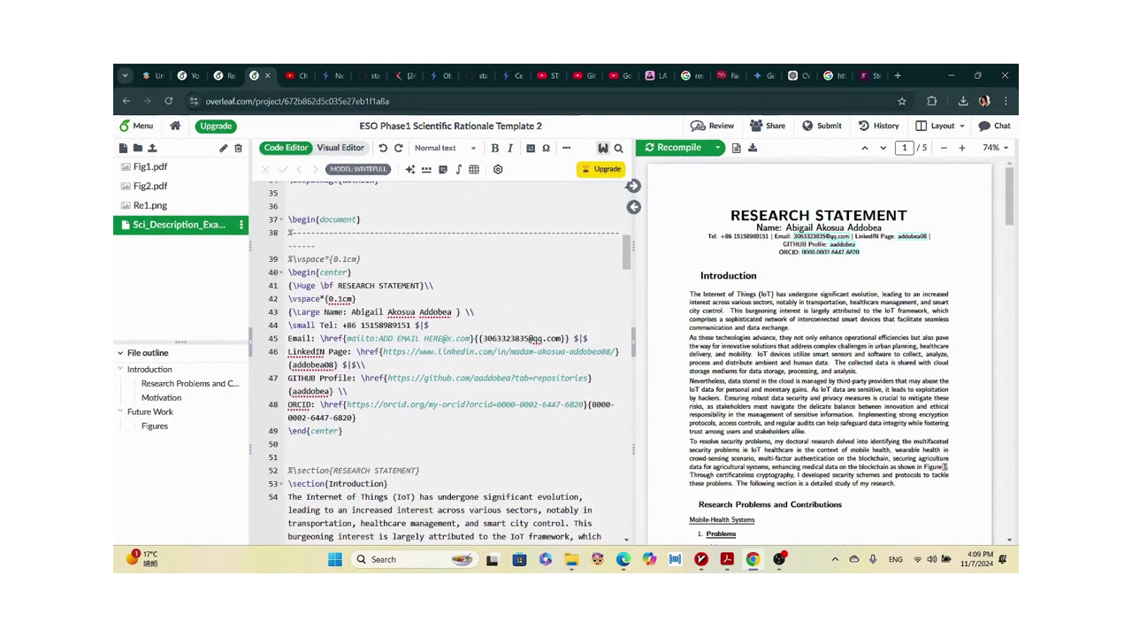
pyautogui.click(221, 75)
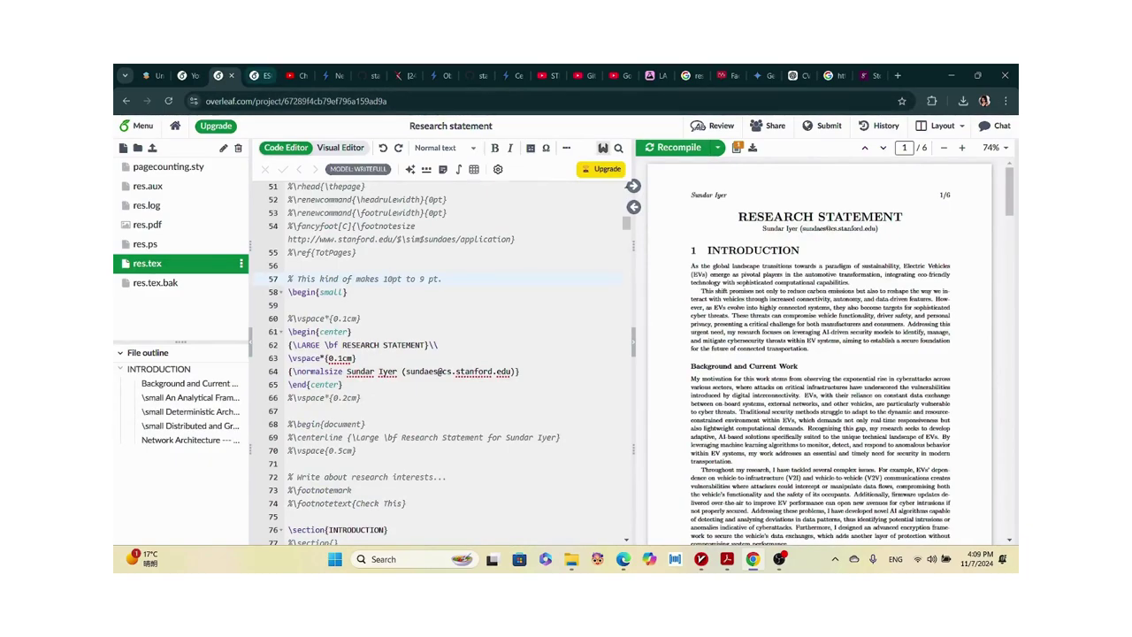
pyautogui.click(256, 75)
pyautogui.scroll(-2, 446, 353)
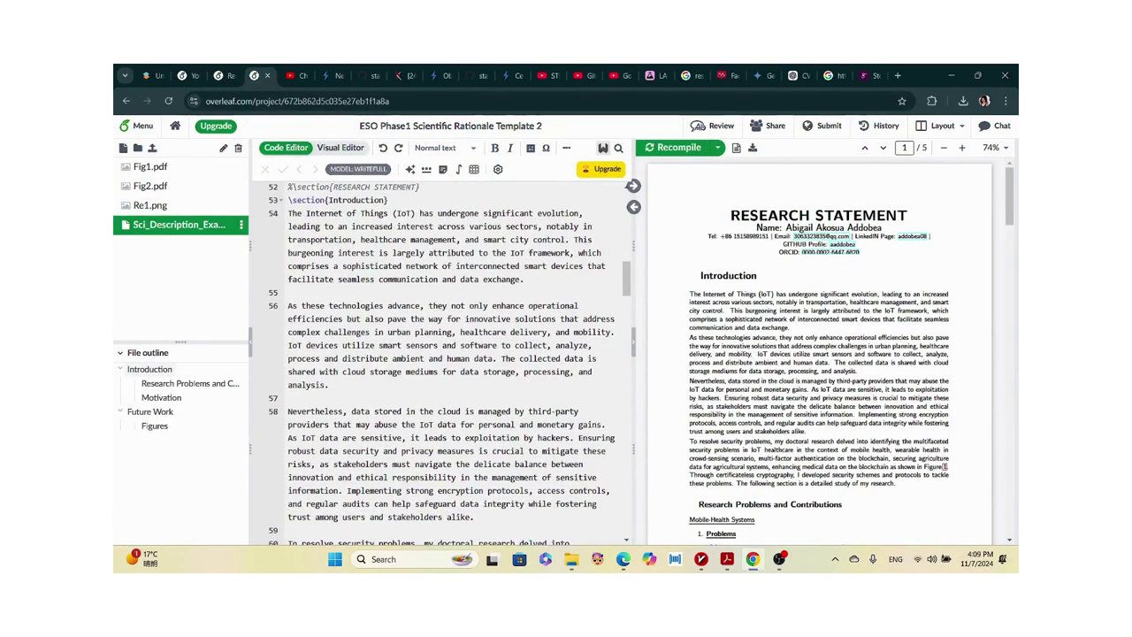
# Copy the first Introduction paragraph about the Internet of Things and paste it into the untitled SciSpace notebook.
pyautogui.moveTo(289, 213); pyautogui.dragTo(288, 291)
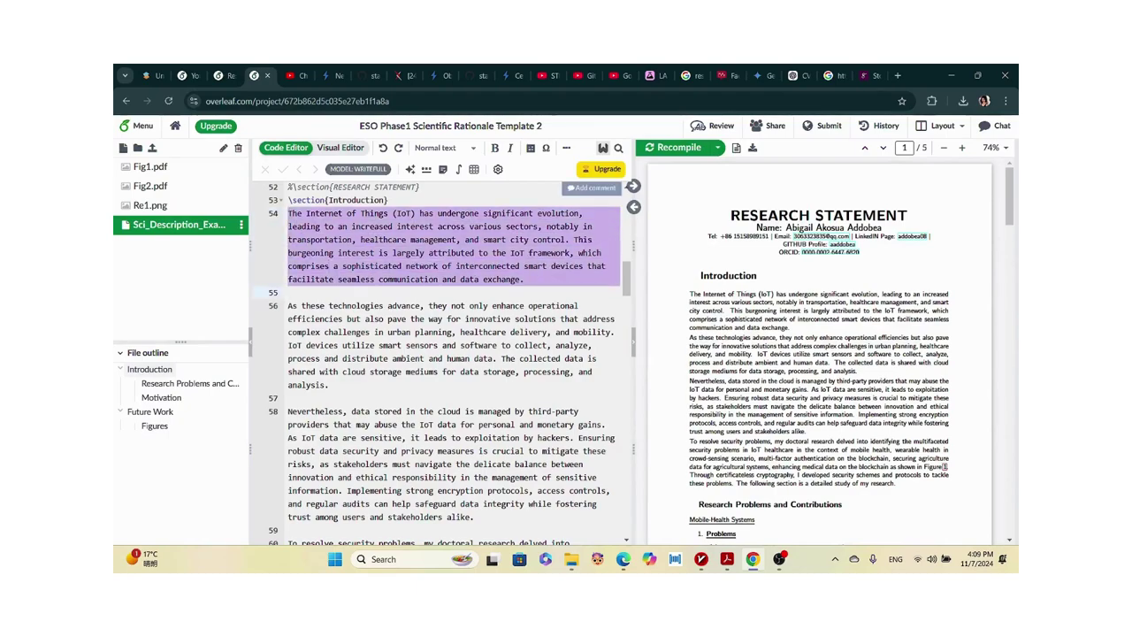
pyautogui.rightClick(410, 249)
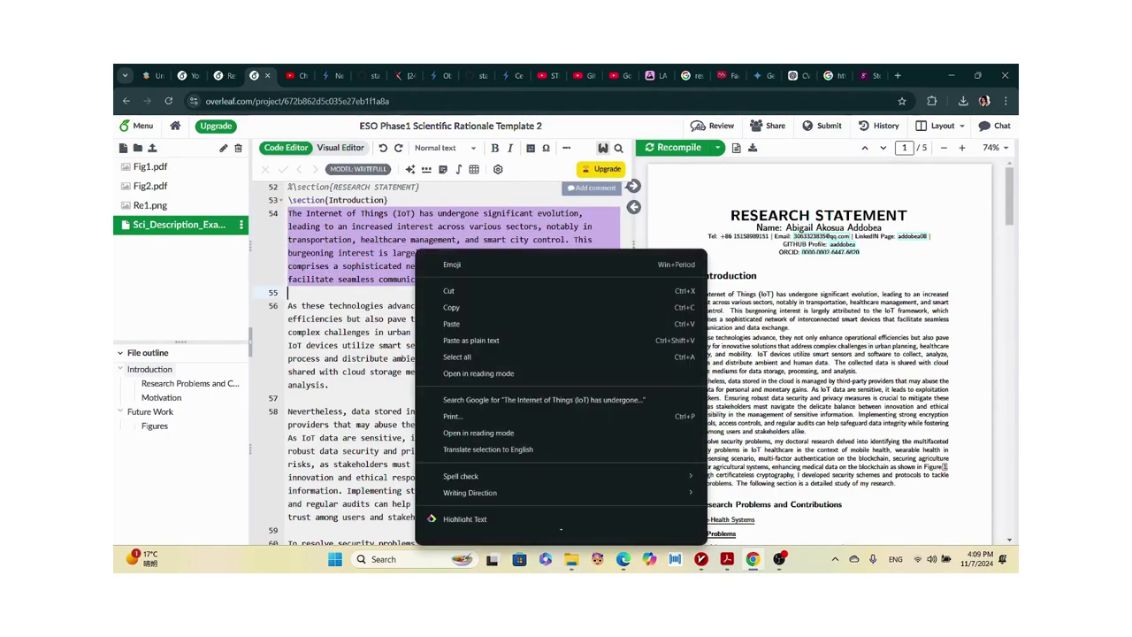
pyautogui.click(446, 306)
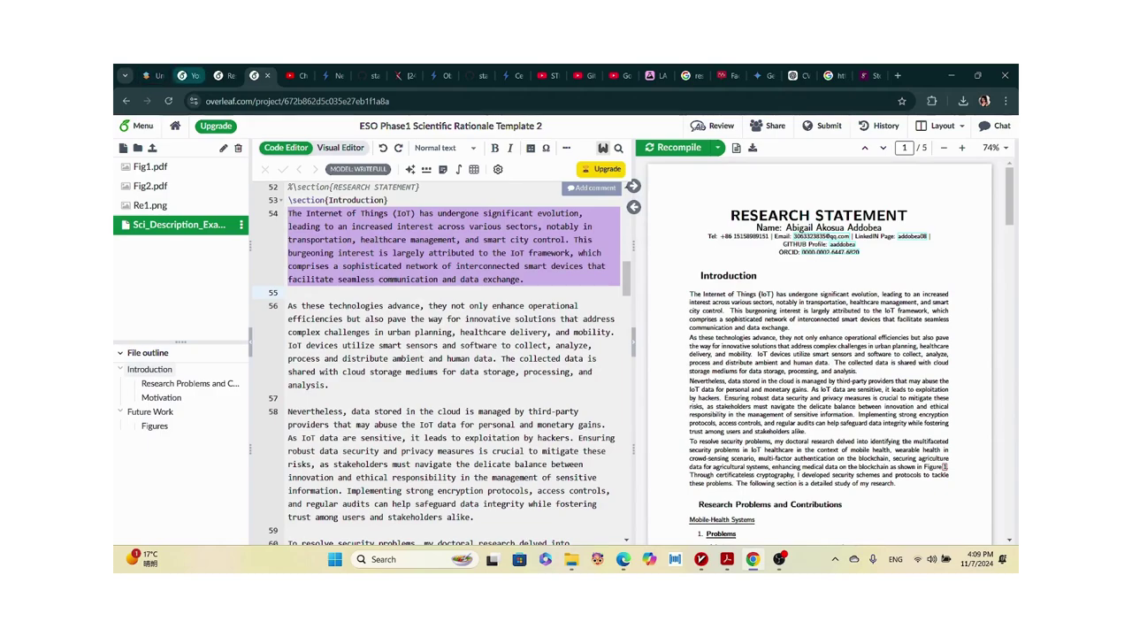
pyautogui.click(152, 75)
pyautogui.click(442, 274)
pyautogui.hotkey('ctrl', 'v')
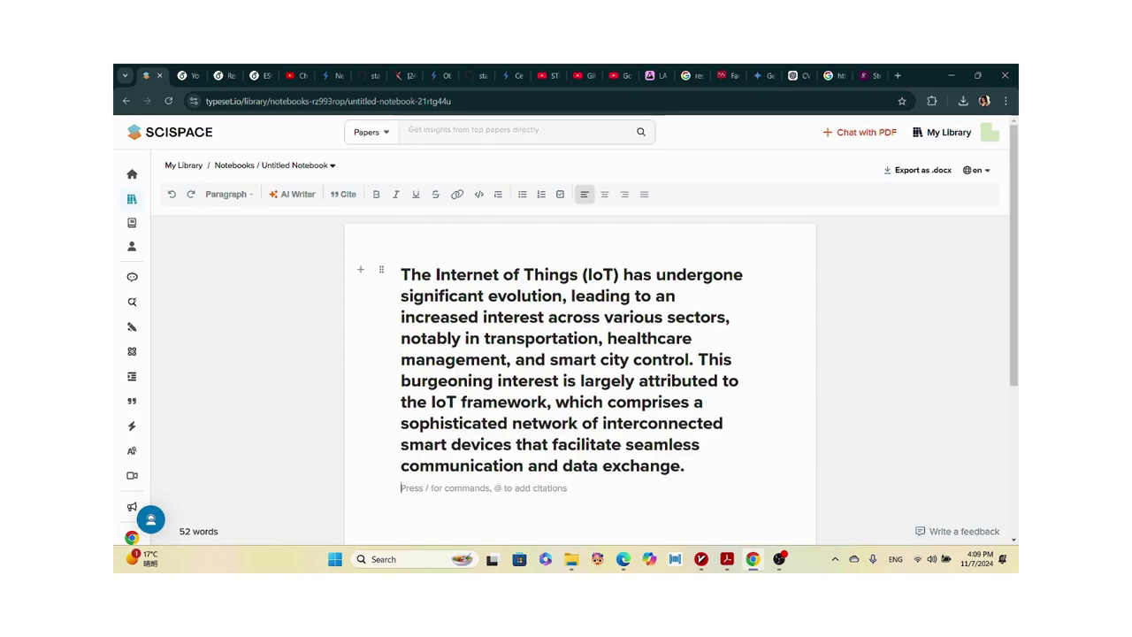
# Have AI Writer write an introduction from the pasted Internet of Things paragraph and accept the generated text.
pyautogui.click(227, 193)
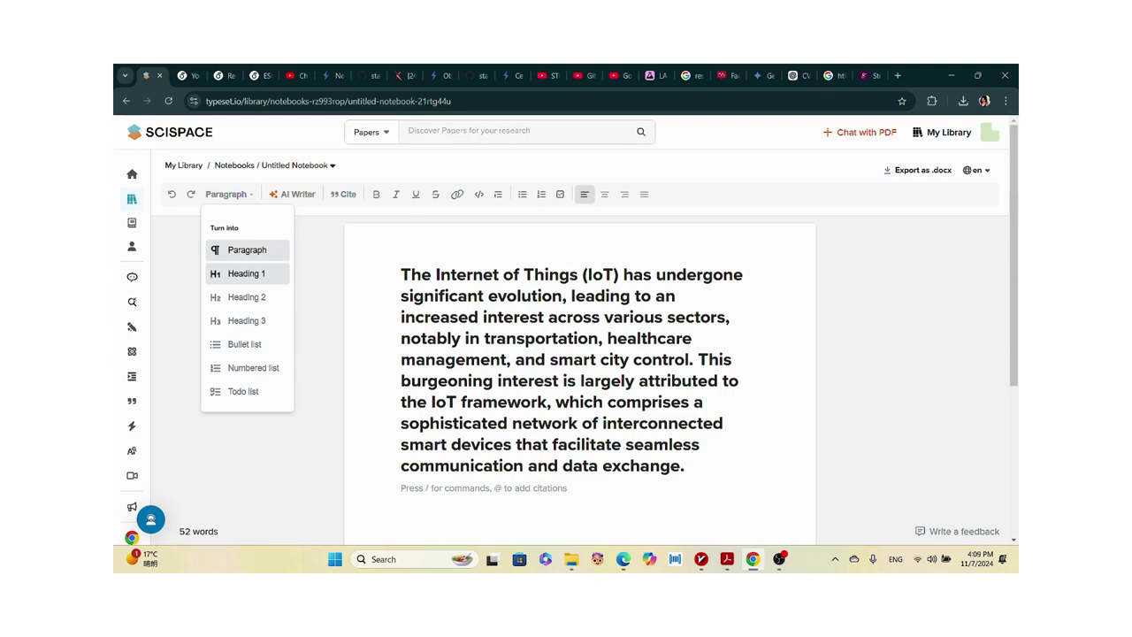
pyautogui.click(292, 194)
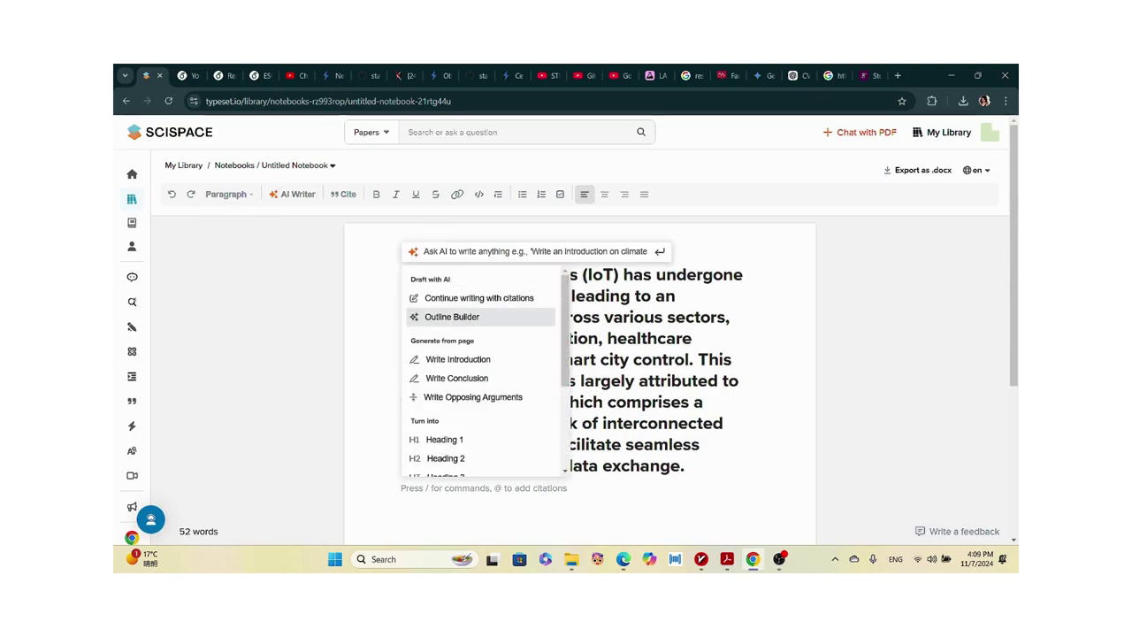
pyautogui.press('Down')
pyautogui.press('Down')
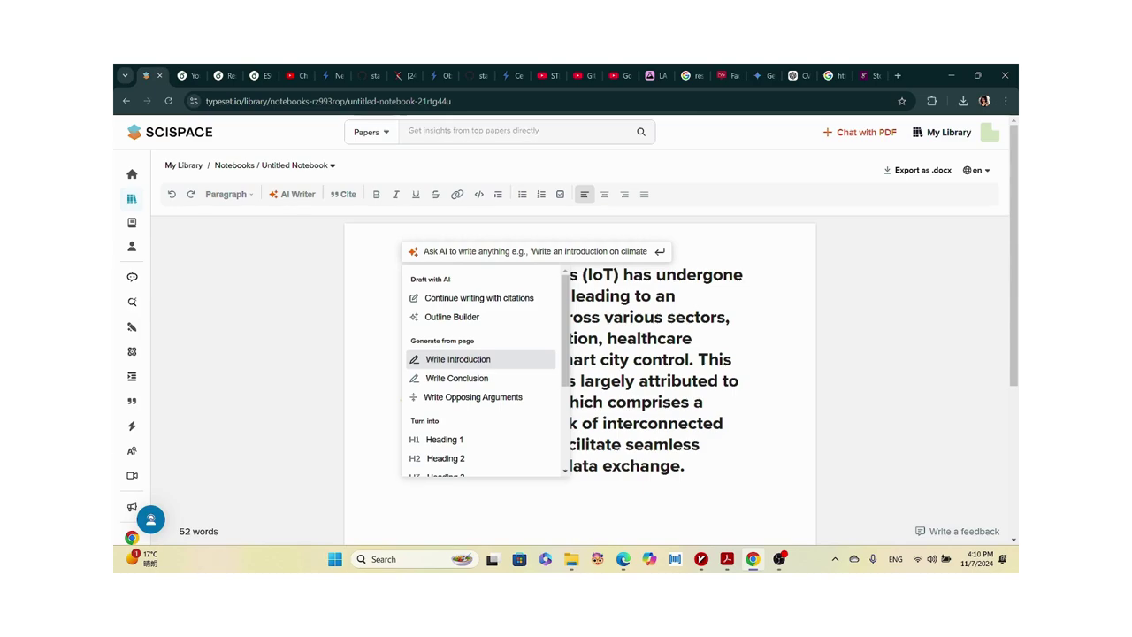
pyautogui.press('Return')
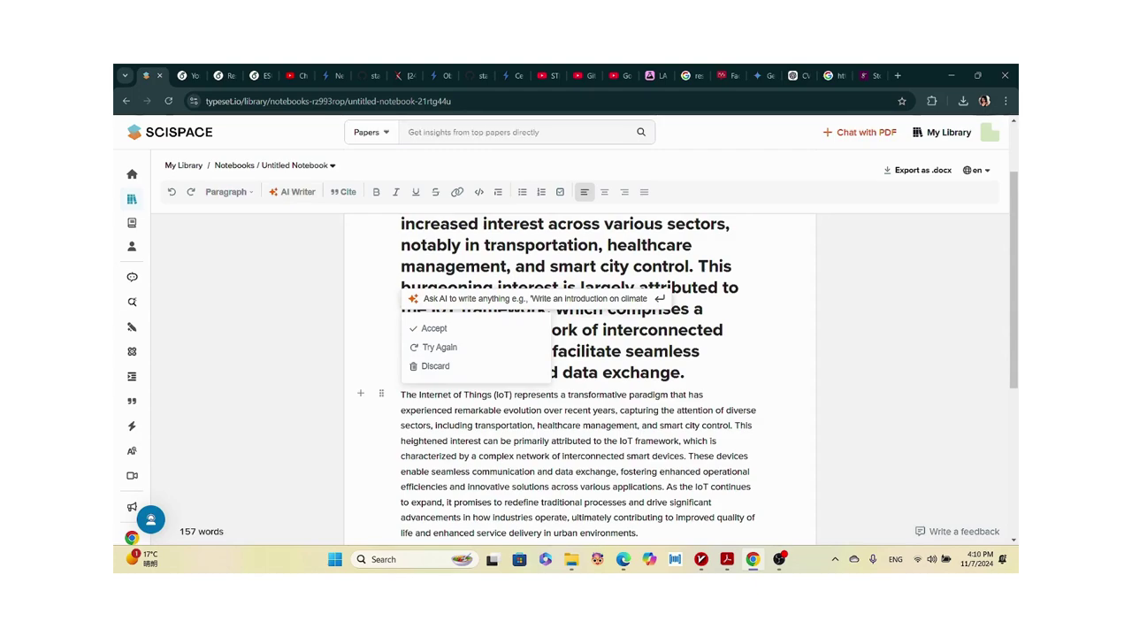
pyautogui.scroll(-2, 579, 378)
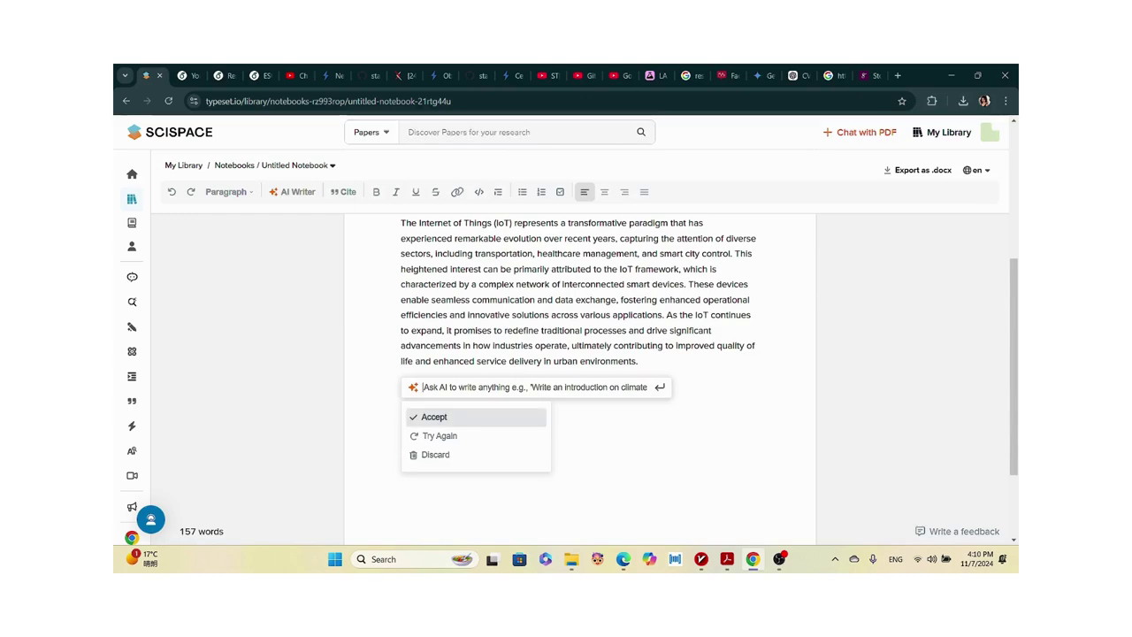
pyautogui.click(434, 416)
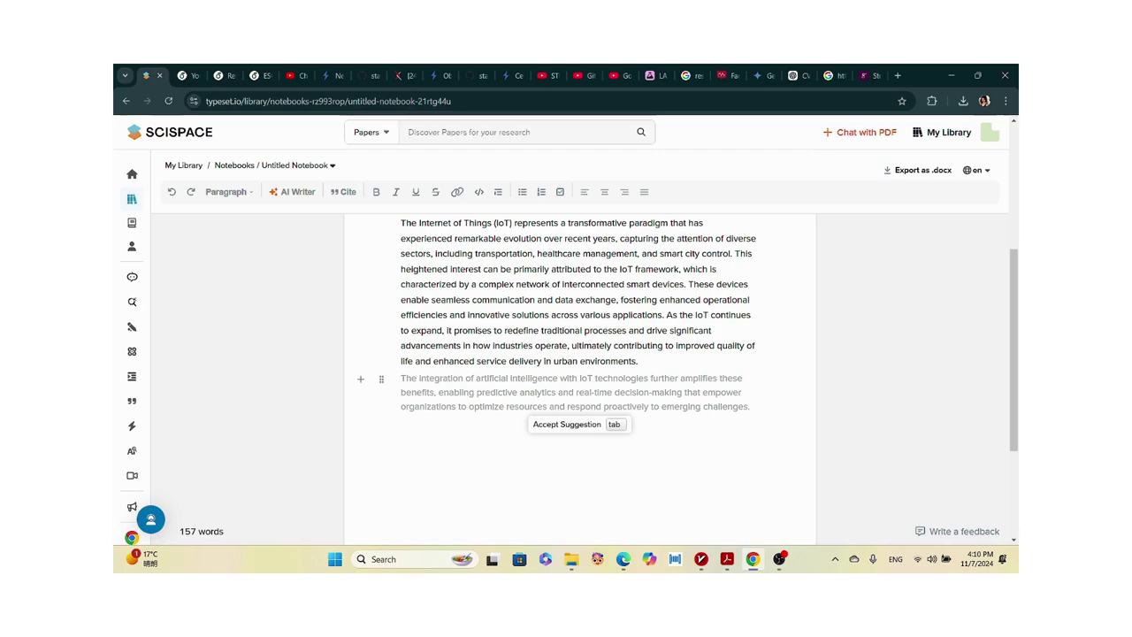
# Accept two suggested continuations, on AI integration with IoT and the resulting synergy, and separate "challenges." and "This" with a space.
pyautogui.press('Tab')
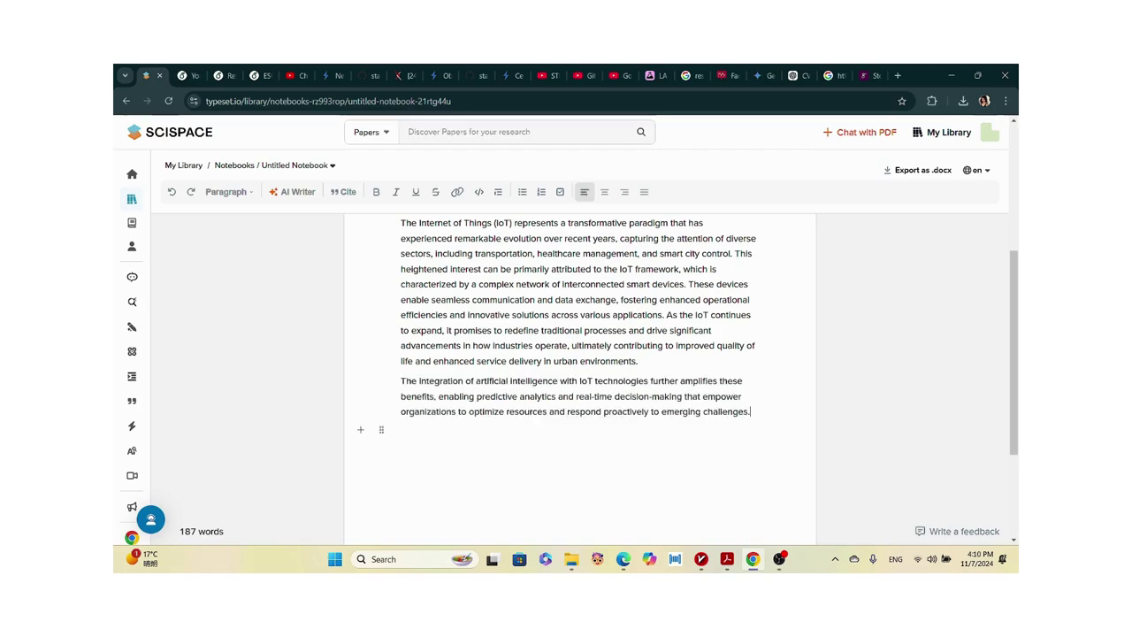
pyautogui.press('BackSpace')
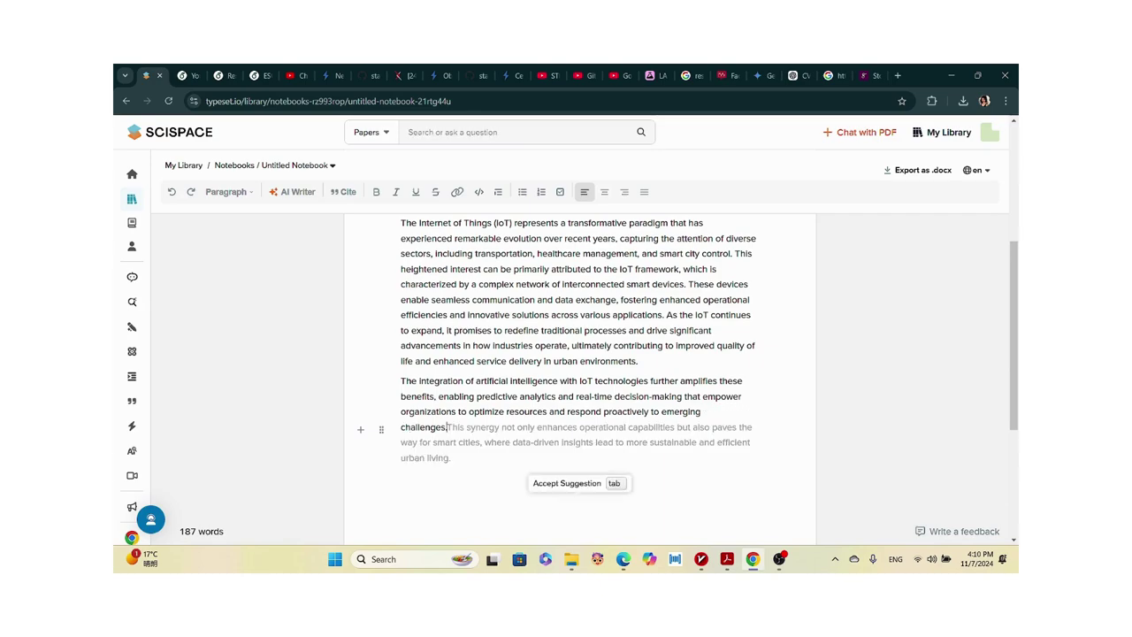
pyautogui.press('Tab')
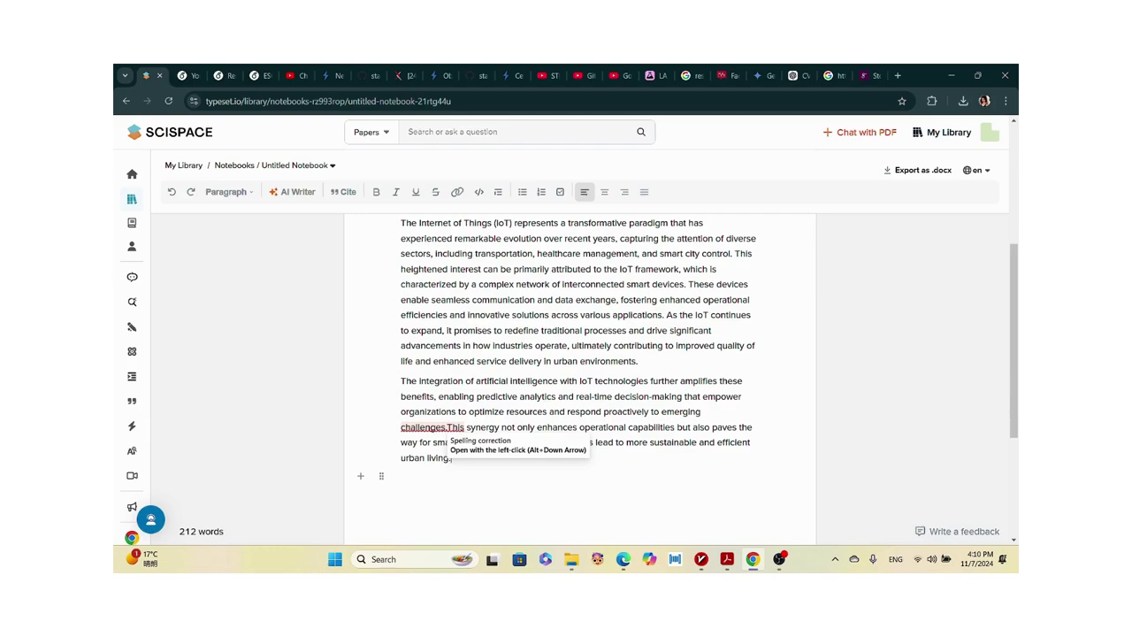
pyautogui.click(447, 427)
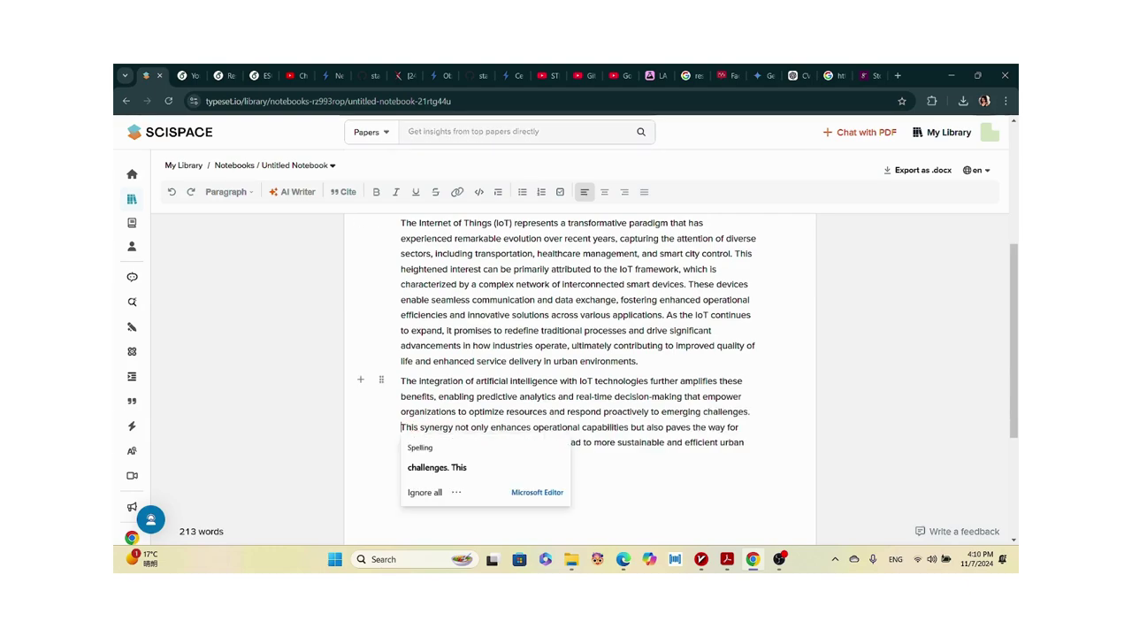
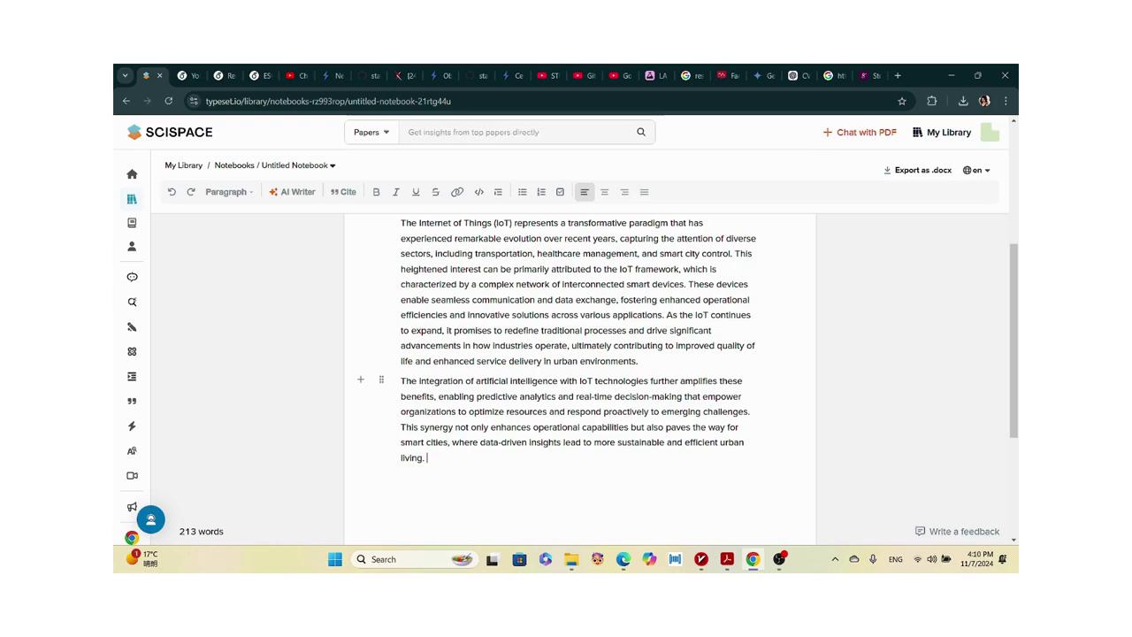
# Accept two more suggested continuations, on connected urban systems and growing urban populations, and insert a space between "responses" and ".As".
pyautogui.press('Tab')
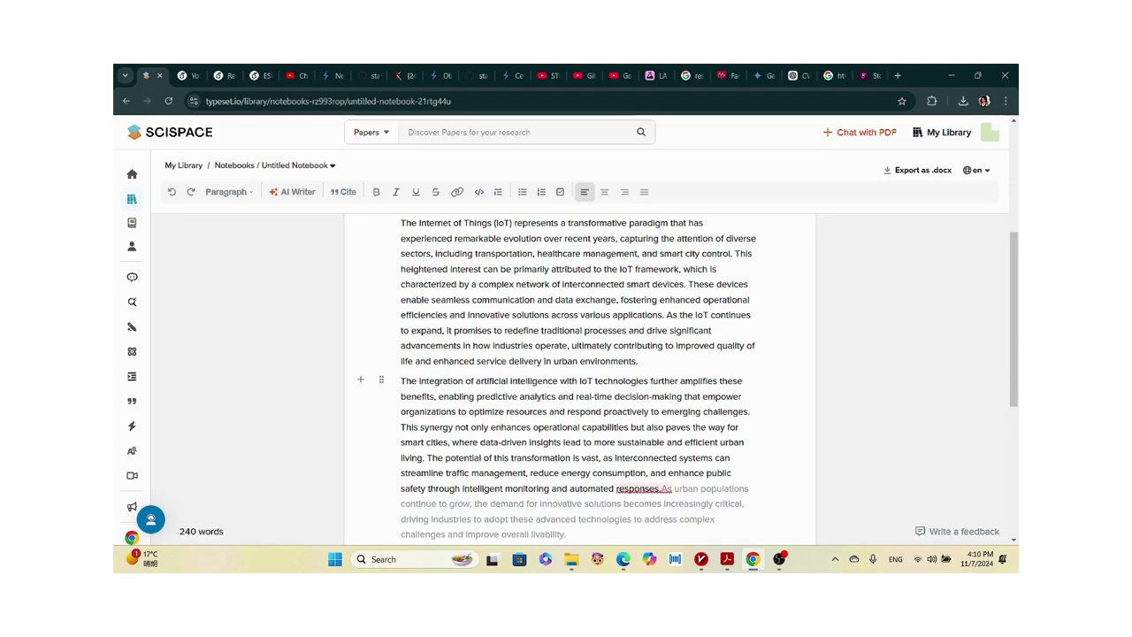
pyautogui.press('Tab')
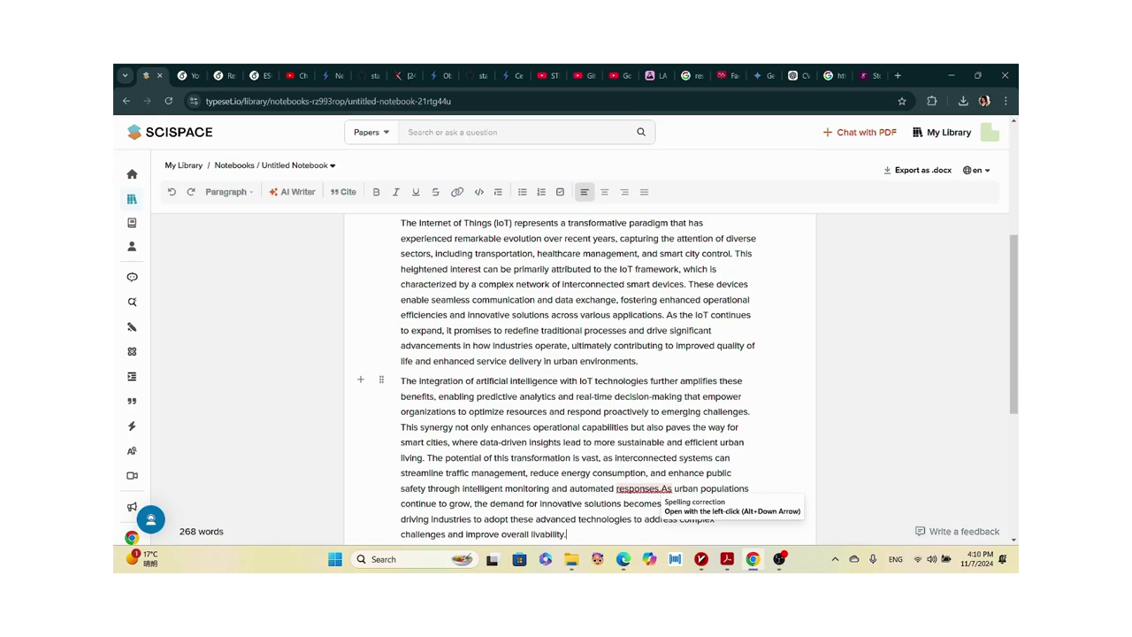
pyautogui.click(662, 488)
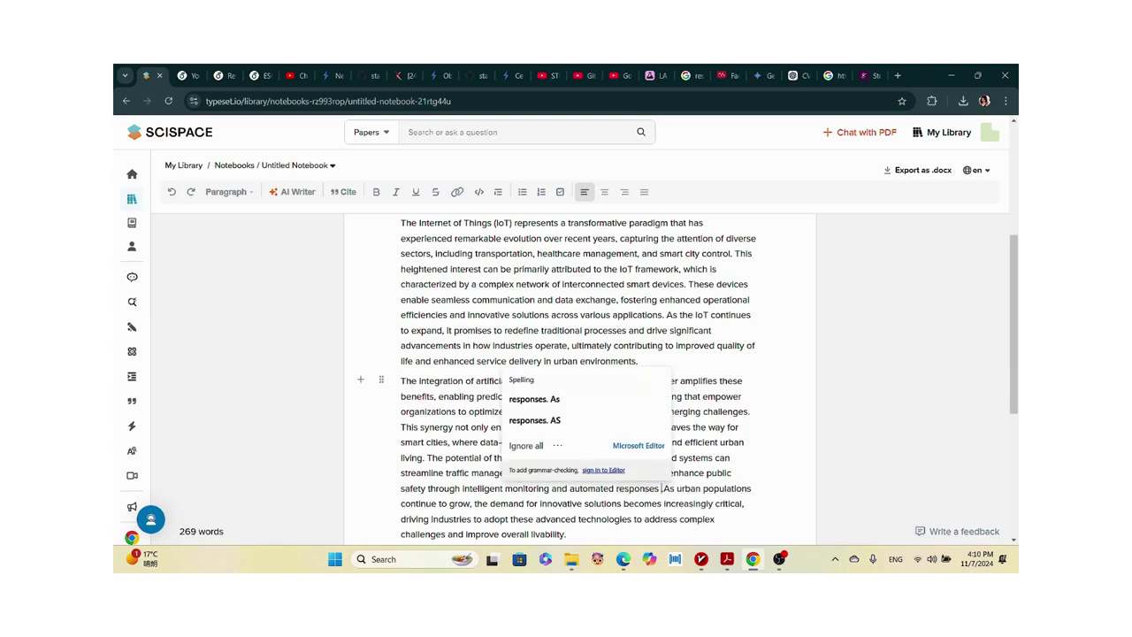
pyautogui.press('Escape')
# Select only the generated paragraph beginning "The Internet of Things (IoT) represents" and copy it.
pyautogui.hotkey('ctrl', 'a')
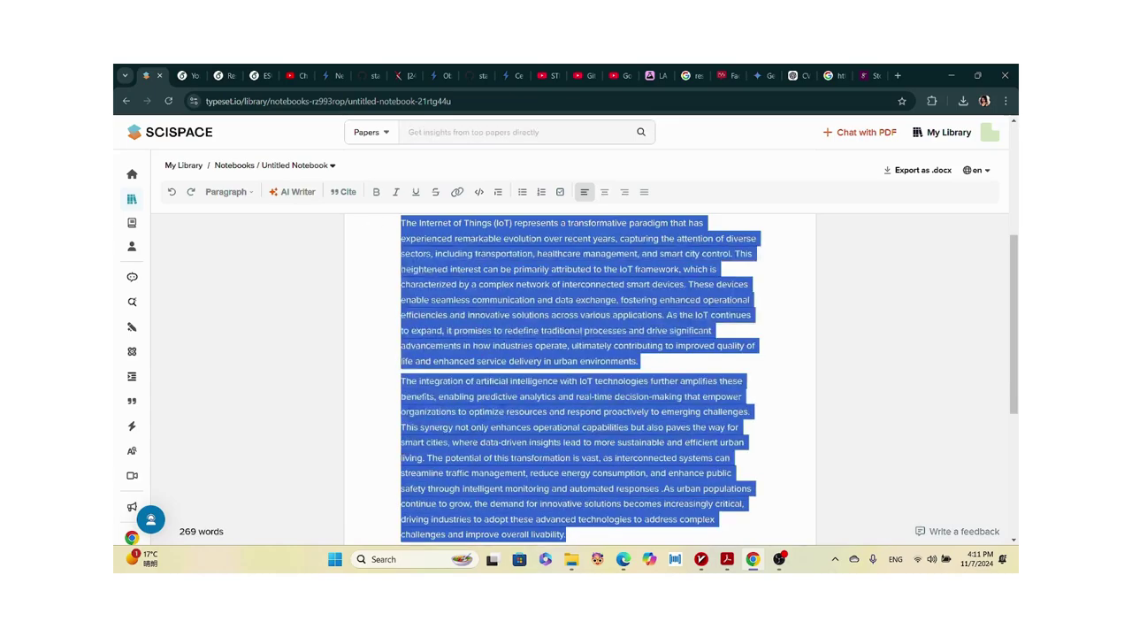
pyautogui.moveTo(566, 534); pyautogui.dragTo(409, 200)
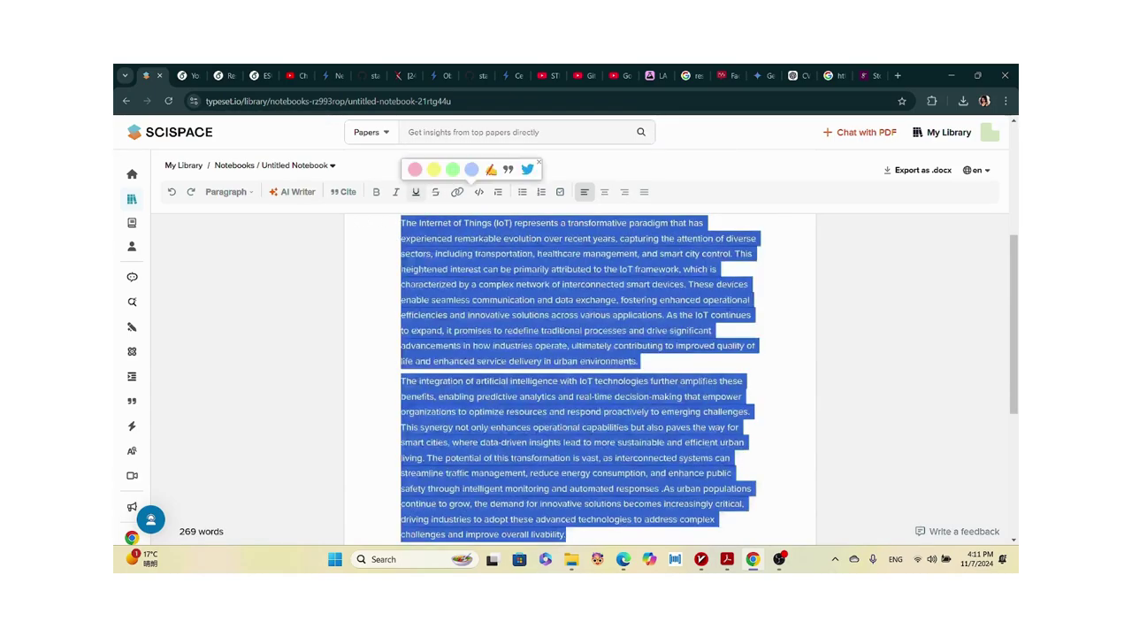
pyautogui.scroll(2, 414, 196)
pyautogui.click(409, 373)
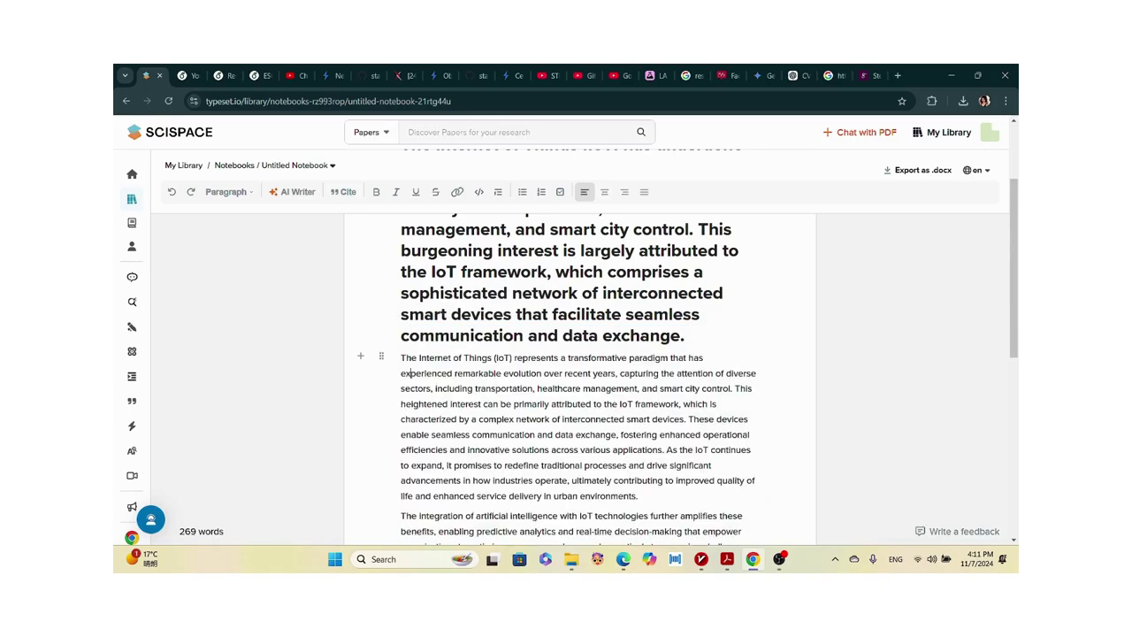
pyautogui.moveTo(401, 357); pyautogui.dragTo(566, 543)
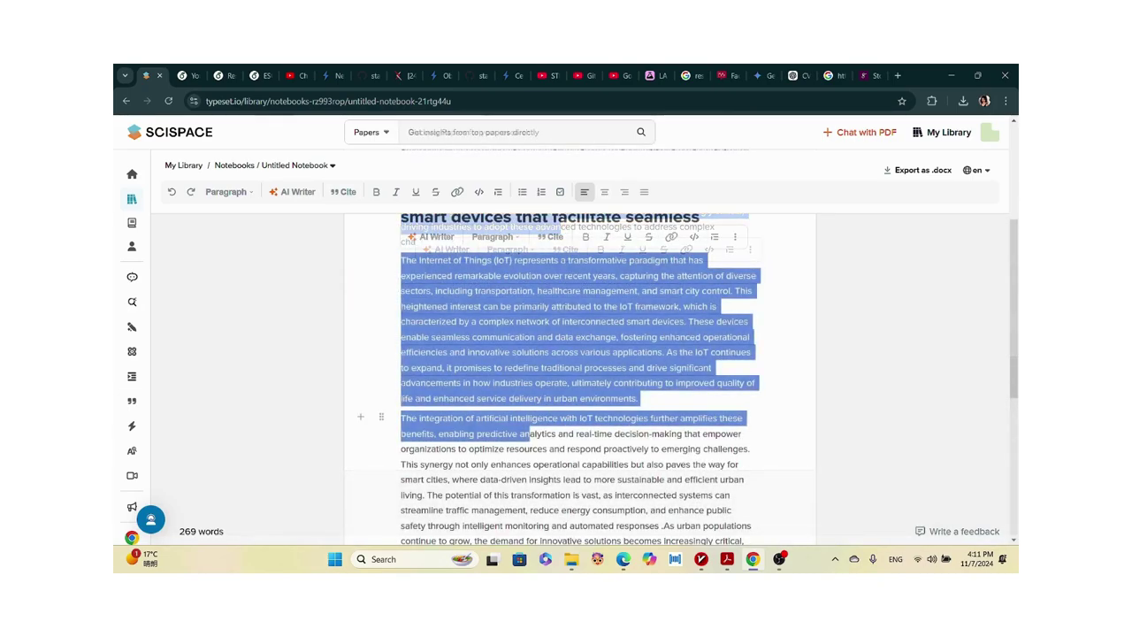
pyautogui.moveTo(528, 433); pyautogui.dragTo(638, 400)
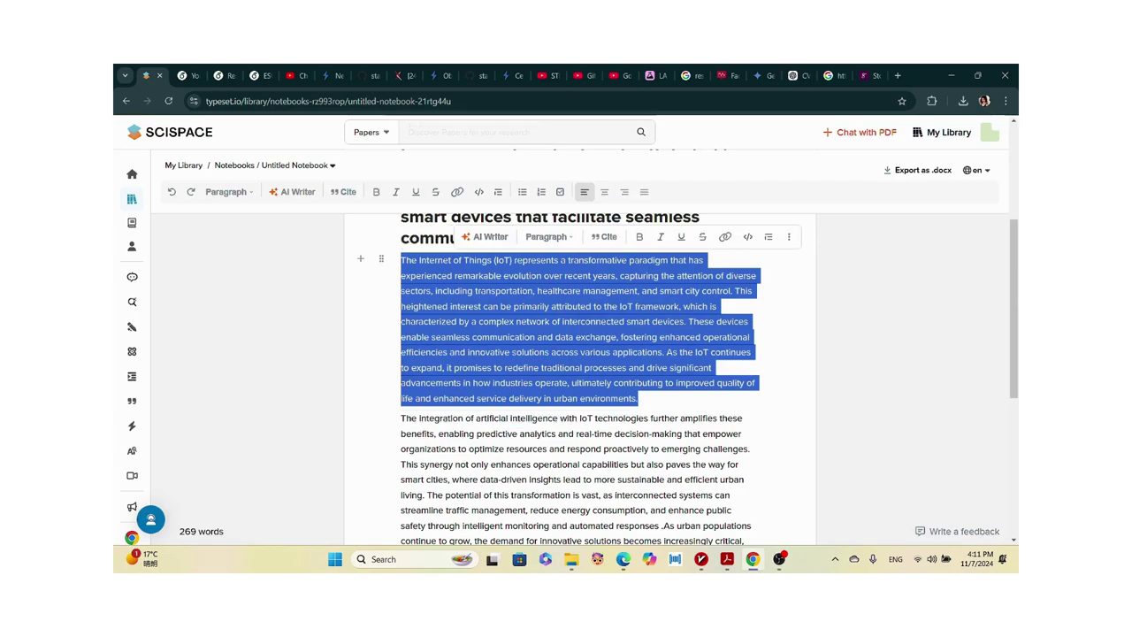
pyautogui.rightClick(704, 306)
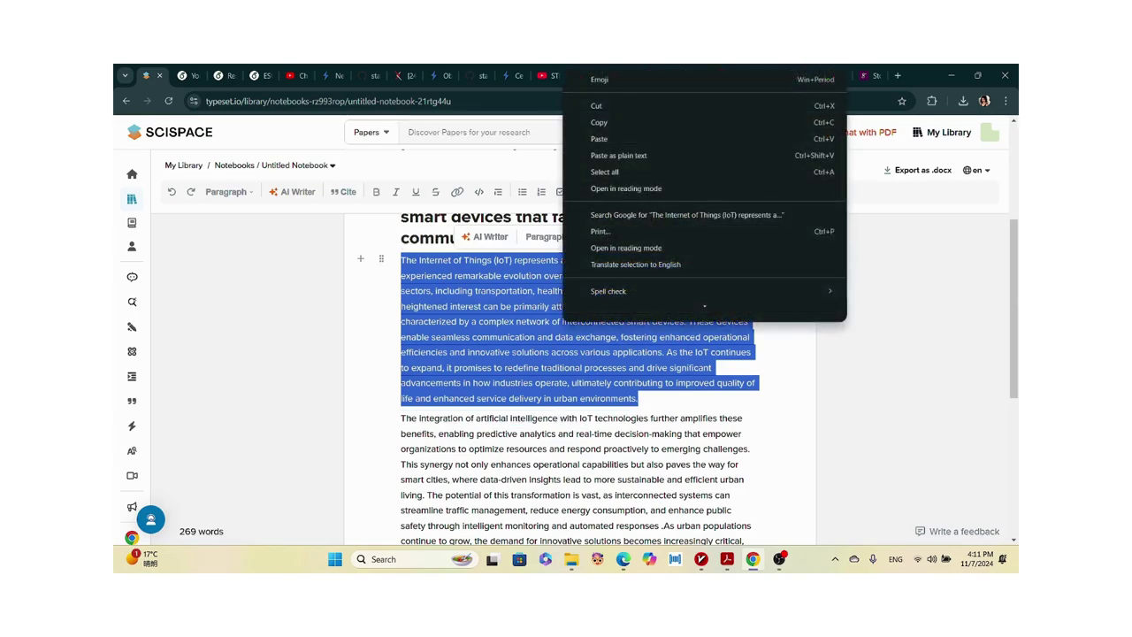
pyautogui.click(598, 122)
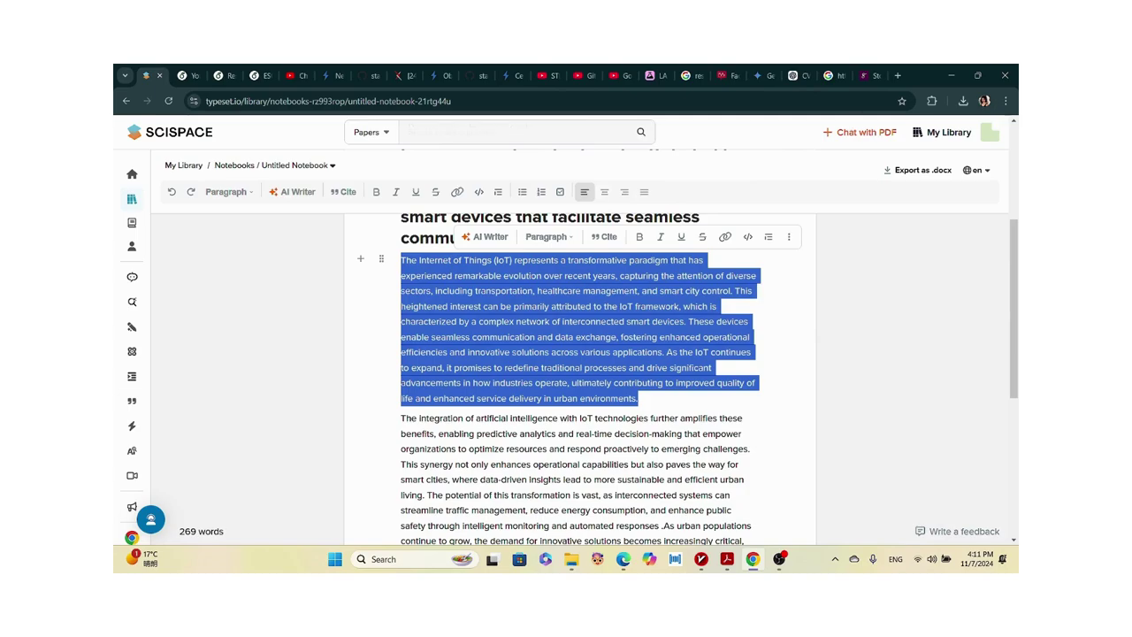
# Cite the suggested paper "Negative online news are shared more to social media" at the end of the first generated paragraph.
pyautogui.click(604, 236)
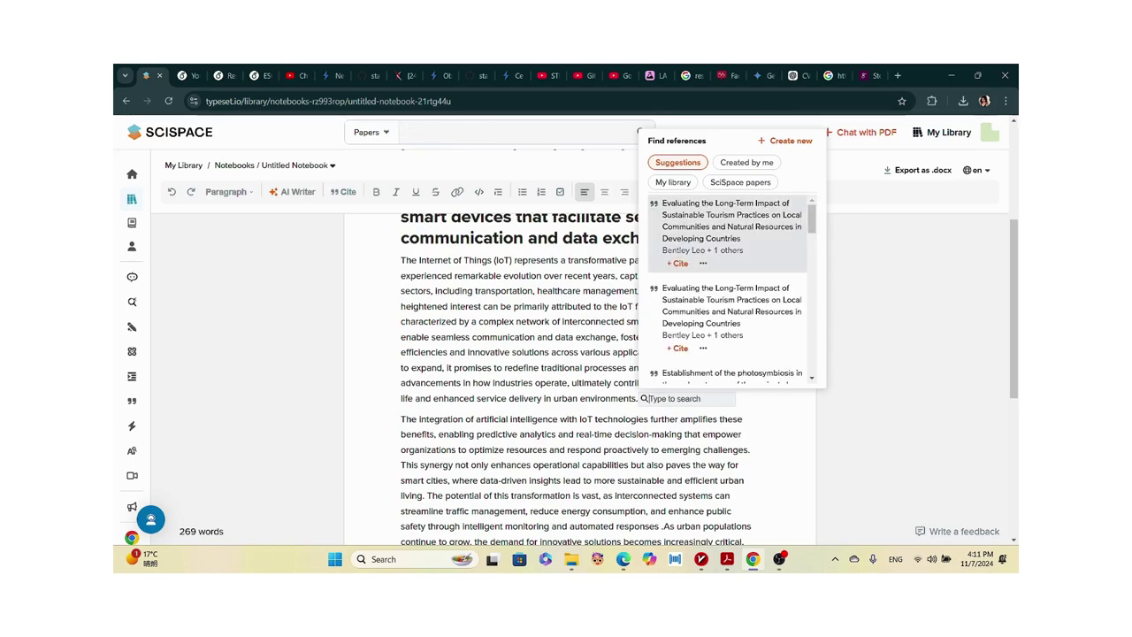
pyautogui.scroll(-2, 727, 301)
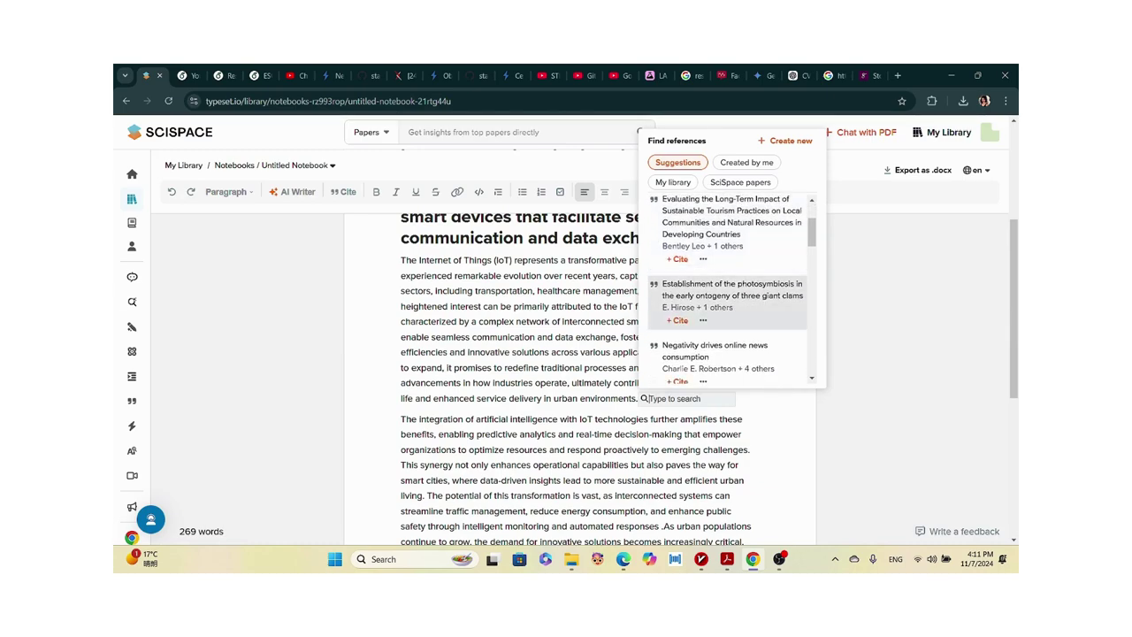
pyautogui.scroll(-2, 725, 283)
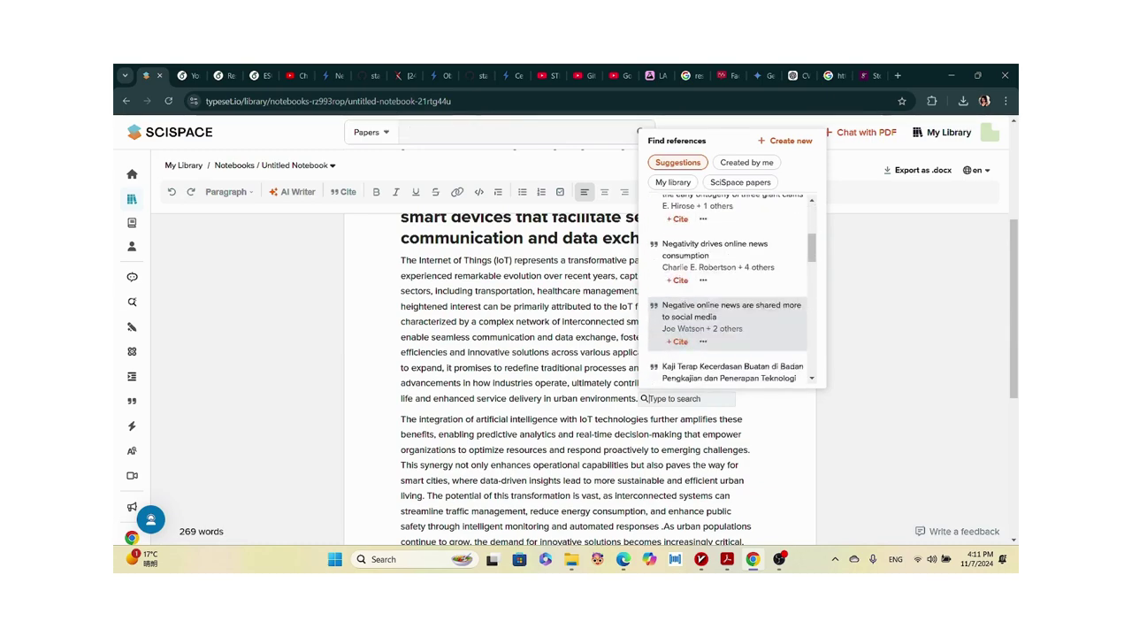
pyautogui.scroll(-1, 725, 274)
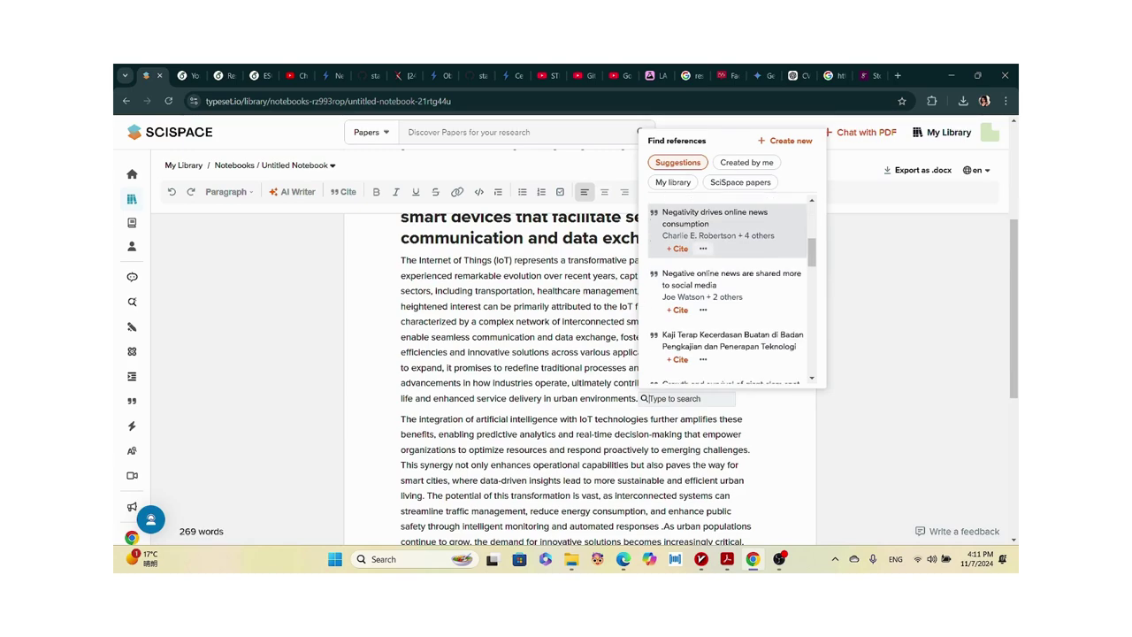
pyautogui.click(677, 305)
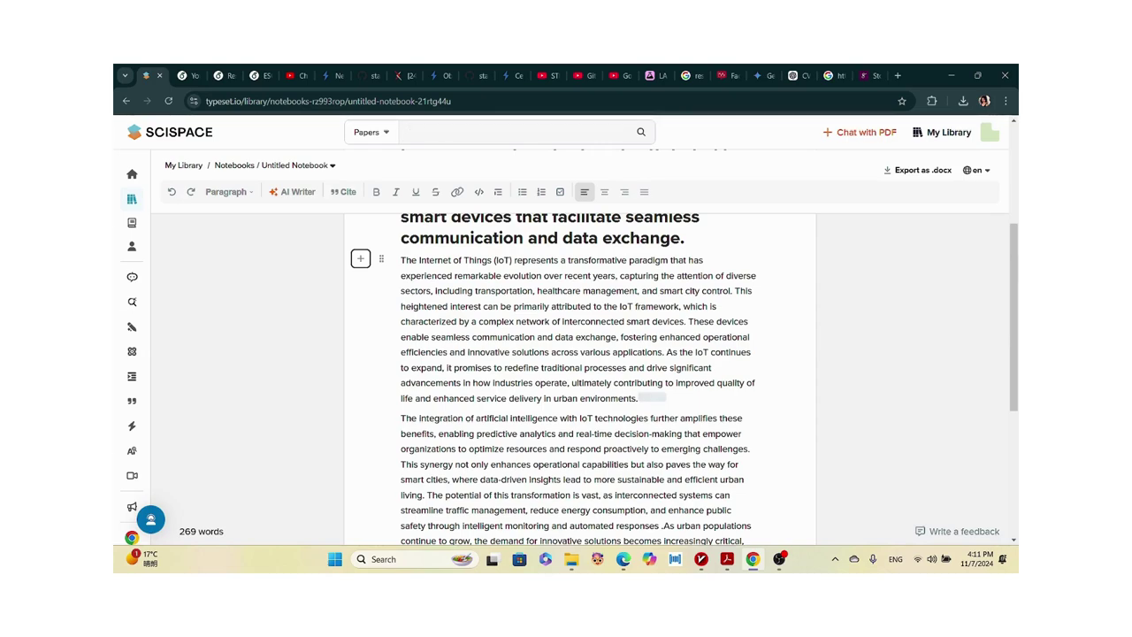
# Copy the text of the first generated paragraph again, leaving out its citation.
pyautogui.moveTo(401, 260); pyautogui.dragTo(638, 398)
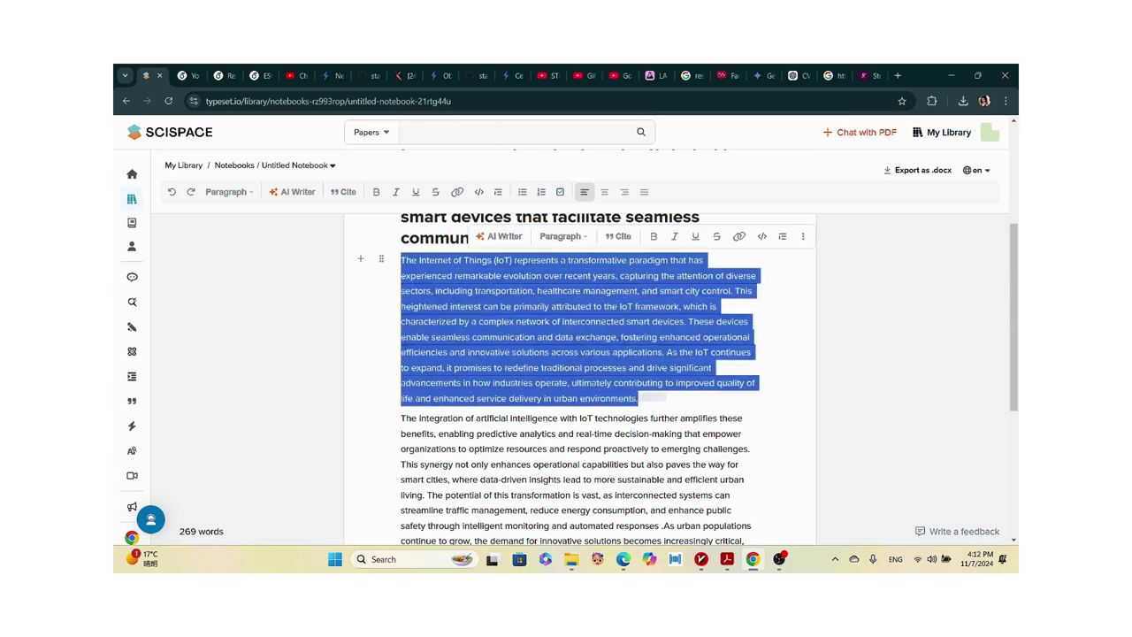
pyautogui.rightClick(612, 386)
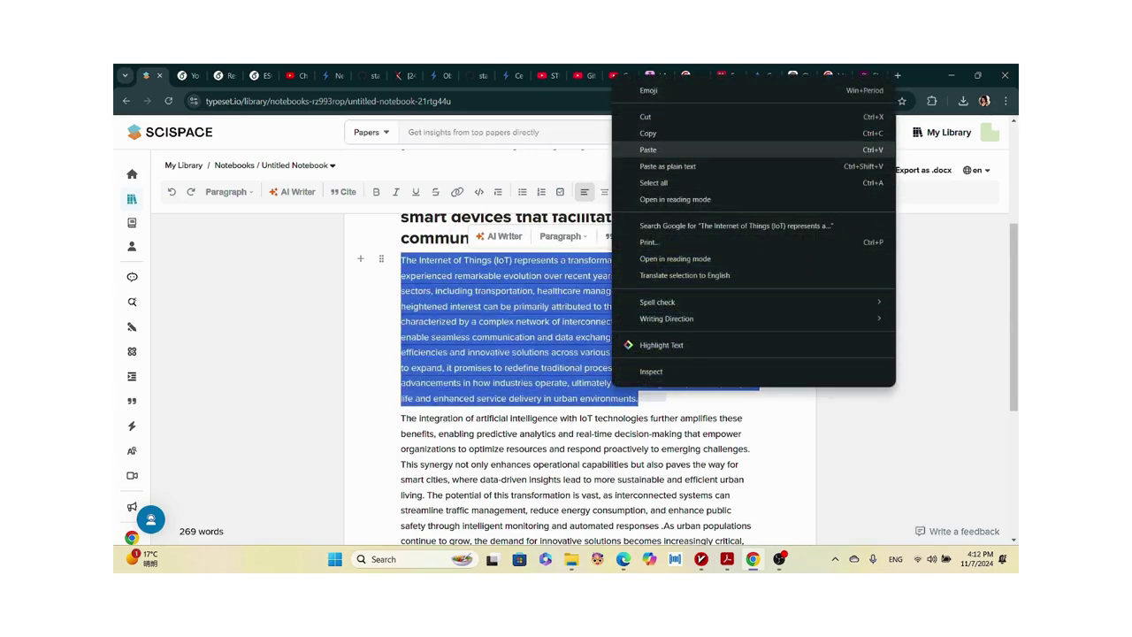
pyautogui.click(647, 133)
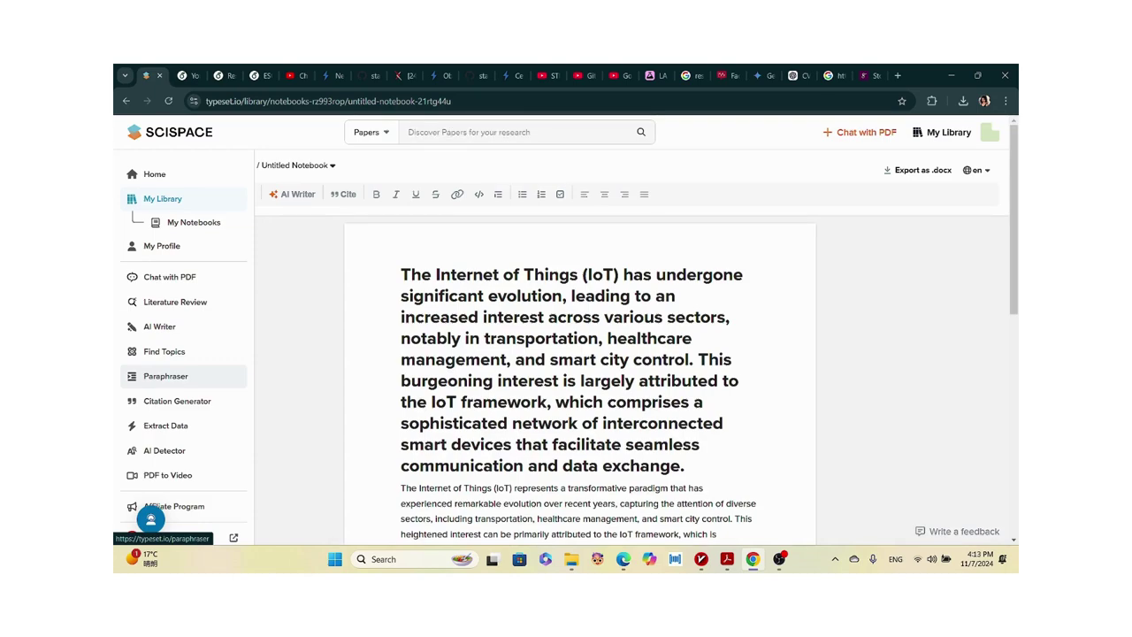
pyautogui.scroll(-3, 580, 380)
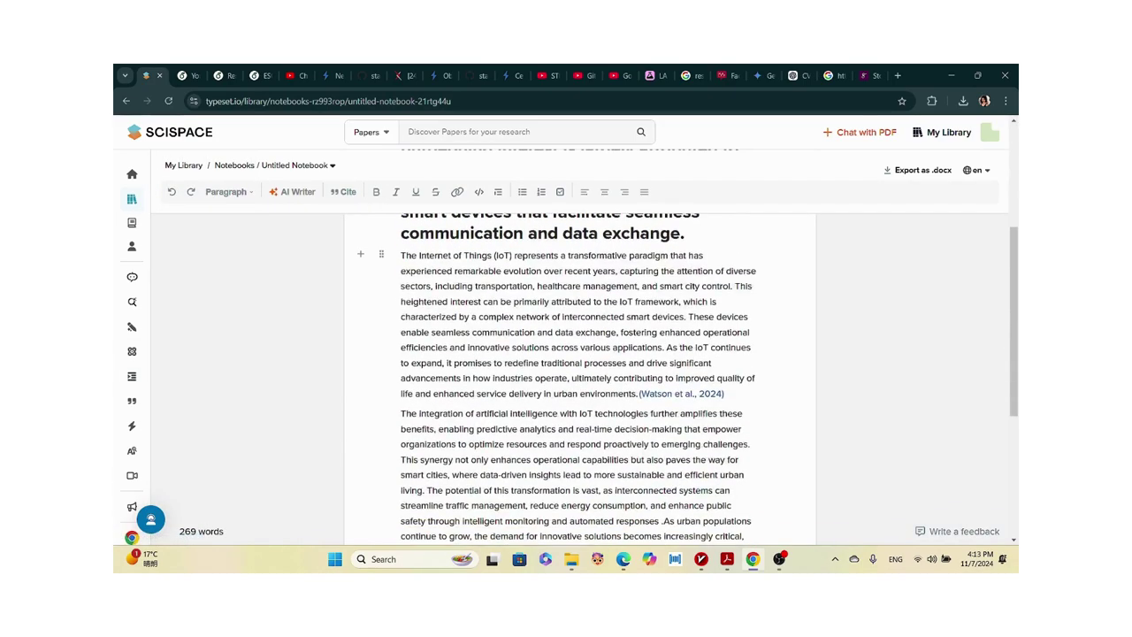
# Change the citation style of the notebook's References section to IEEE.
pyautogui.moveTo(401, 255); pyautogui.dragTo(566, 295)
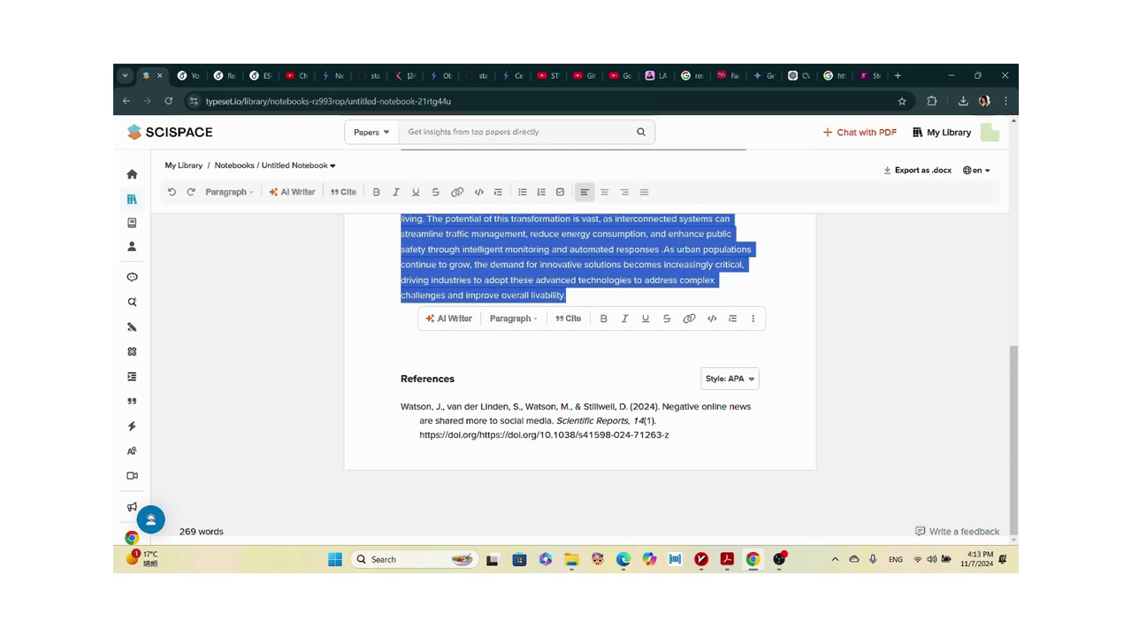
pyautogui.click(729, 379)
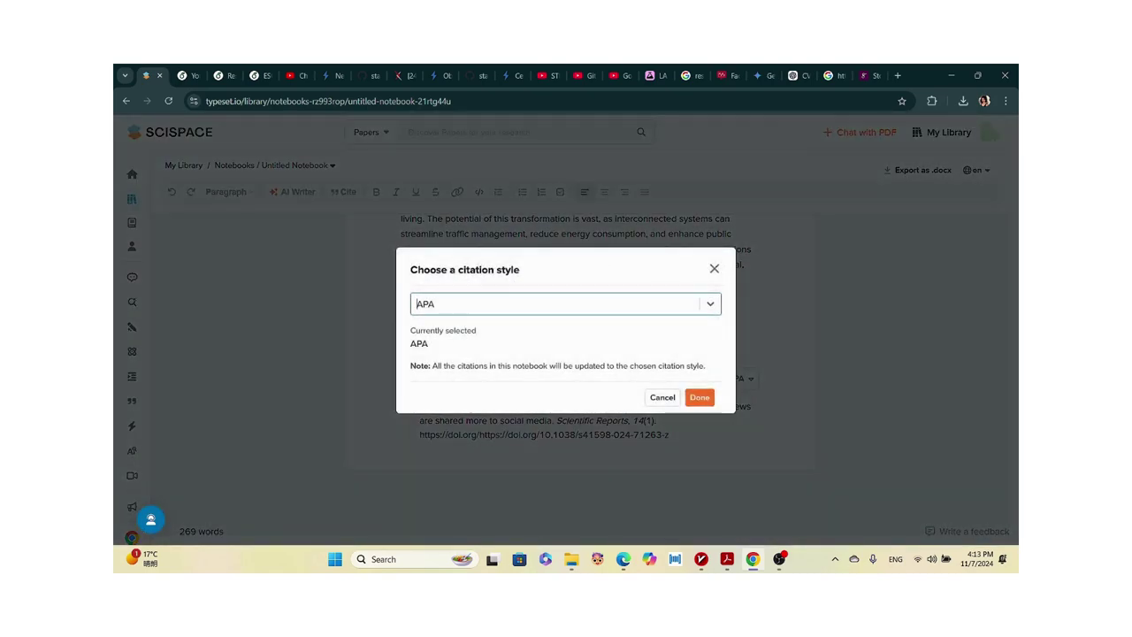
pyautogui.click(416, 303)
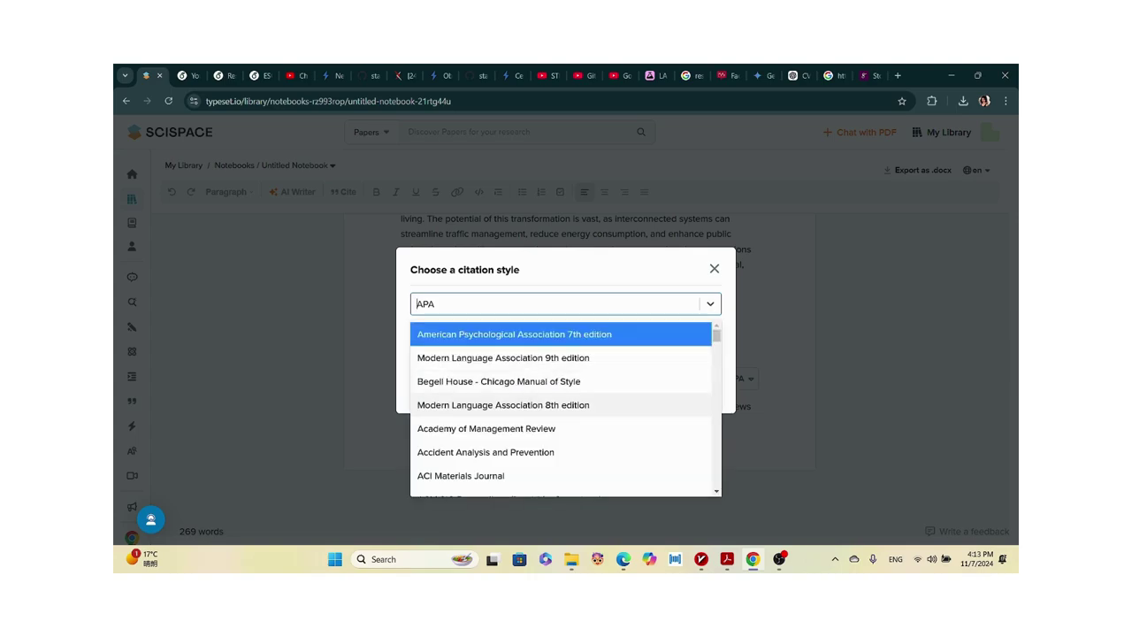
pyautogui.scroll(-10, 560, 394)
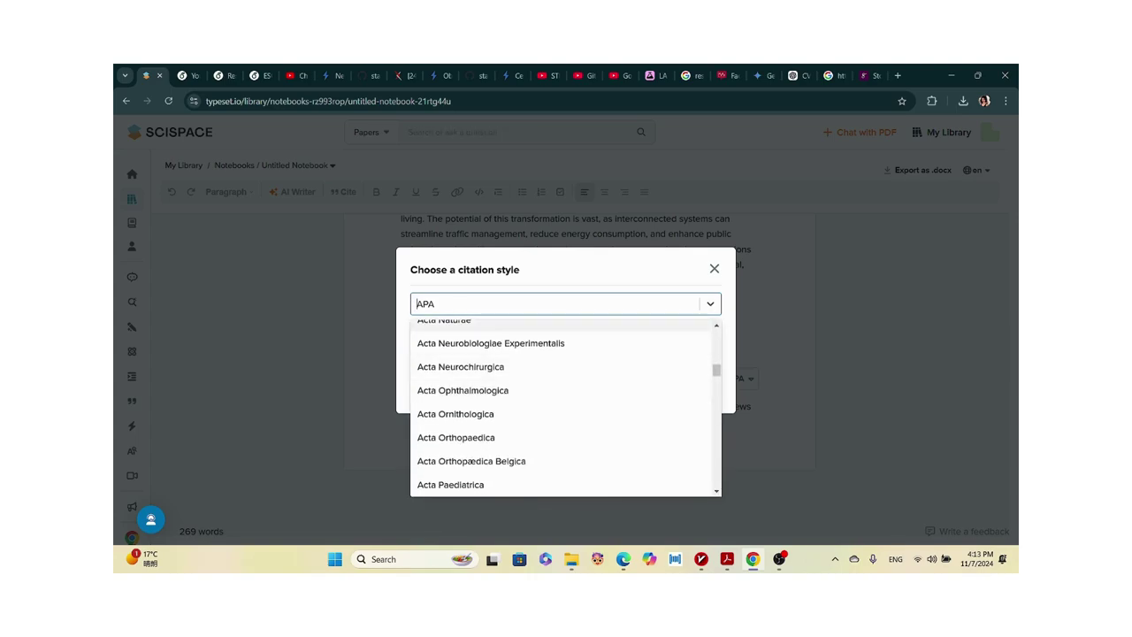
pyautogui.click(417, 303)
pyautogui.click(416, 303)
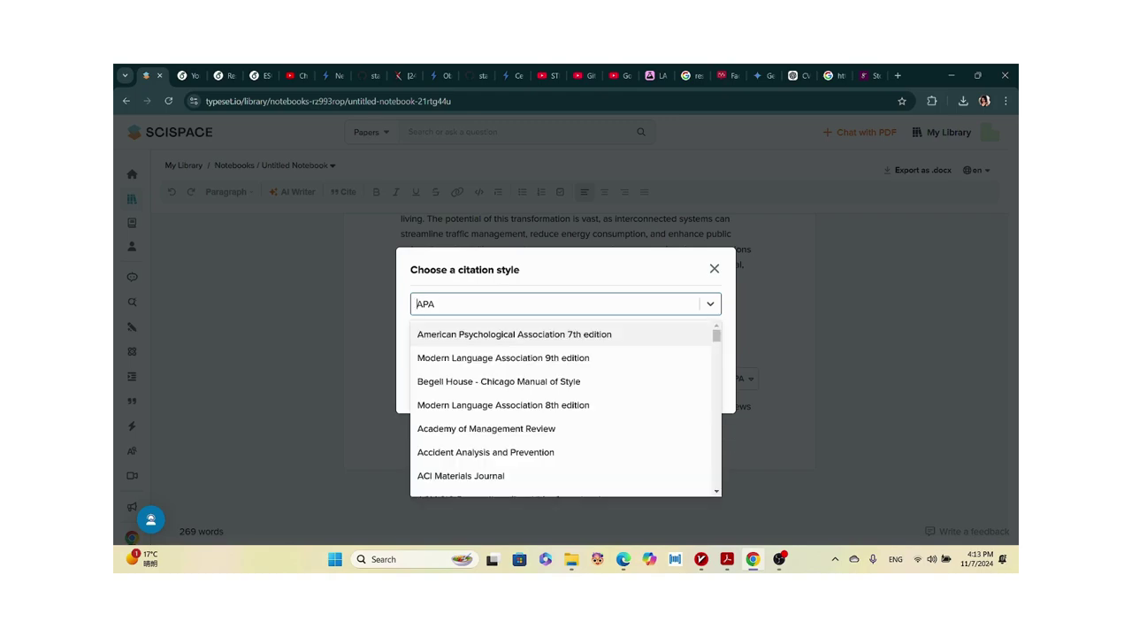
pyautogui.write('iee')
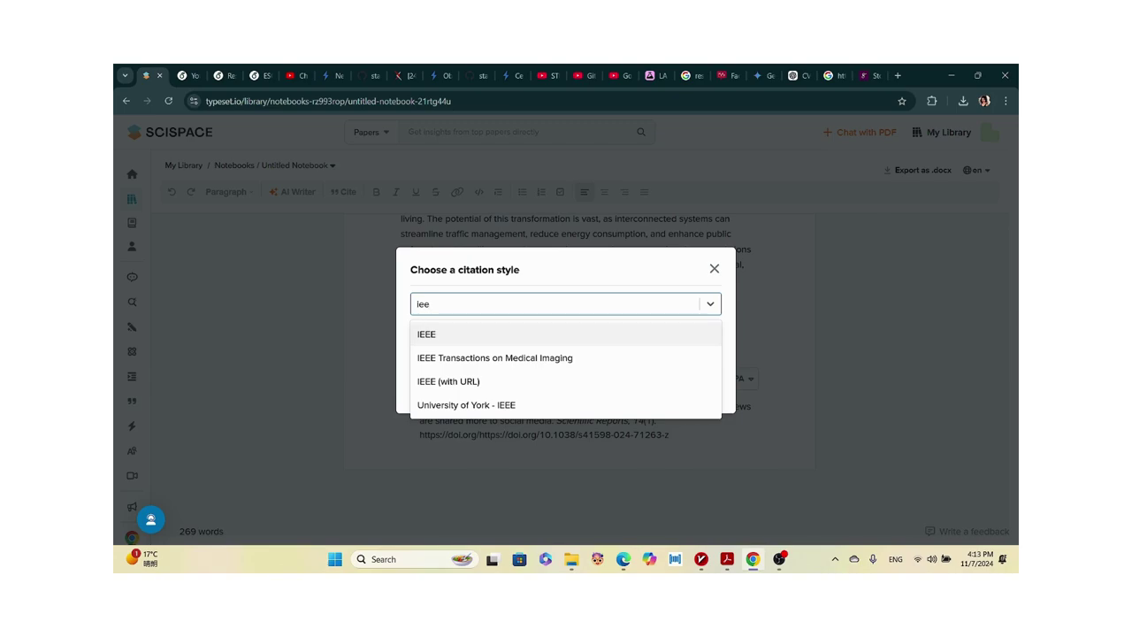
pyautogui.press('Return')
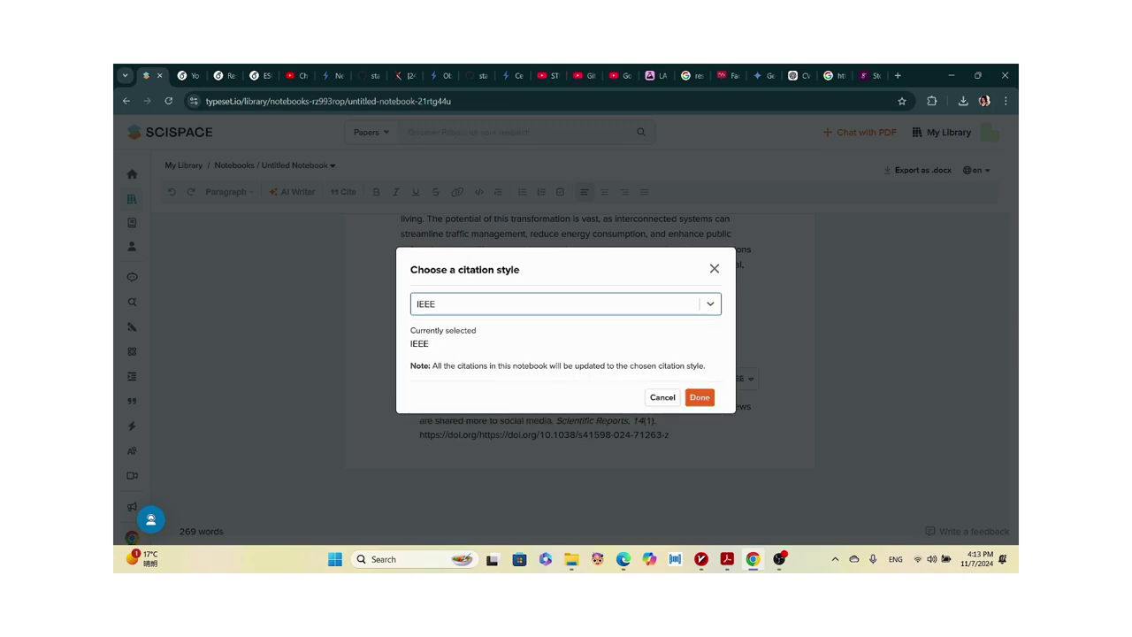
pyautogui.click(698, 397)
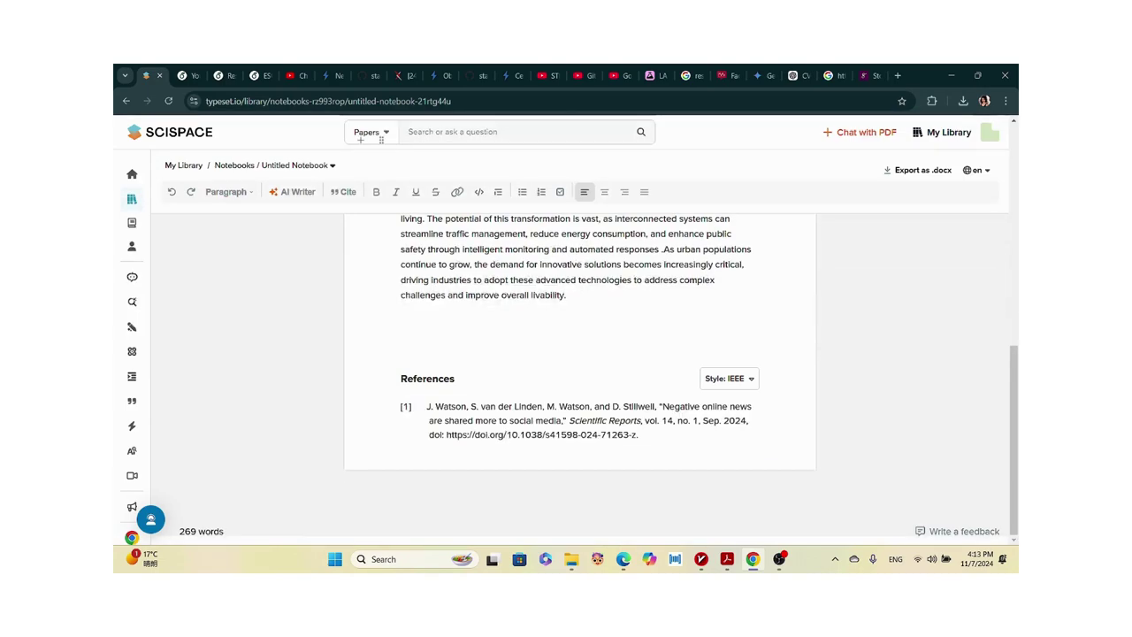
# Copy both generated paragraphs from the notebook and paste them into SciSpace's Paraphraser.
pyautogui.hotkey('ctrl', 'a')
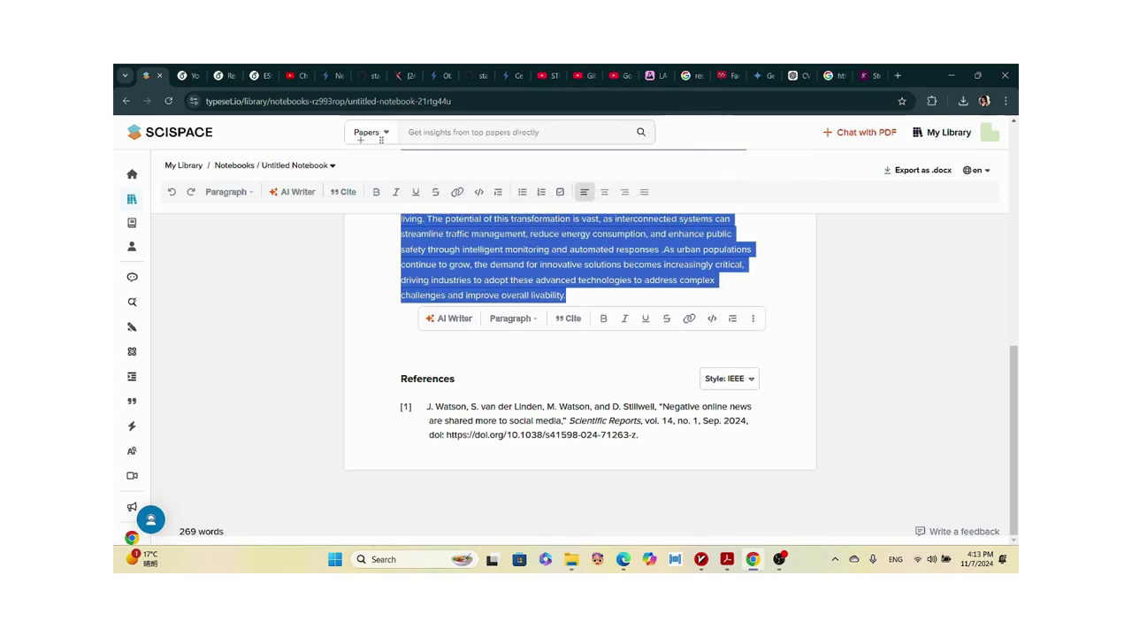
pyautogui.rightClick(567, 266)
pyautogui.click(619, 322)
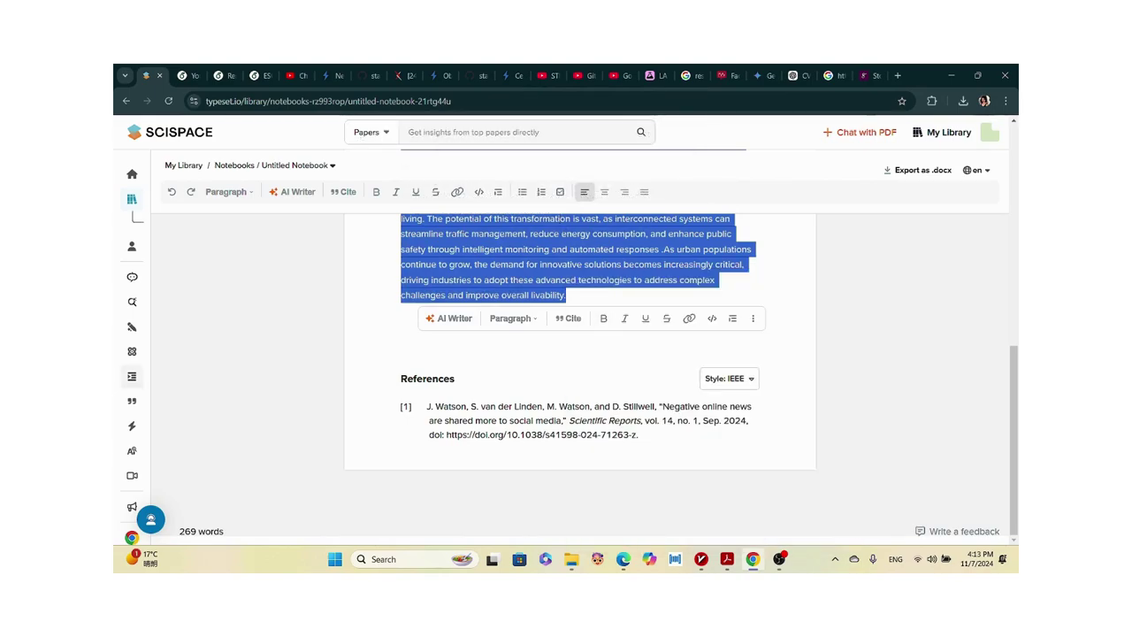
pyautogui.moveTo(132, 219)
pyautogui.click(168, 376)
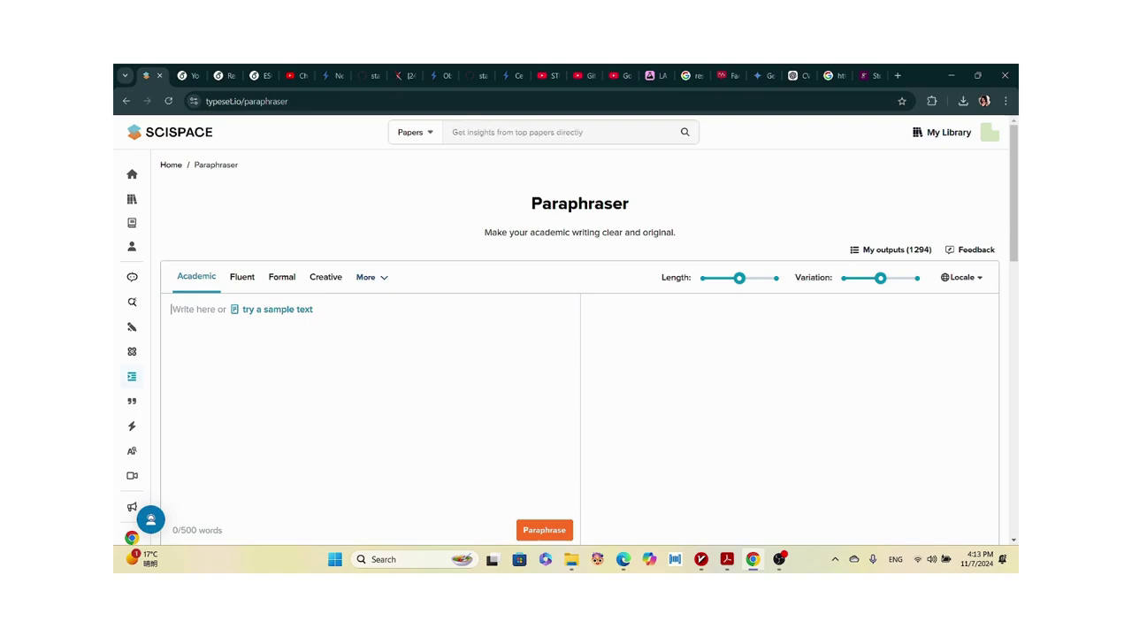
pyautogui.hotkey('ctrl', 'v')
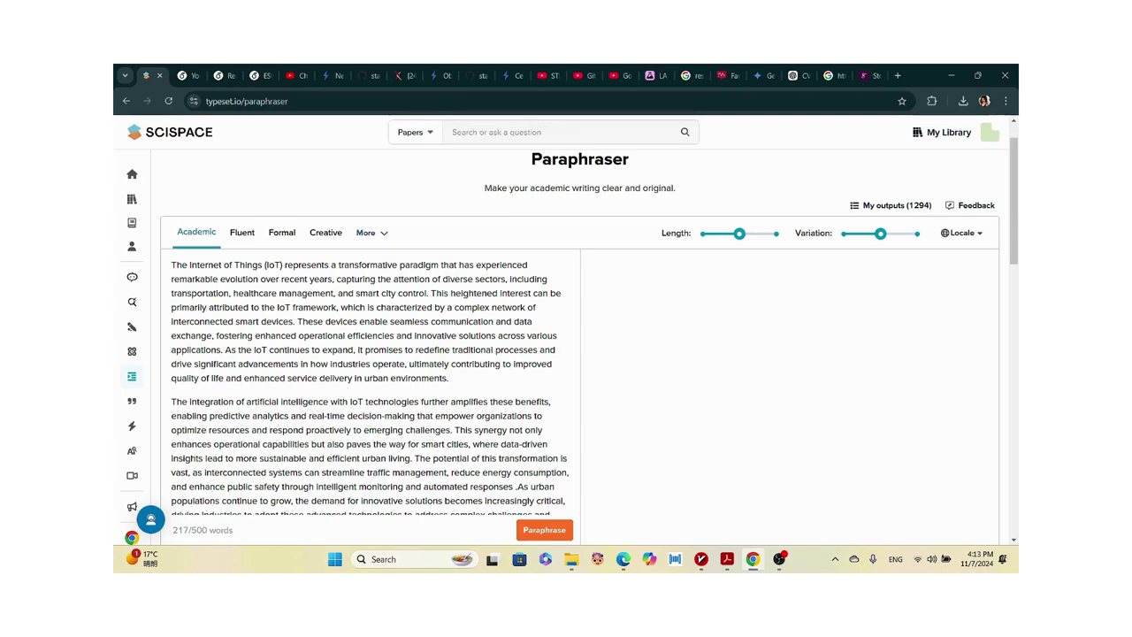
# Try the Creative paraphrasing style, look at the additional styles, and switch back to Academic.
pyautogui.click(325, 232)
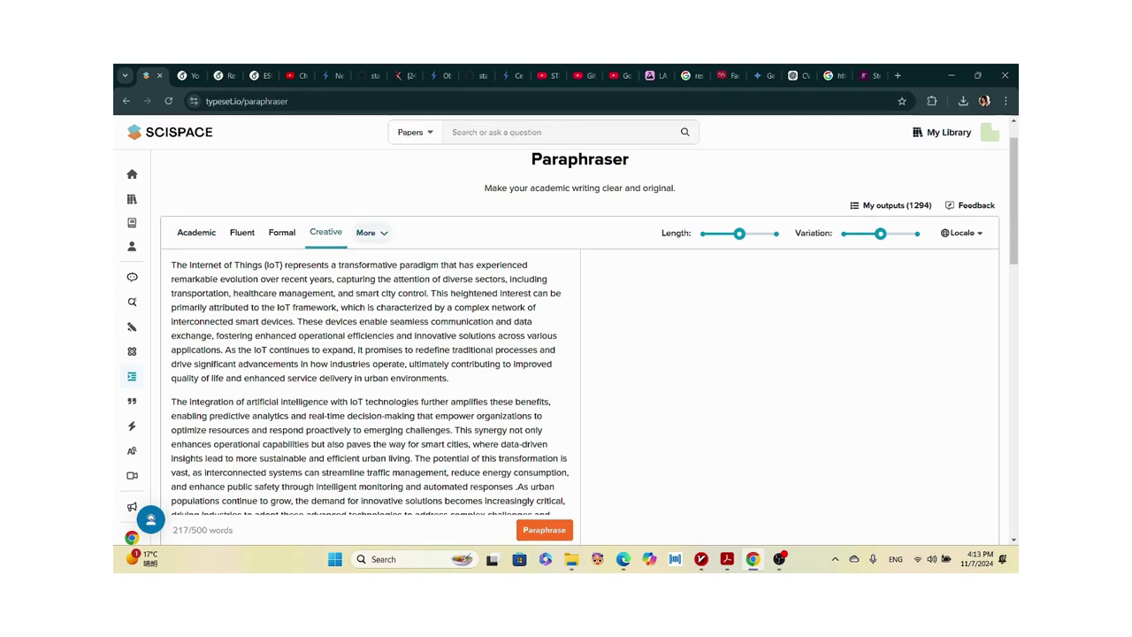
pyautogui.click(371, 233)
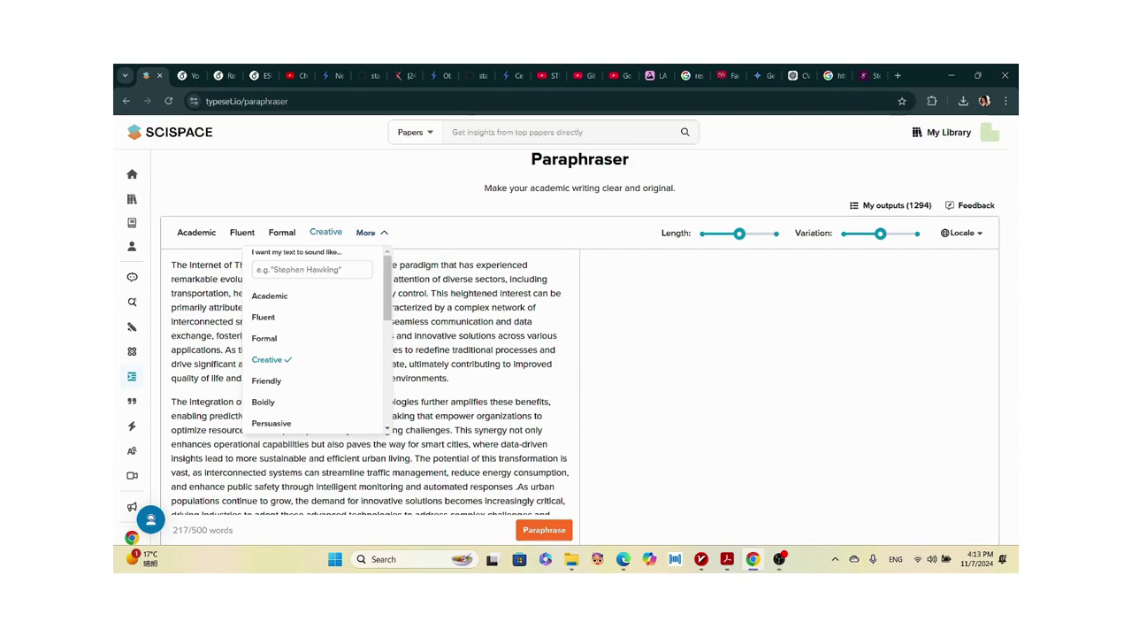
pyautogui.press('Escape')
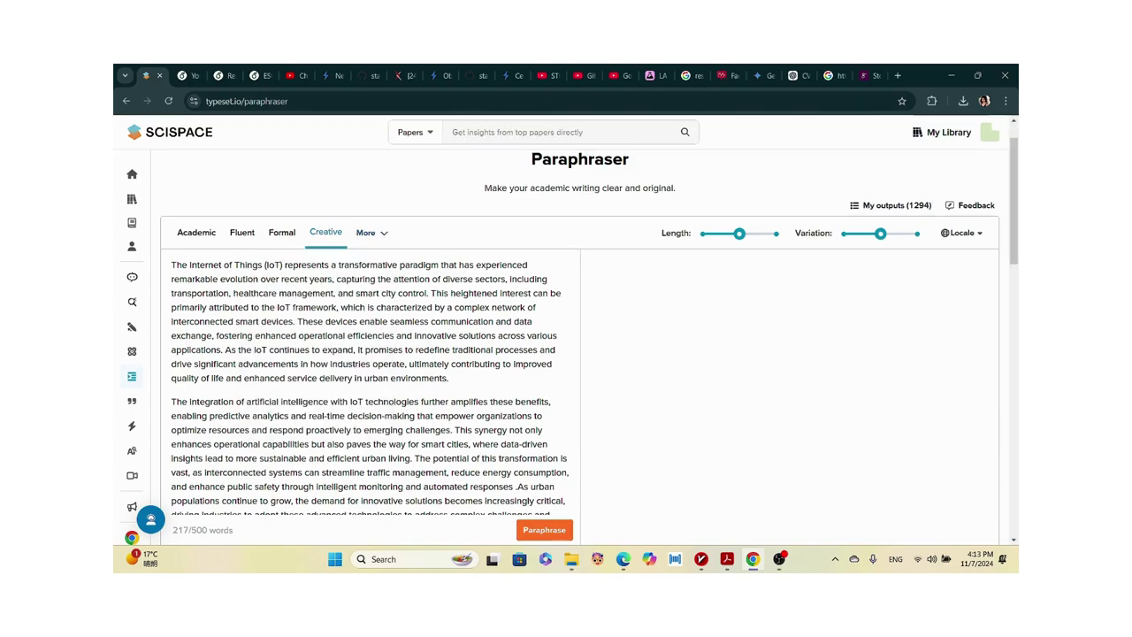
pyautogui.click(196, 232)
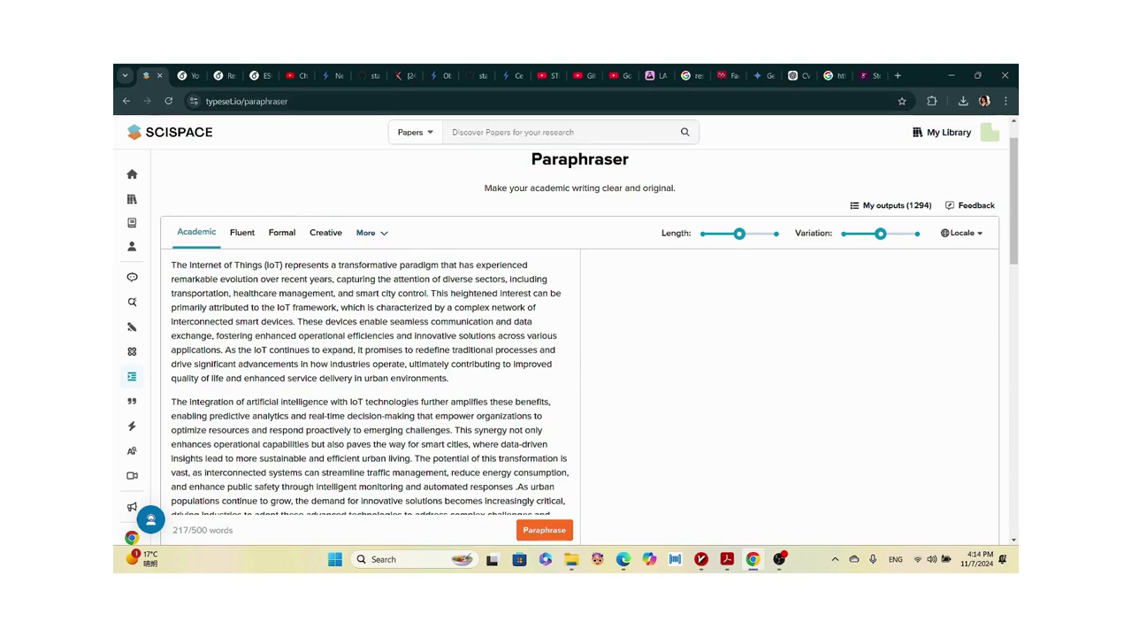
# Paraphrase the two pasted IoT paragraphs in the Academic style and review the rewritten output.
pyautogui.moveTo(739, 234)
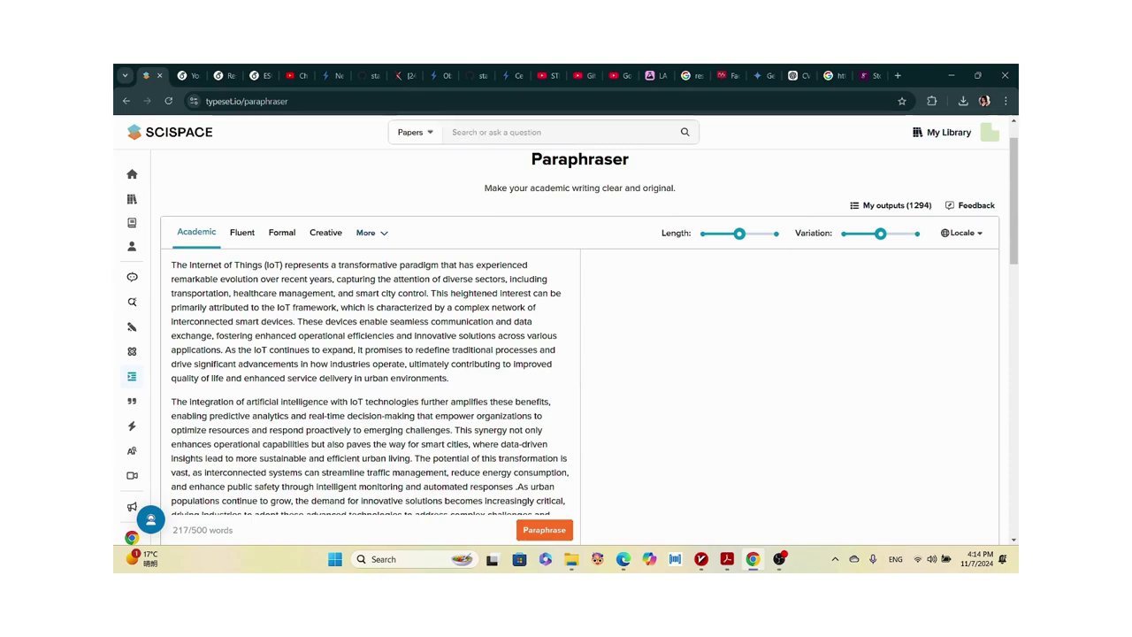
pyautogui.moveTo(880, 233)
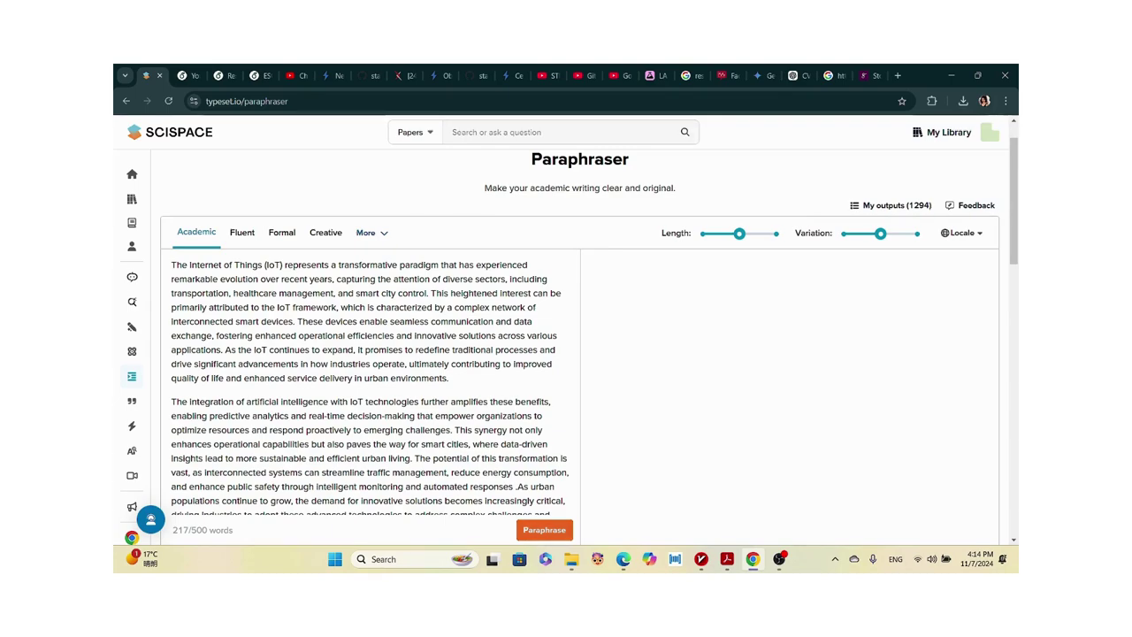
pyautogui.click(544, 530)
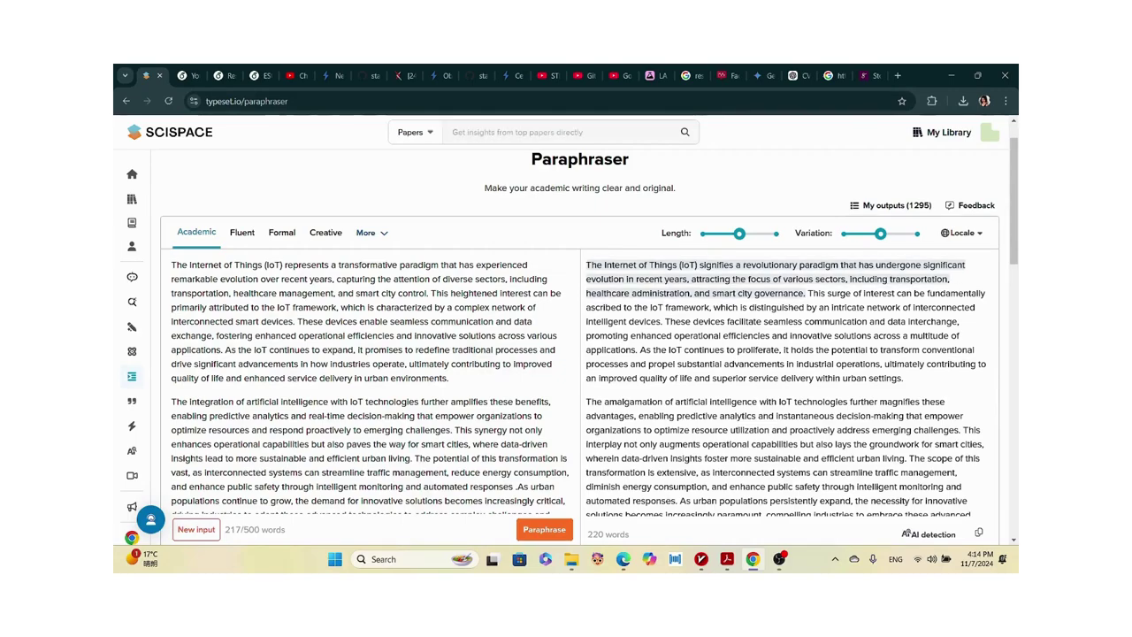
pyautogui.scroll(-3, 783, 305)
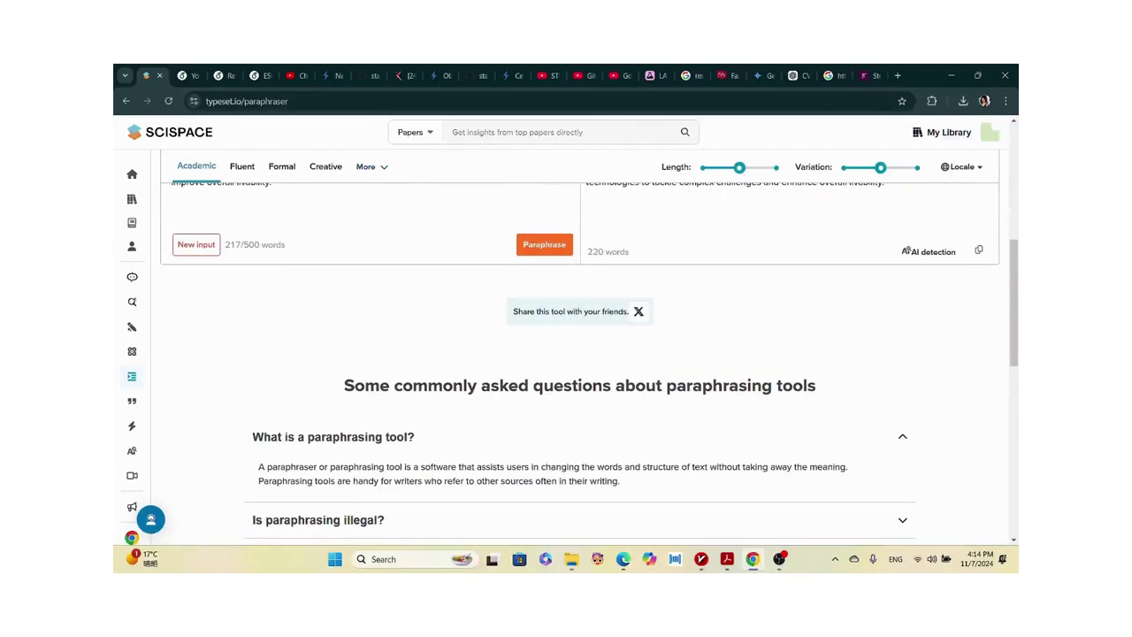
pyautogui.scroll(-1, 566, 354)
pyautogui.scroll(4, 566, 354)
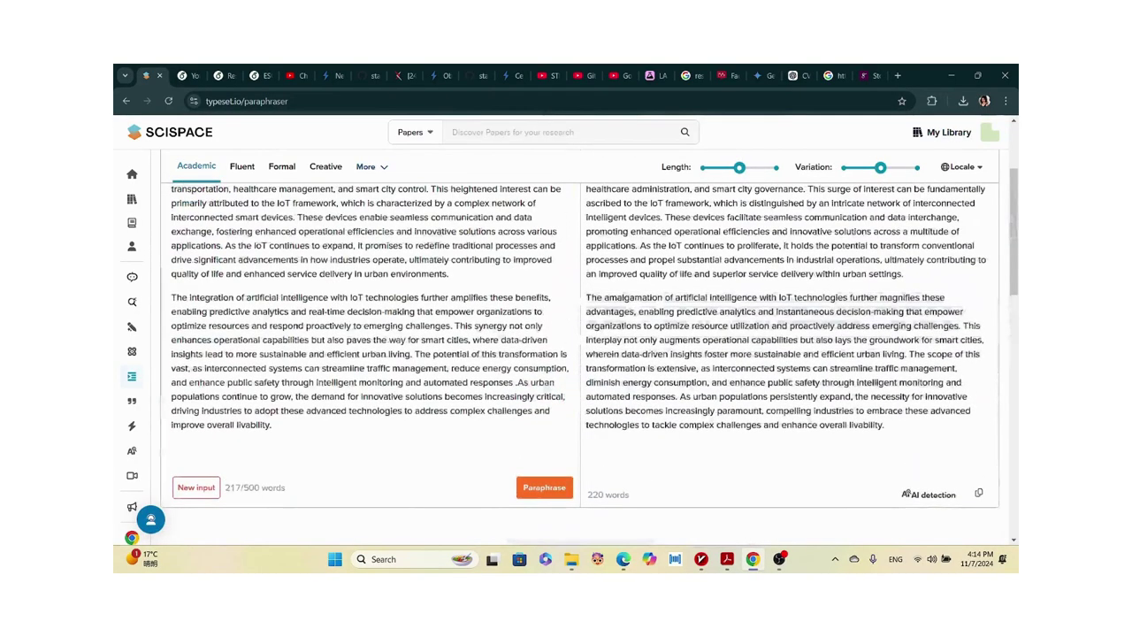
# Paste the original IoT paragraphs into SciSpace's AI Detector, analyse them as Scientific text, and review the AI detection report.
pyautogui.moveTo(176, 401)
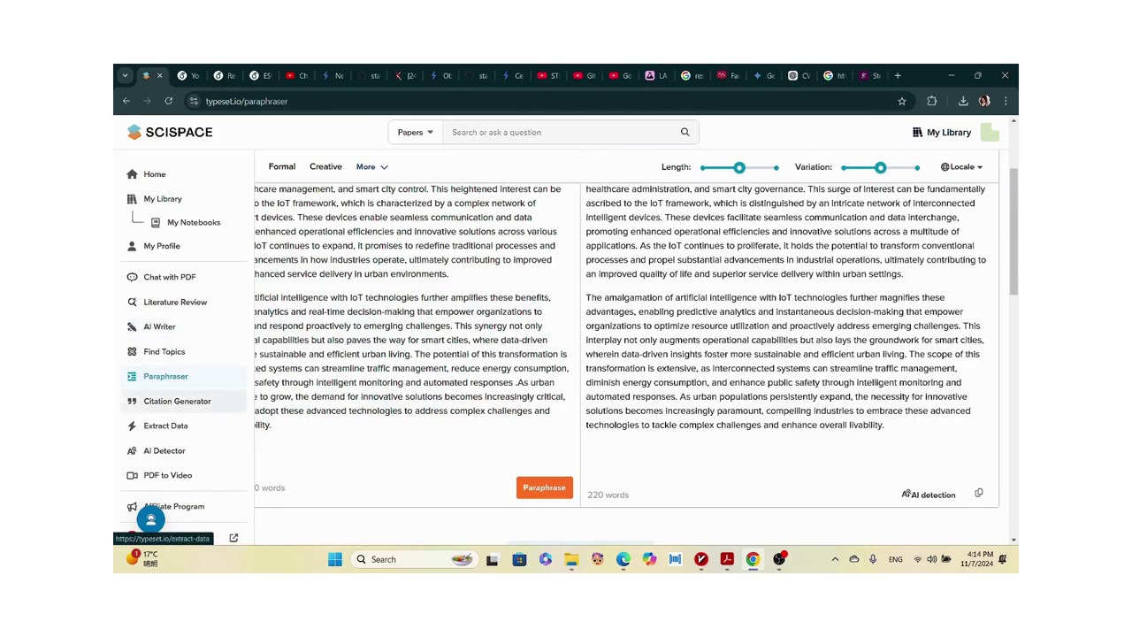
pyautogui.click(164, 450)
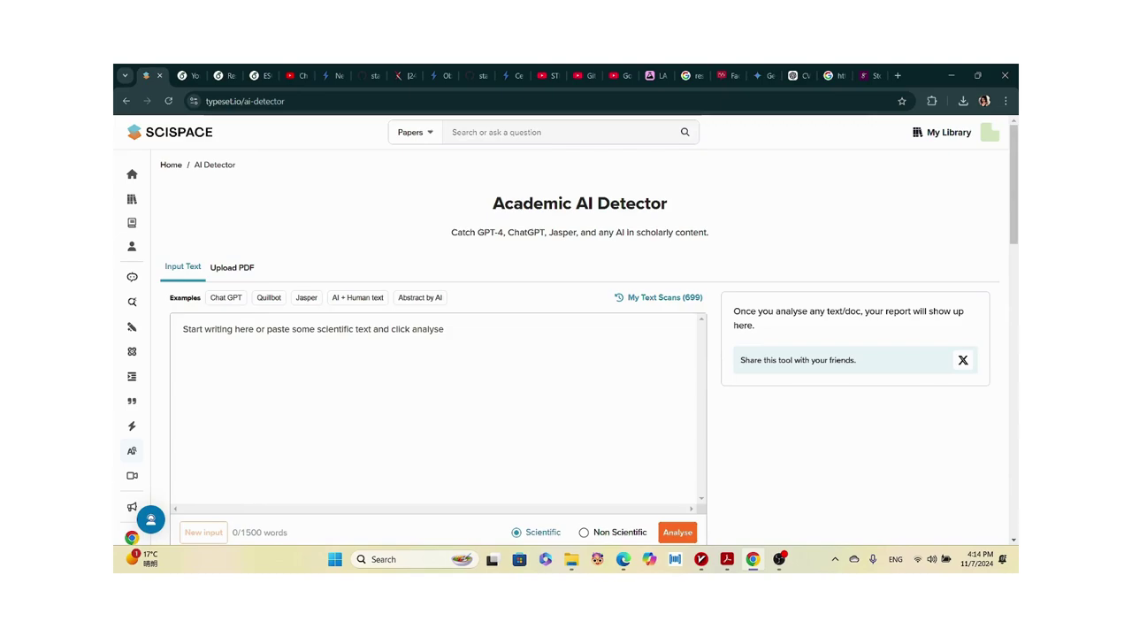
pyautogui.hotkey('ctrl', 'v')
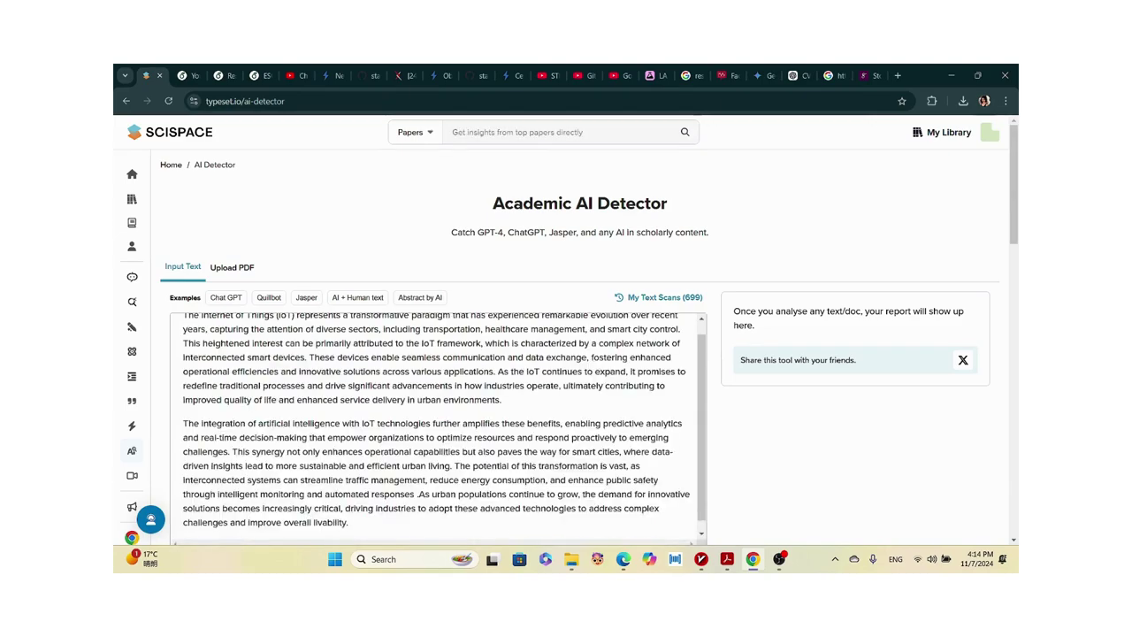
pyautogui.scroll(-1, 438, 422)
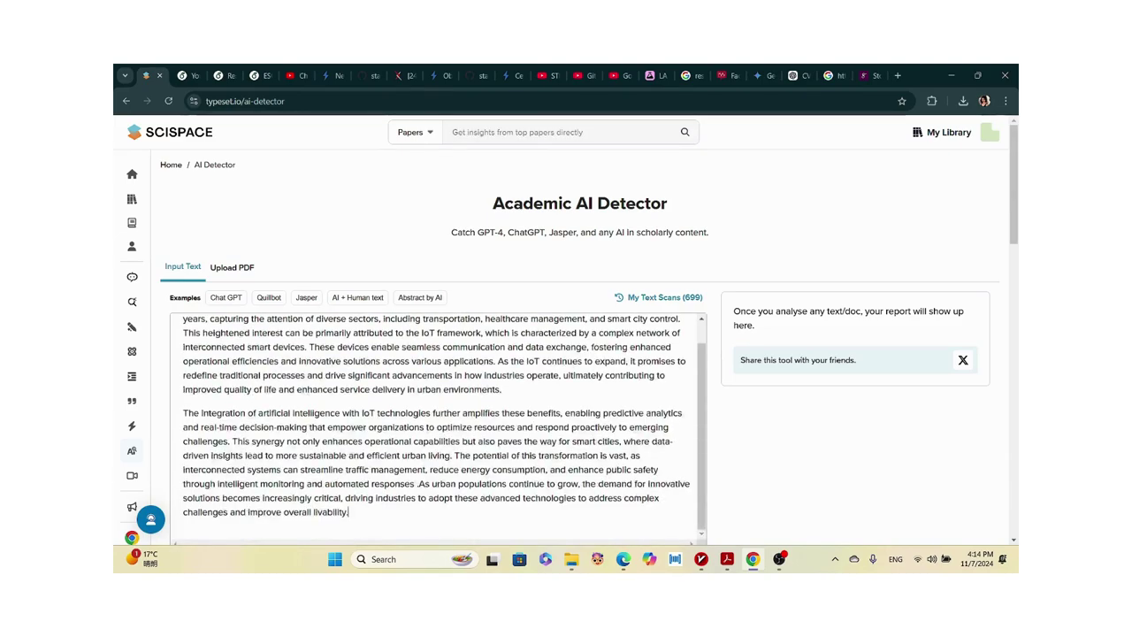
pyautogui.scroll(-2, 438, 423)
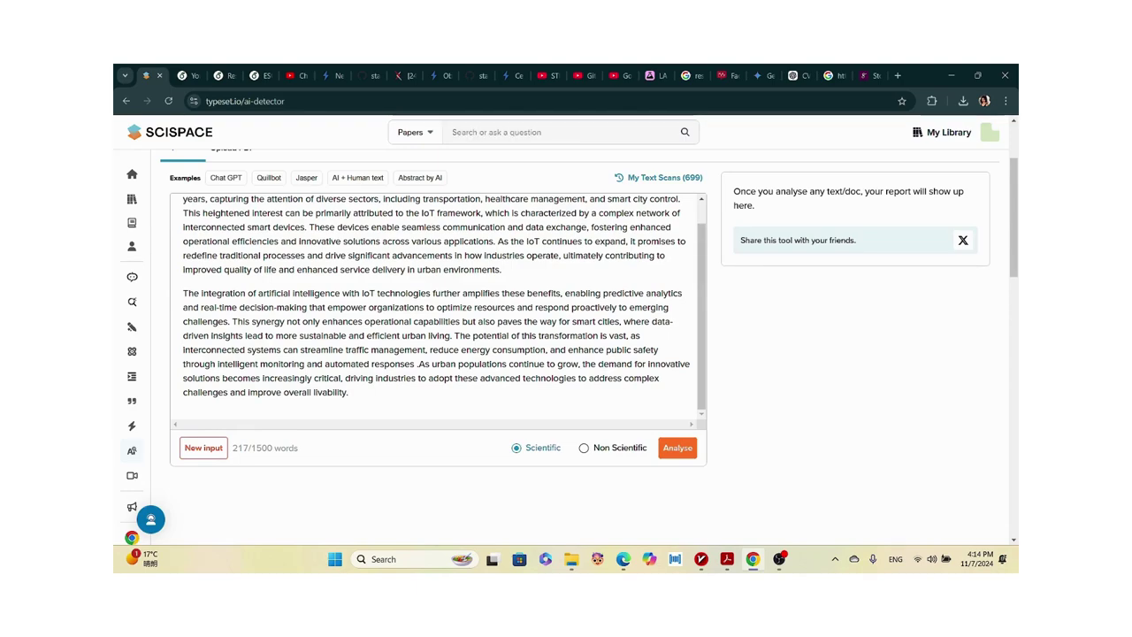
pyautogui.click(677, 447)
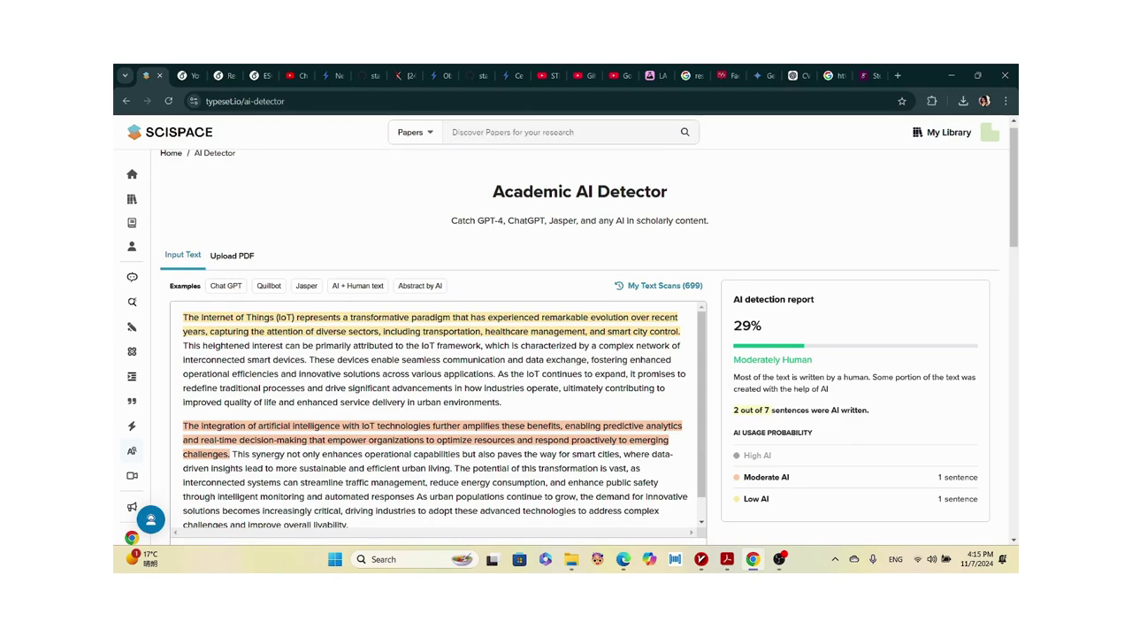
pyautogui.scroll(-1, 438, 416)
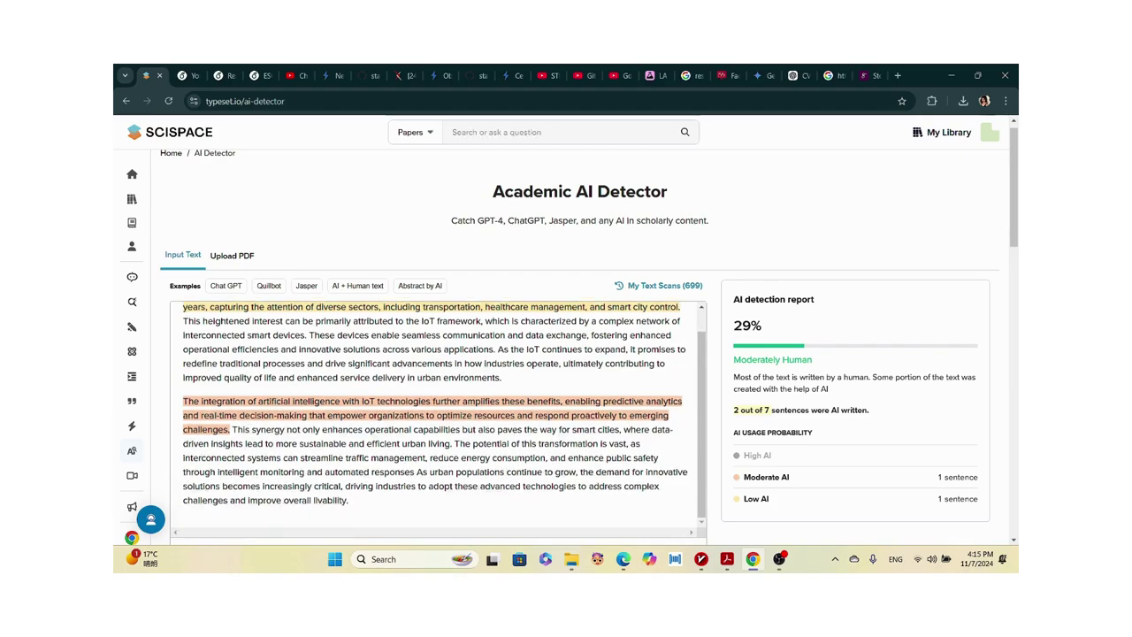
pyautogui.scroll(-4, 438, 416)
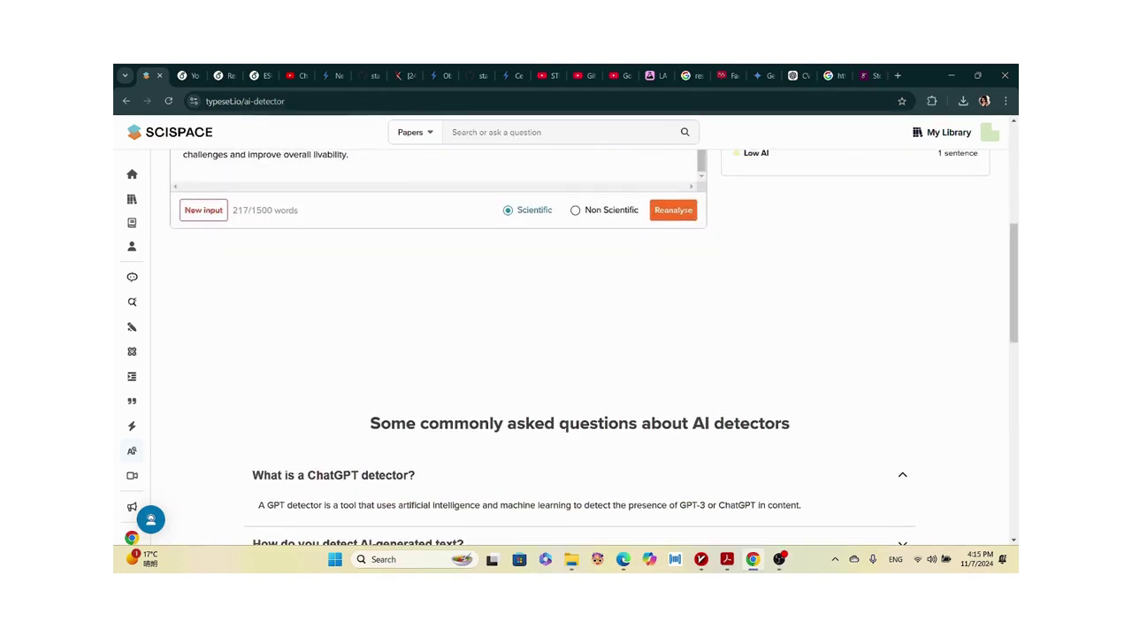
pyautogui.scroll(3, 438, 416)
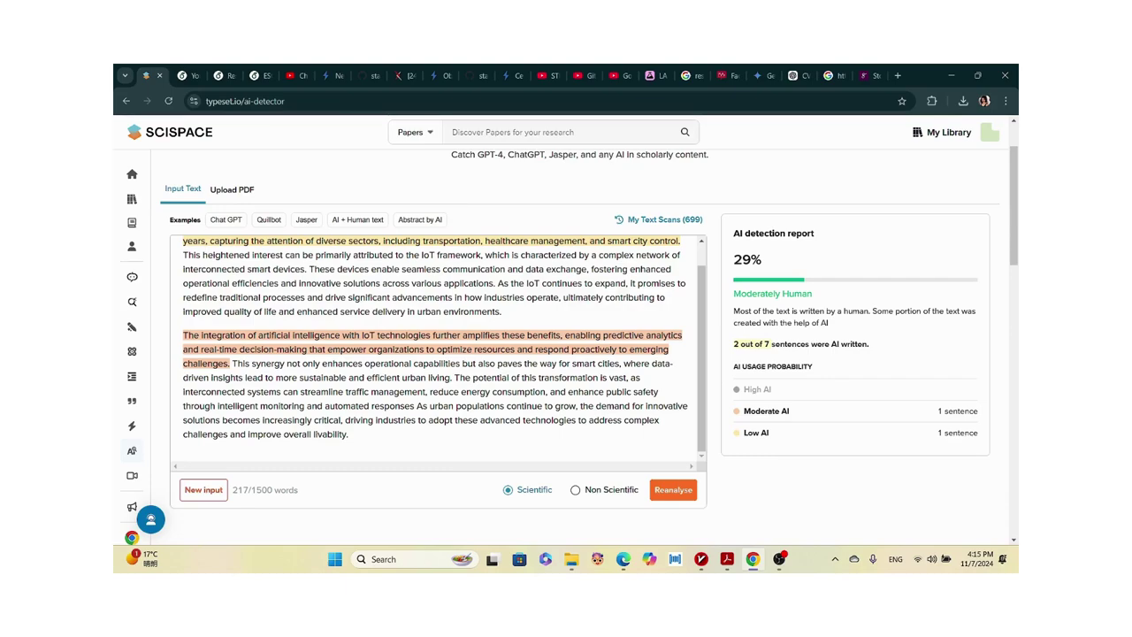
# Return to the Paraphraser and copy the complete paraphrased output text.
pyautogui.moveTo(132, 400)
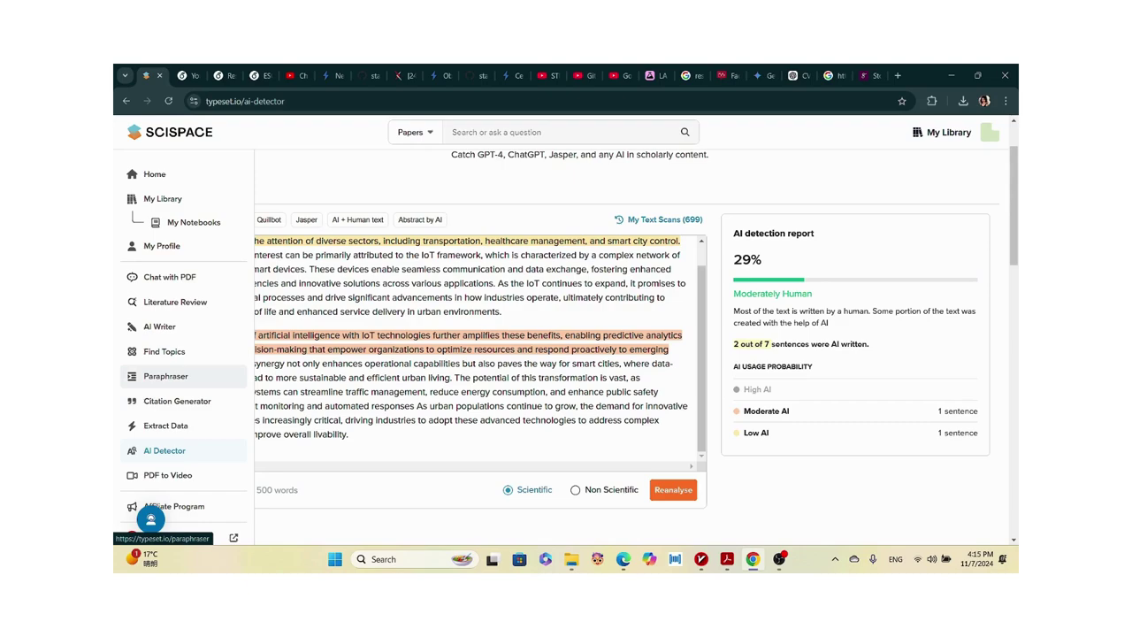
pyautogui.click(165, 376)
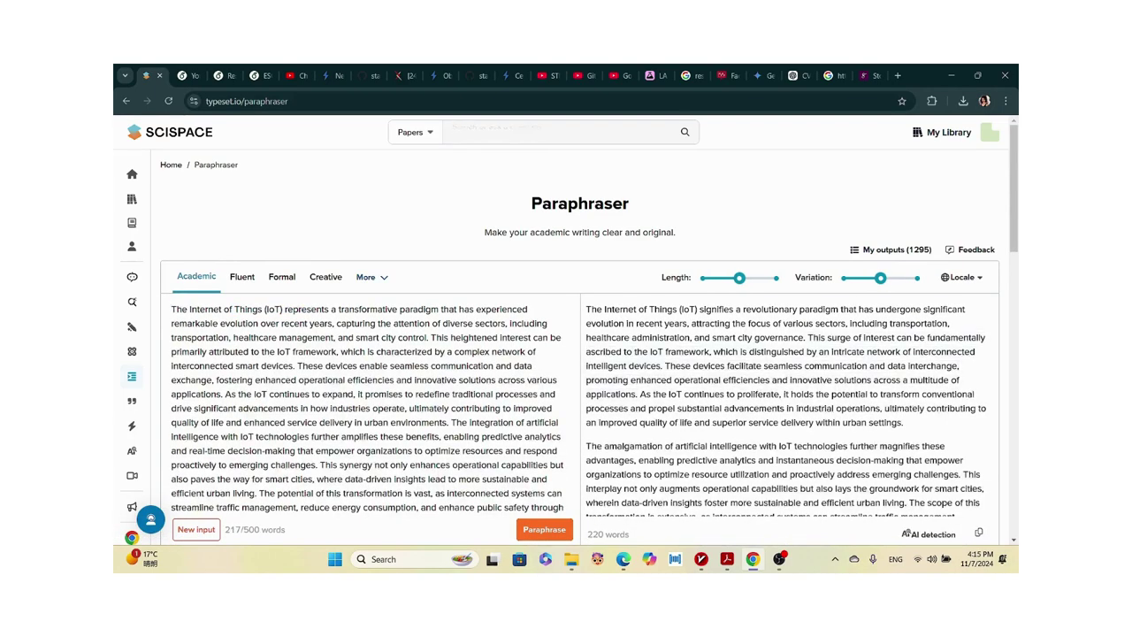
pyautogui.moveTo(586, 308); pyautogui.dragTo(722, 515)
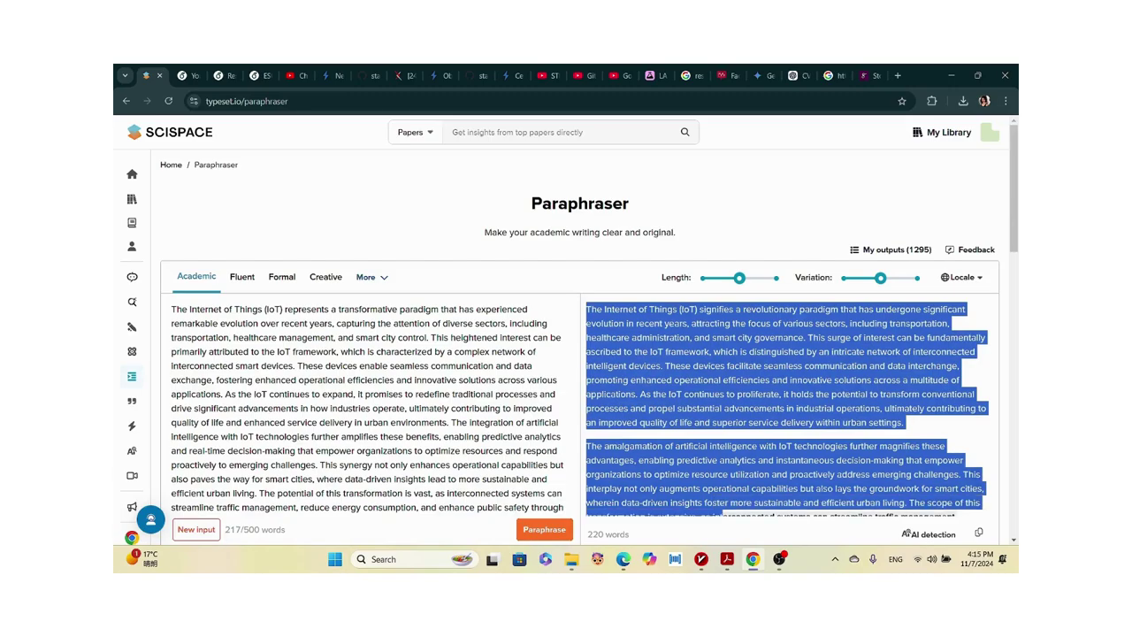
pyautogui.scroll(-2, 723, 515)
pyautogui.moveTo(715, 404); pyautogui.dragTo(716, 404)
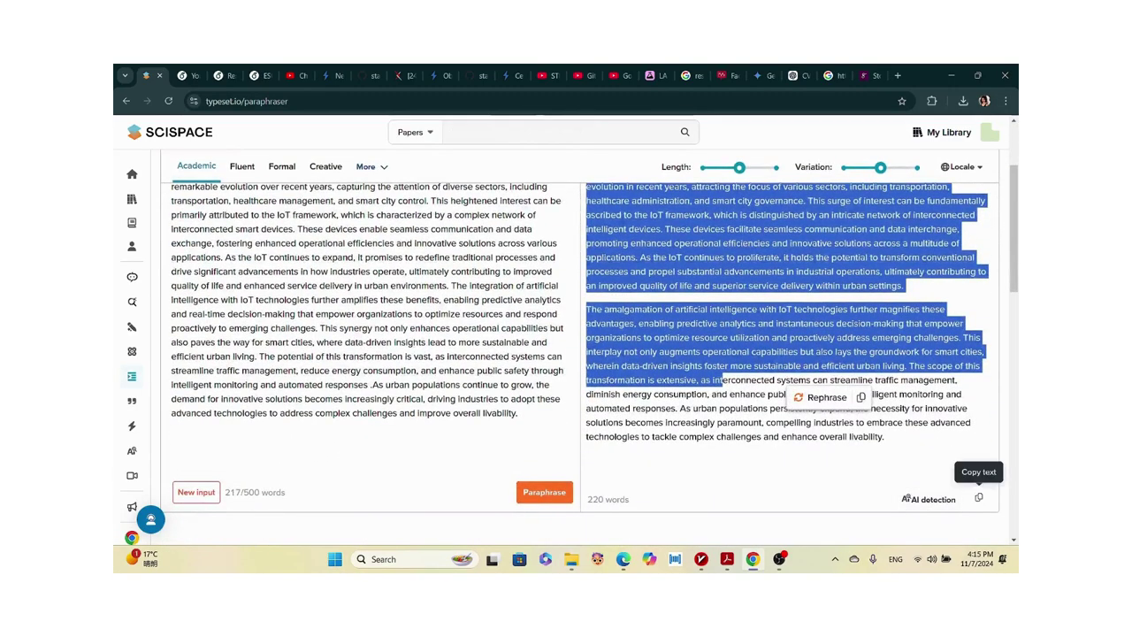
pyautogui.click(978, 497)
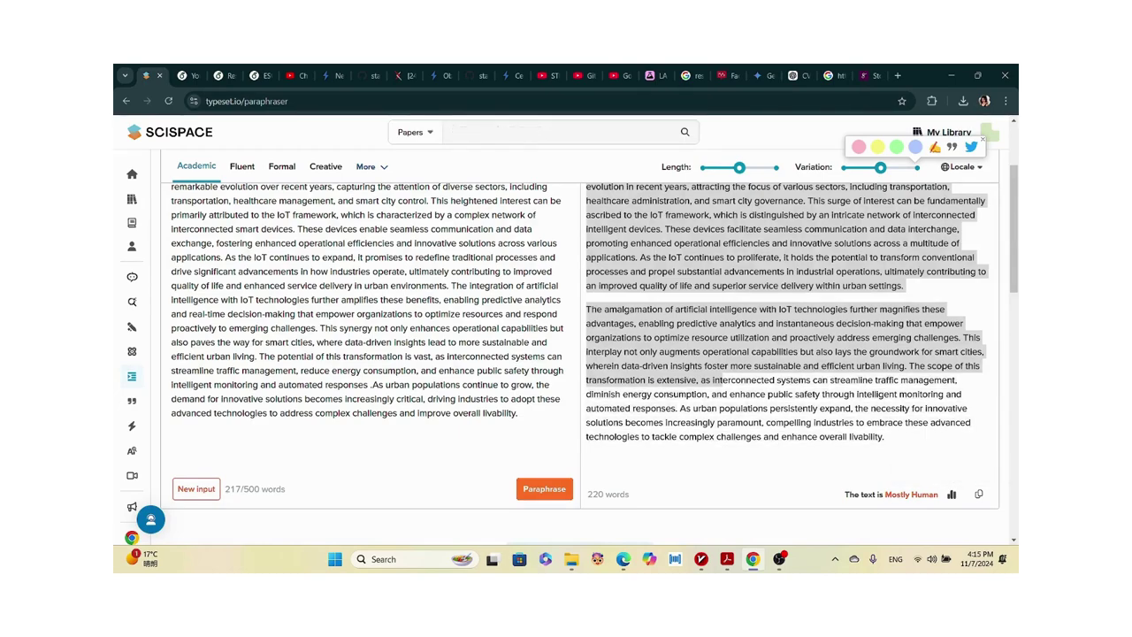
# Replace the AI Detector's text with the copied paraphrase, reanalyse it as Scientific text, and review the detection report.
pyautogui.moveTo(133, 426)
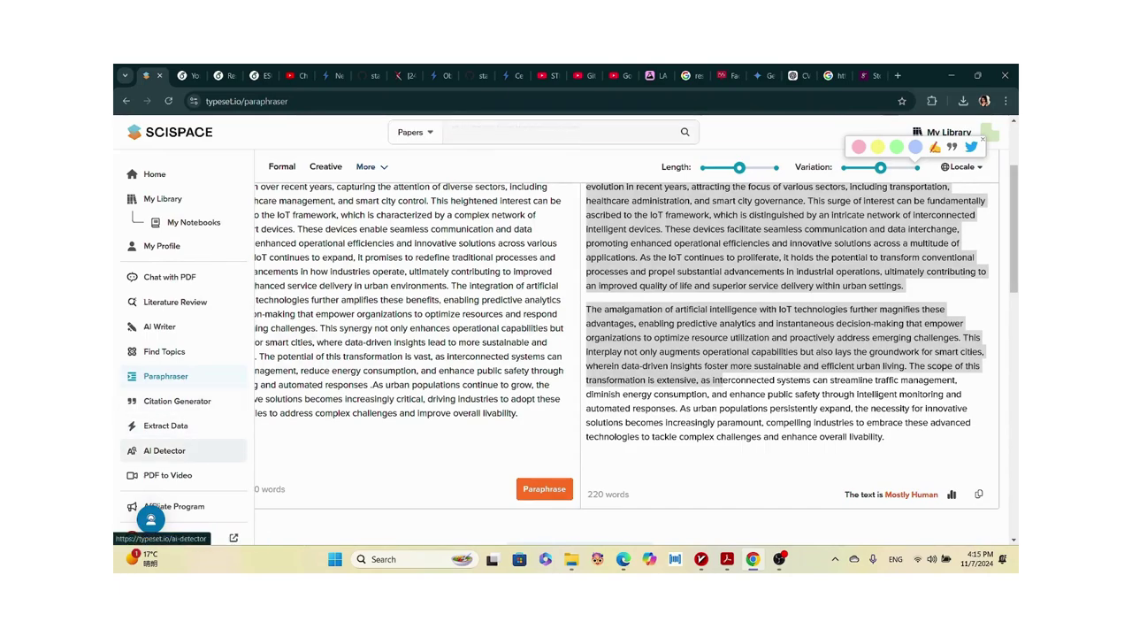
pyautogui.click(164, 450)
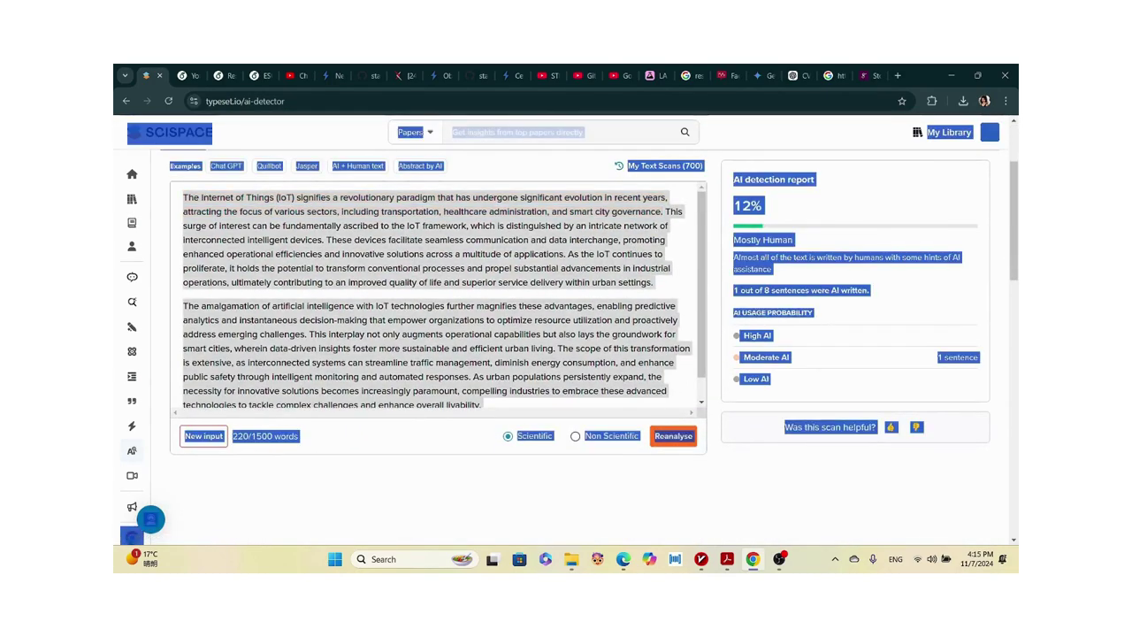
pyautogui.hotkey('ctrl', 'a')
pyautogui.hotkey('ctrl', 'c')
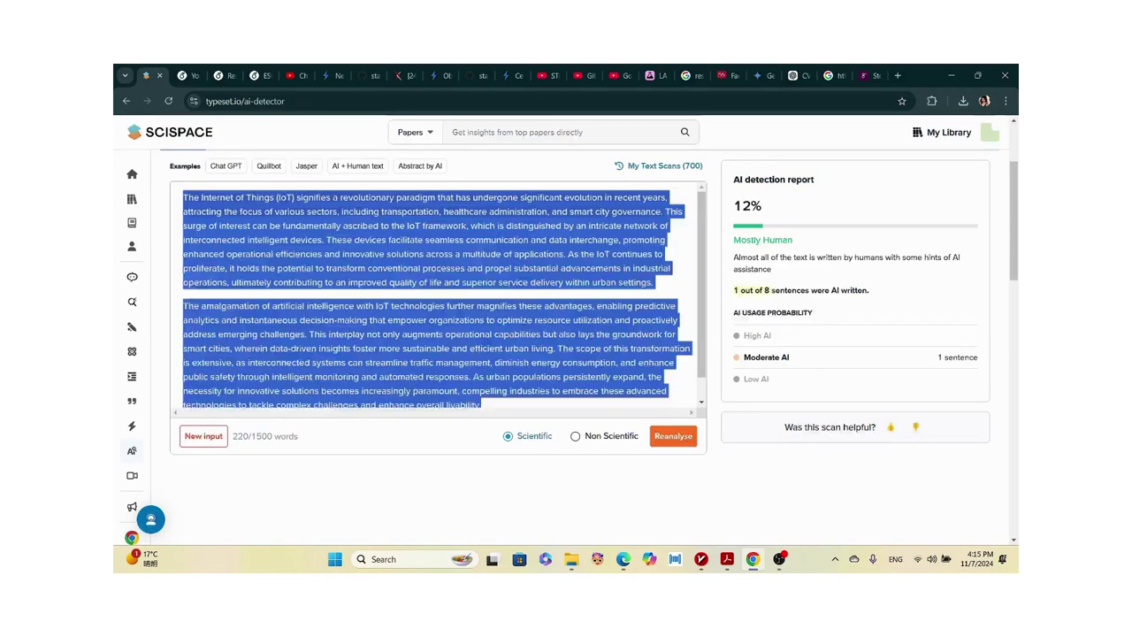
pyautogui.press('BackSpace')
pyautogui.hotkey('ctrl', 'v')
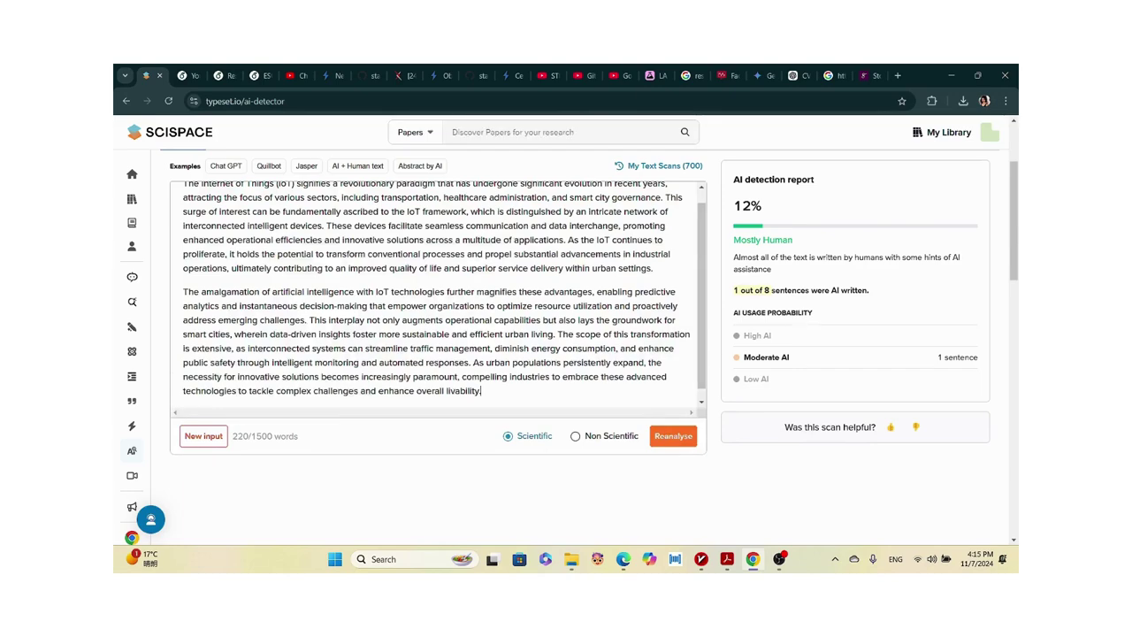
pyautogui.click(672, 436)
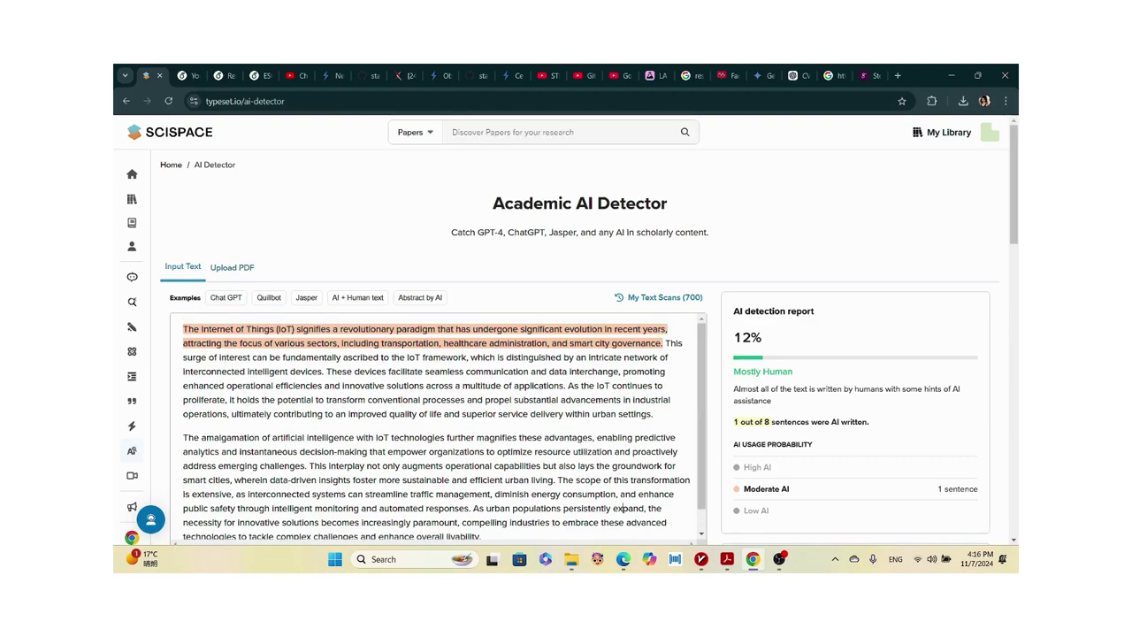
pyautogui.scroll(-1, 437, 425)
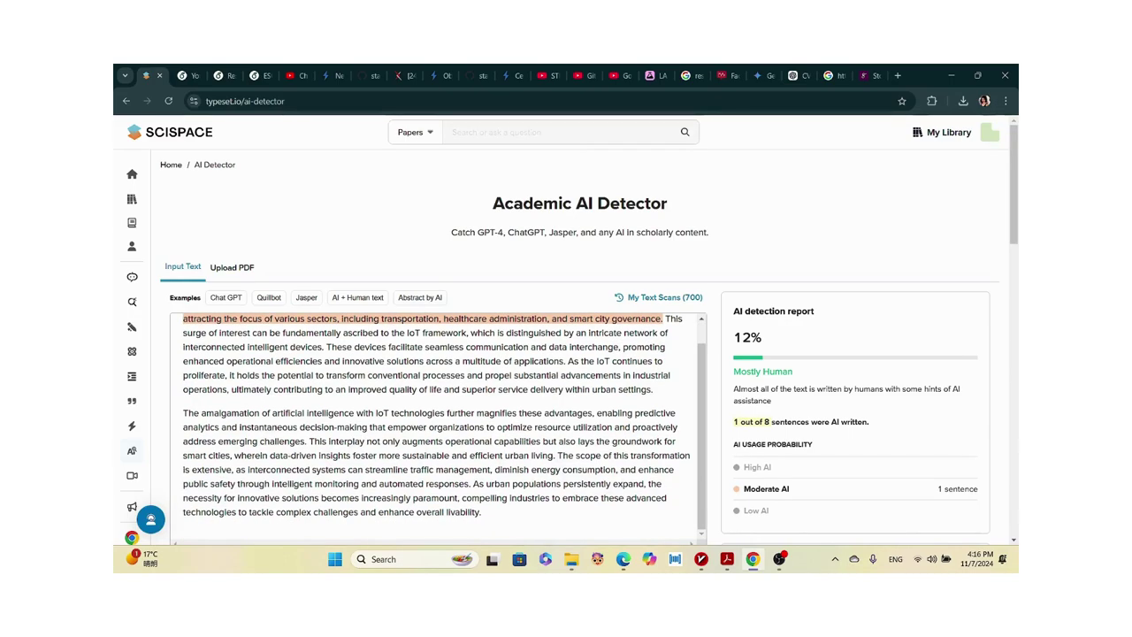
pyautogui.scroll(-2, 437, 425)
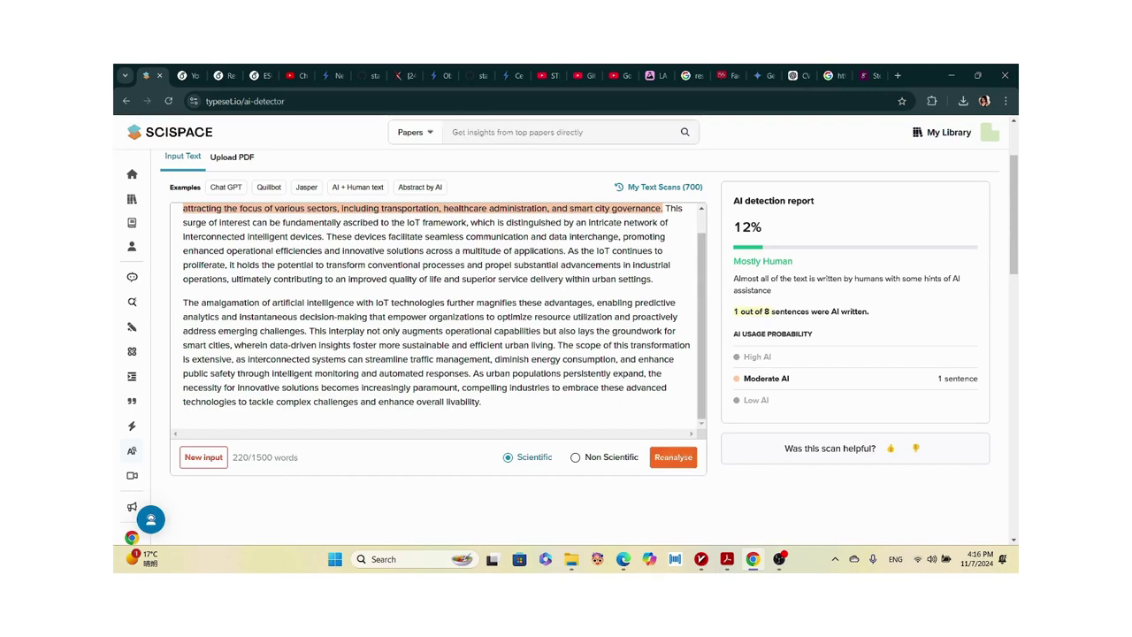
# Clear the AI Detector workspace for a new session, paste the paraphrased text again, and analyse it.
pyautogui.click(202, 457)
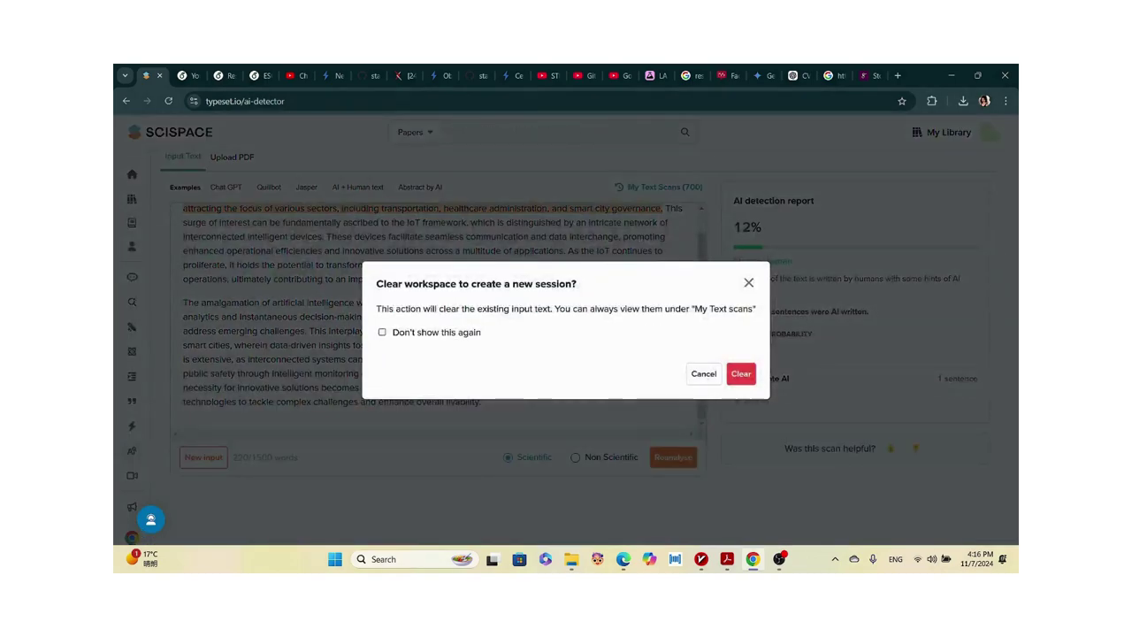
pyautogui.click(741, 373)
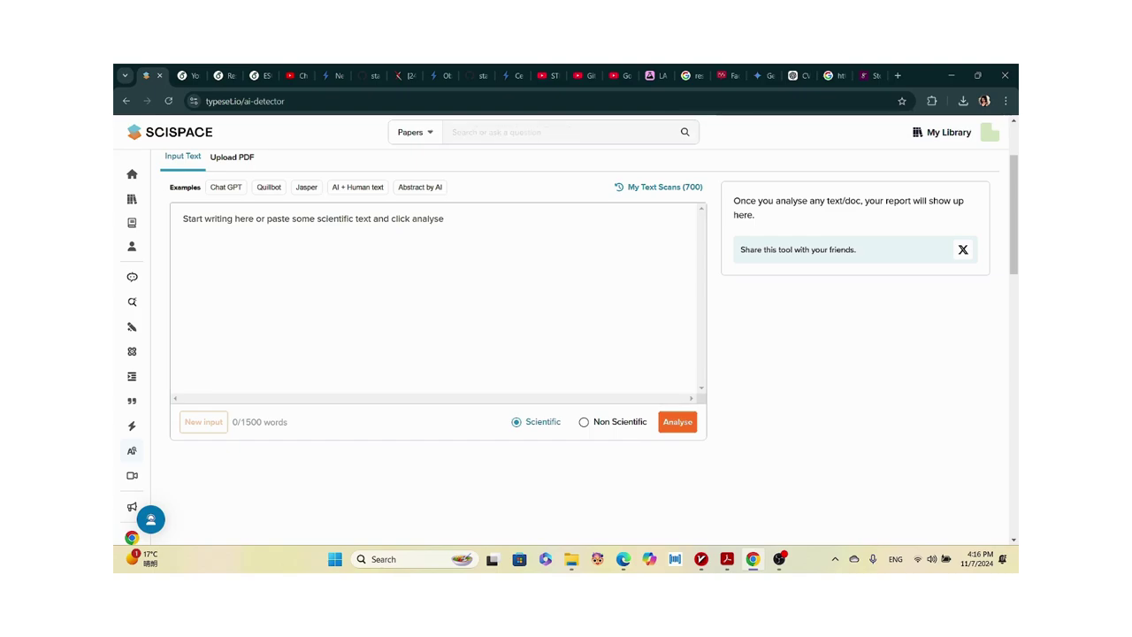
pyautogui.hotkey('ctrl', 'v')
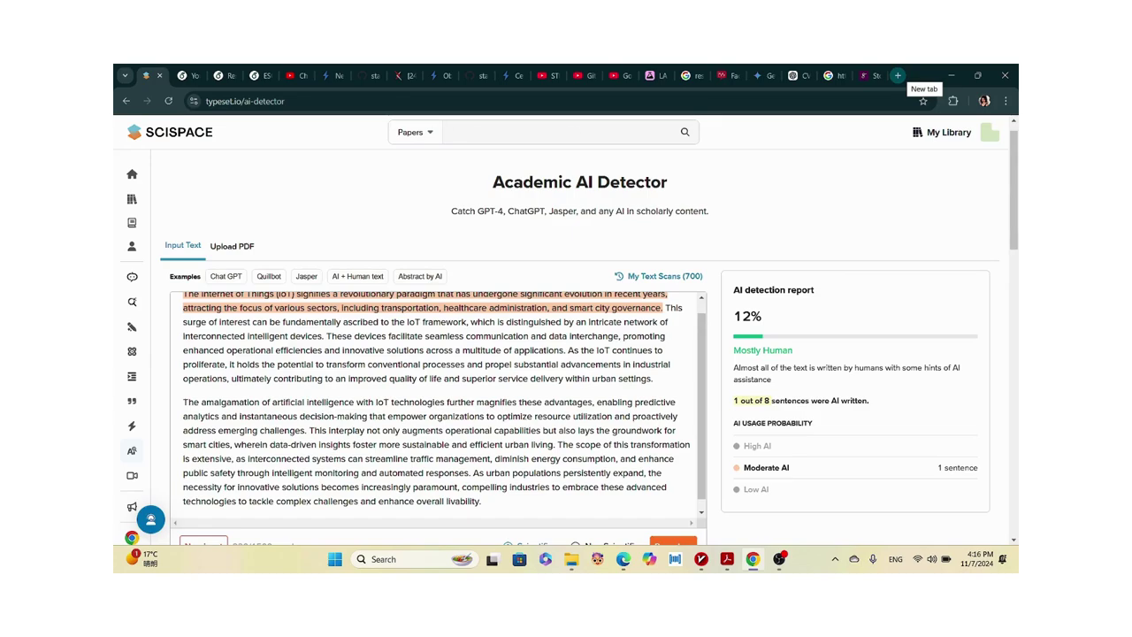
pyautogui.scroll(-1, 438, 400)
pyautogui.scroll(-2, 438, 398)
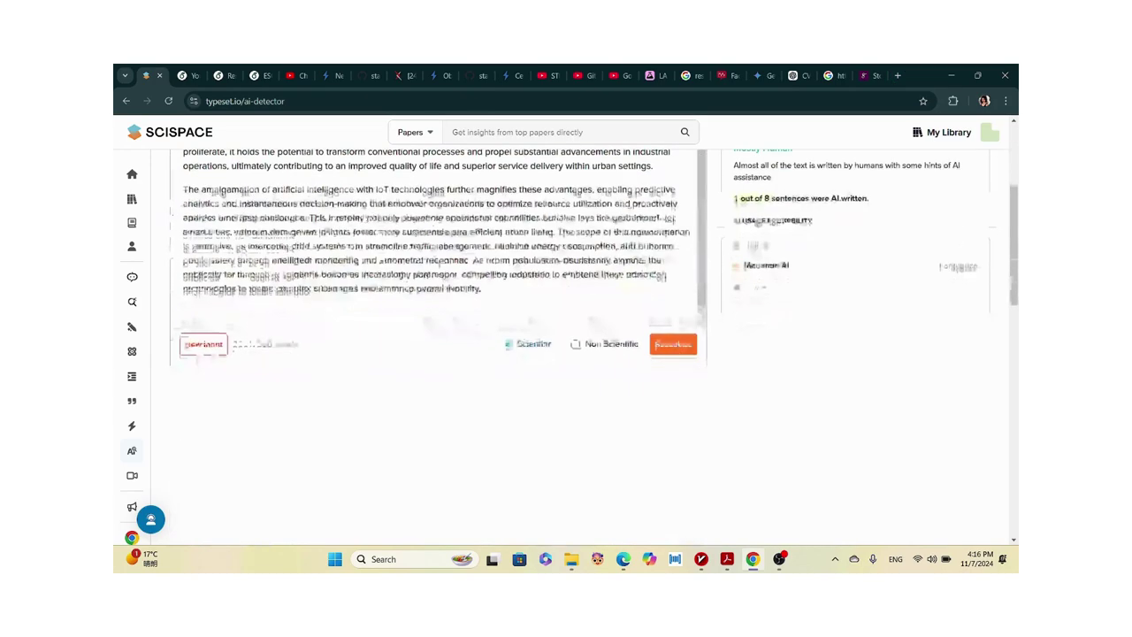
# Go back to the Paraphraser and check the AI detection details and highlighted sentences of the paraphrased output.
pyautogui.moveTo(132, 426)
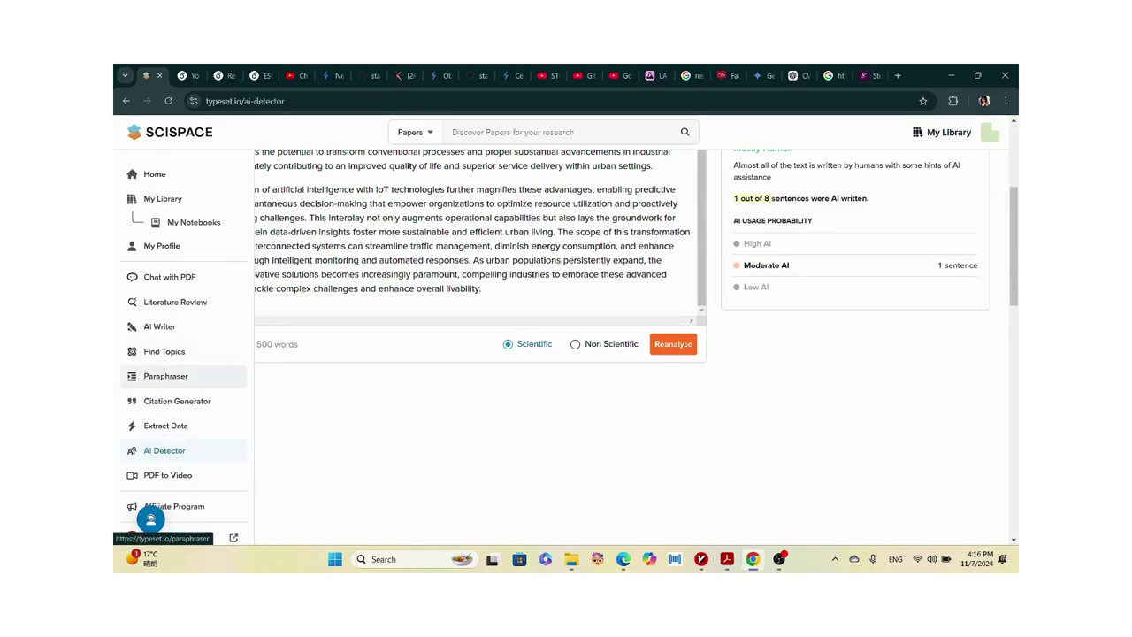
pyautogui.click(168, 376)
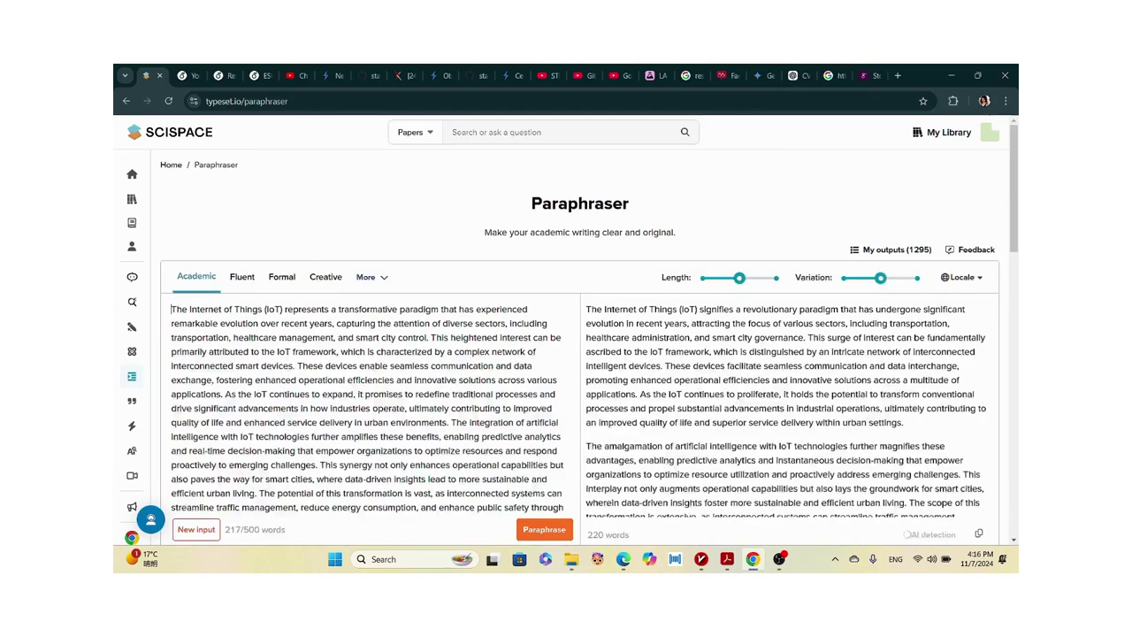
pyautogui.scroll(-3, 579, 353)
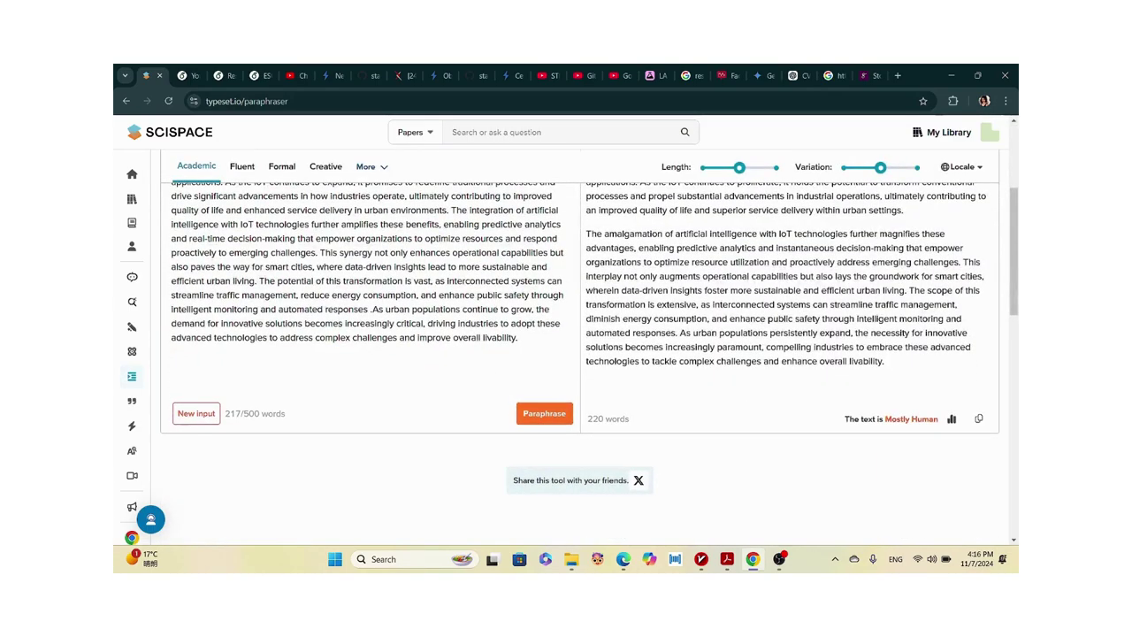
pyautogui.moveTo(951, 419)
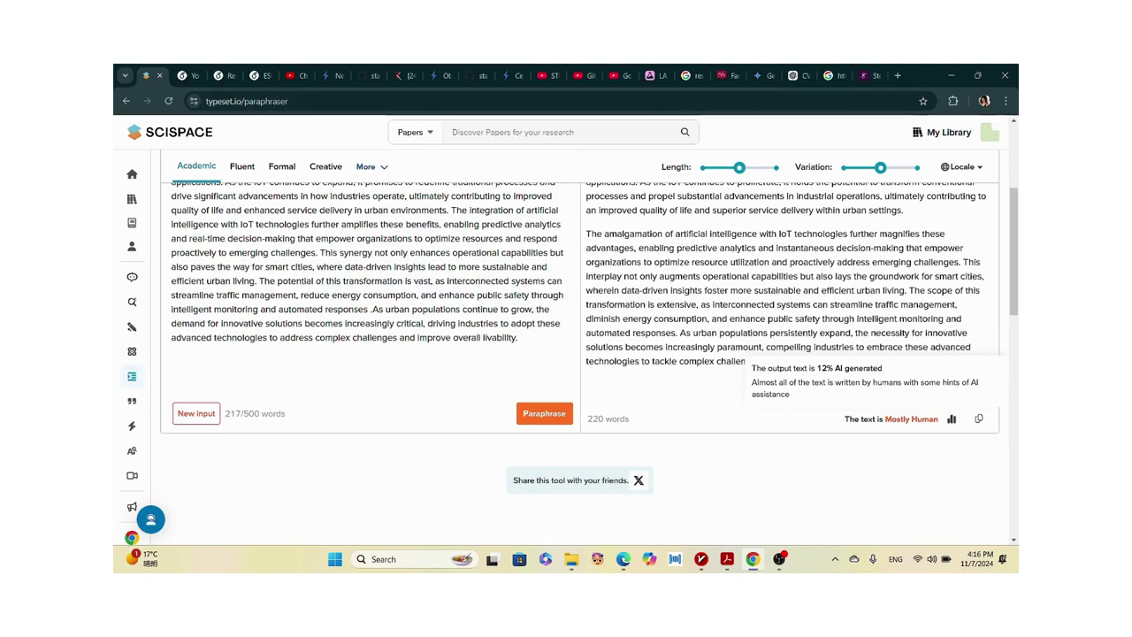
pyautogui.scroll(5, 579, 354)
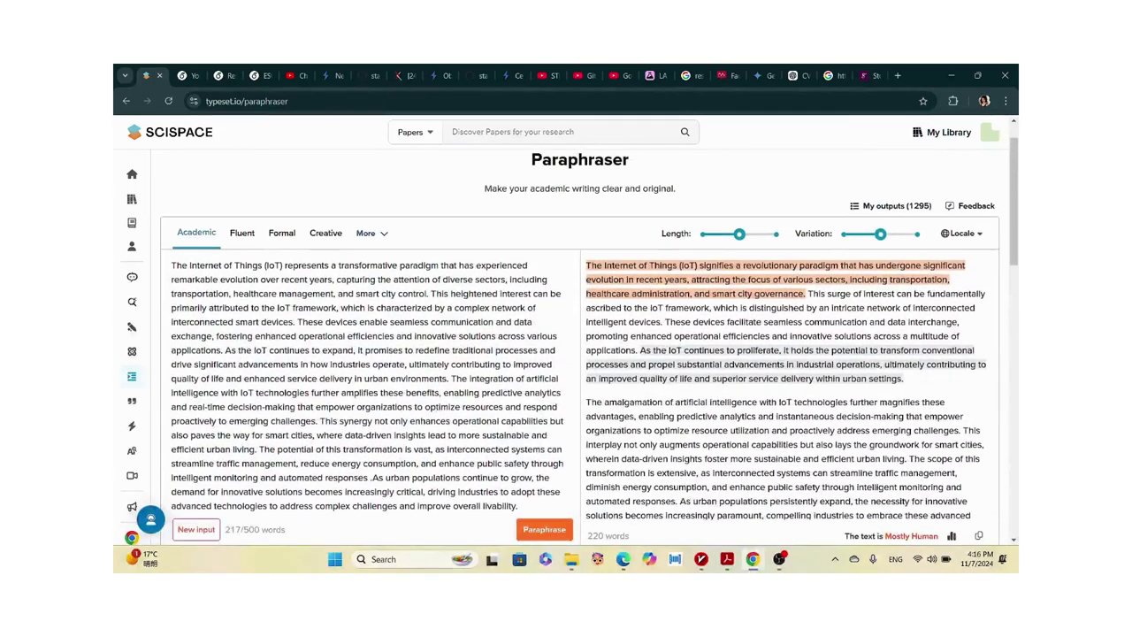
# Search the web for "undetectable ai" in a new browser tab and open the Undetectable AI website.
pyautogui.moveTo(132, 401)
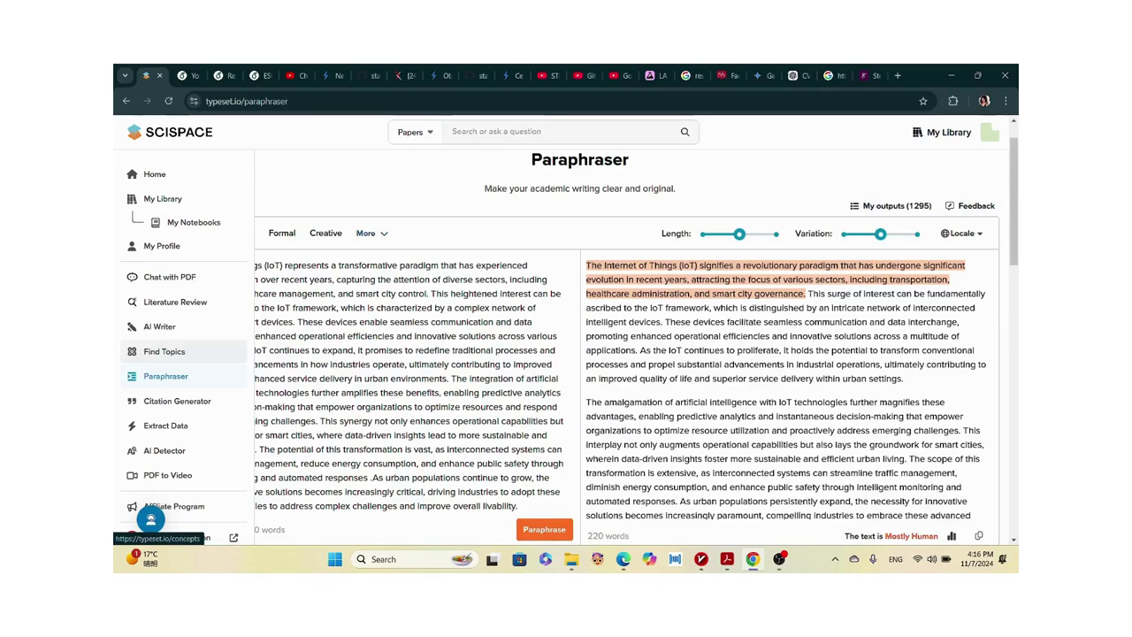
pyautogui.scroll(-1, 177, 356)
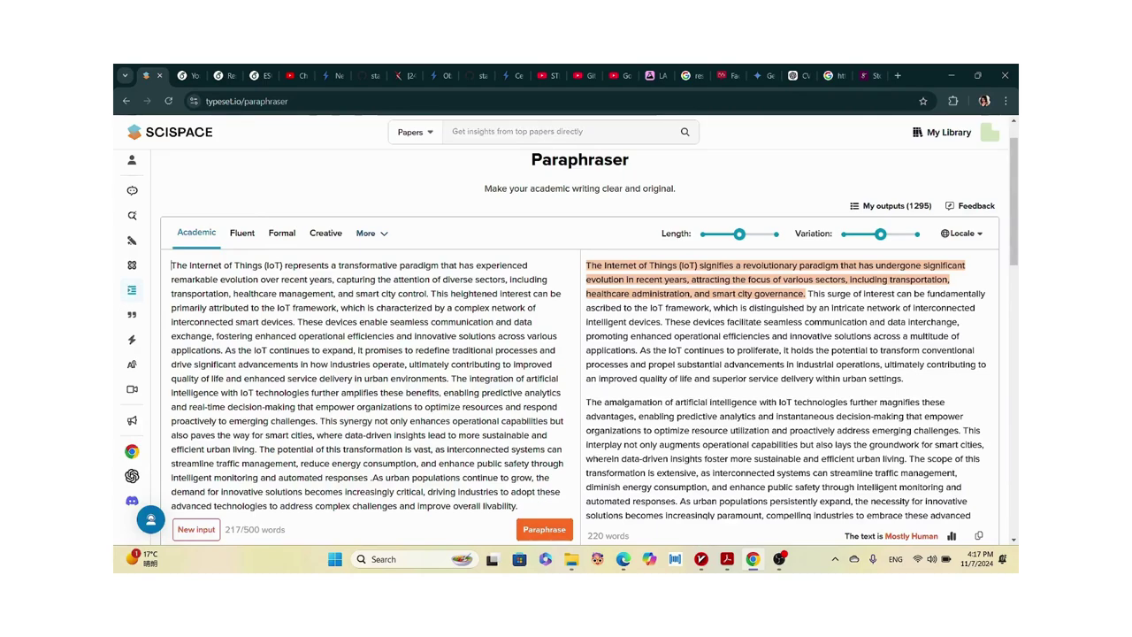
pyautogui.hotkey('ctrl', 't')
pyautogui.write('un')
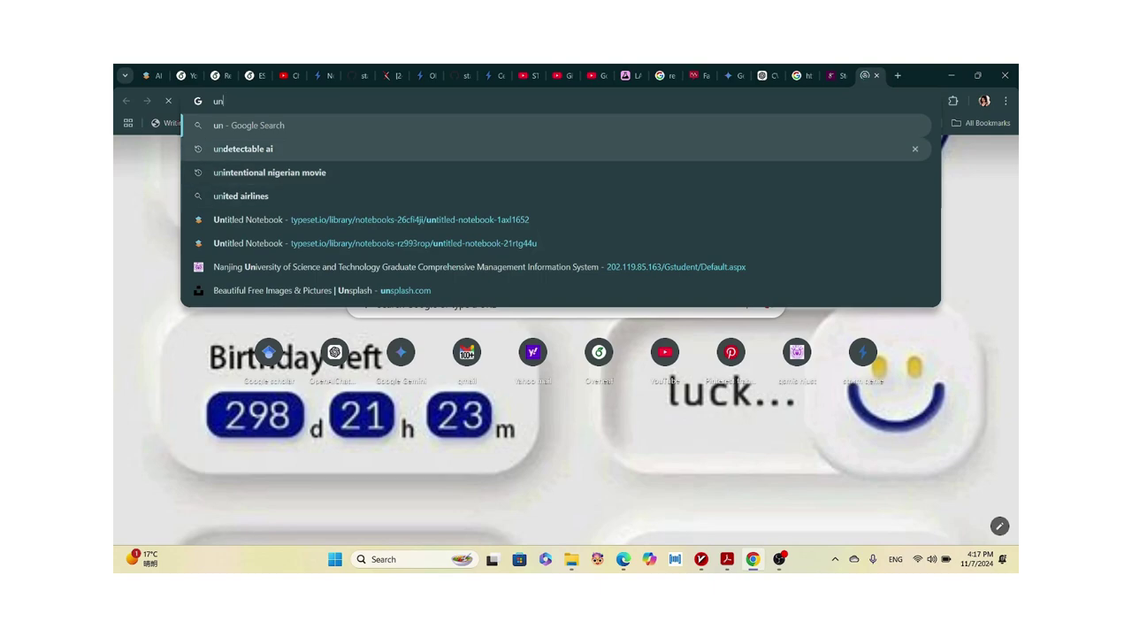
pyautogui.click(243, 149)
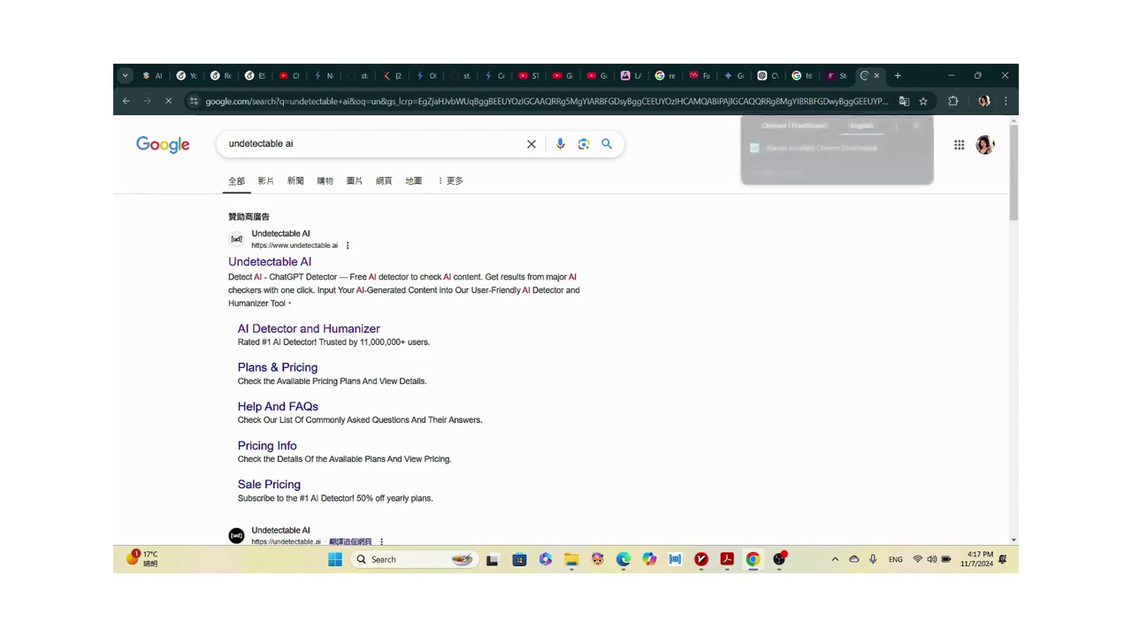
pyautogui.scroll(-3, 566, 336)
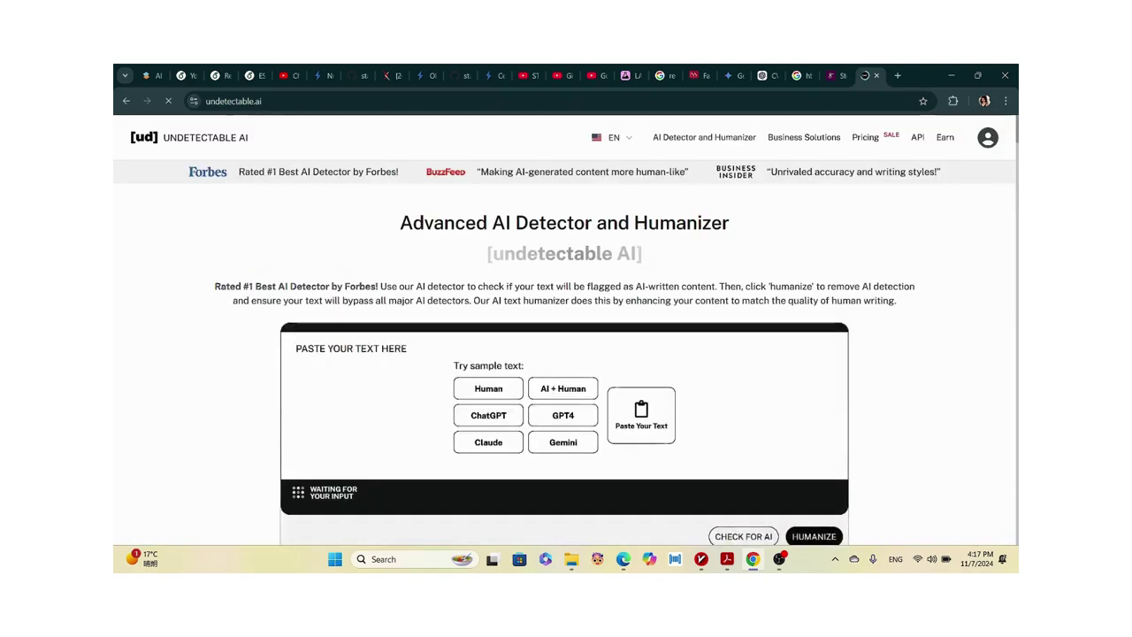
# Paste the copied paraphrase into Undetectable AI's detector, dismiss the sign-up prompt, and check the text for AI.
pyautogui.hotkey('ctrl', 'v')
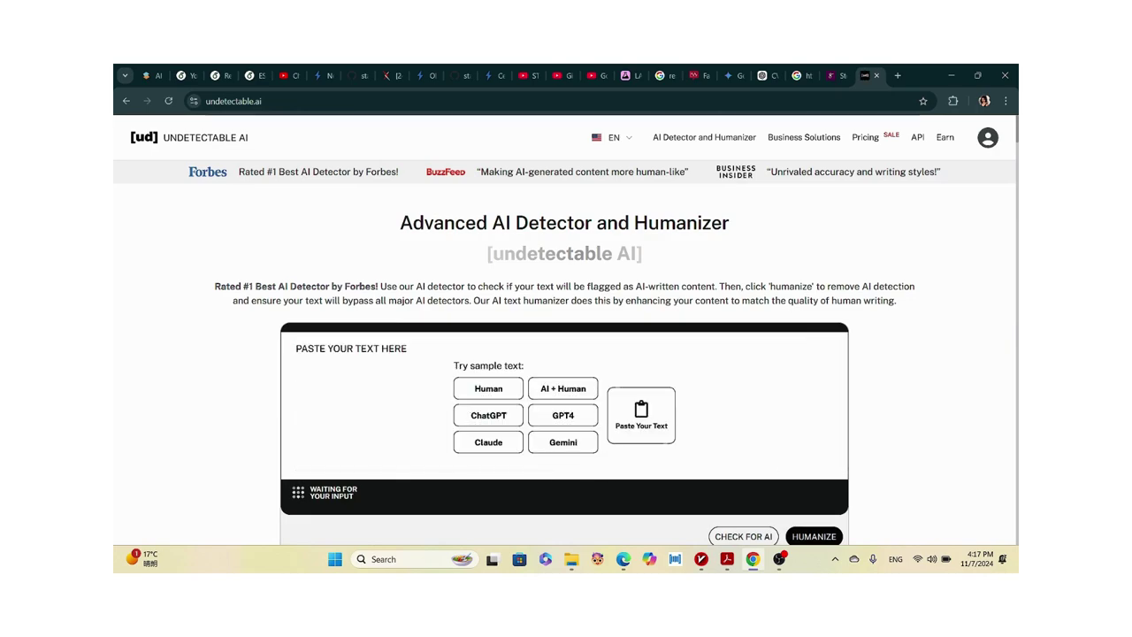
pyautogui.scroll(-2, 564, 354)
pyautogui.click(641, 267)
pyautogui.scroll(2, 565, 354)
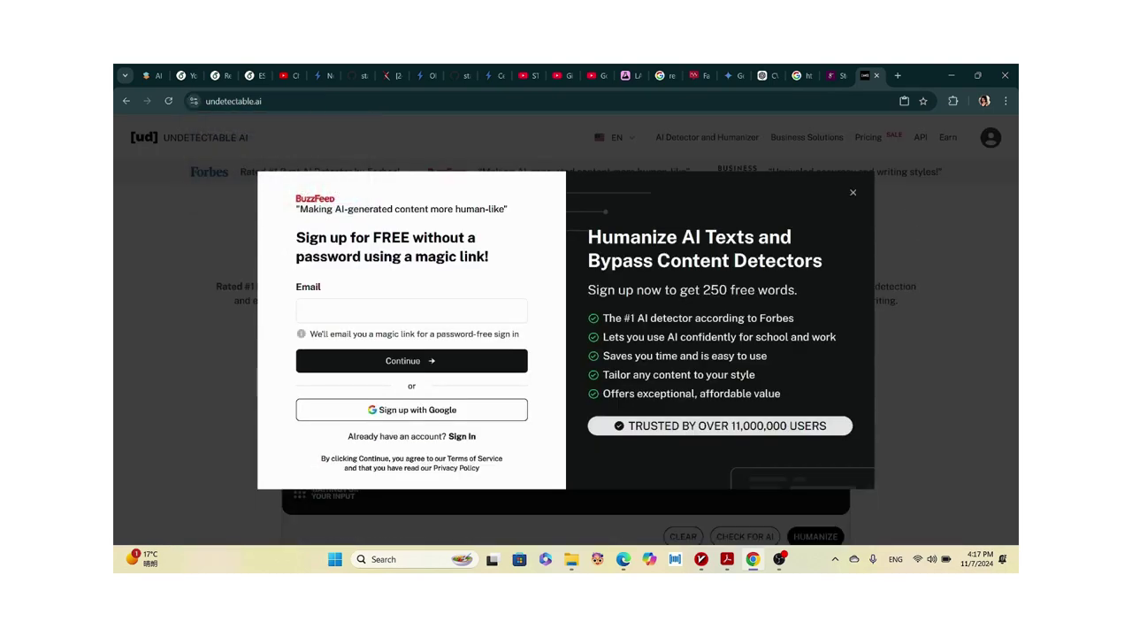
pyautogui.press('Escape')
pyautogui.scroll(-5, 564, 407)
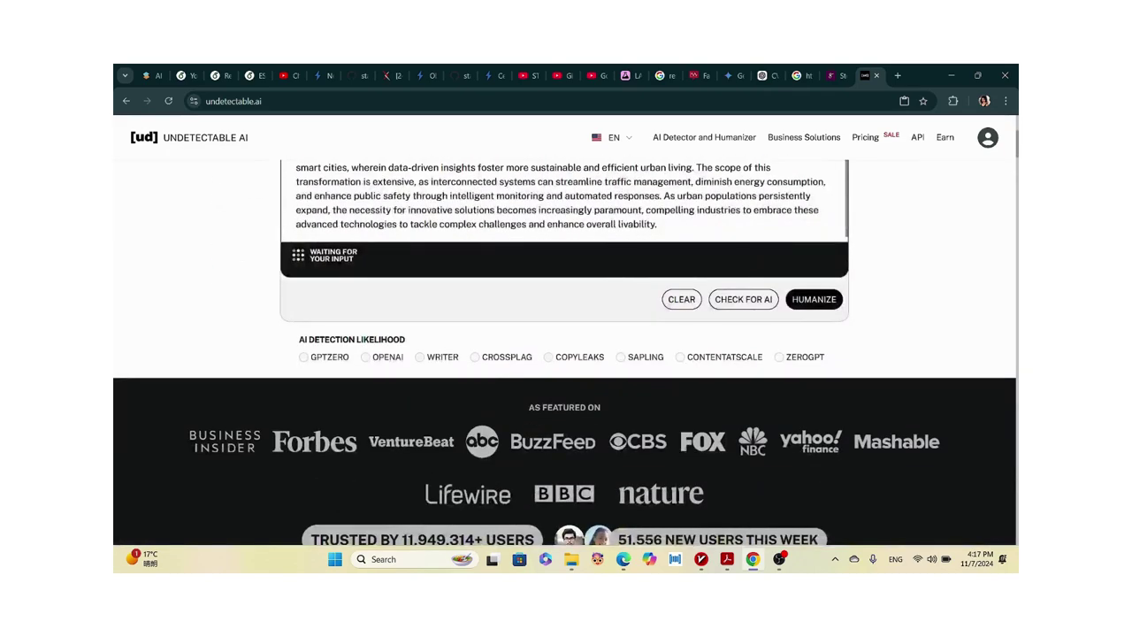
pyautogui.click(742, 299)
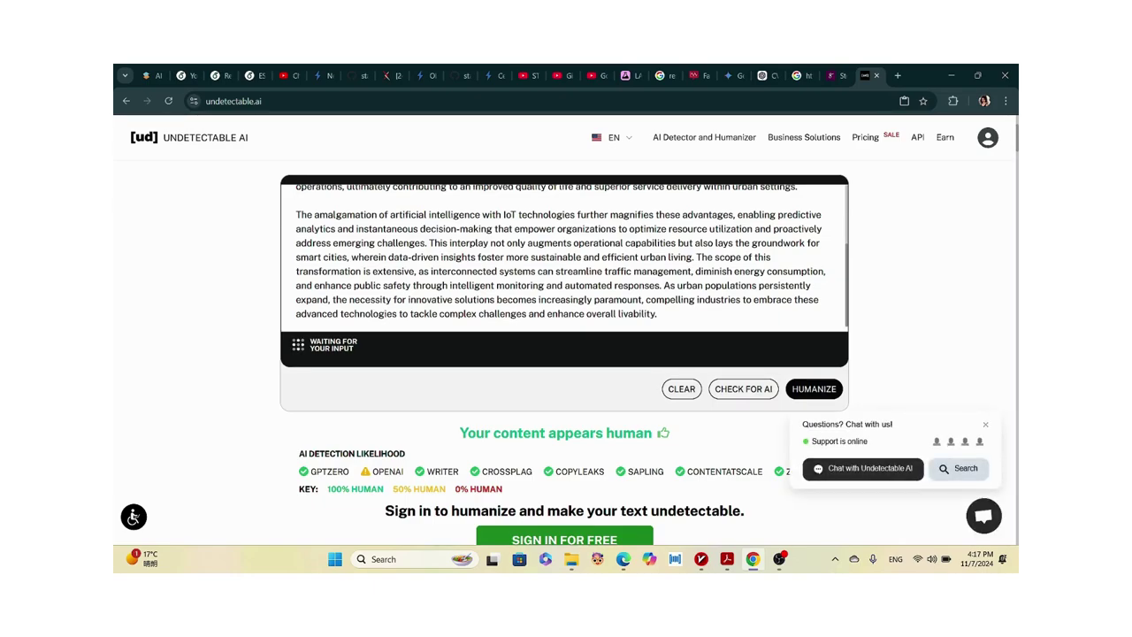
# Review the pasted paraphrase and its AI detection likelihood across the listed detectors, dismissing the sign-up prompt.
pyautogui.scroll(5, 565, 265)
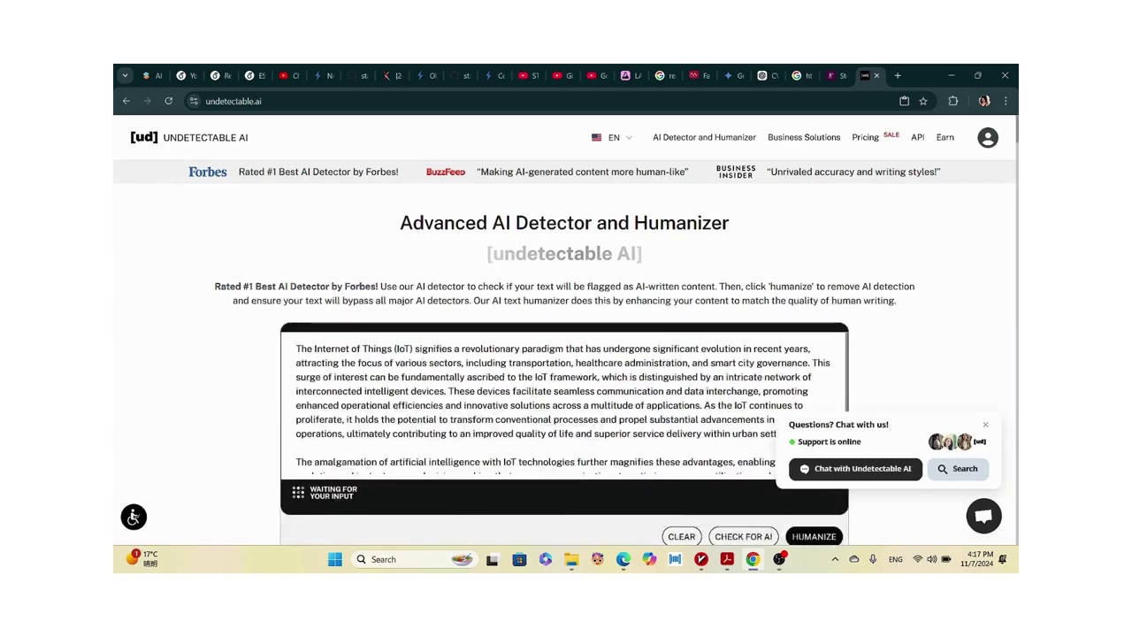
pyautogui.scroll(-3, 564, 354)
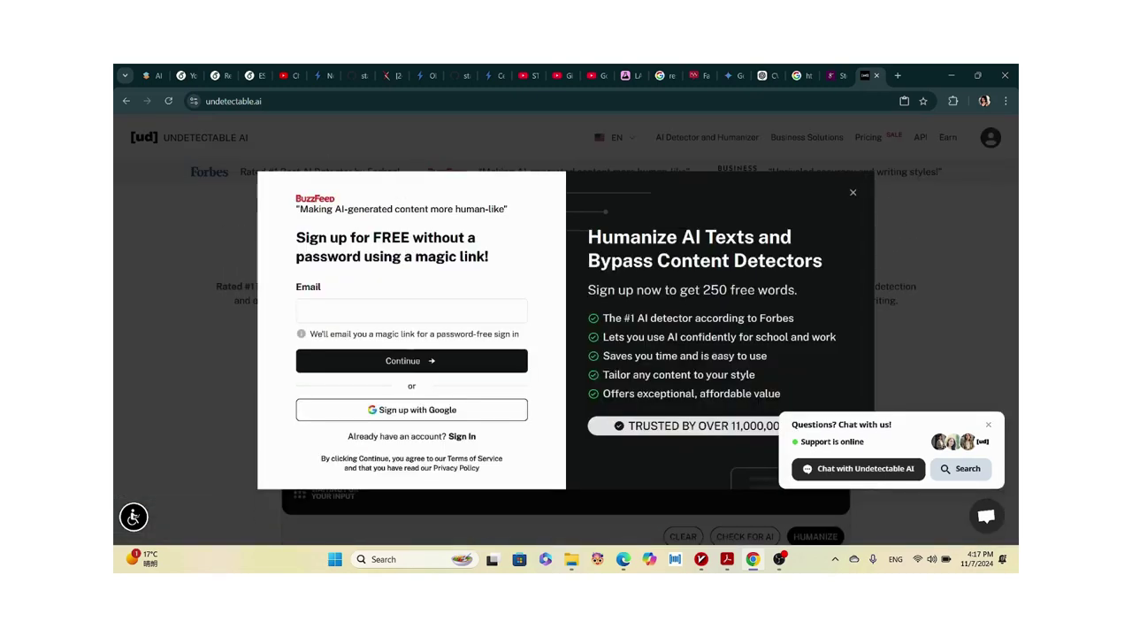
pyautogui.press('Escape')
pyautogui.scroll(-2, 565, 405)
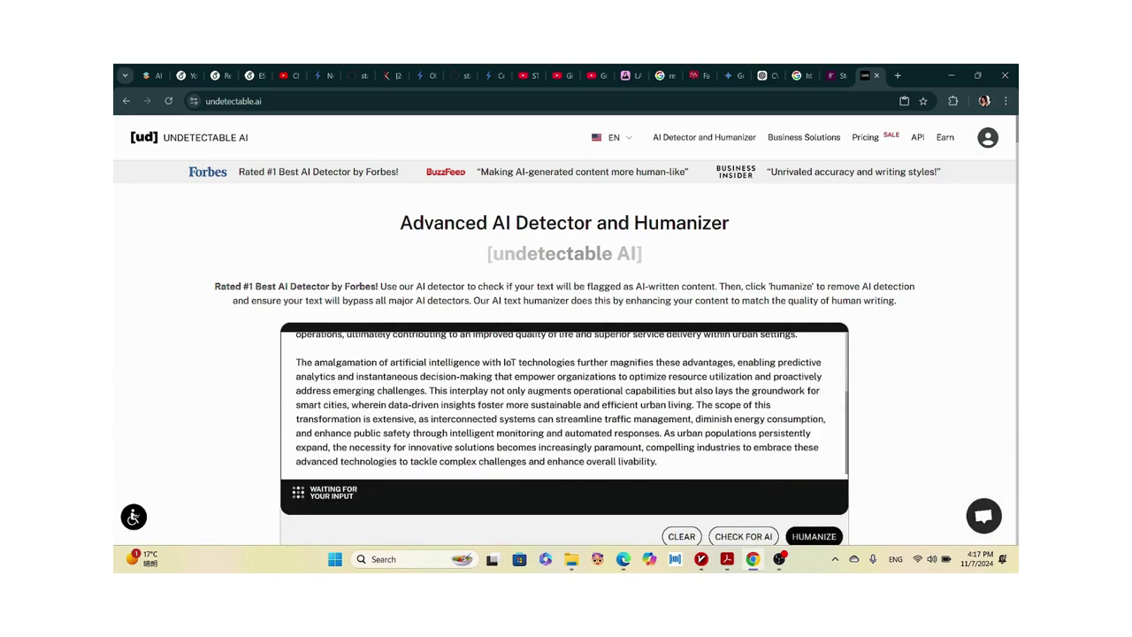
pyautogui.scroll(-3, 564, 353)
pyautogui.scroll(1, 565, 354)
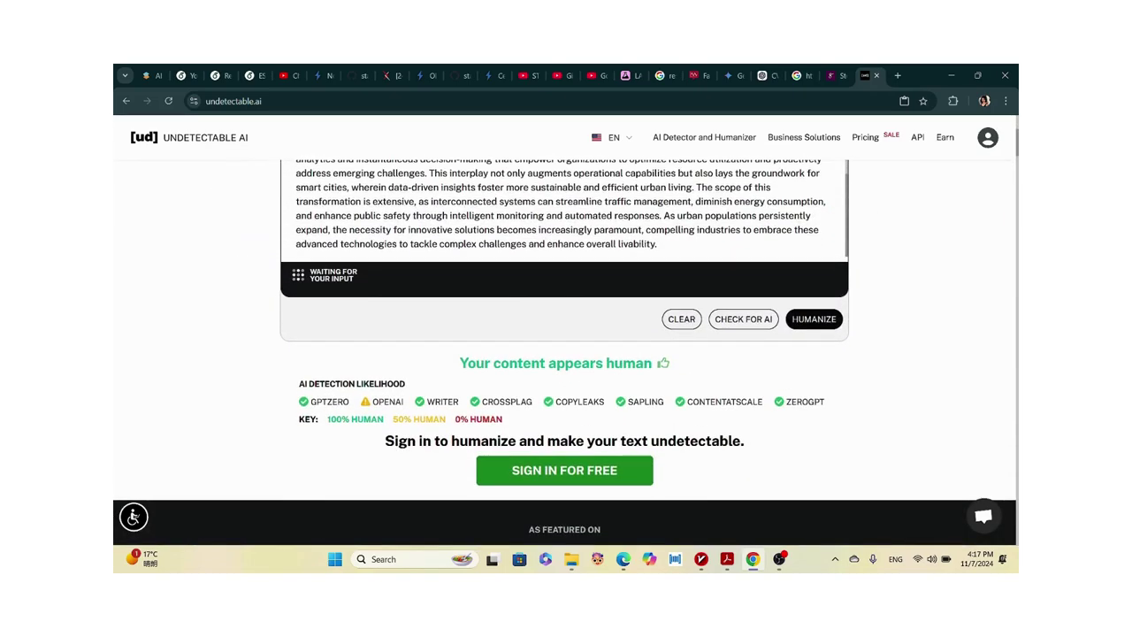
pyautogui.scroll(2, 564, 209)
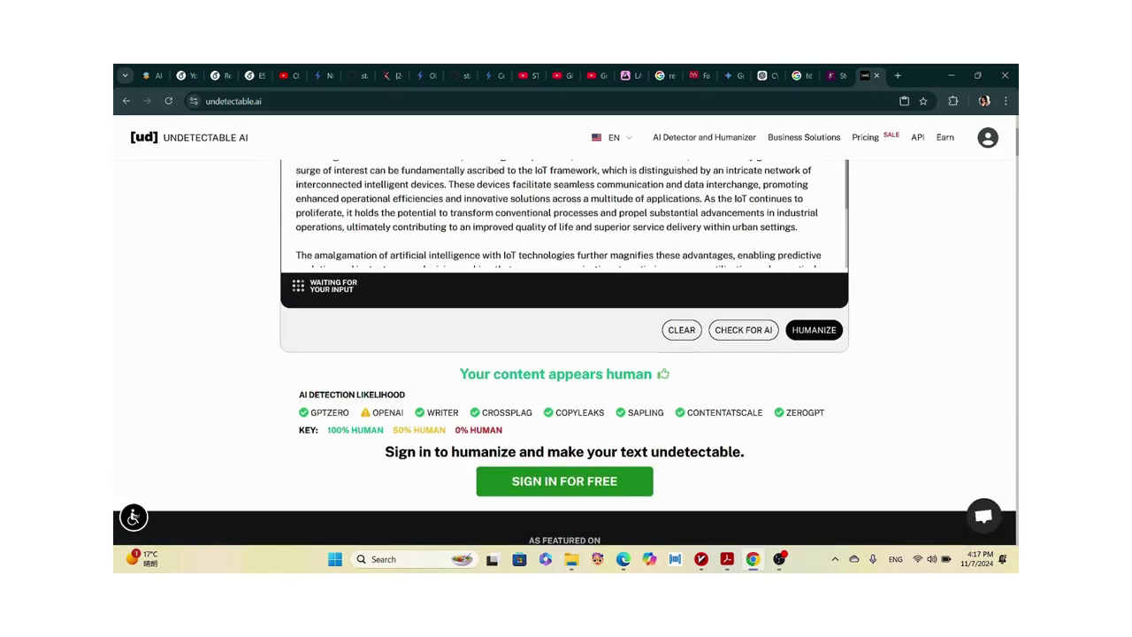
pyautogui.scroll(1, 564, 353)
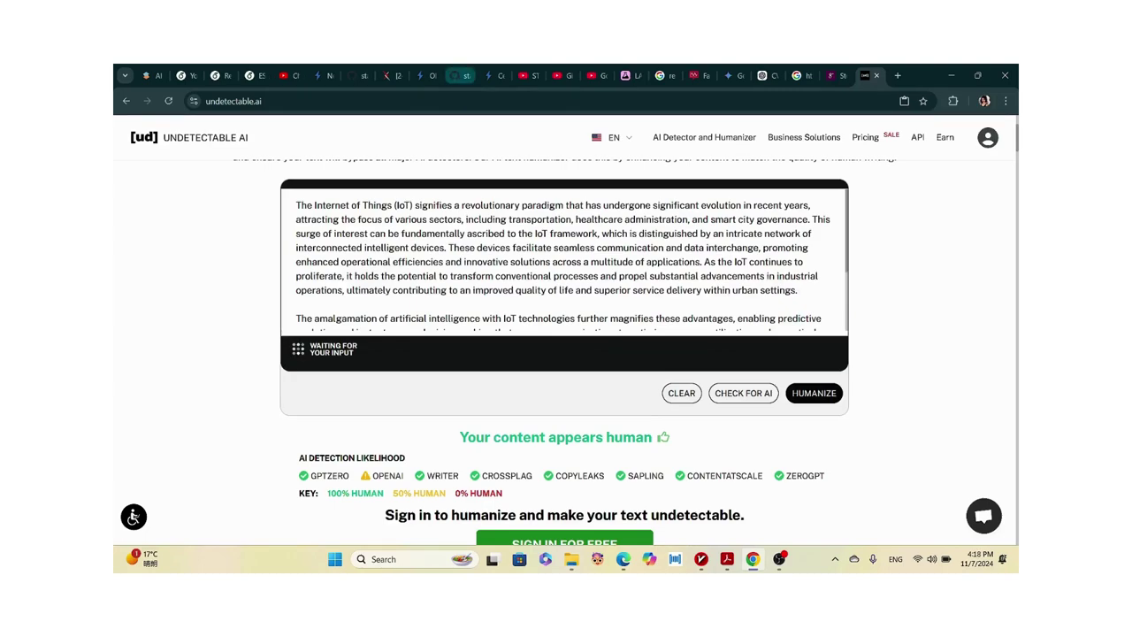
# Return to SciSpace, open the Extract Data tool, and reload its page.
pyautogui.click(149, 75)
pyautogui.moveTo(132, 388)
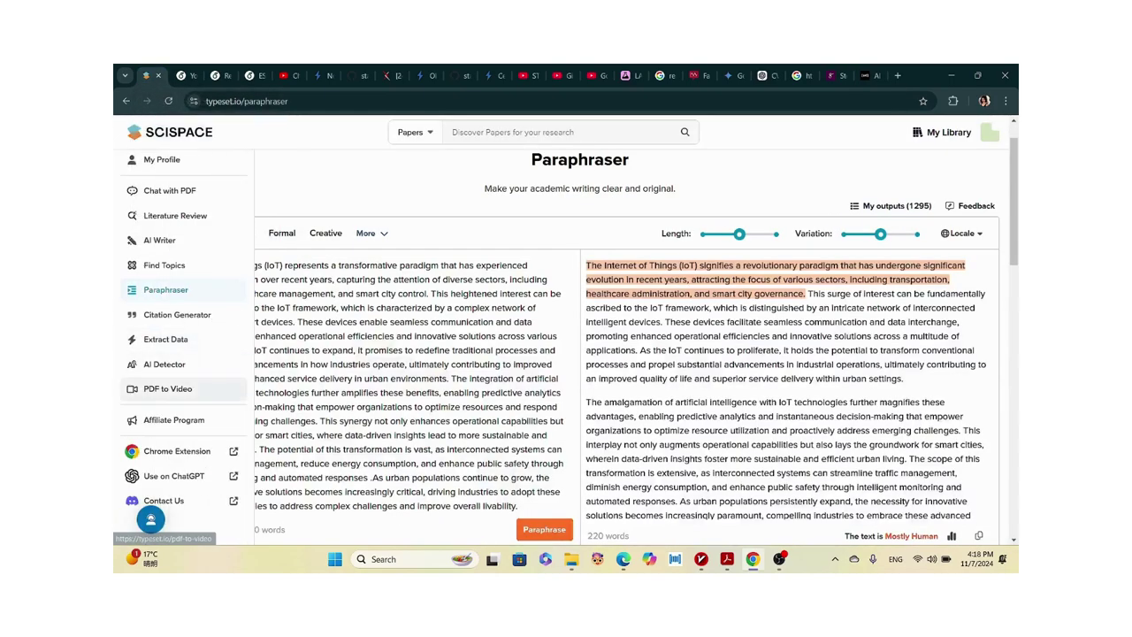
pyautogui.click(166, 339)
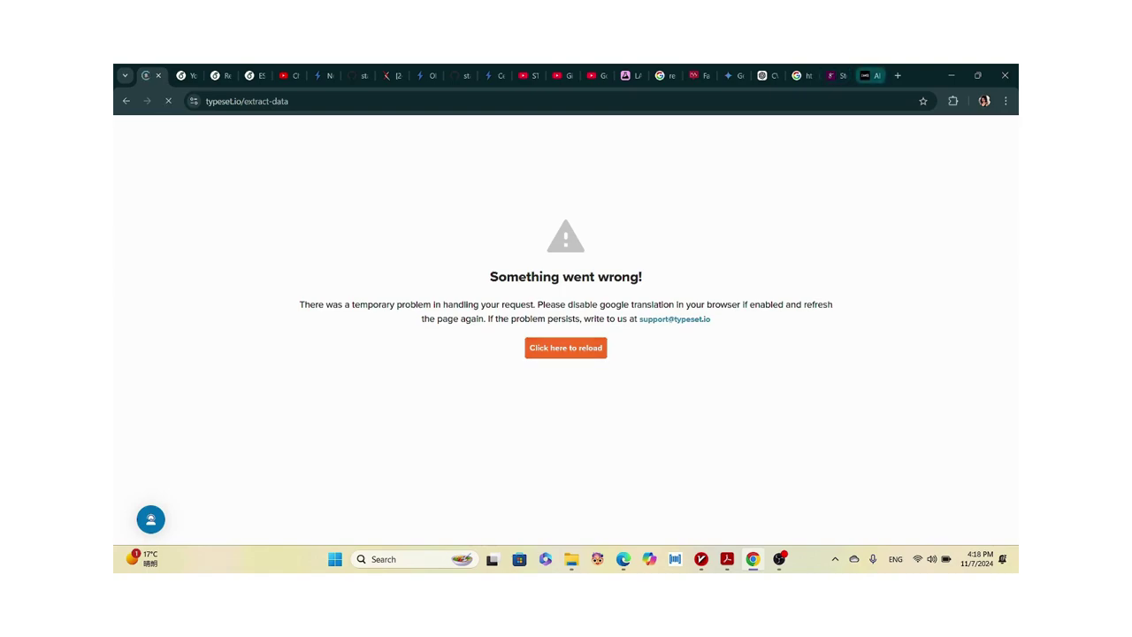
pyautogui.click(867, 75)
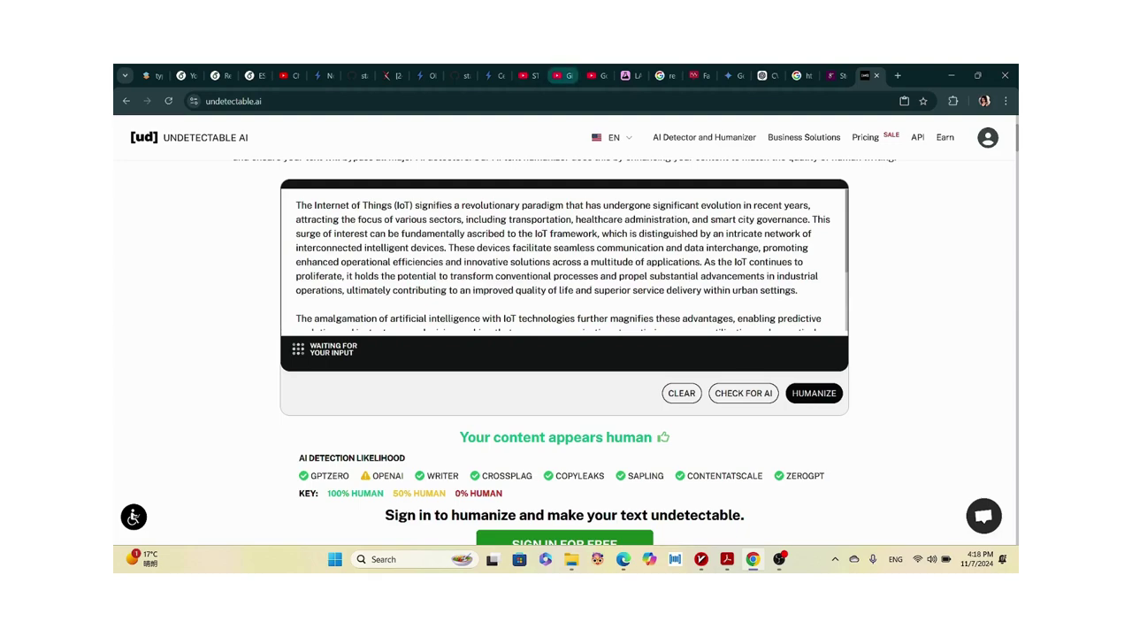
pyautogui.click(150, 75)
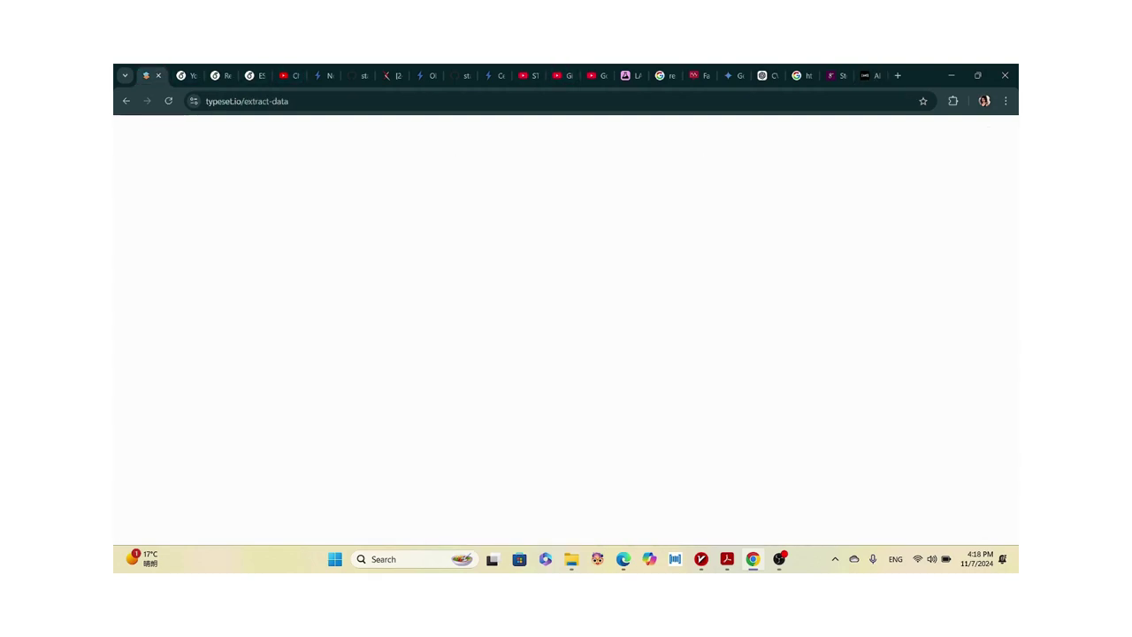
pyautogui.click(168, 101)
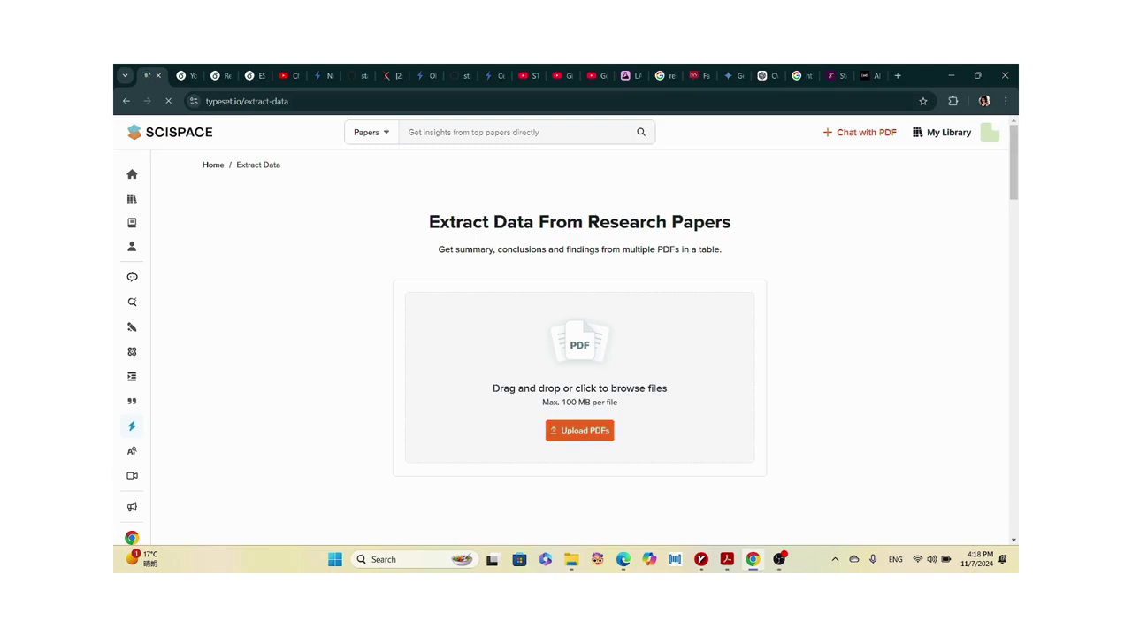
pyautogui.moveTo(571, 559)
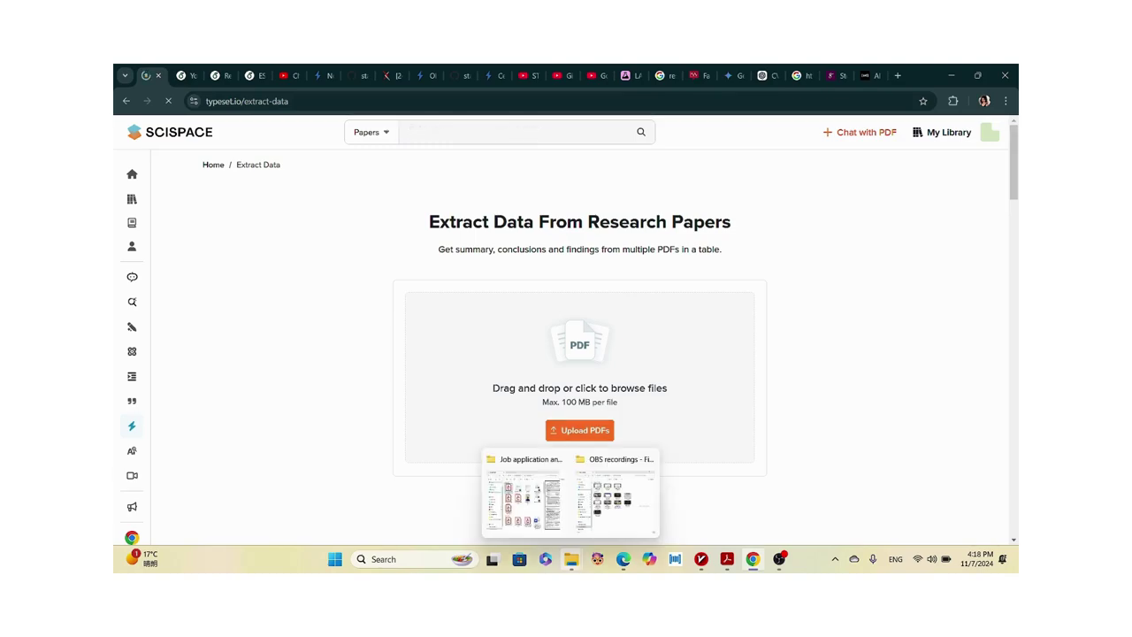
pyautogui.click(526, 493)
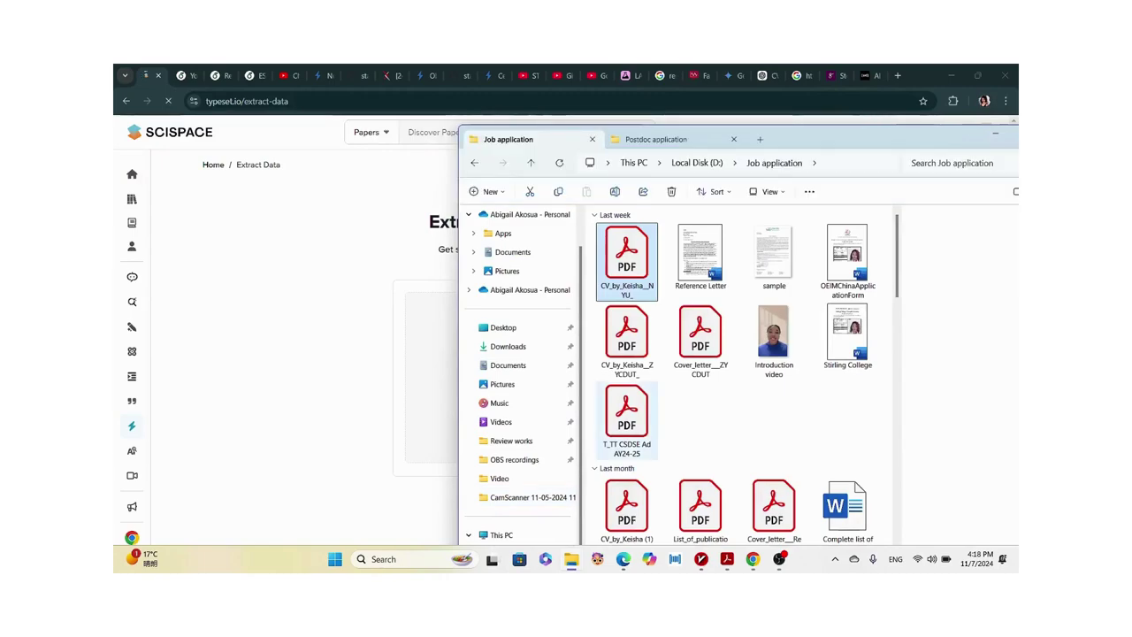
pyautogui.click(995, 133)
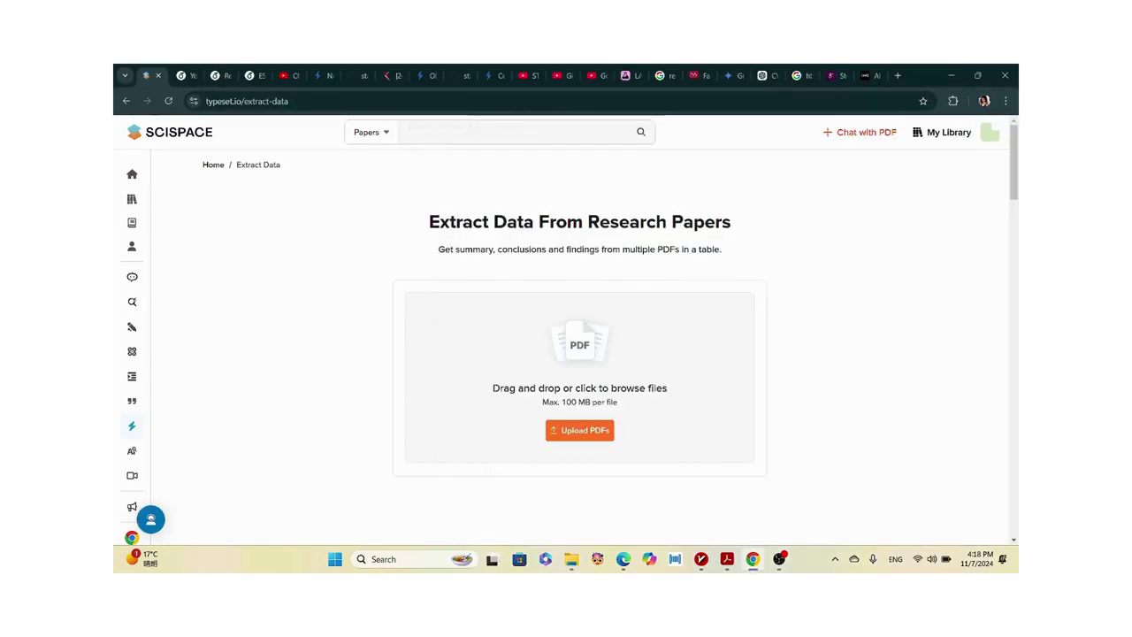
pyautogui.click(579, 430)
pyautogui.click(579, 430)
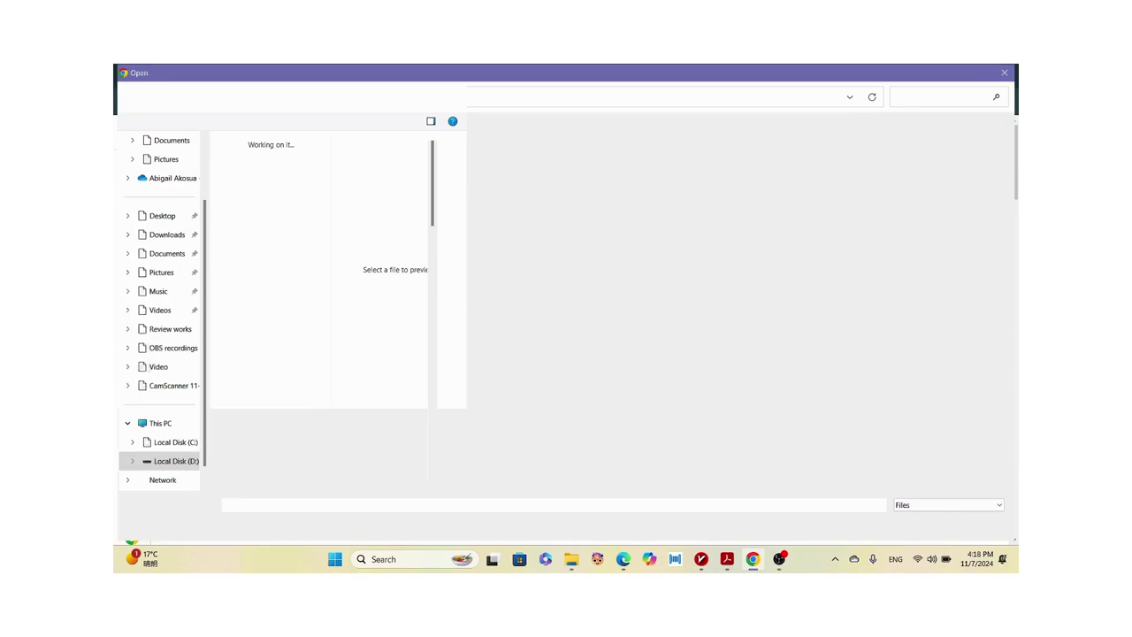
pyautogui.scroll(-5, 319, 386)
pyautogui.scroll(-3, 322, 389)
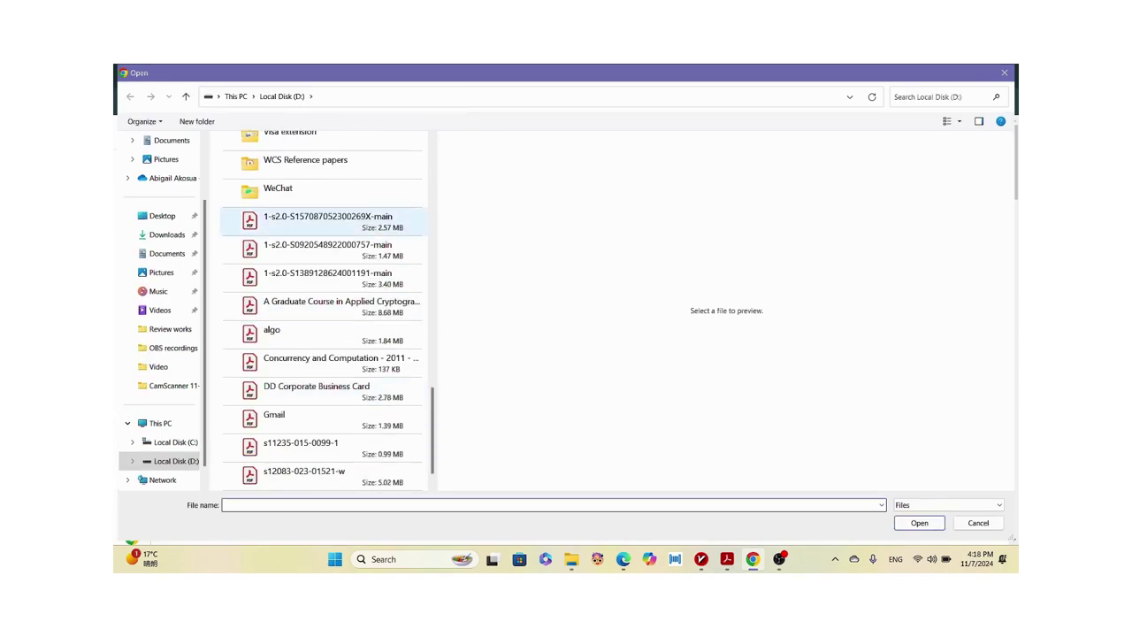
pyautogui.click(323, 222)
pyautogui.scroll(-10, 721, 302)
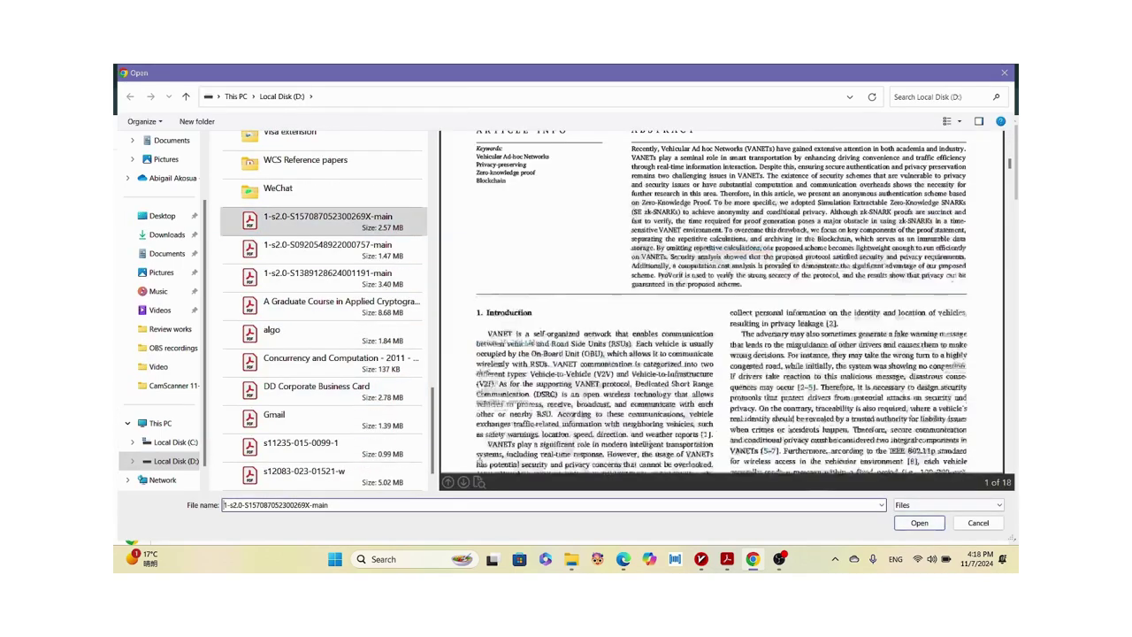
pyautogui.moveTo(1009, 166); pyautogui.dragTo(1009, 339)
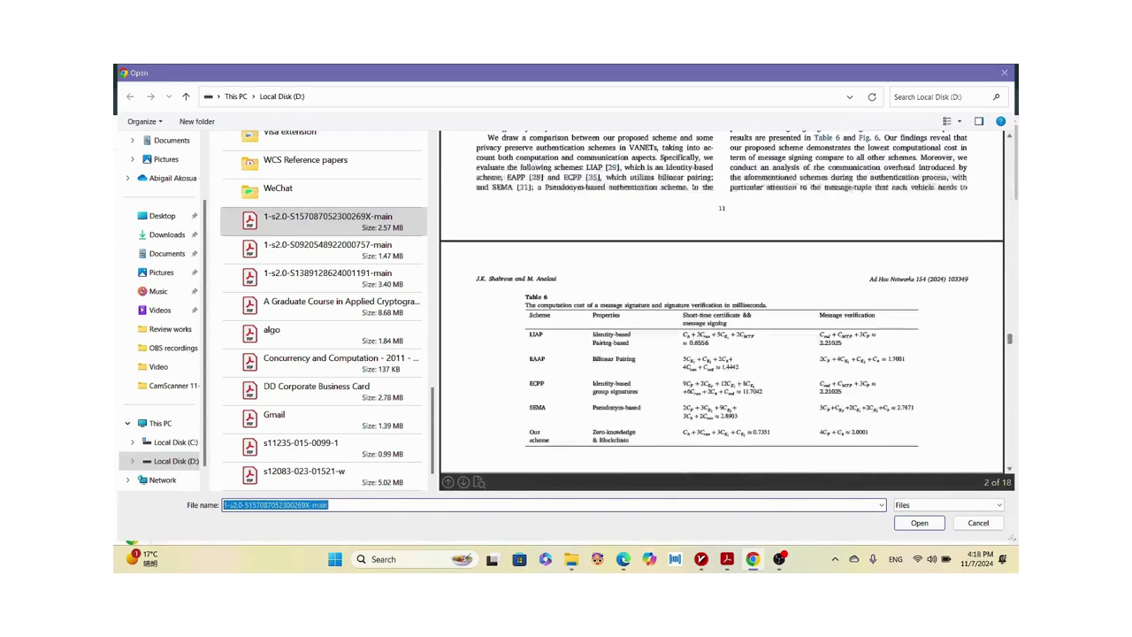
pyautogui.scroll(5, 721, 302)
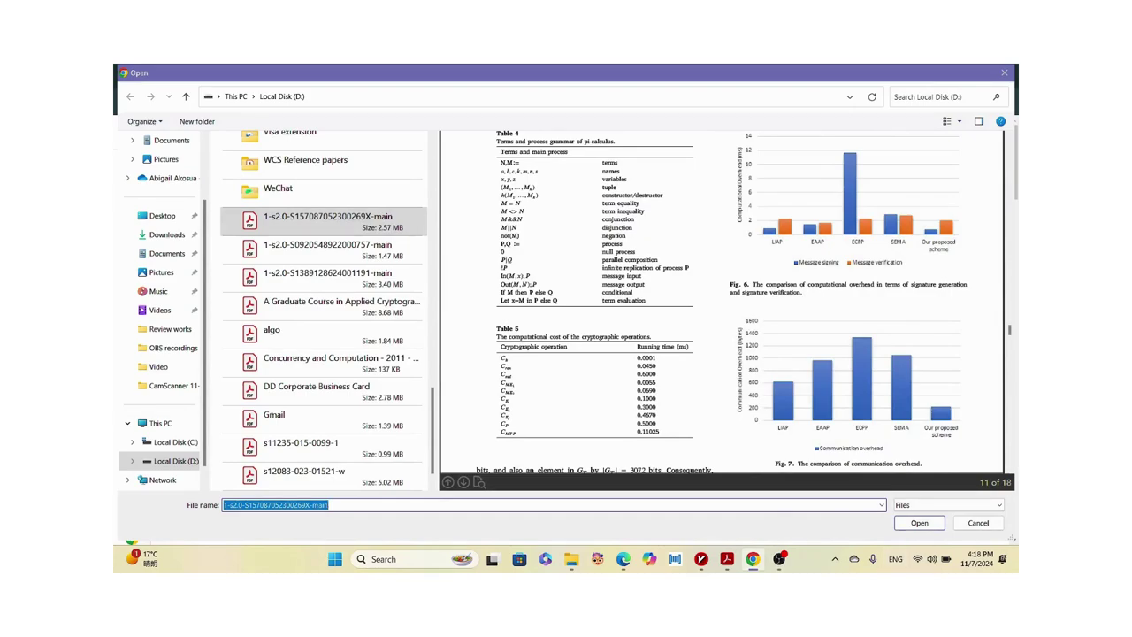
pyautogui.press('Return')
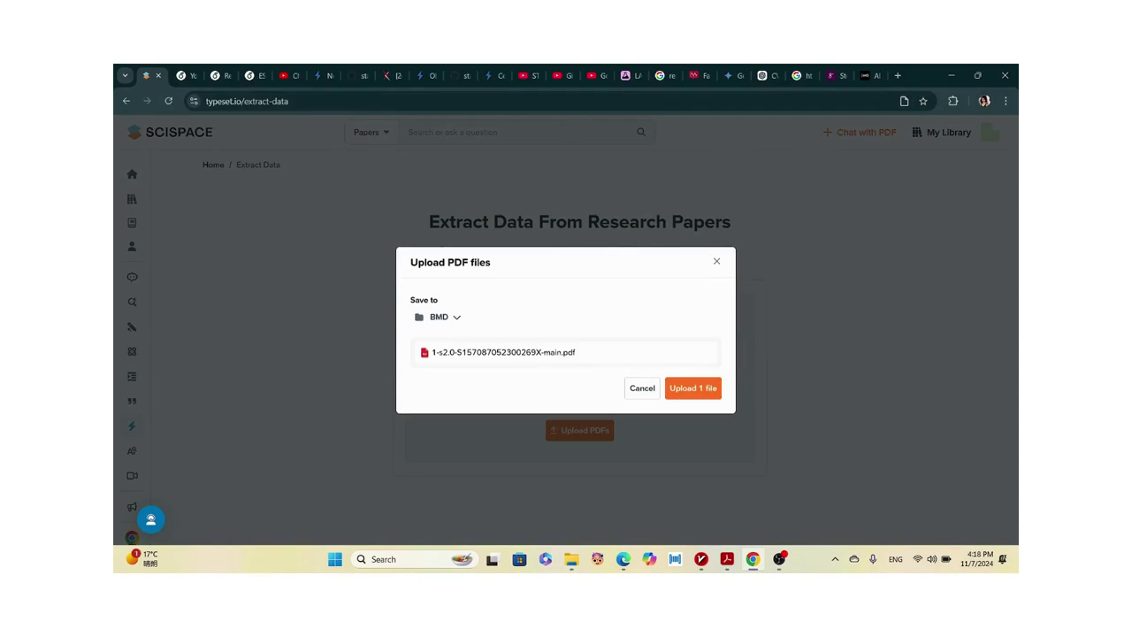
pyautogui.click(693, 387)
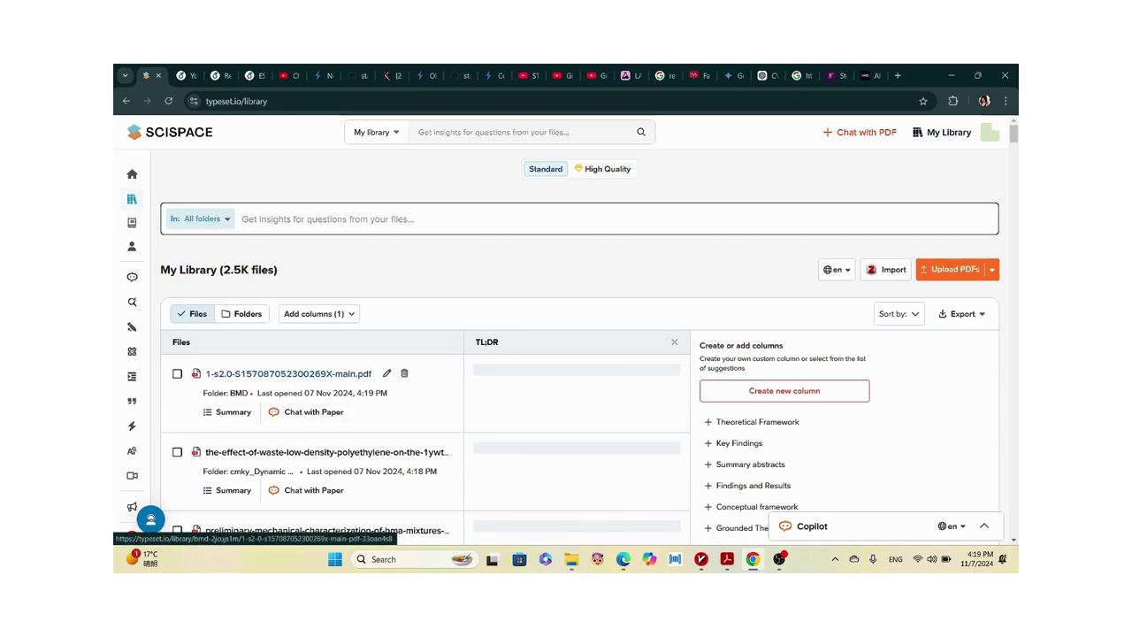
pyautogui.moveTo(131, 450)
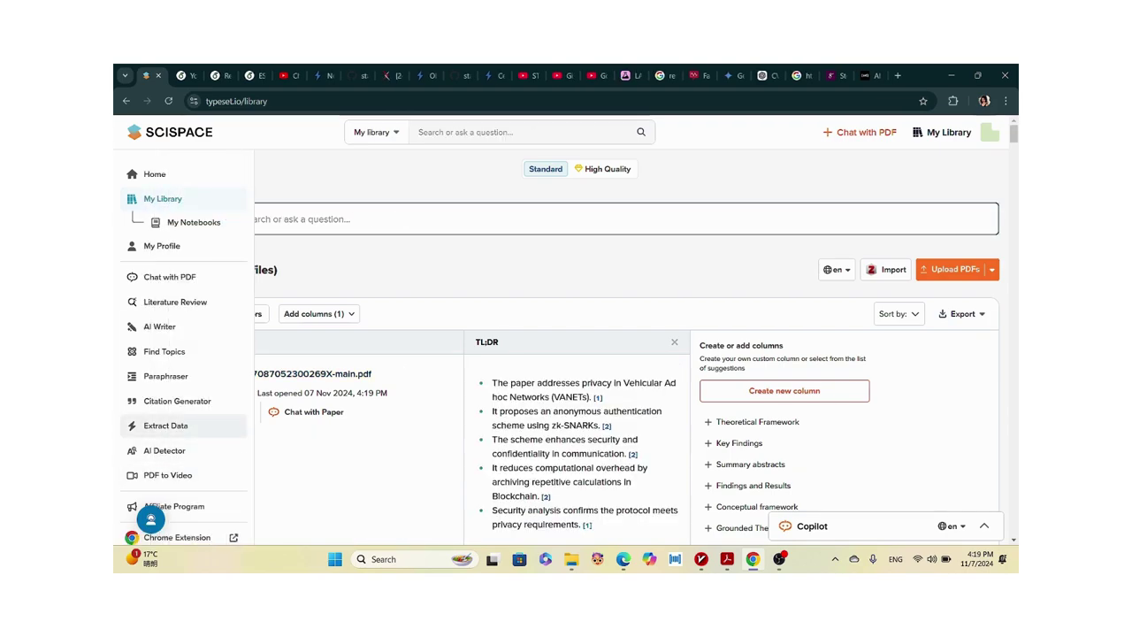
pyautogui.click(166, 425)
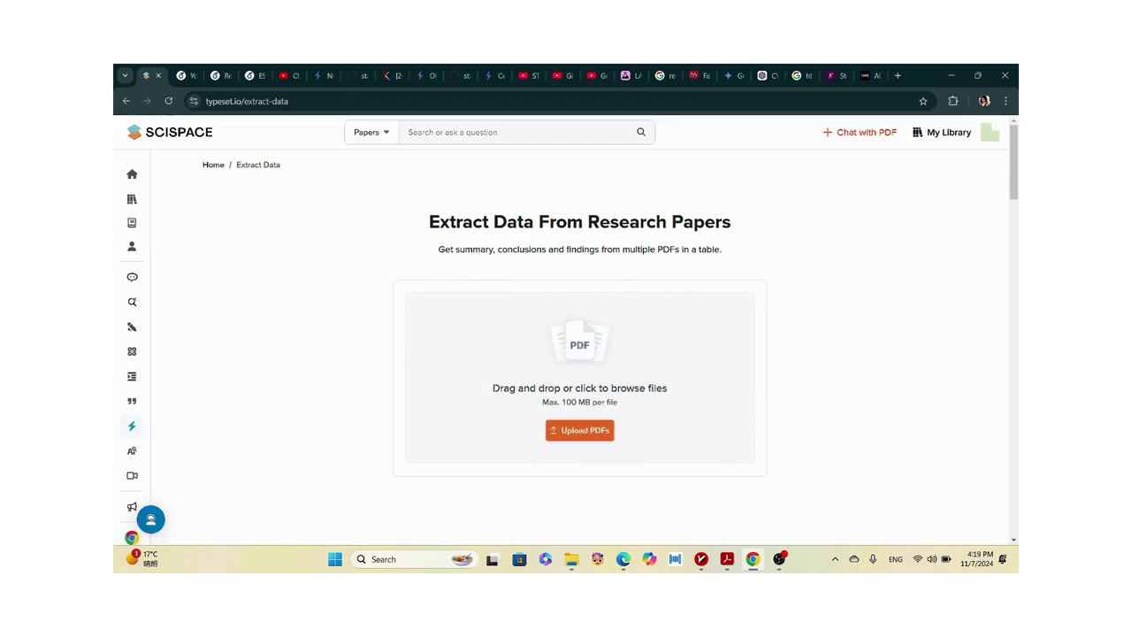
pyautogui.click(579, 430)
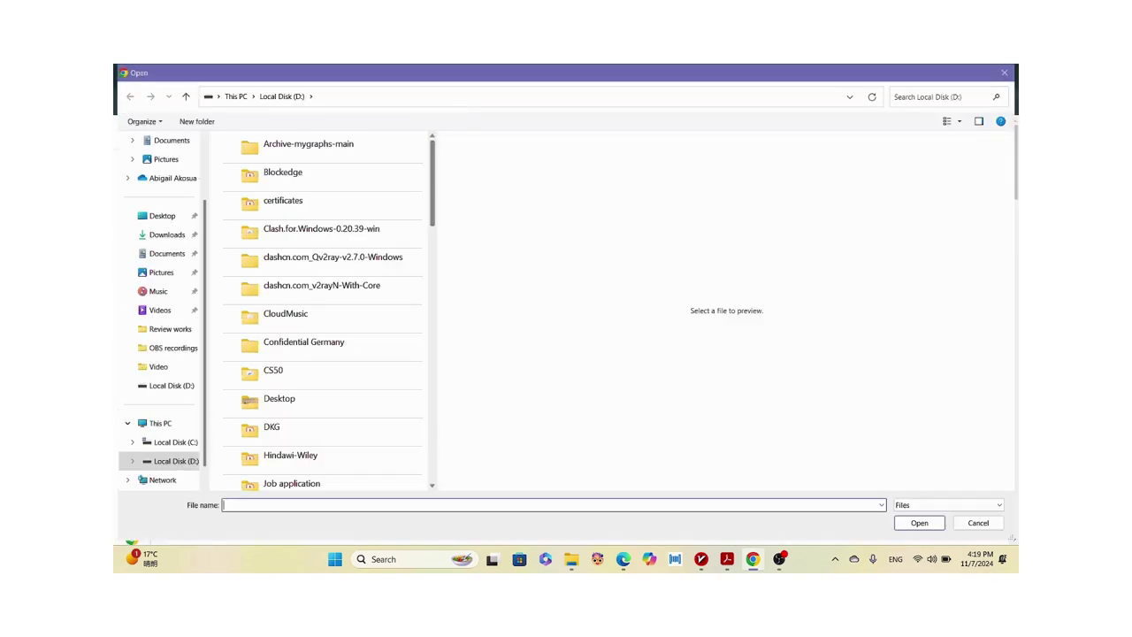
pyautogui.scroll(-10, 322, 403)
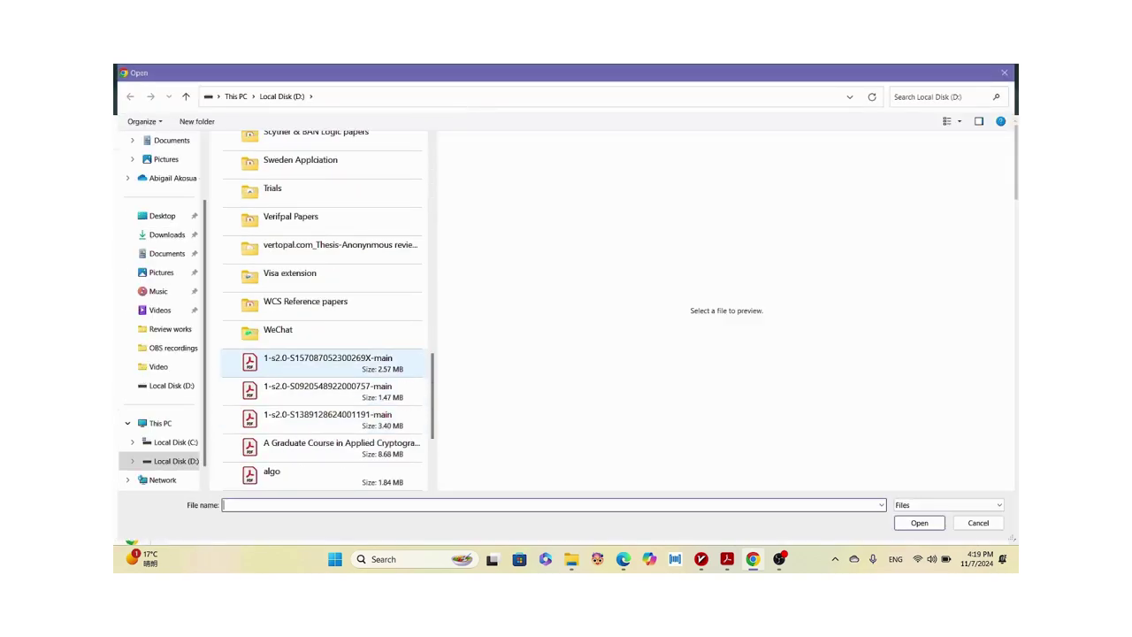
pyautogui.click(323, 362)
pyautogui.click(918, 522)
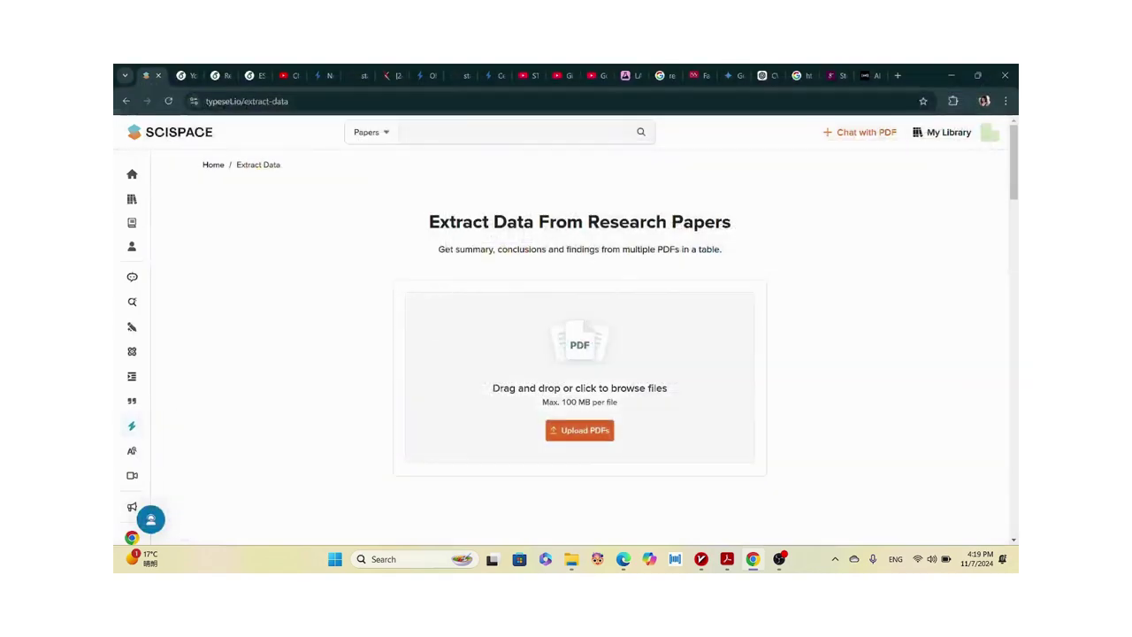
pyautogui.click(692, 388)
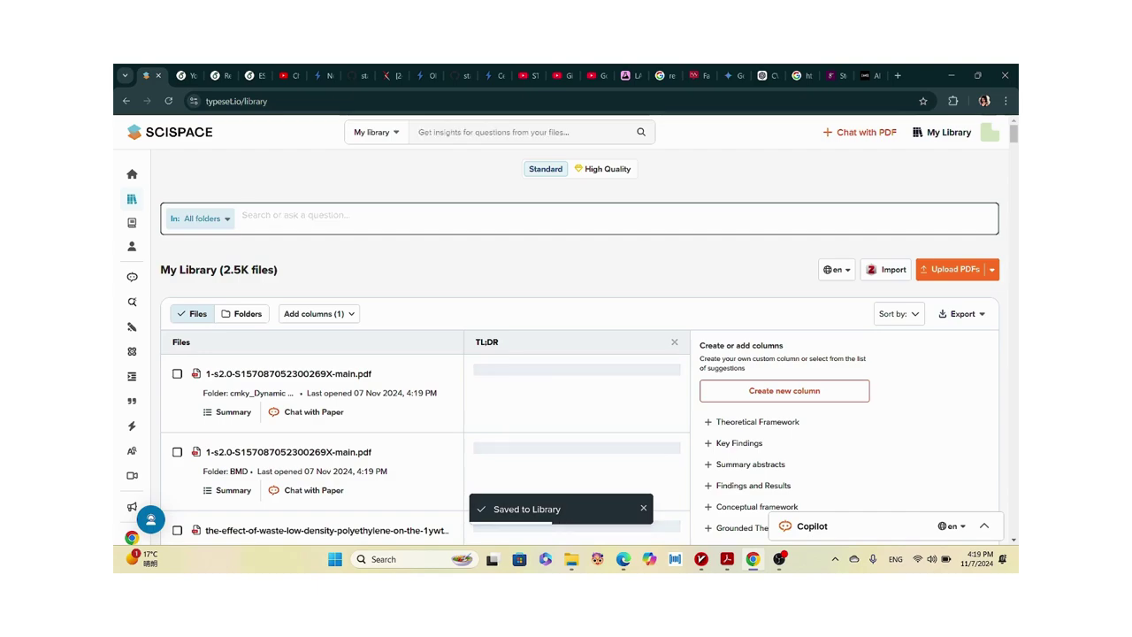
pyautogui.scroll(-3, 580, 354)
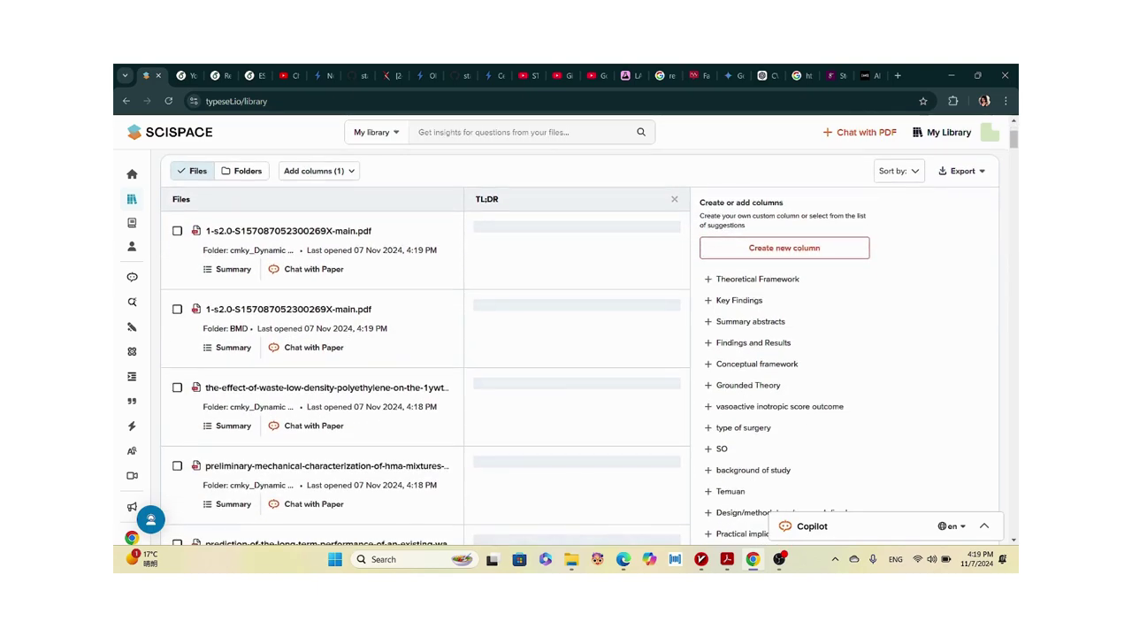
pyautogui.scroll(2, 288, 314)
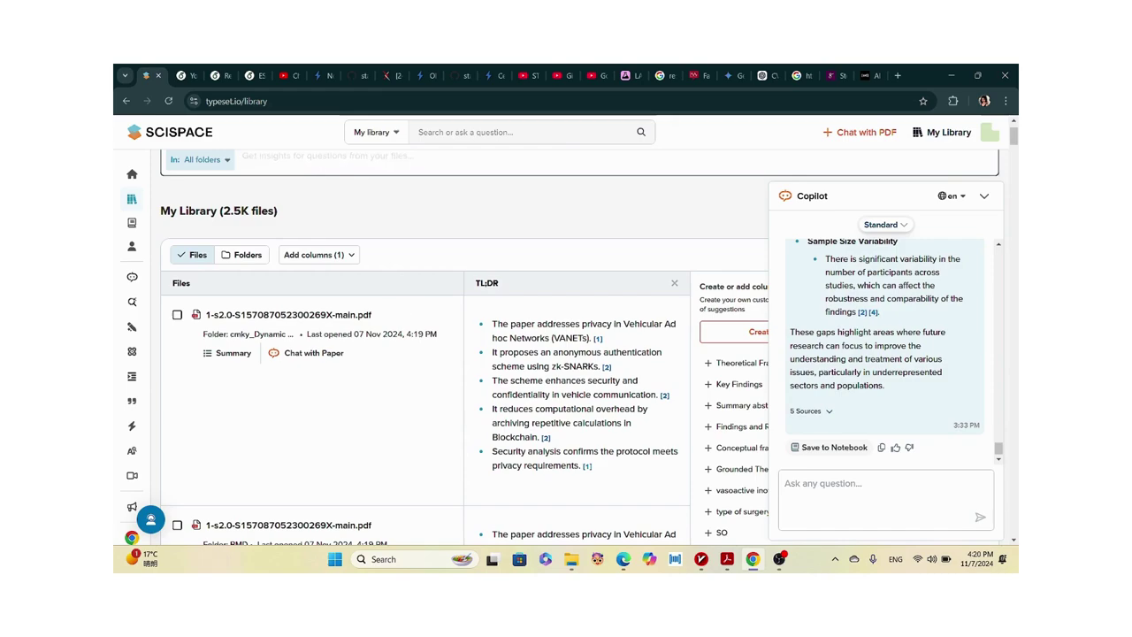
pyautogui.click(288, 314)
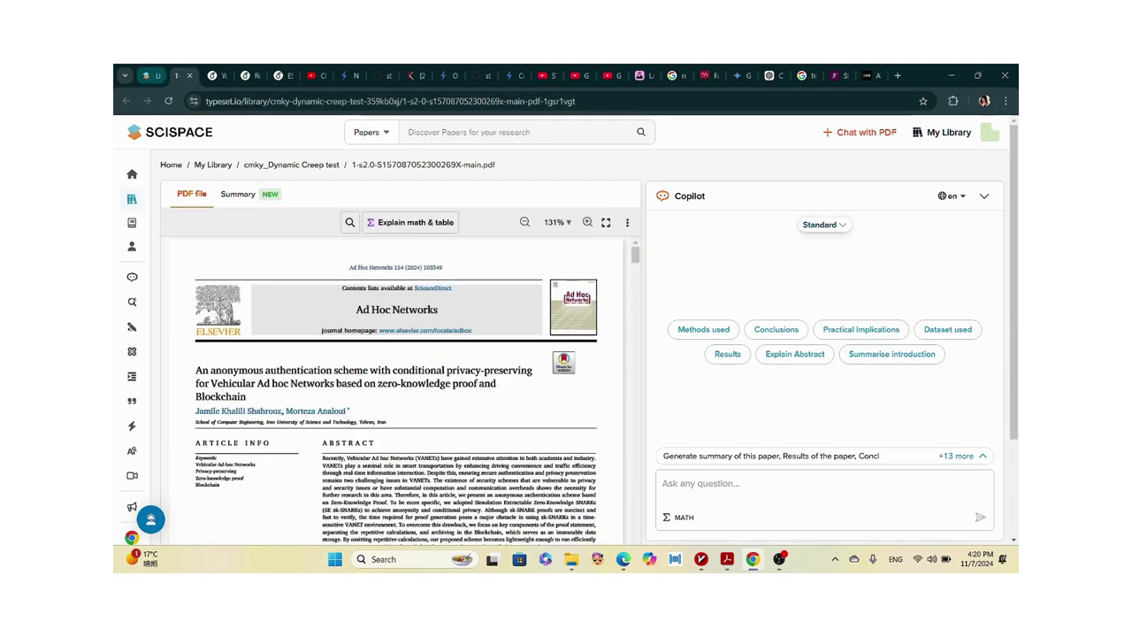
# Return to the library, ask Copilot "Can you generate the data from the graphs", review the answer, and collapse the chat.
pyautogui.click(151, 75)
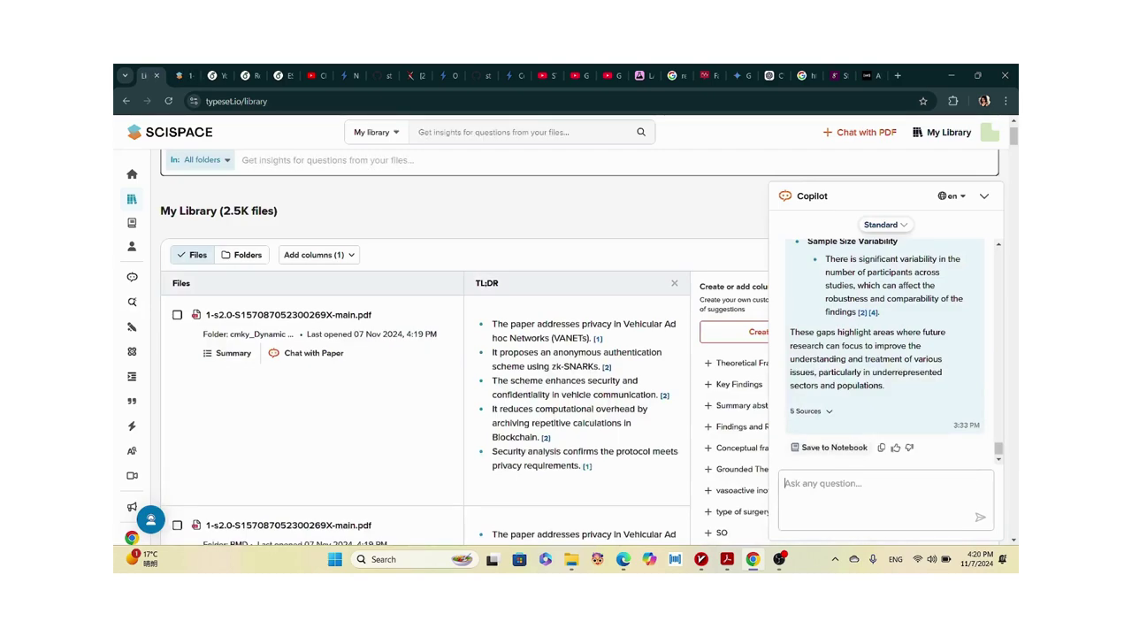
pyautogui.write('Can y')
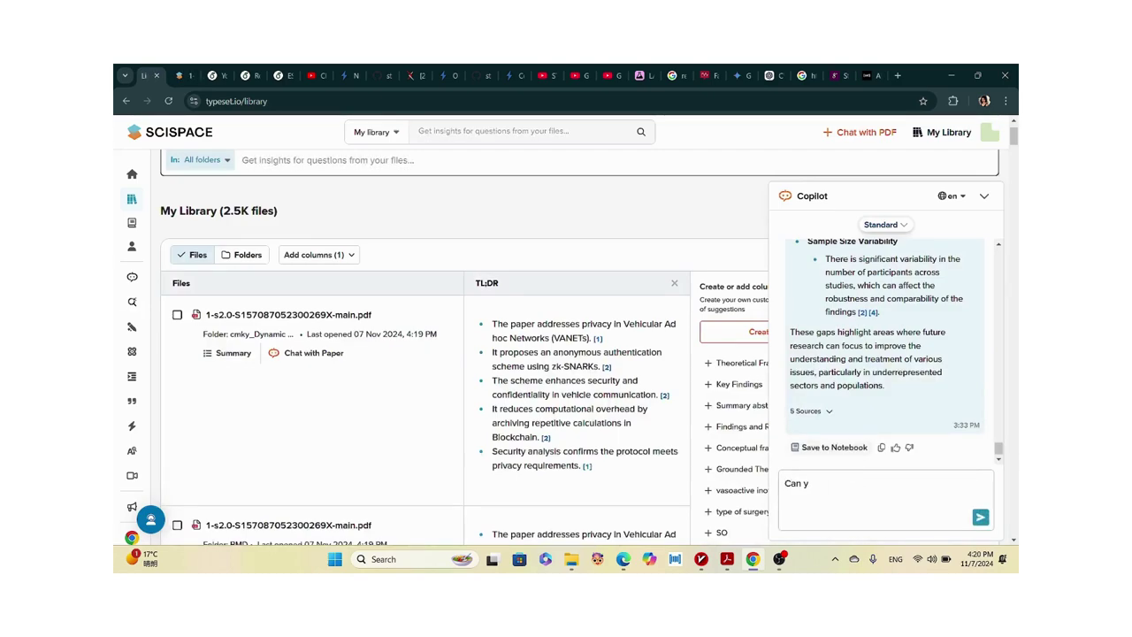
pyautogui.write('ou gene')
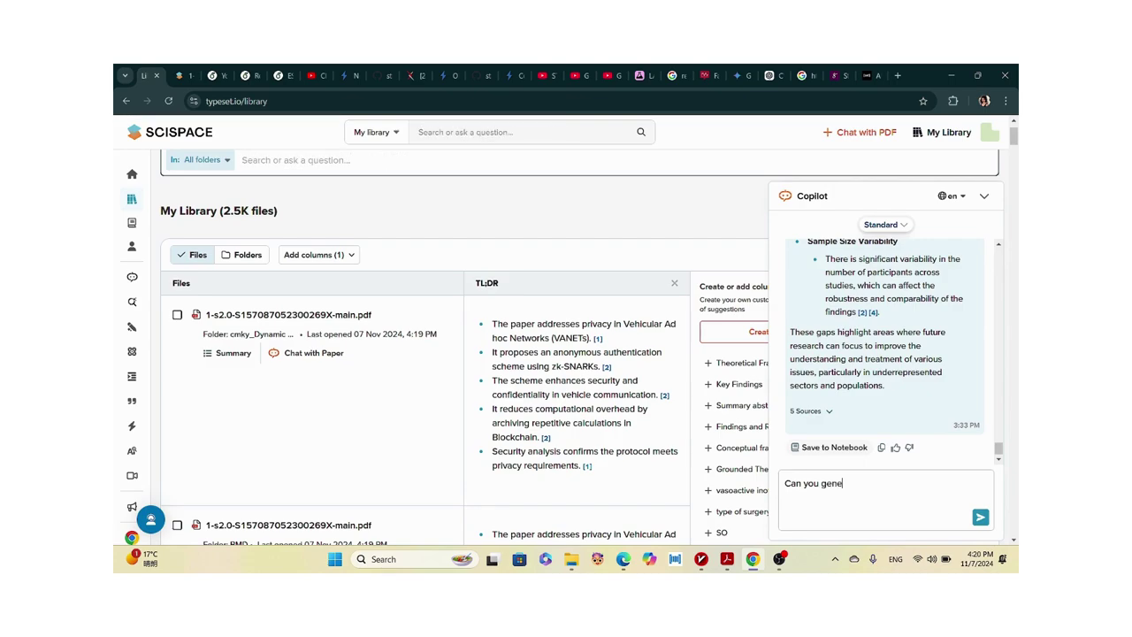
pyautogui.write('rate the data')
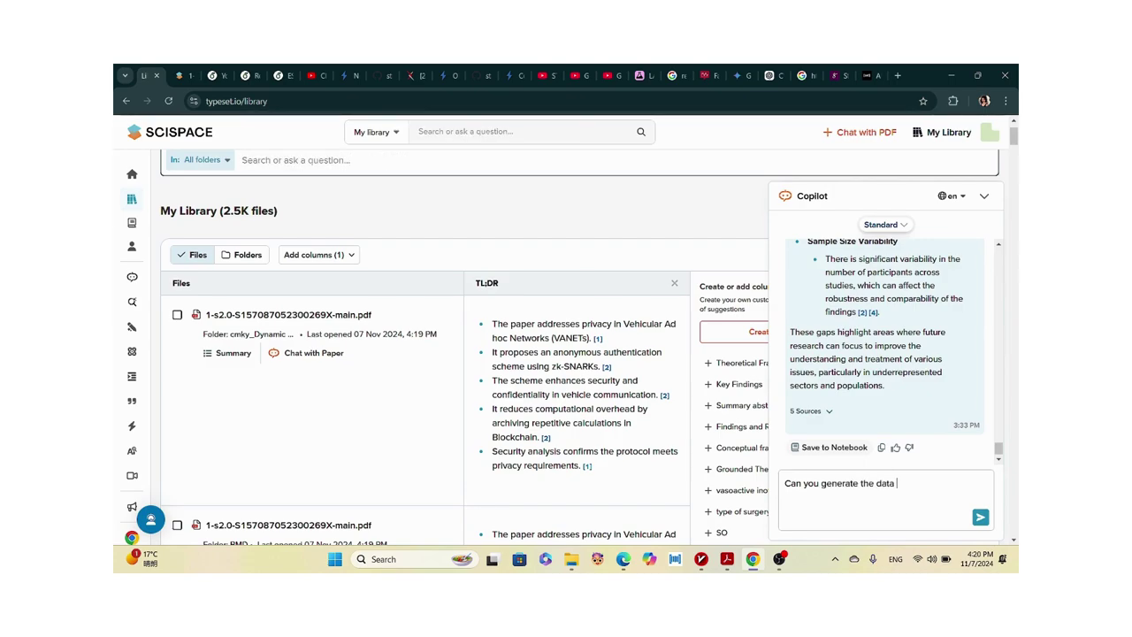
pyautogui.write(' from the ')
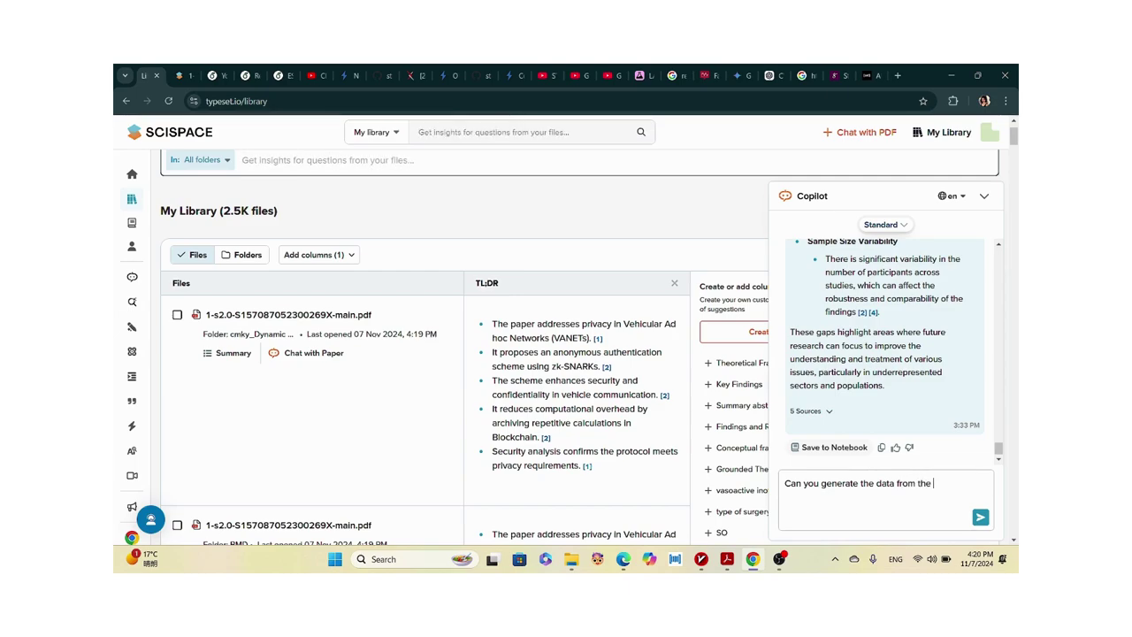
pyautogui.write('graphs')
pyautogui.press('Return')
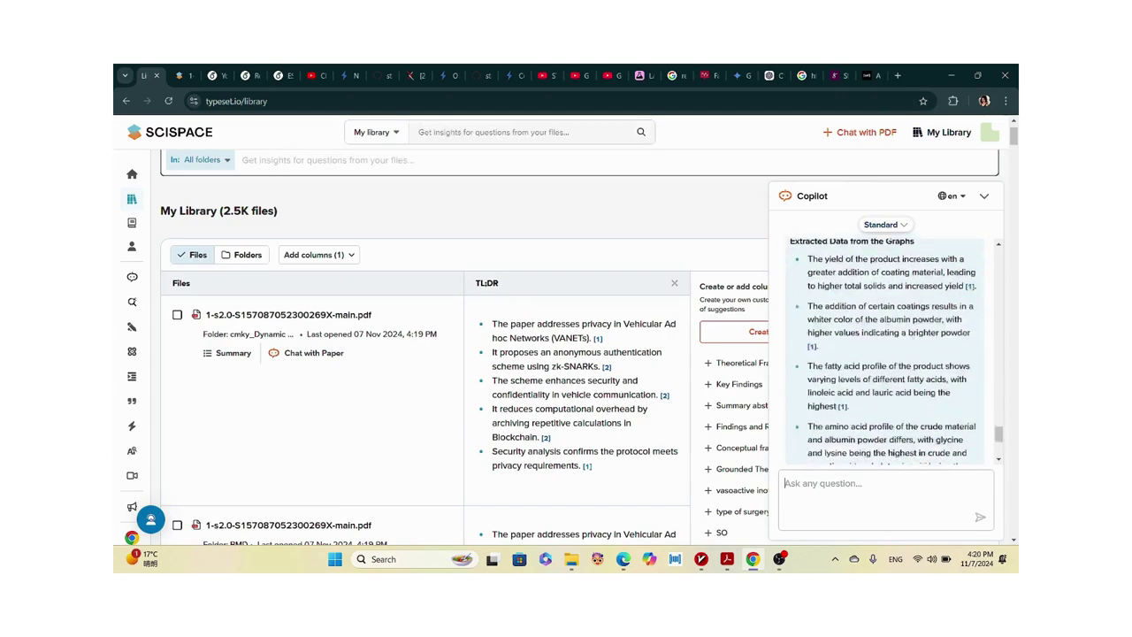
pyautogui.scroll(2, 884, 350)
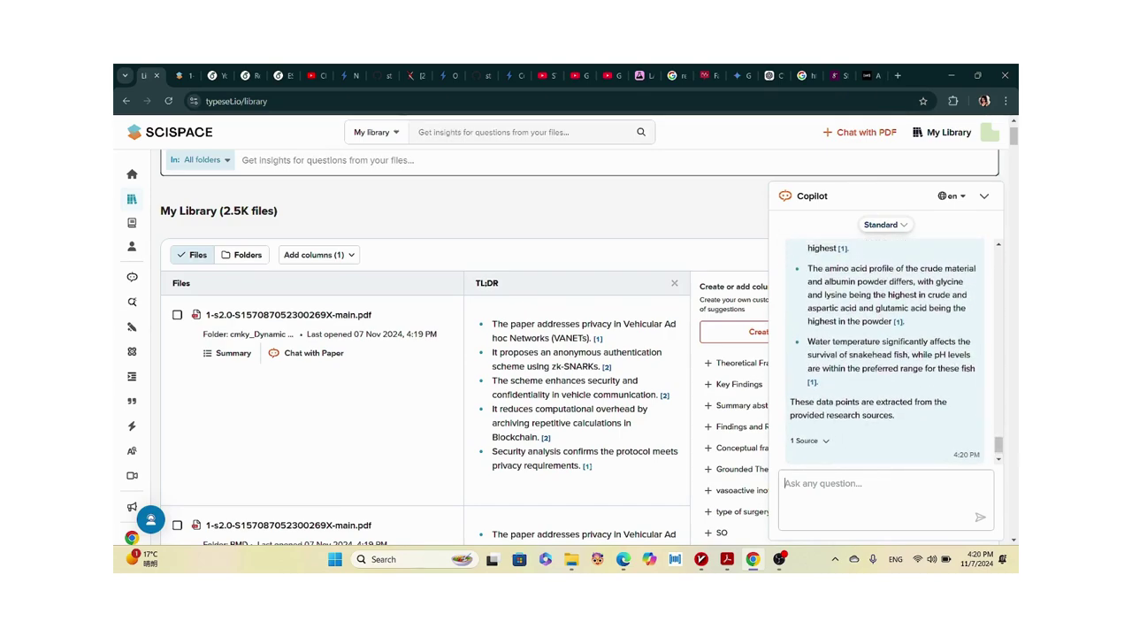
pyautogui.scroll(4, 884, 354)
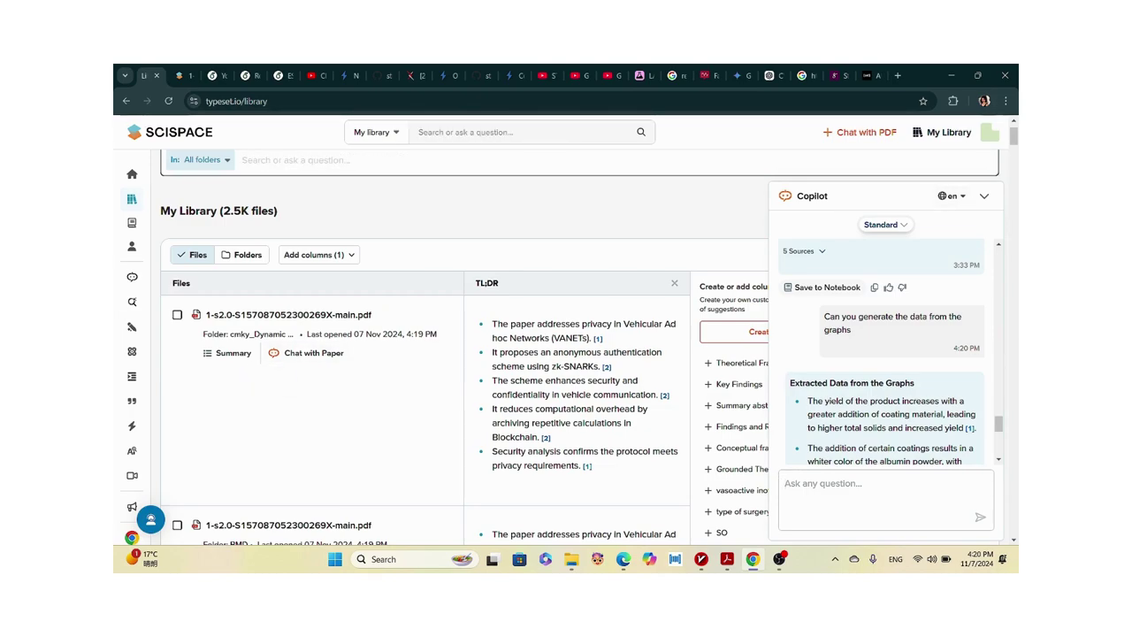
pyautogui.scroll(2, 888, 354)
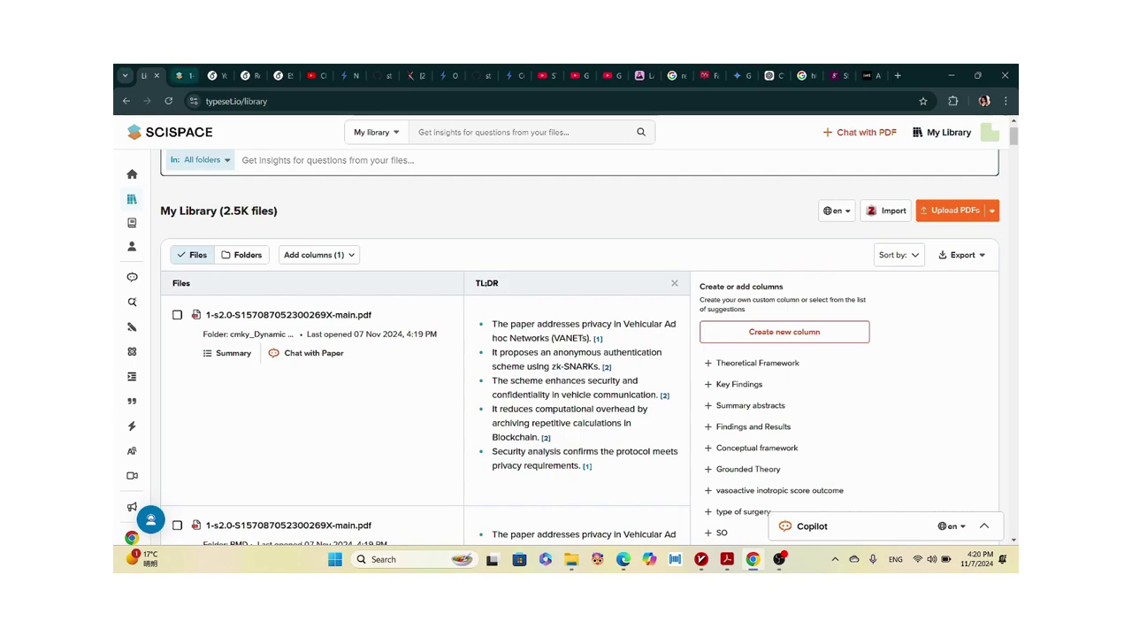
# Switch to the opened PDF, try to select the Fig. 6 computational overhead chart, and bring up the selection's Copilot options.
pyautogui.click(184, 75)
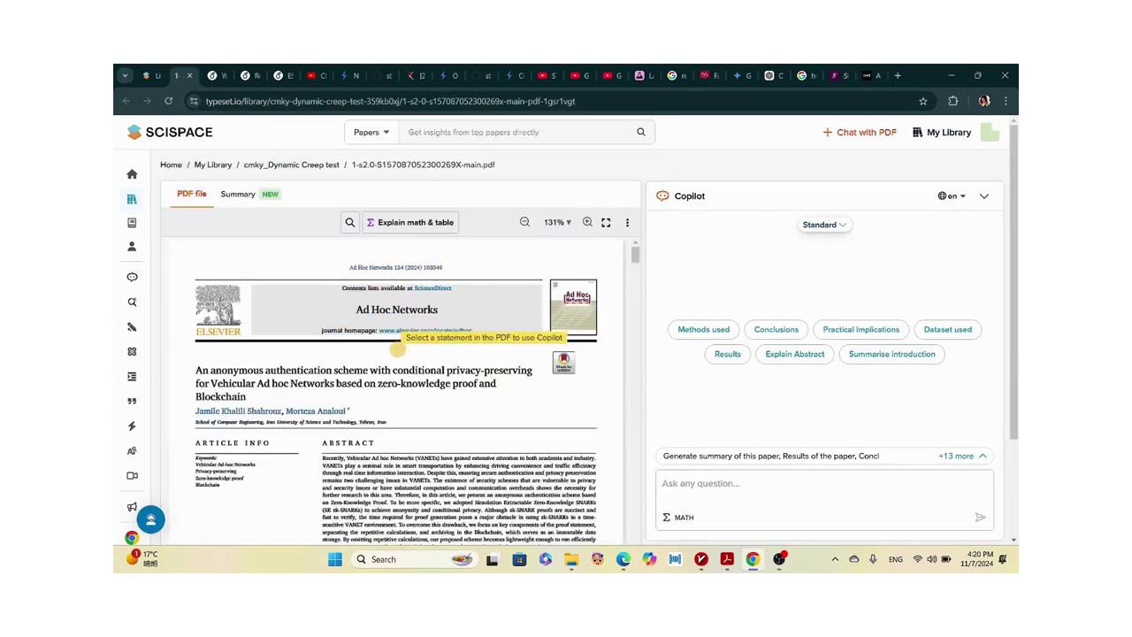
pyautogui.scroll(-2, 391, 389)
pyautogui.scroll(-5, 392, 387)
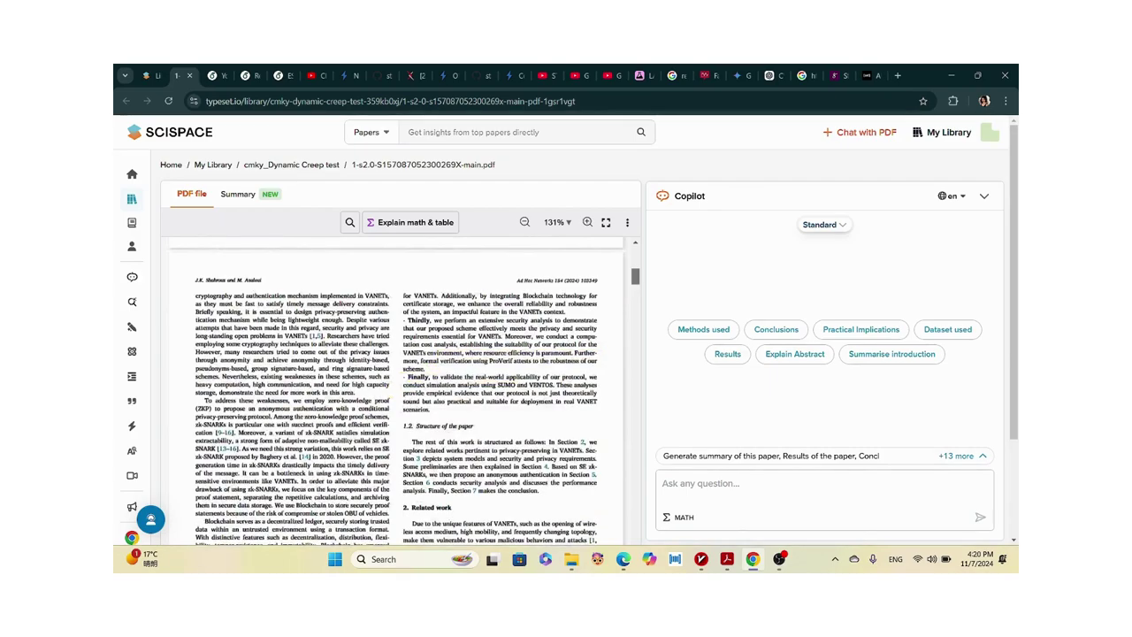
pyautogui.moveTo(635, 275); pyautogui.dragTo(635, 459)
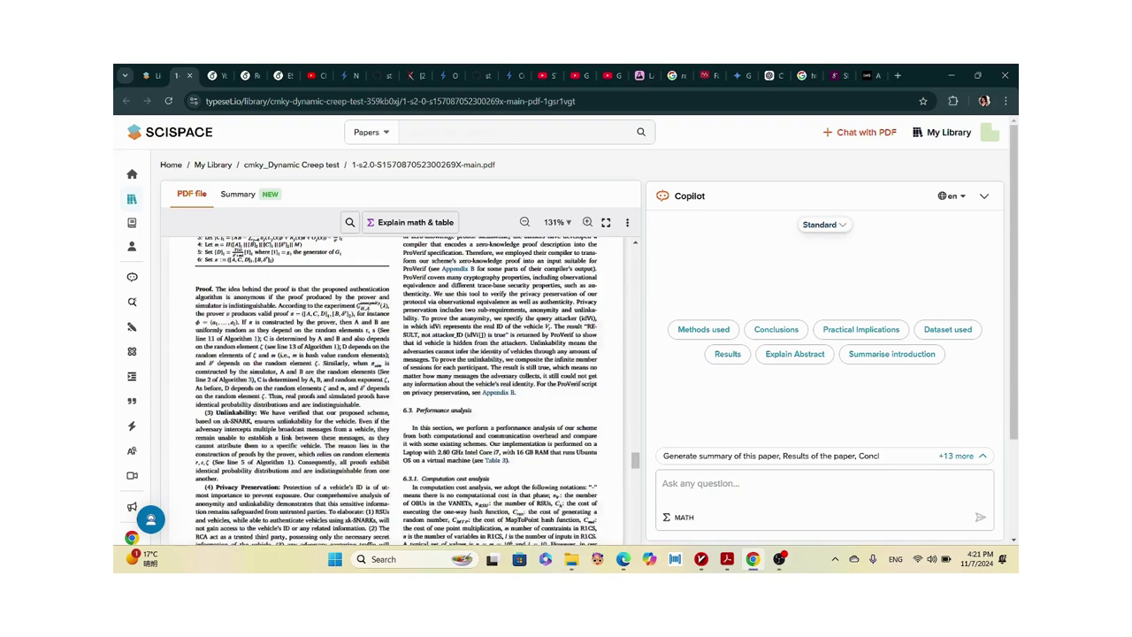
pyautogui.scroll(-3, 517, 361)
pyautogui.scroll(-5, 513, 416)
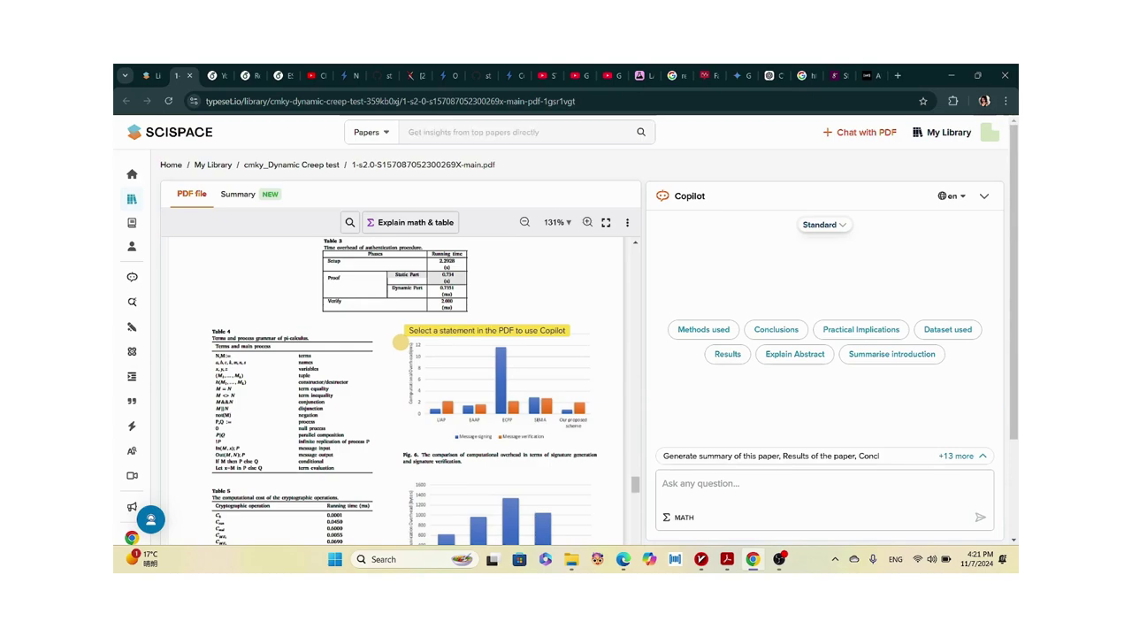
pyautogui.moveTo(400, 341); pyautogui.dragTo(433, 411)
pyautogui.rightClick(447, 402)
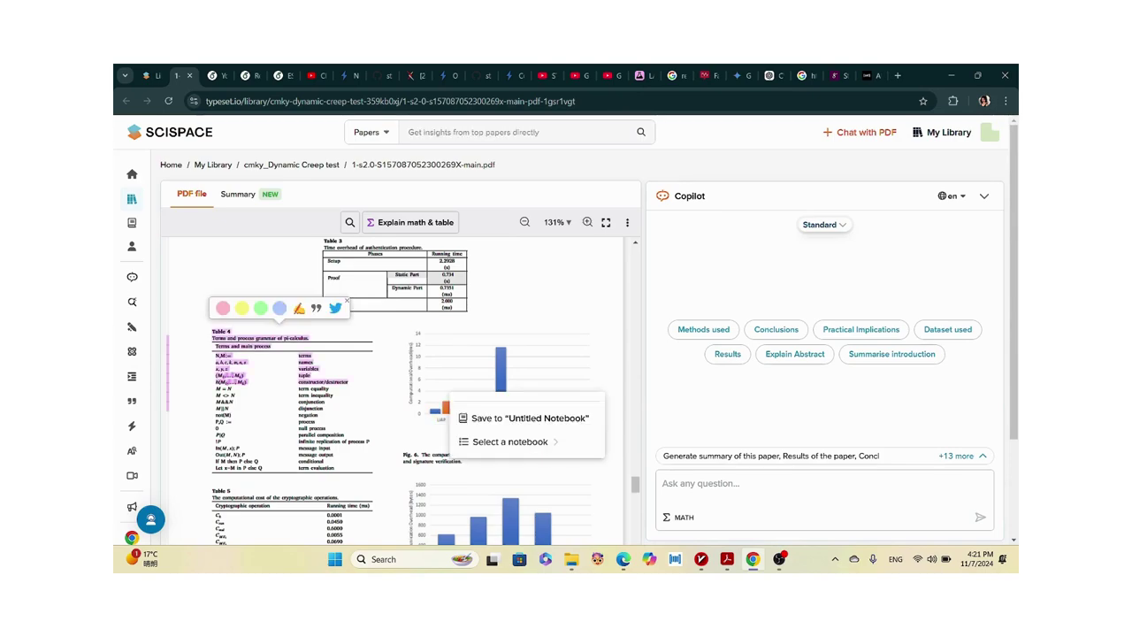
pyautogui.scroll(-1, 521, 407)
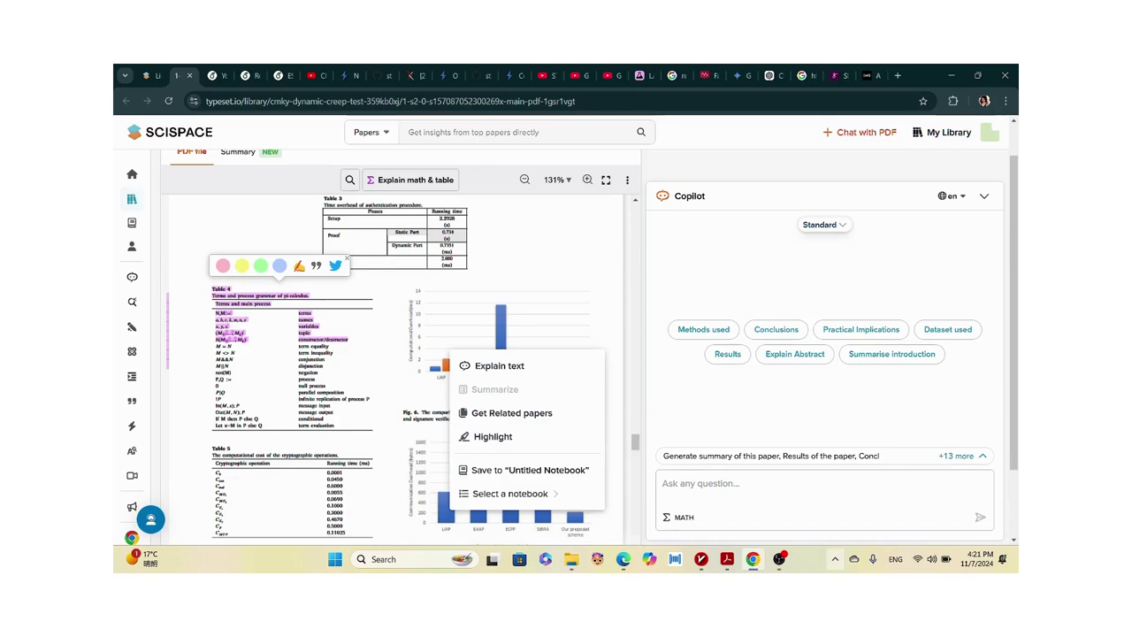
pyautogui.moveTo(778, 558)
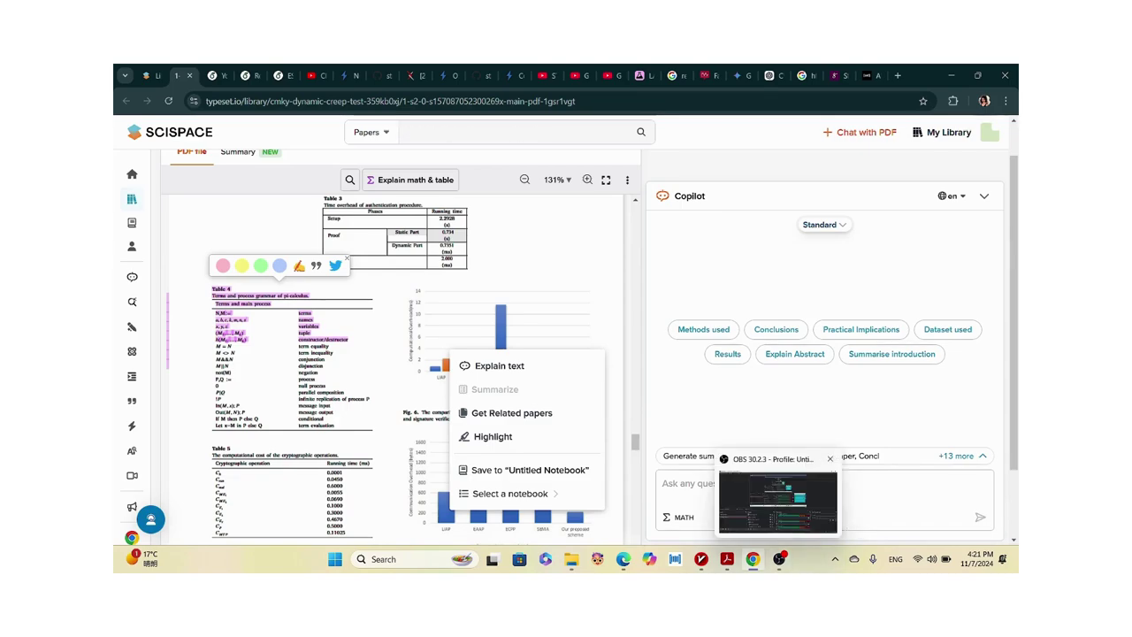